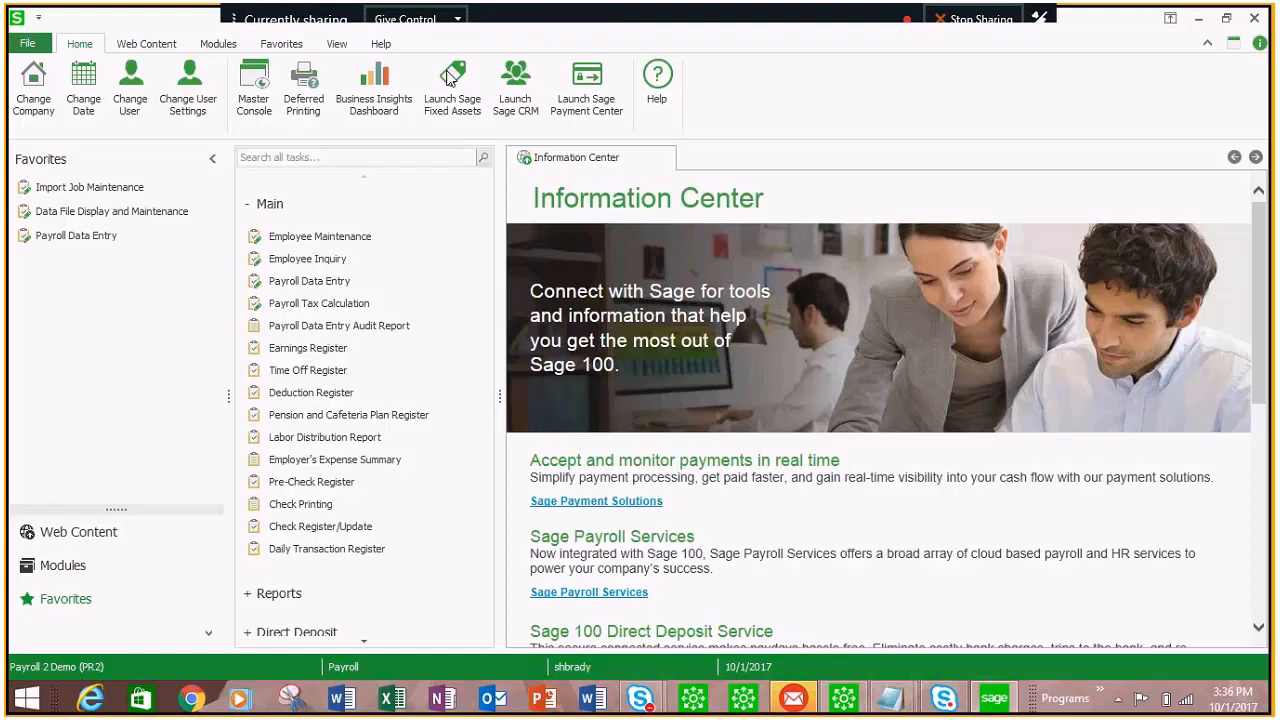
# Step: Create a new payroll data entry batch with the next available batch number and accept it
pyautogui.click(300, 284)
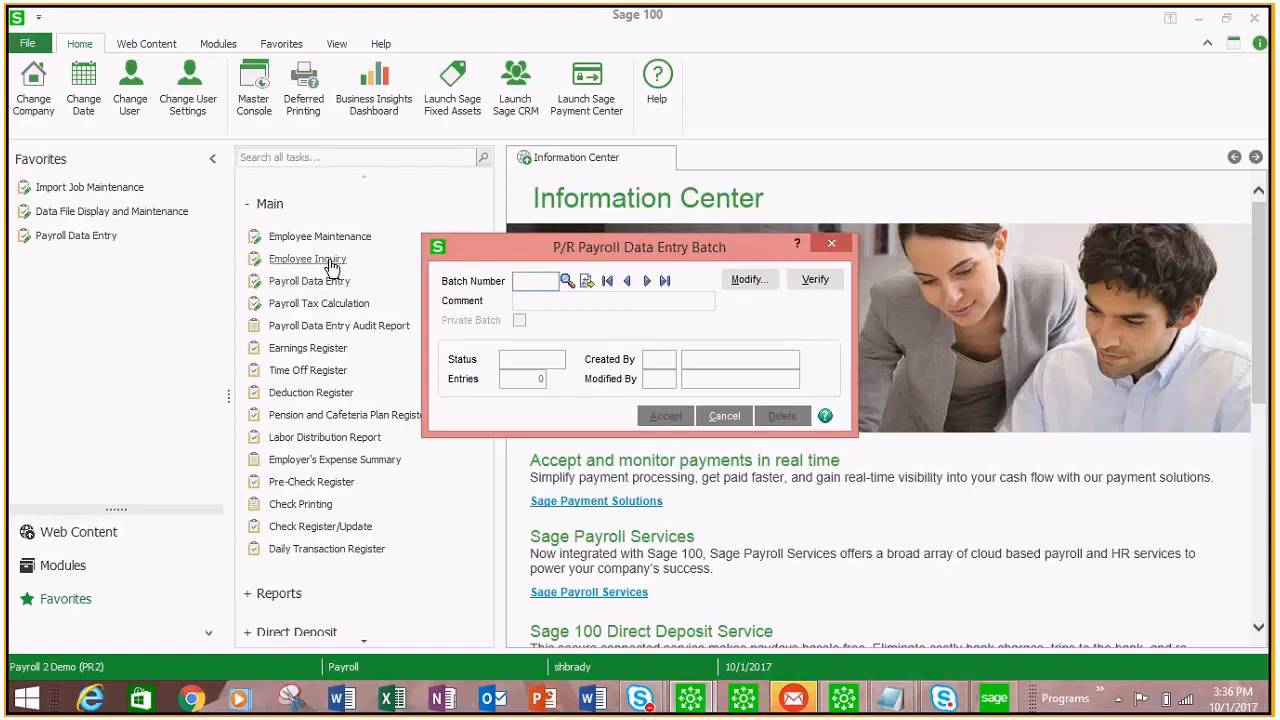
pyautogui.click(587, 281)
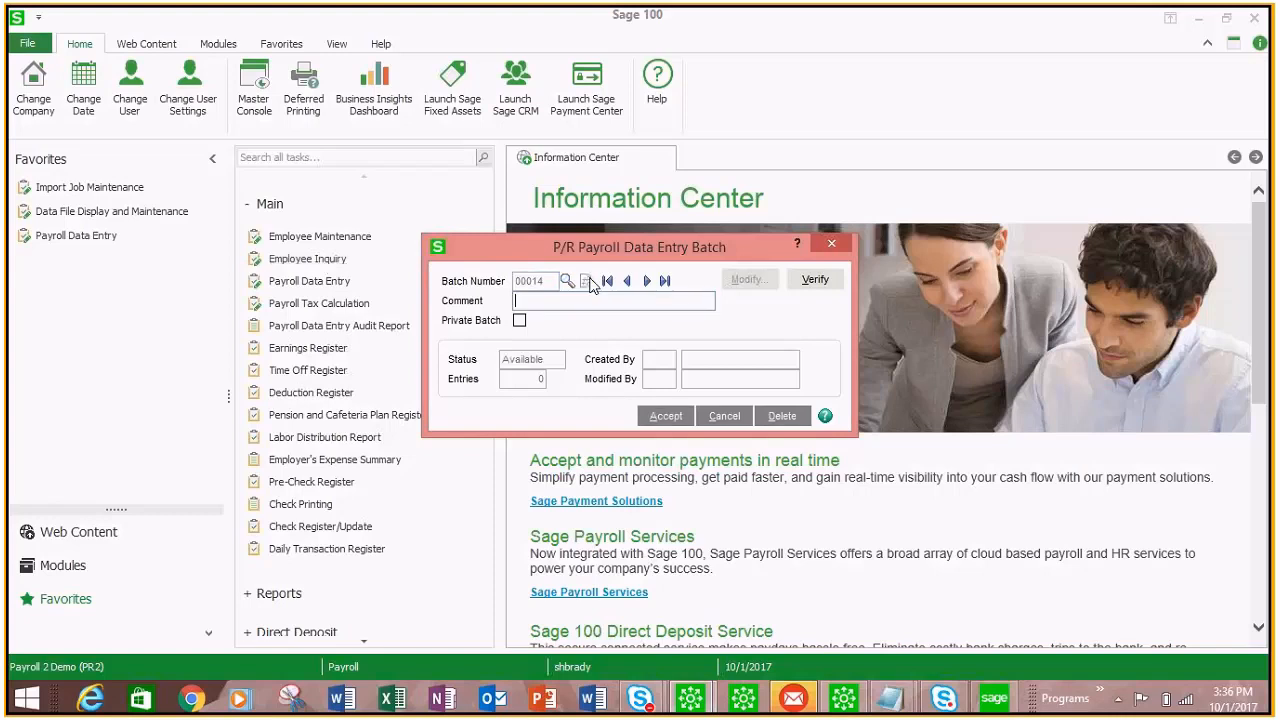
pyautogui.click(667, 416)
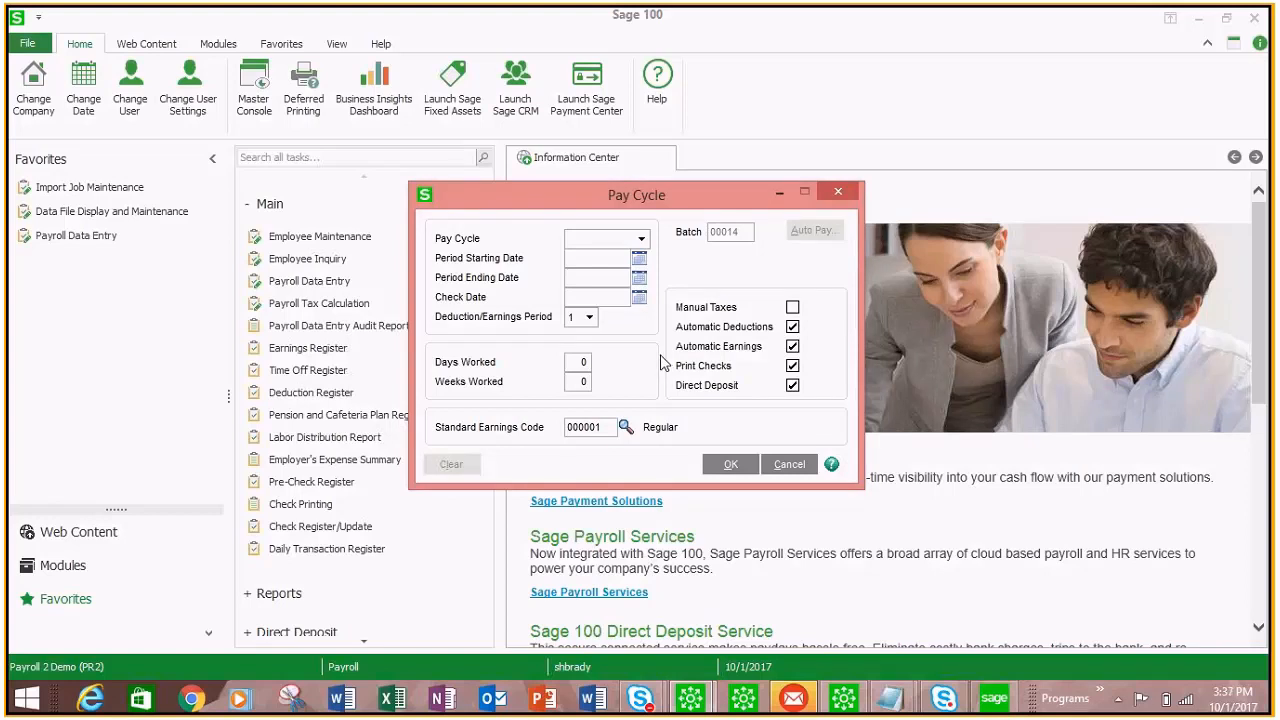
# Step: Set a Biweekly pay cycle starting 10/2/2017 with check date 10/2/2017, and decline to pay employees automatically
pyautogui.click(642, 240)
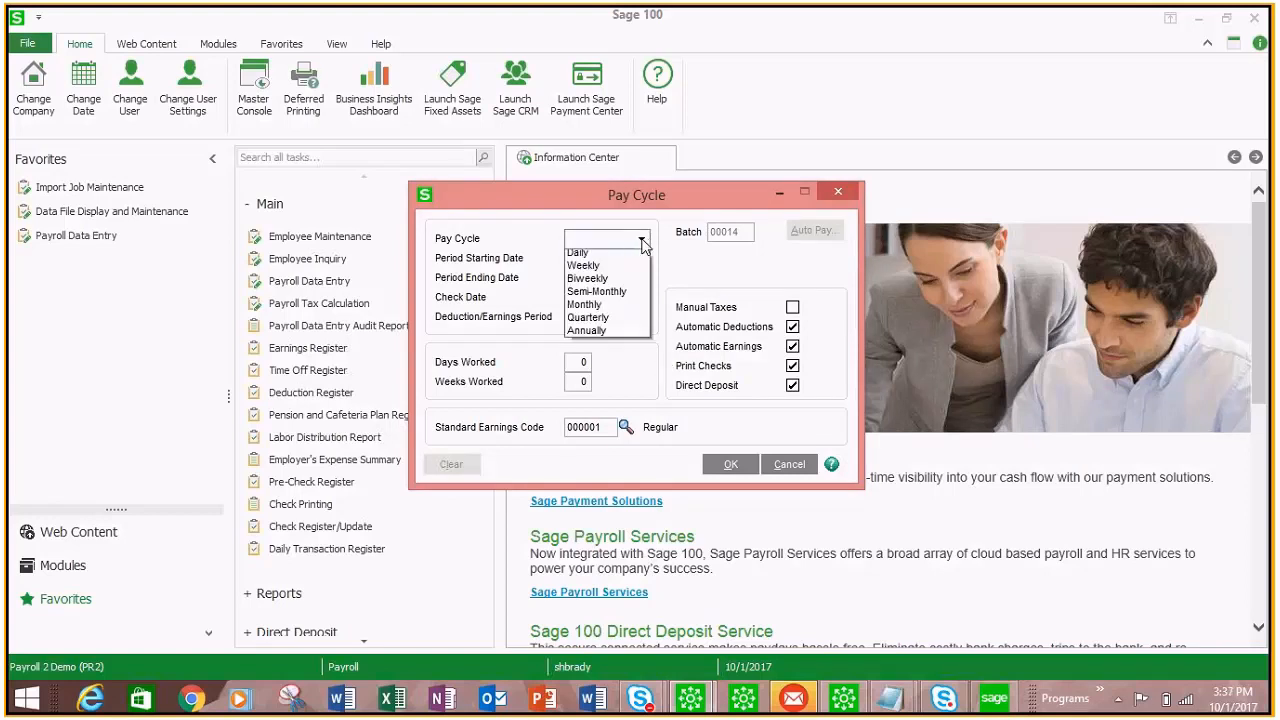
pyautogui.click(599, 286)
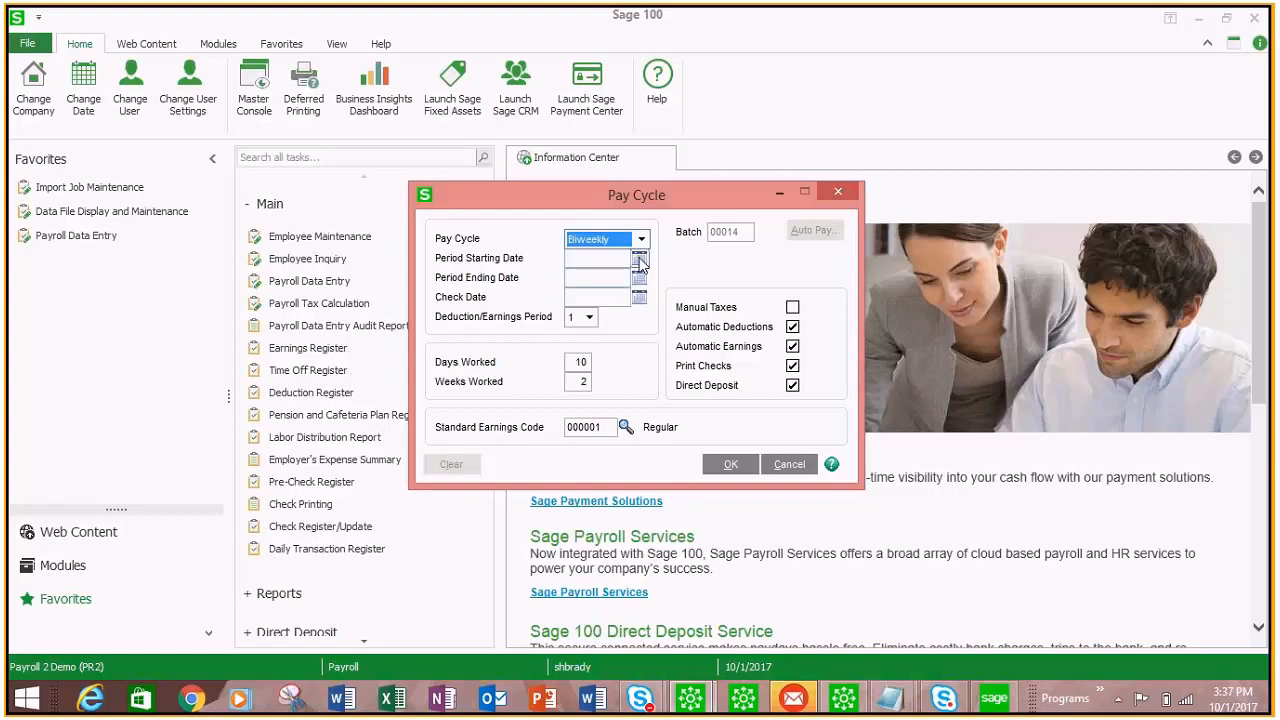
pyautogui.click(639, 258)
pyautogui.doubleClick(619, 364)
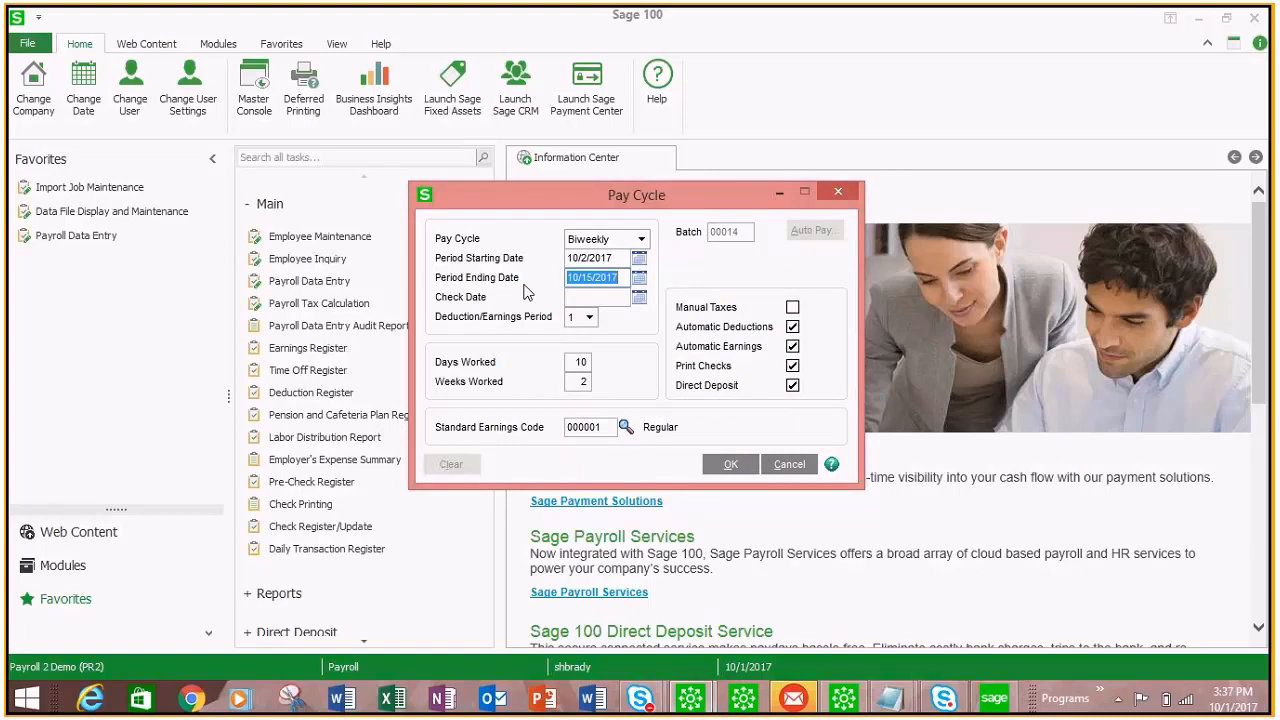
pyautogui.click(639, 297)
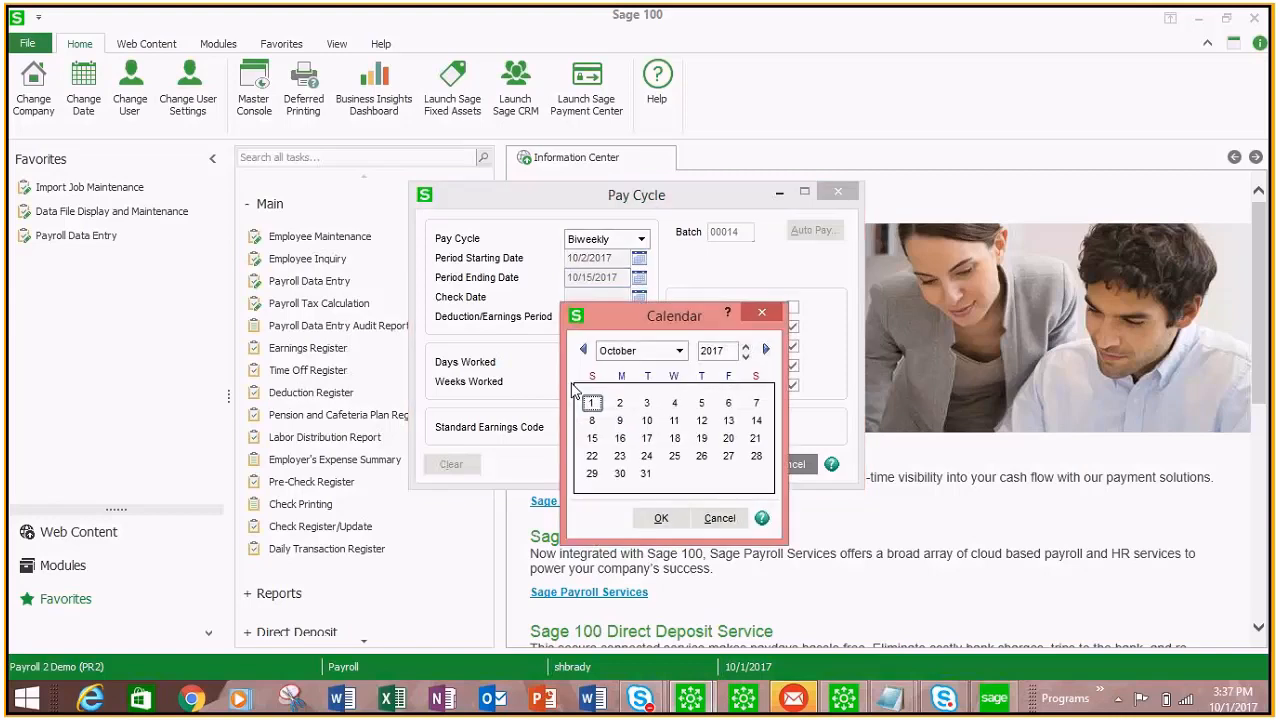
pyautogui.doubleClick(621, 404)
pyautogui.click(604, 272)
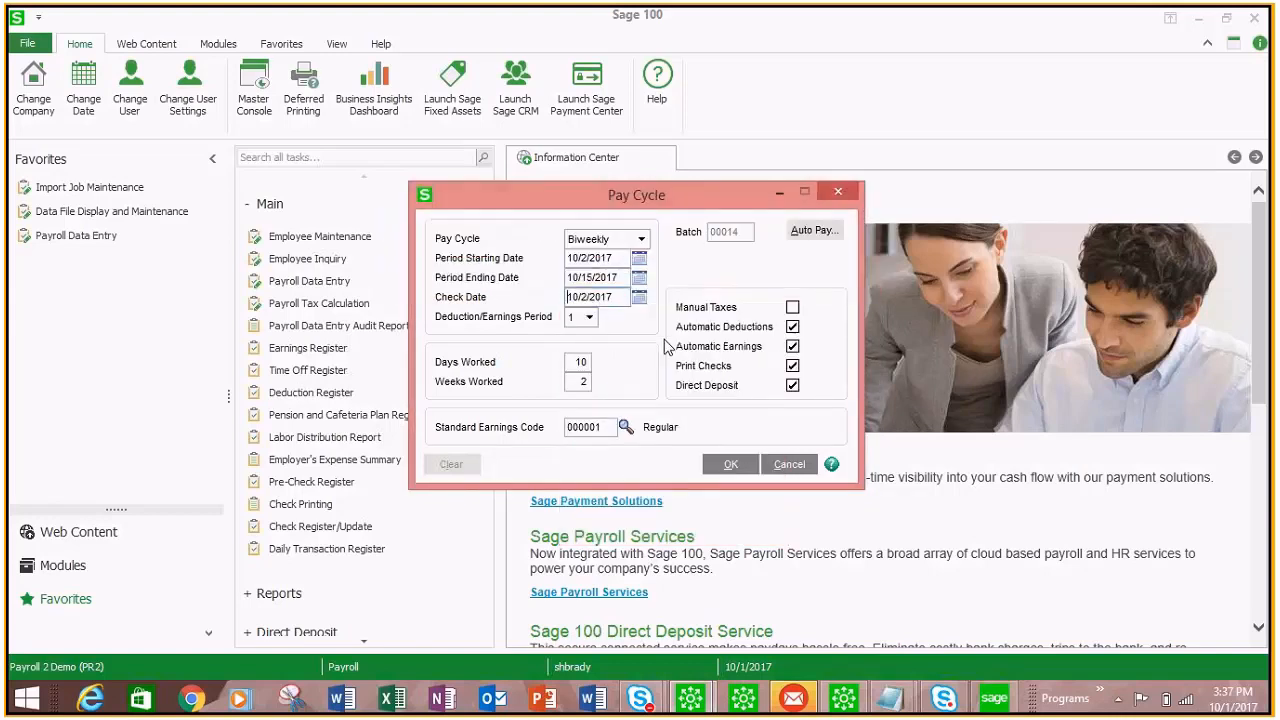
pyautogui.click(732, 466)
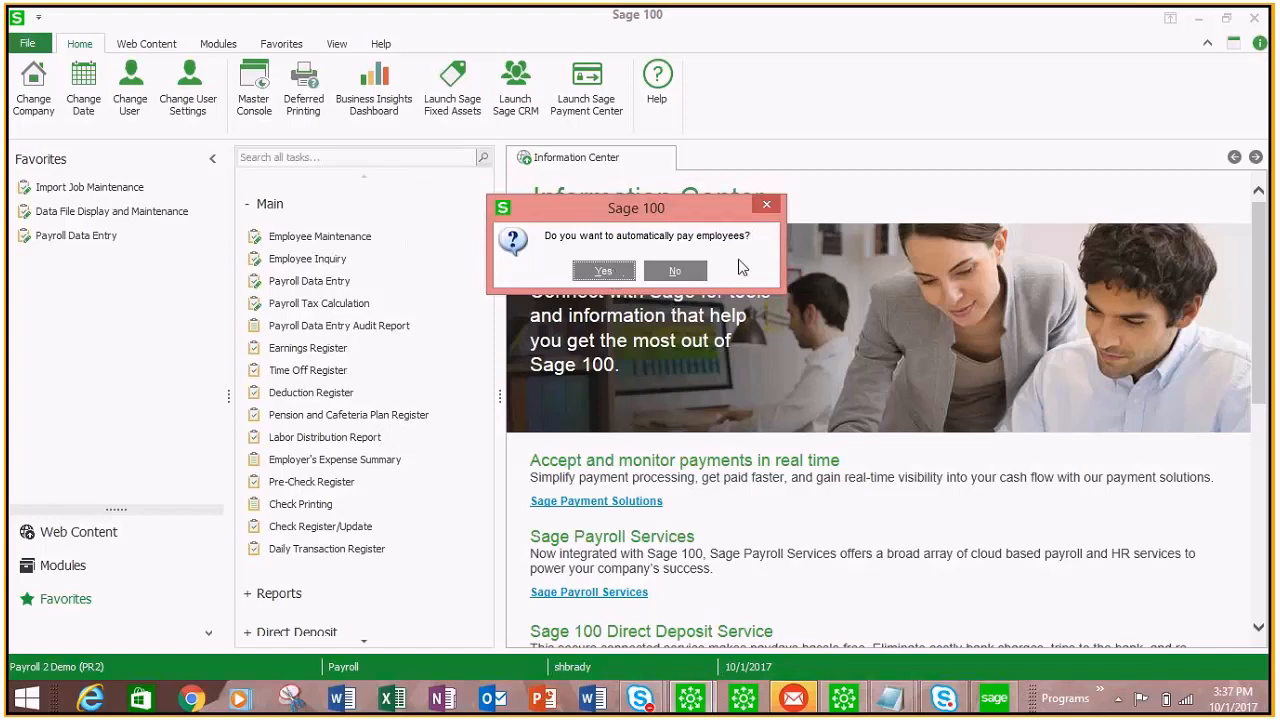
pyautogui.click(679, 271)
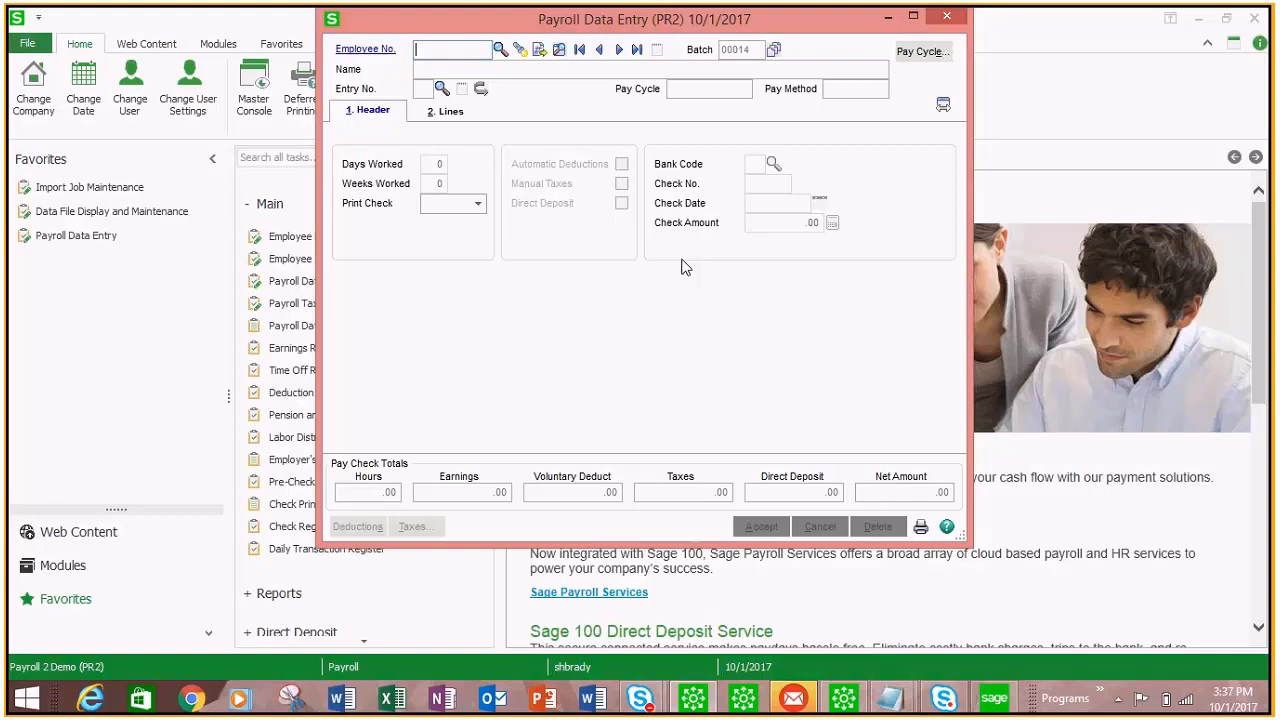
# Step: Start entry 1 for the biweekly hourly employee and review the line type, code and hours of the first earnings line
pyautogui.click(501, 50)
pyautogui.click(735, 491)
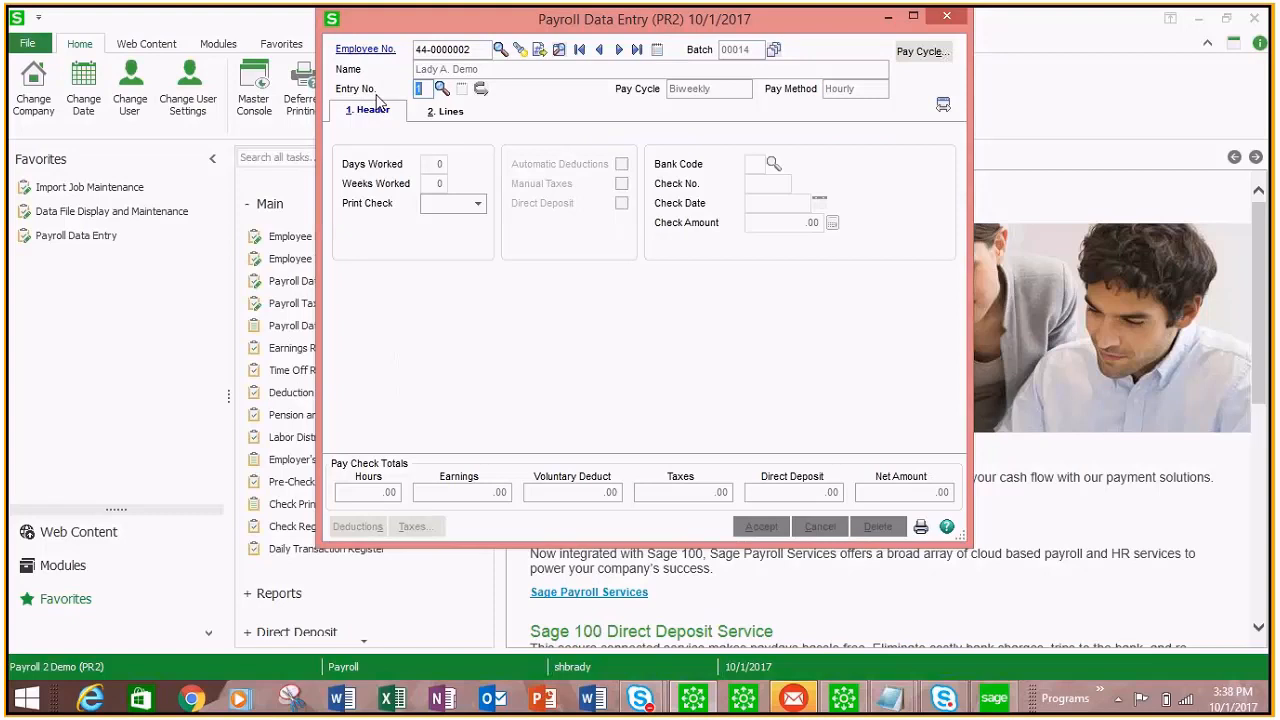
pyautogui.click(447, 118)
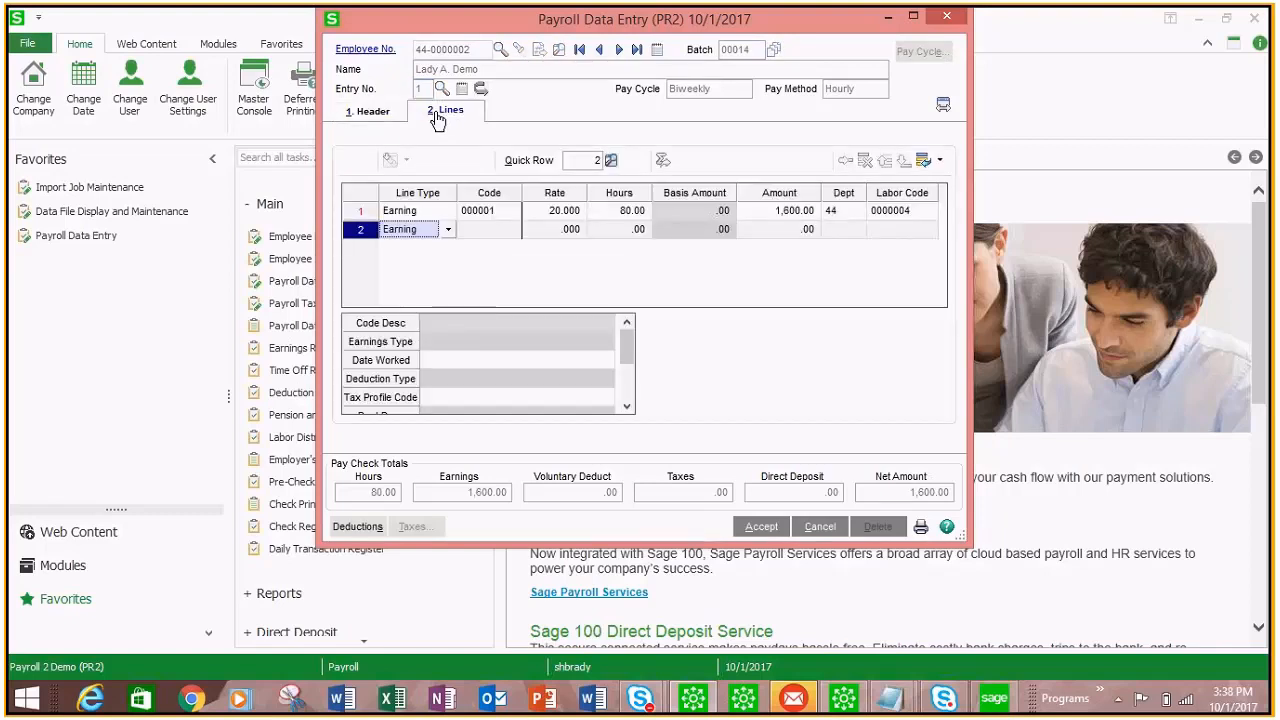
pyautogui.click(432, 211)
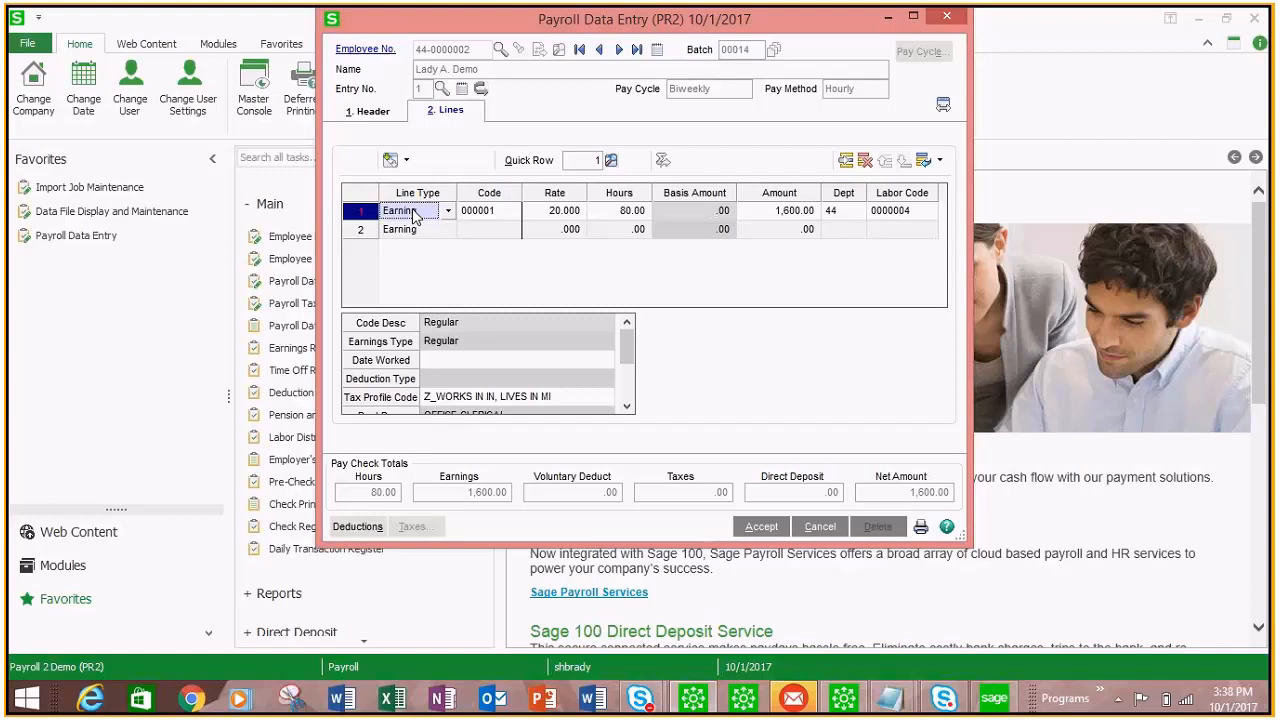
pyautogui.press('Tab')
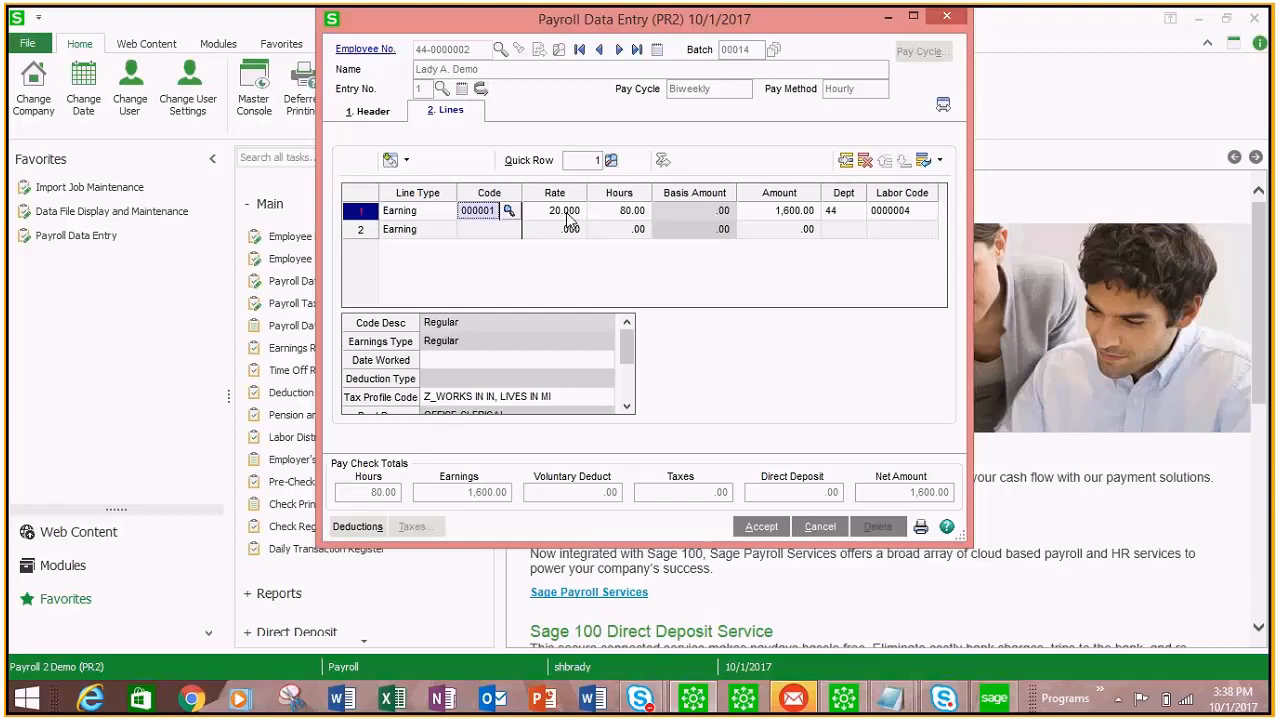
pyautogui.click(621, 218)
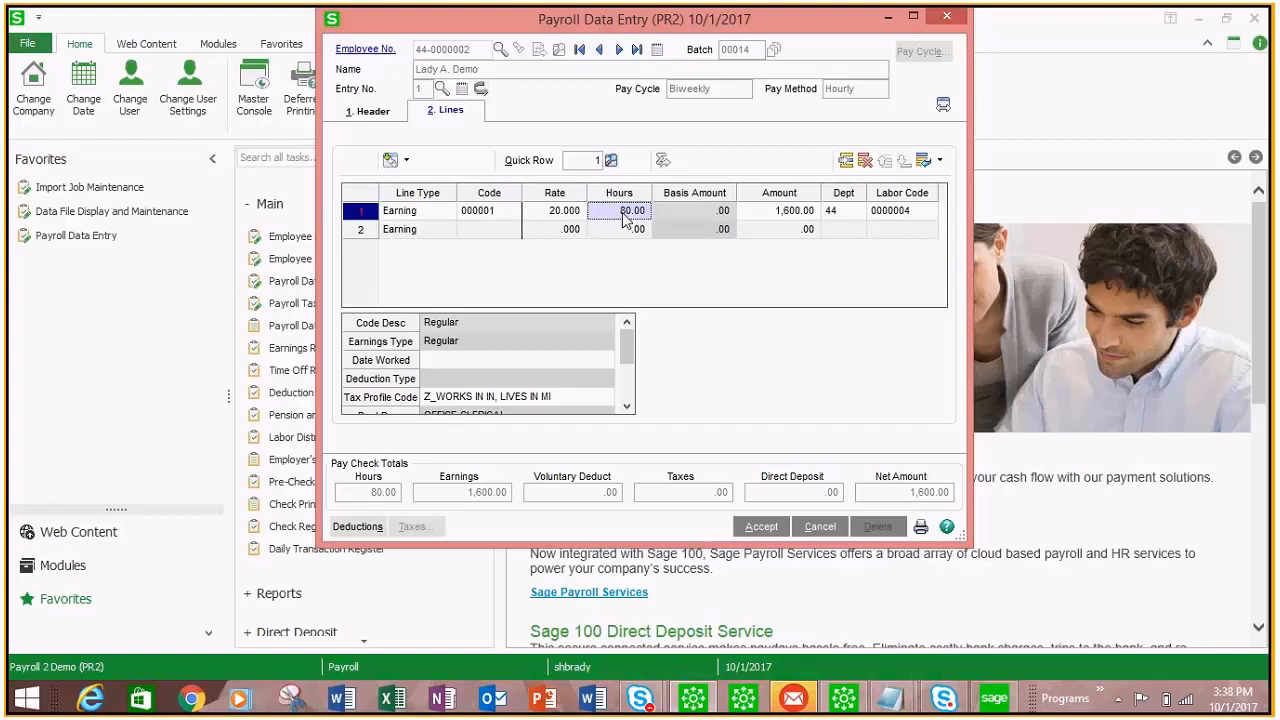
# Step: Add a second earnings line with the Overtime code 000002 and 5 hours
pyautogui.click(420, 232)
pyautogui.click(492, 230)
pyautogui.click(507, 230)
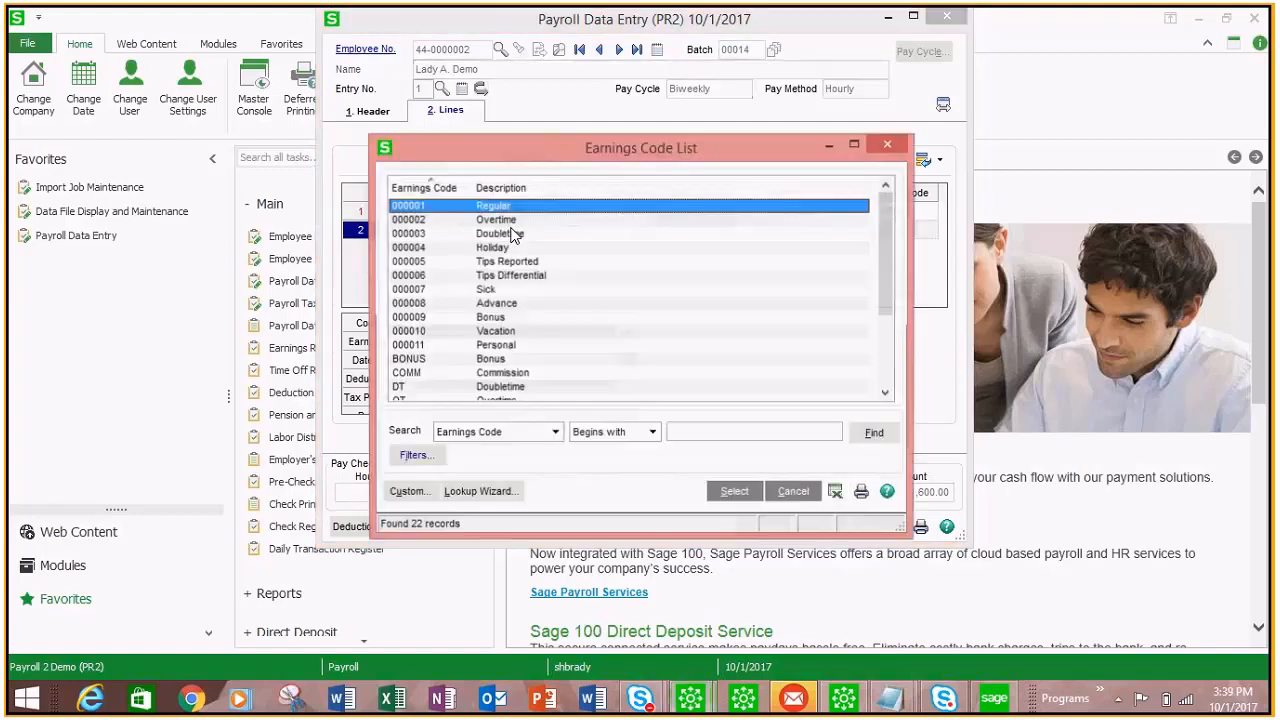
pyautogui.click(505, 220)
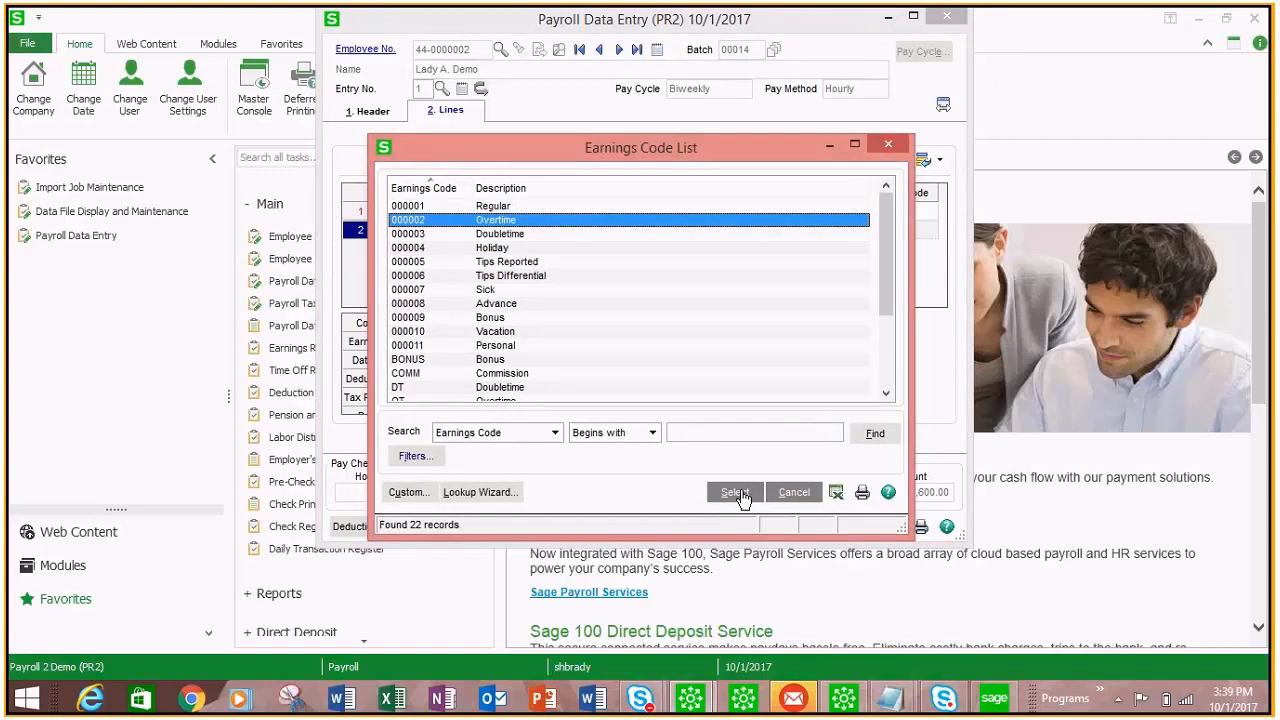
pyautogui.click(736, 493)
pyautogui.write('5')
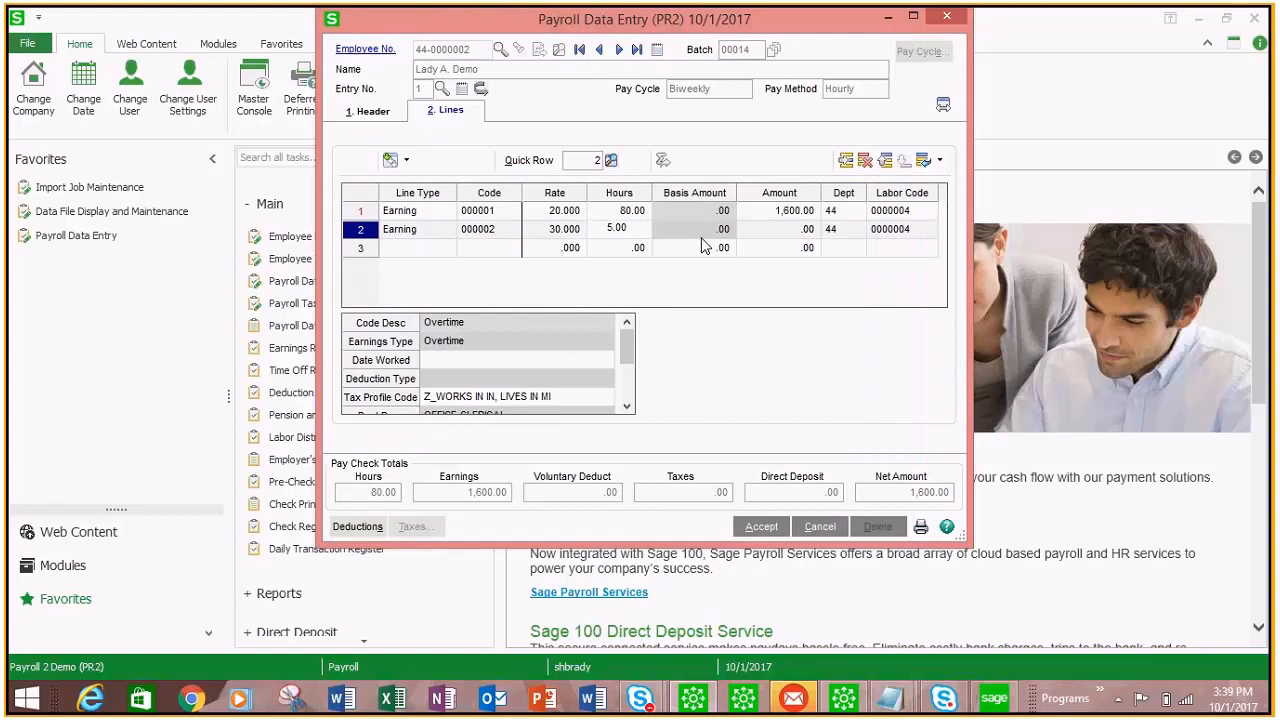
pyautogui.press('Tab')
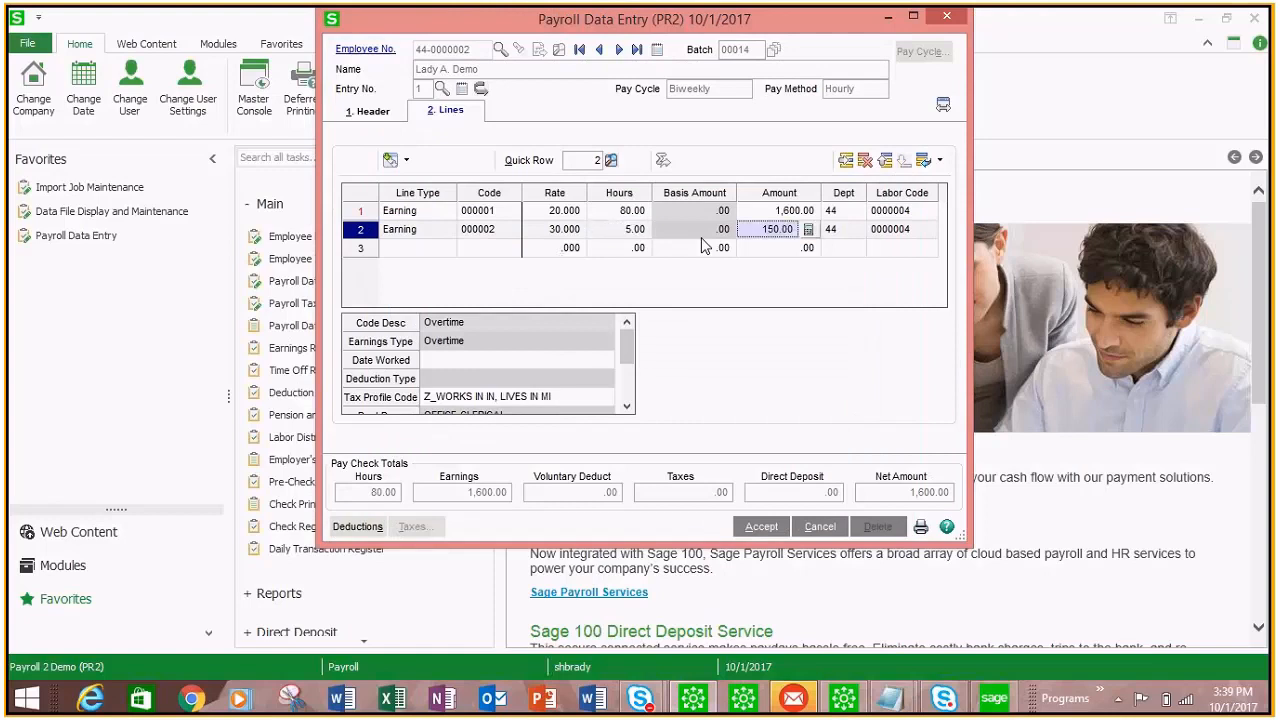
pyautogui.press('Tab')
pyautogui.press('Tab')
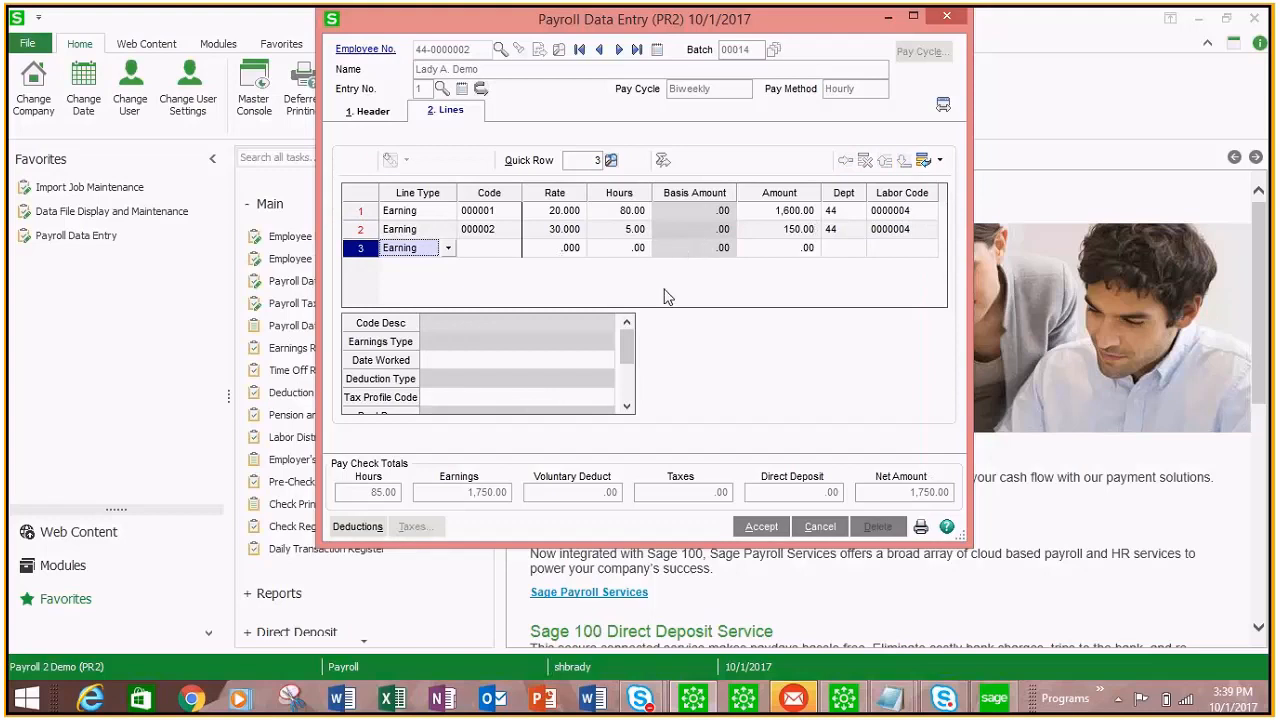
# Step: Apply the automatic deductions to the employee's payroll entry and accept the entry
pyautogui.click(761, 530)
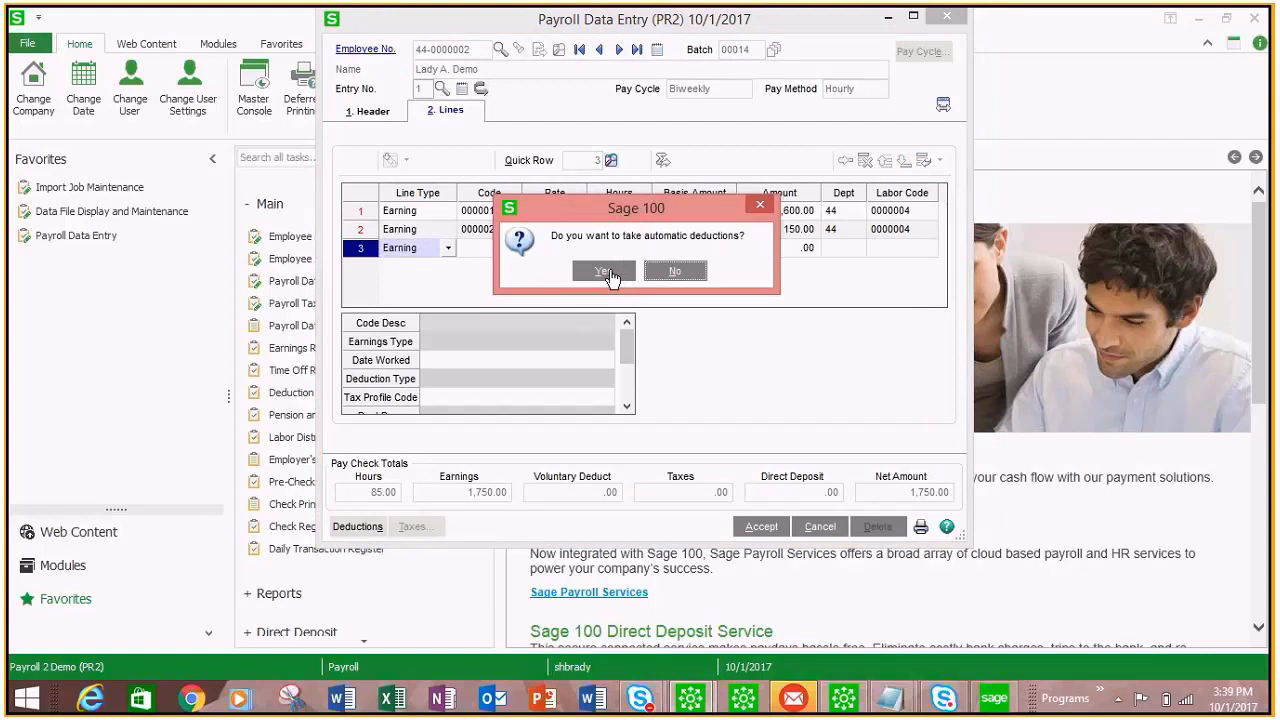
pyautogui.click(606, 272)
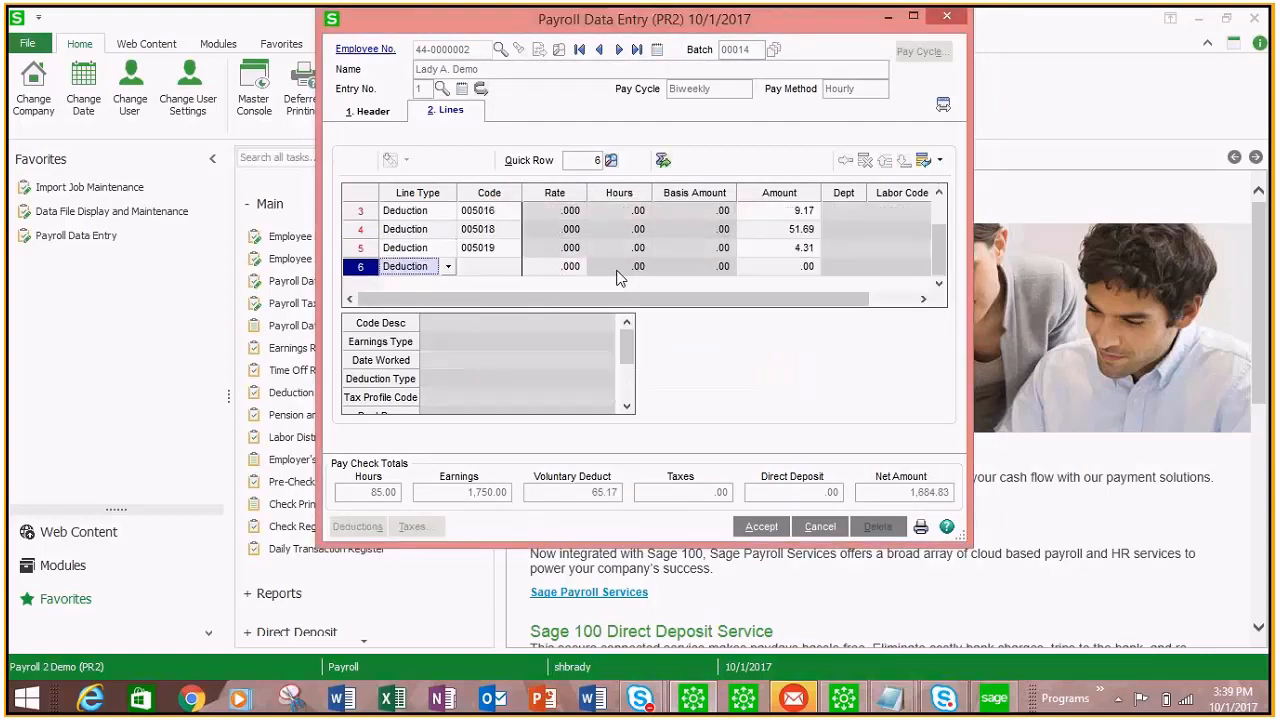
pyautogui.click(762, 528)
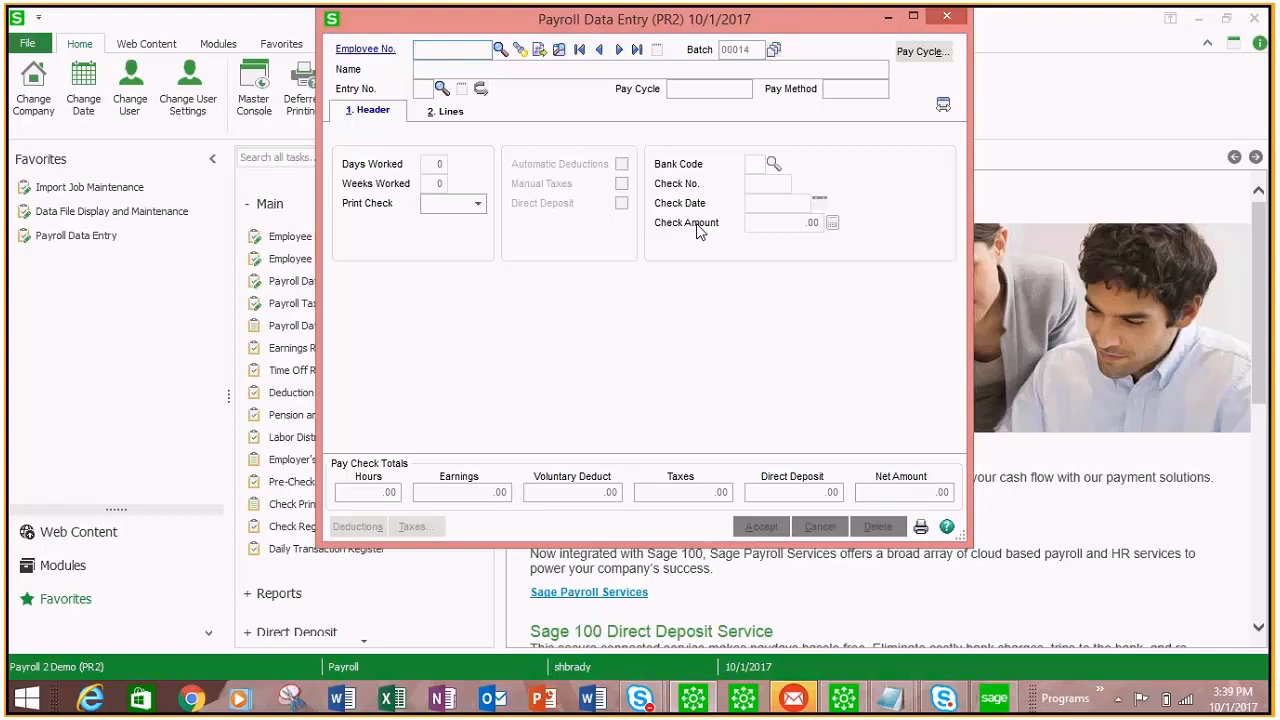
# Step: Leave payroll data entry, delete batch 00014 with all its entries, and check the batch list for remaining batches
pyautogui.click(950, 21)
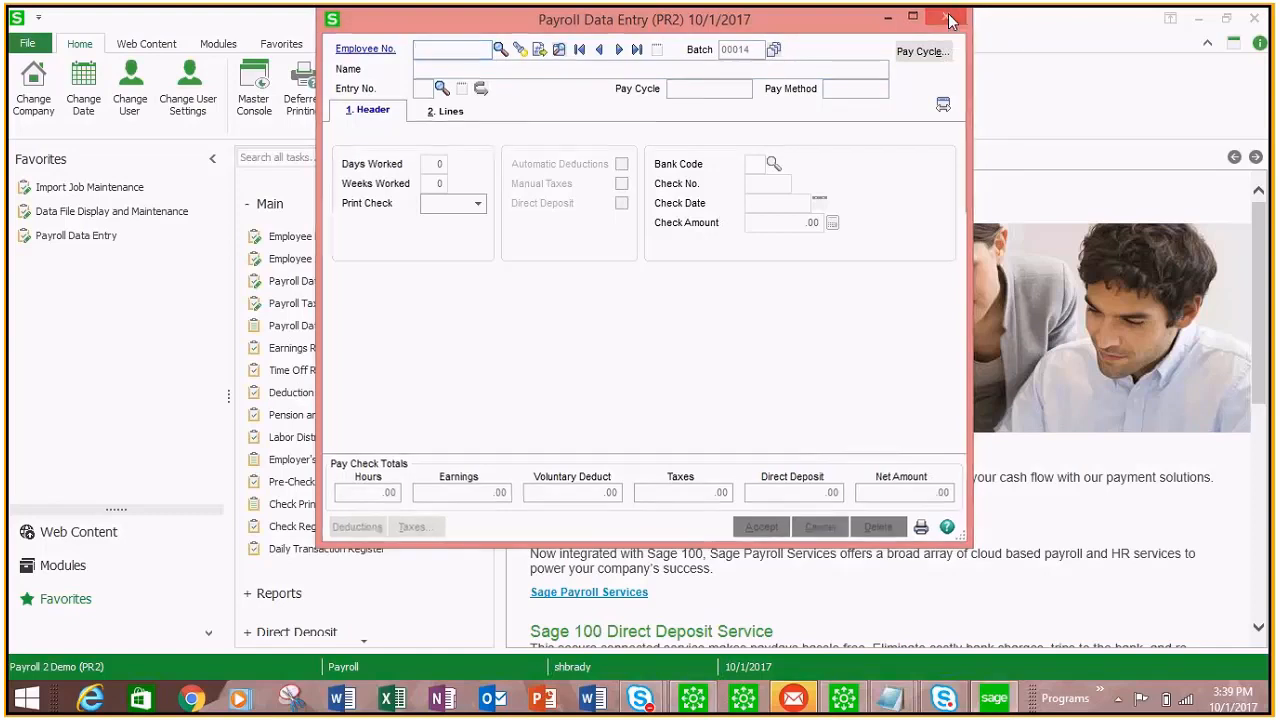
pyautogui.click(298, 287)
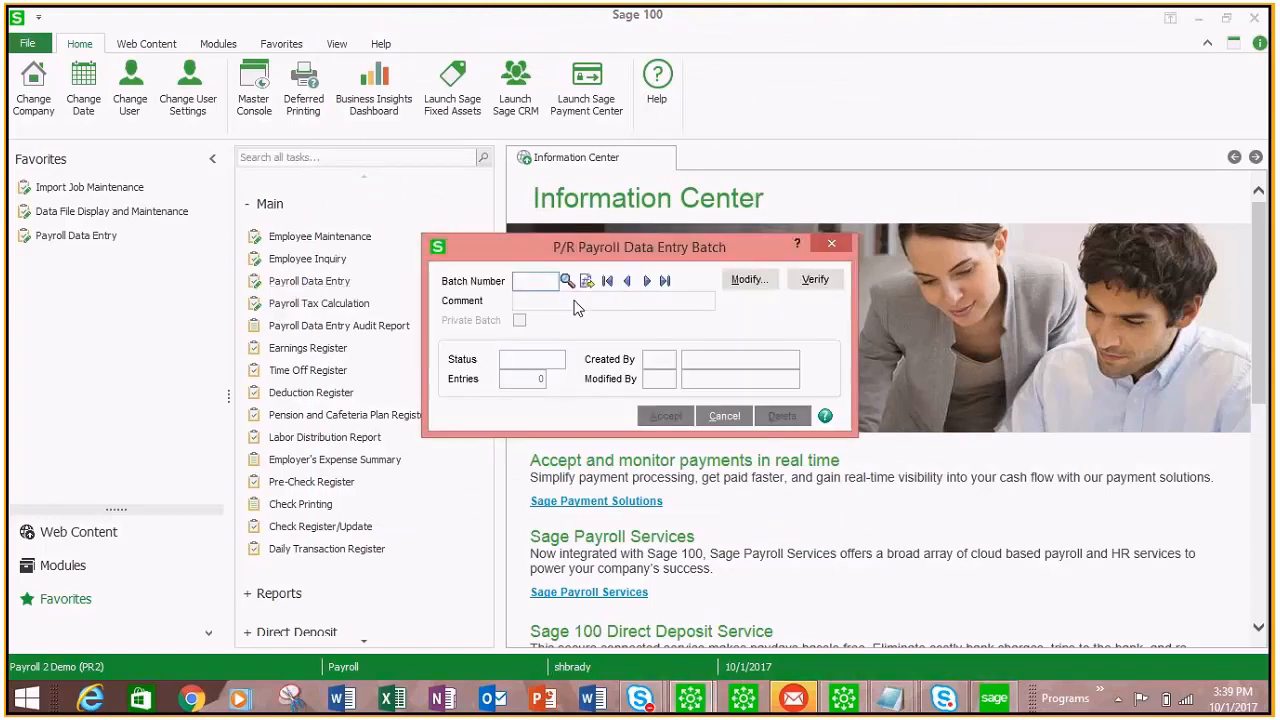
pyautogui.click(567, 282)
pyautogui.click(735, 491)
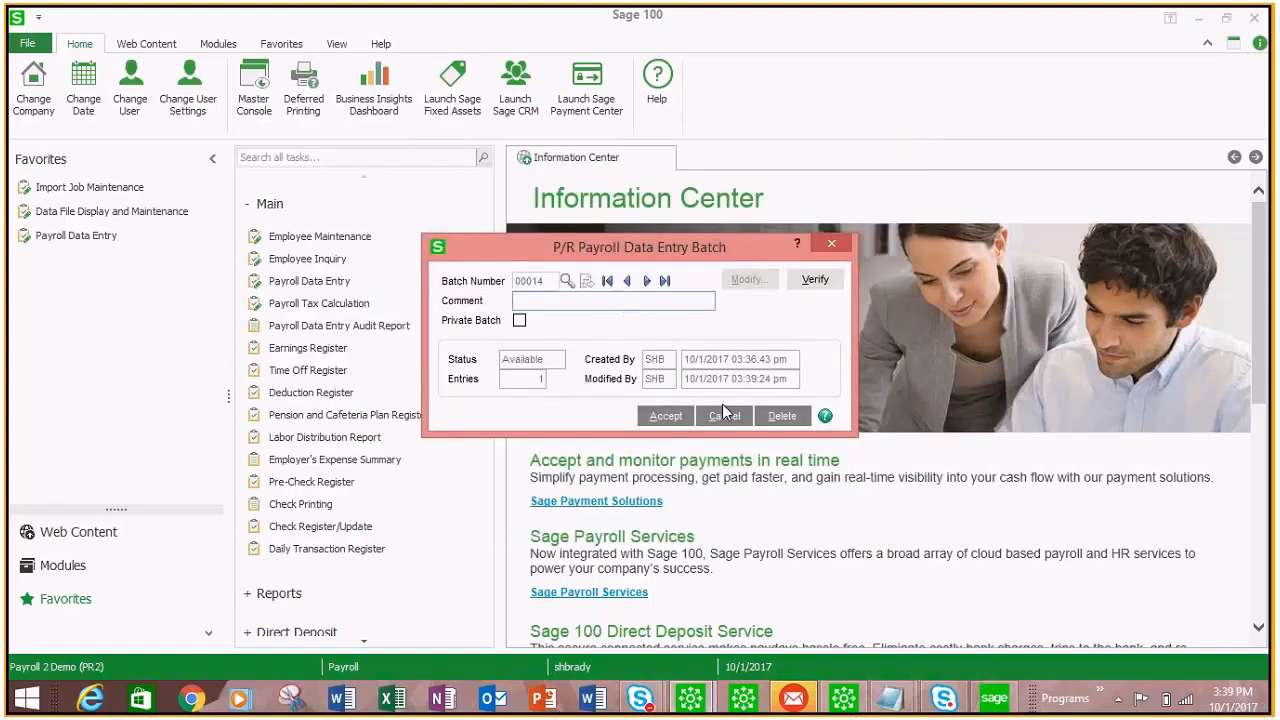
pyautogui.click(782, 415)
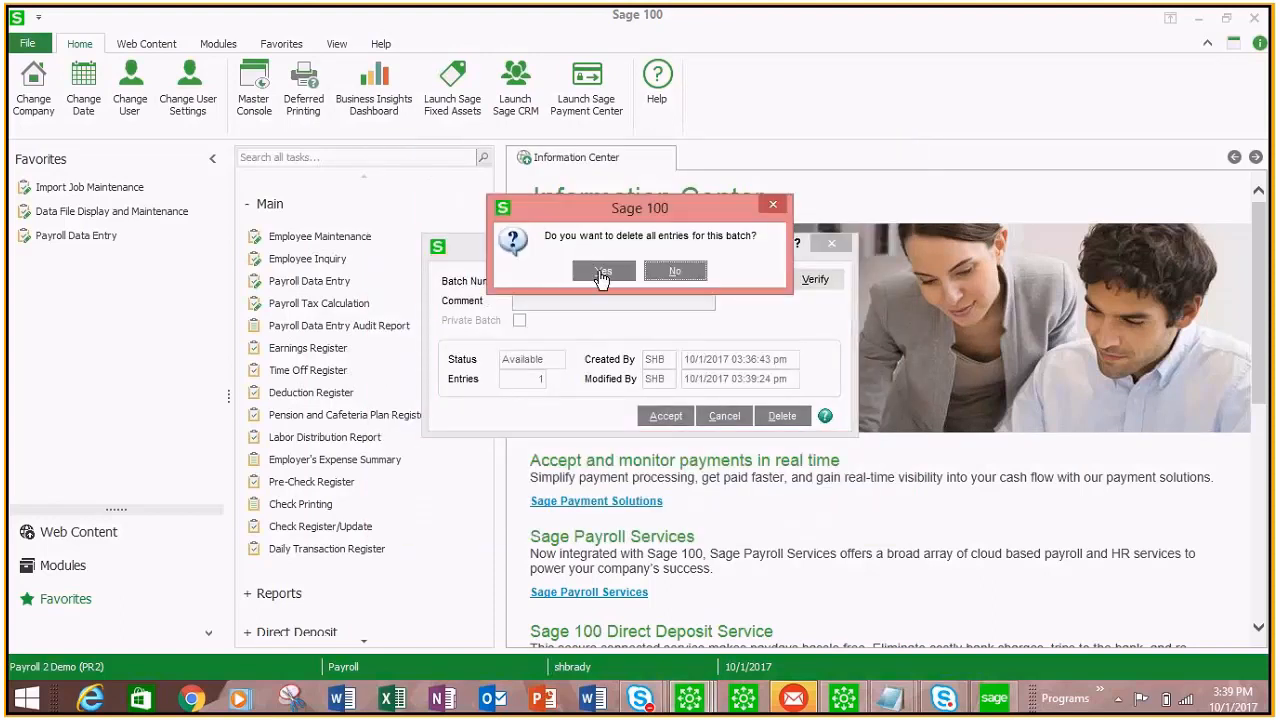
pyautogui.click(602, 274)
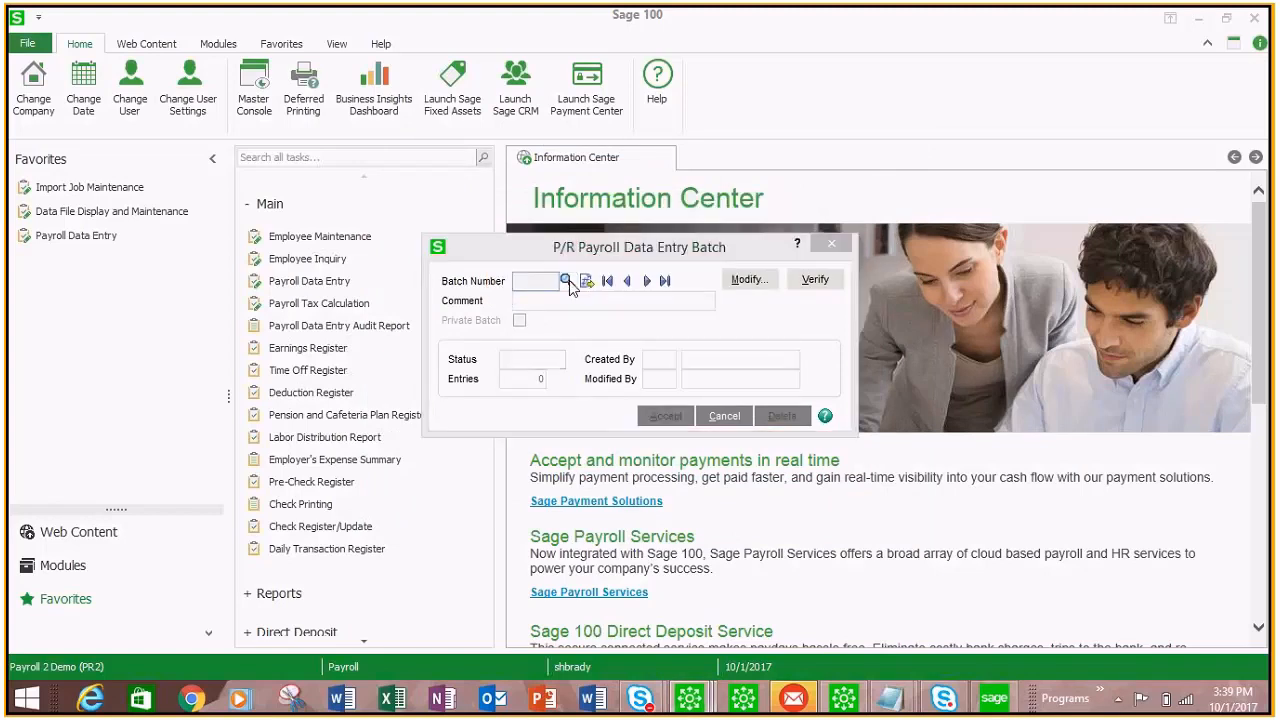
pyautogui.click(566, 281)
pyautogui.click(904, 150)
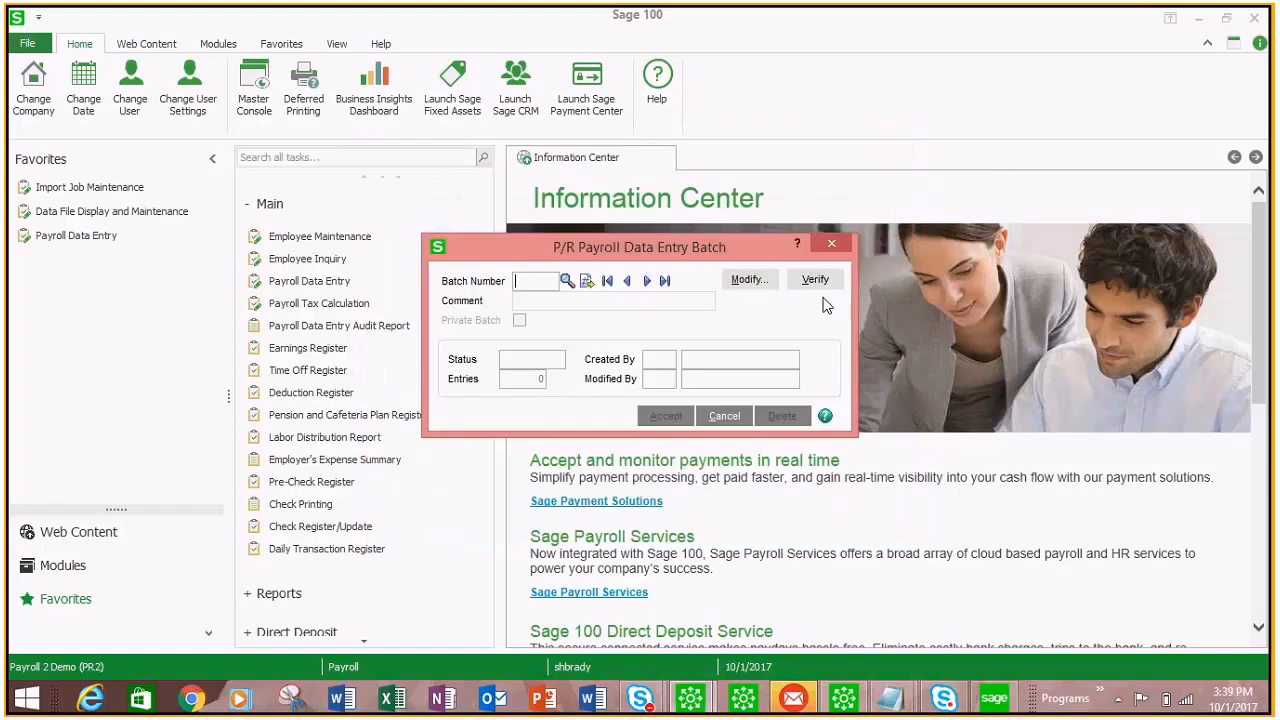
pyautogui.click(835, 247)
# Step: Start a new import job named PRDATA1 in Import Job Maintenance, using the accounting date 10/1/2017
pyautogui.click(62, 186)
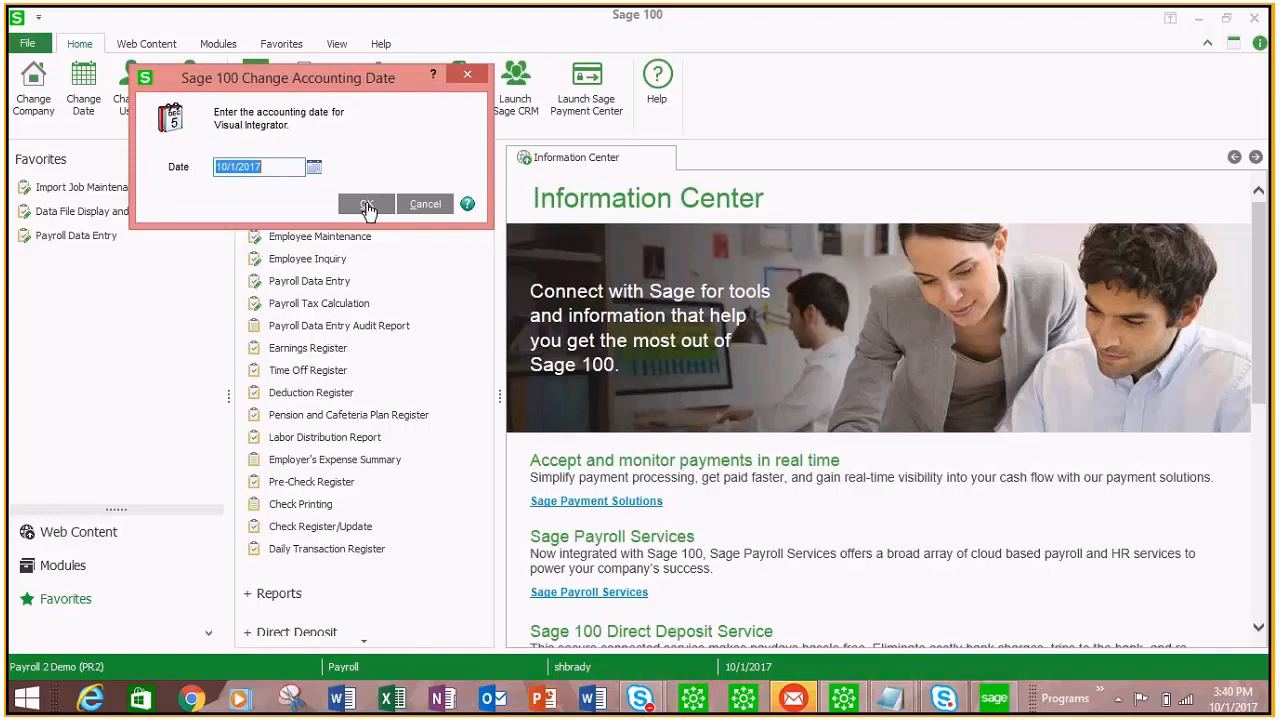
pyautogui.click(367, 205)
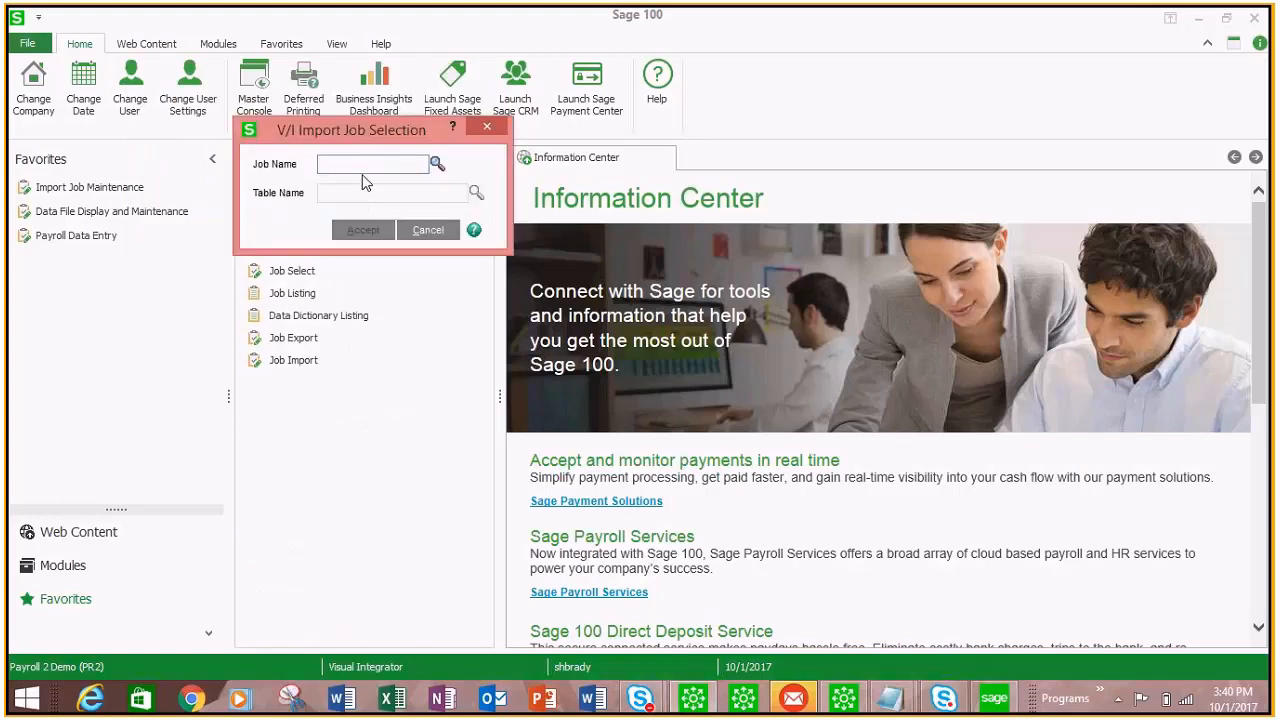
pyautogui.write('PR')
pyautogui.write('DATA1')
pyautogui.press('Tab')
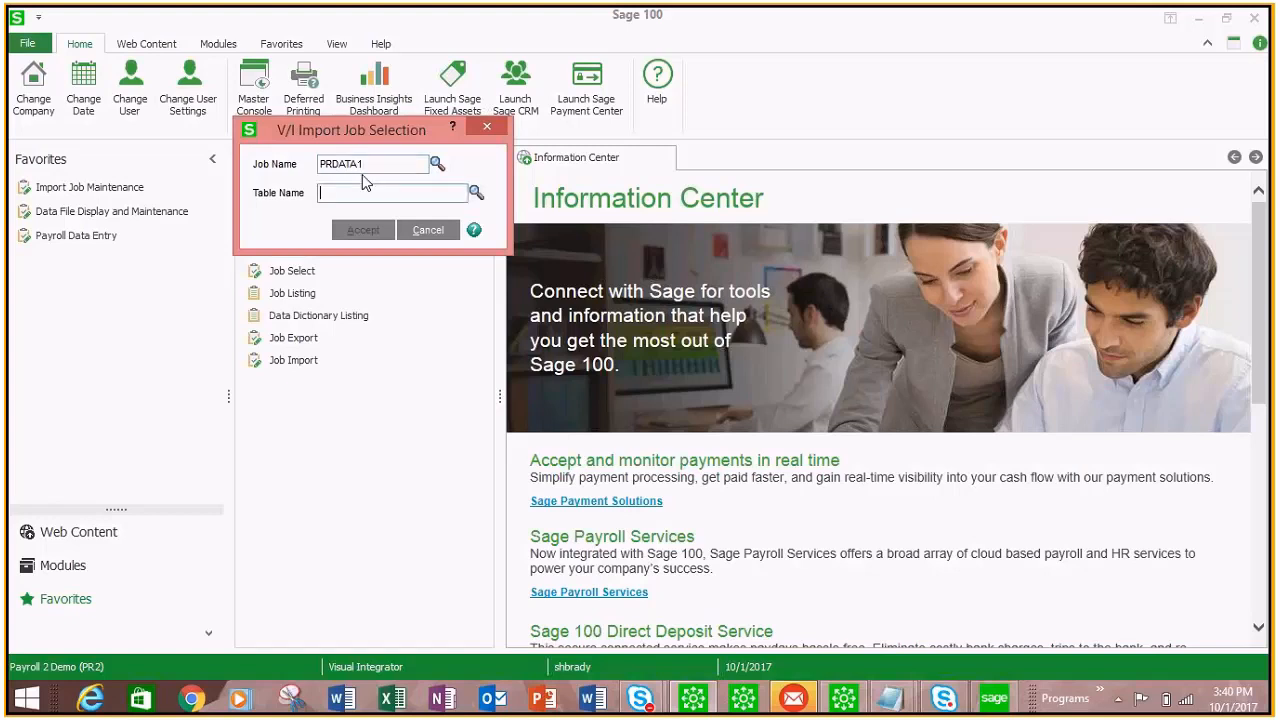
# Step: Choose PR_PayrollCycle from the payroll tables as the import job's table
pyautogui.write('PR')
pyautogui.click(476, 193)
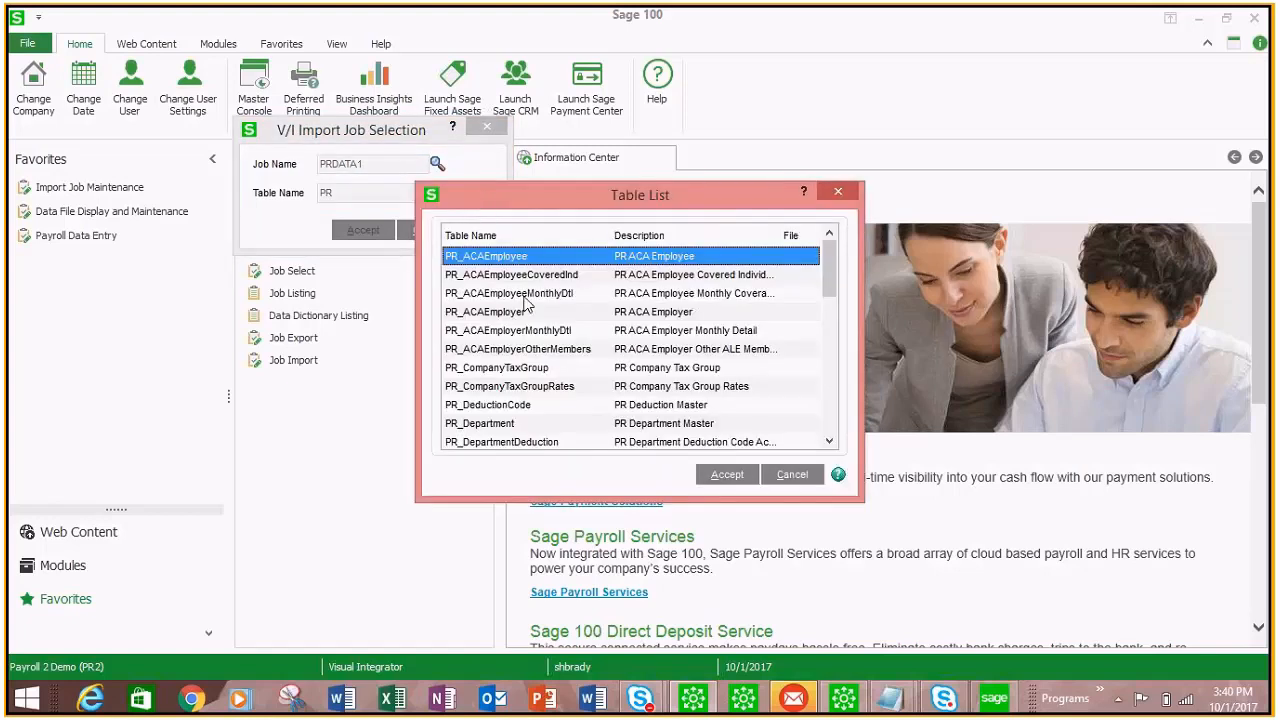
pyautogui.moveTo(829, 265); pyautogui.dragTo(843, 355)
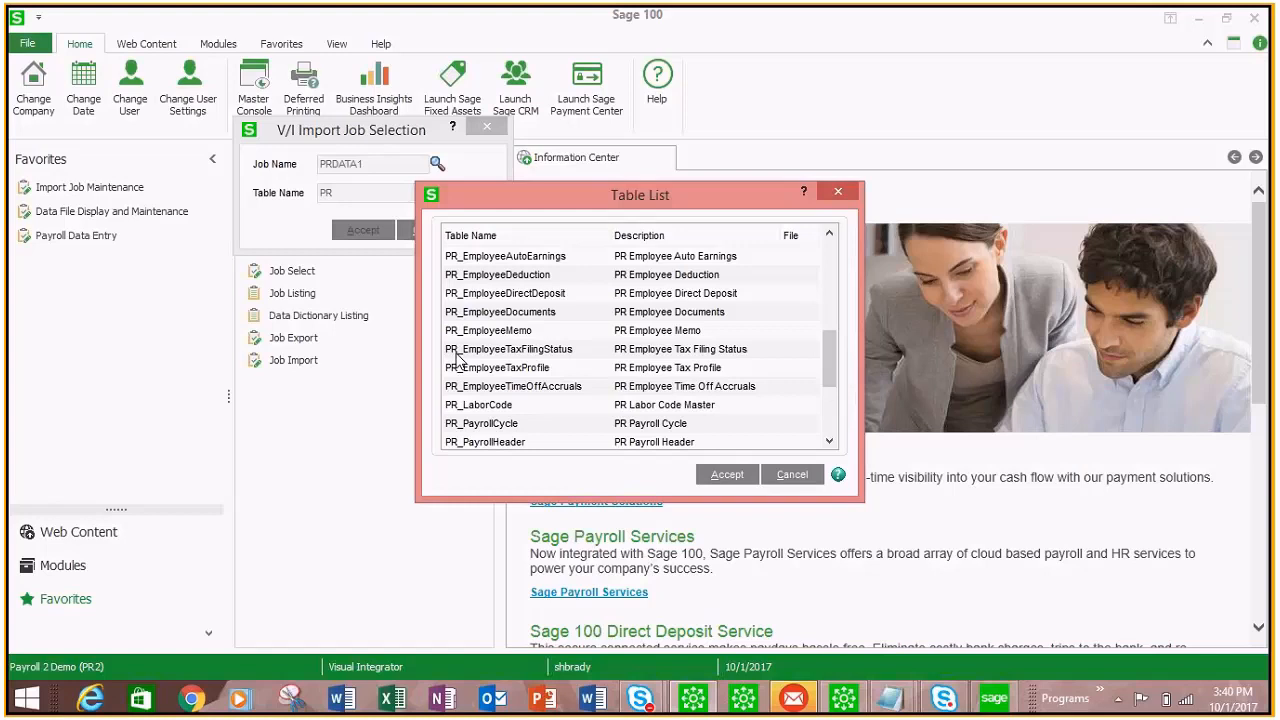
pyautogui.doubleClick(481, 423)
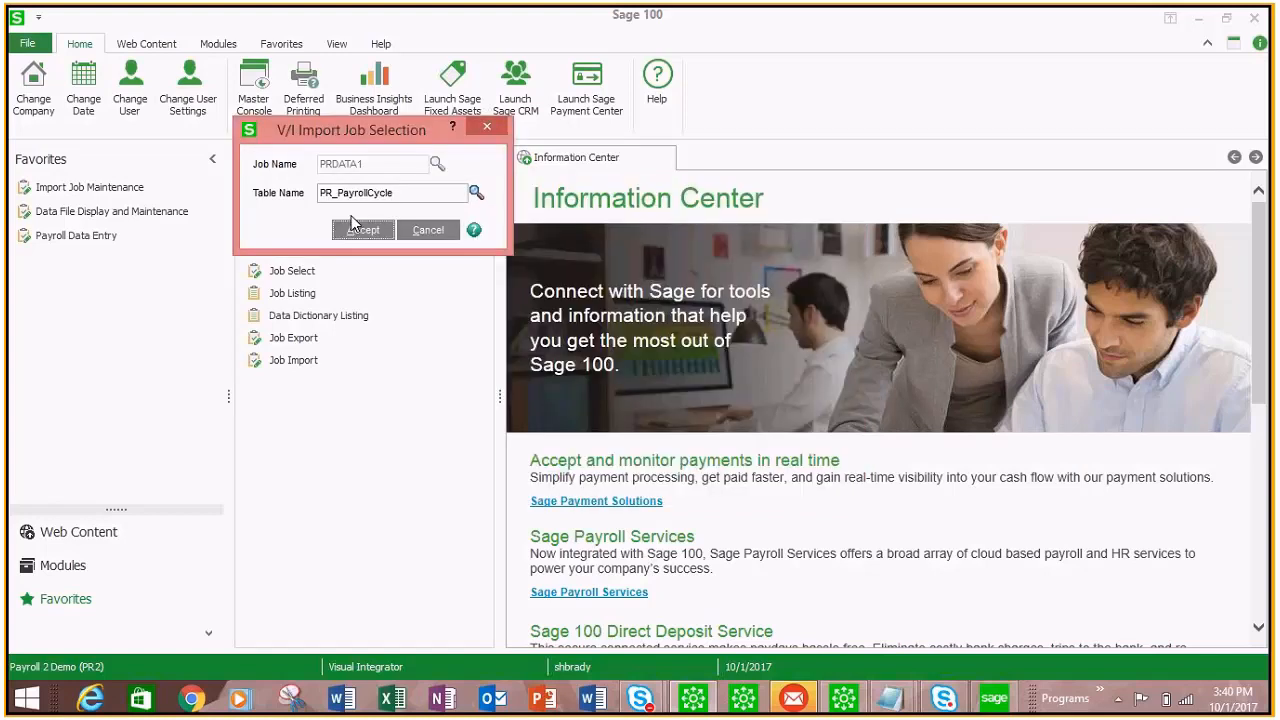
# Step: Accept PRDATA1 as a new job on PR_PayrollCycle and switch to Payroll Data Entry Sample Sourcefile2.txt in Notepad for reference
pyautogui.click(356, 228)
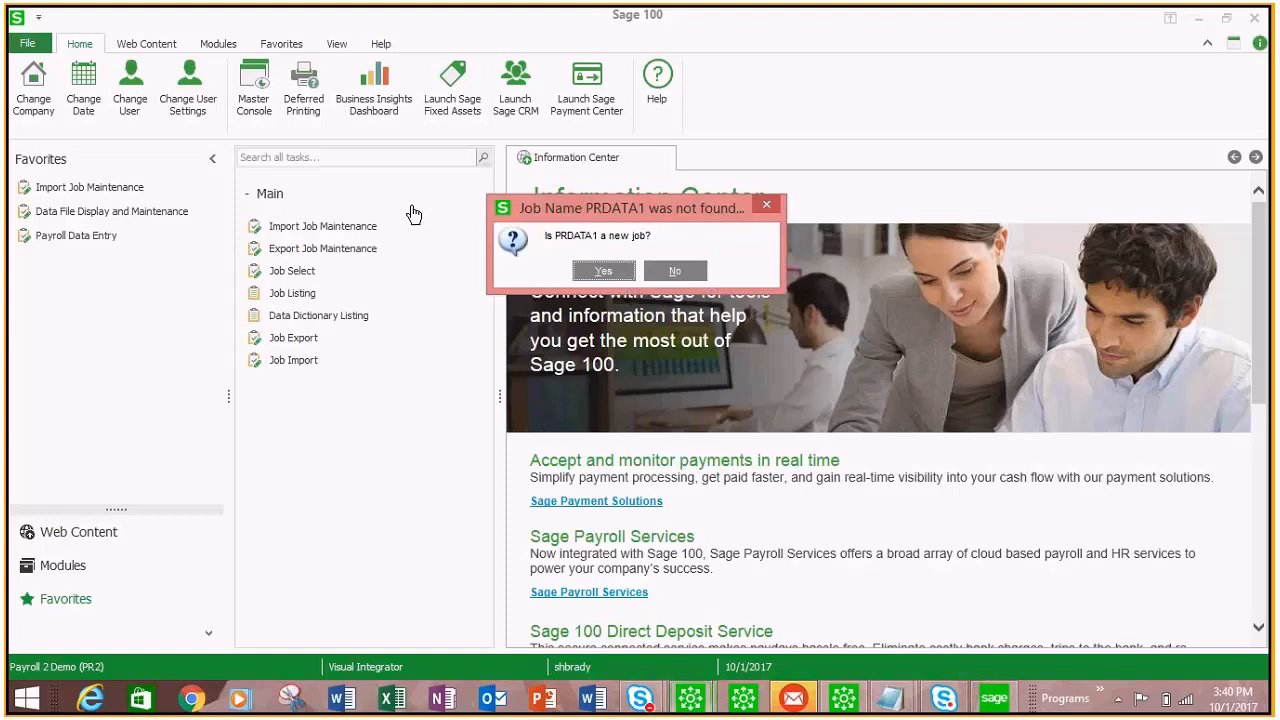
pyautogui.click(602, 272)
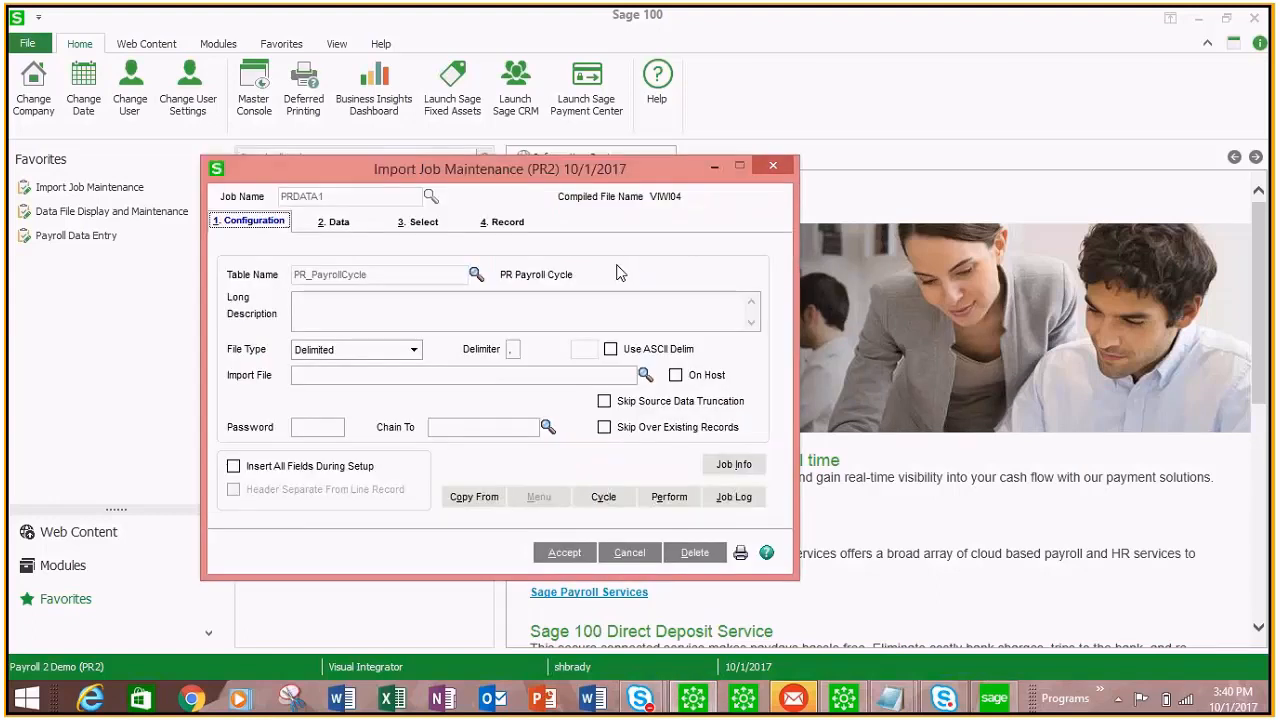
pyautogui.moveTo(893, 705)
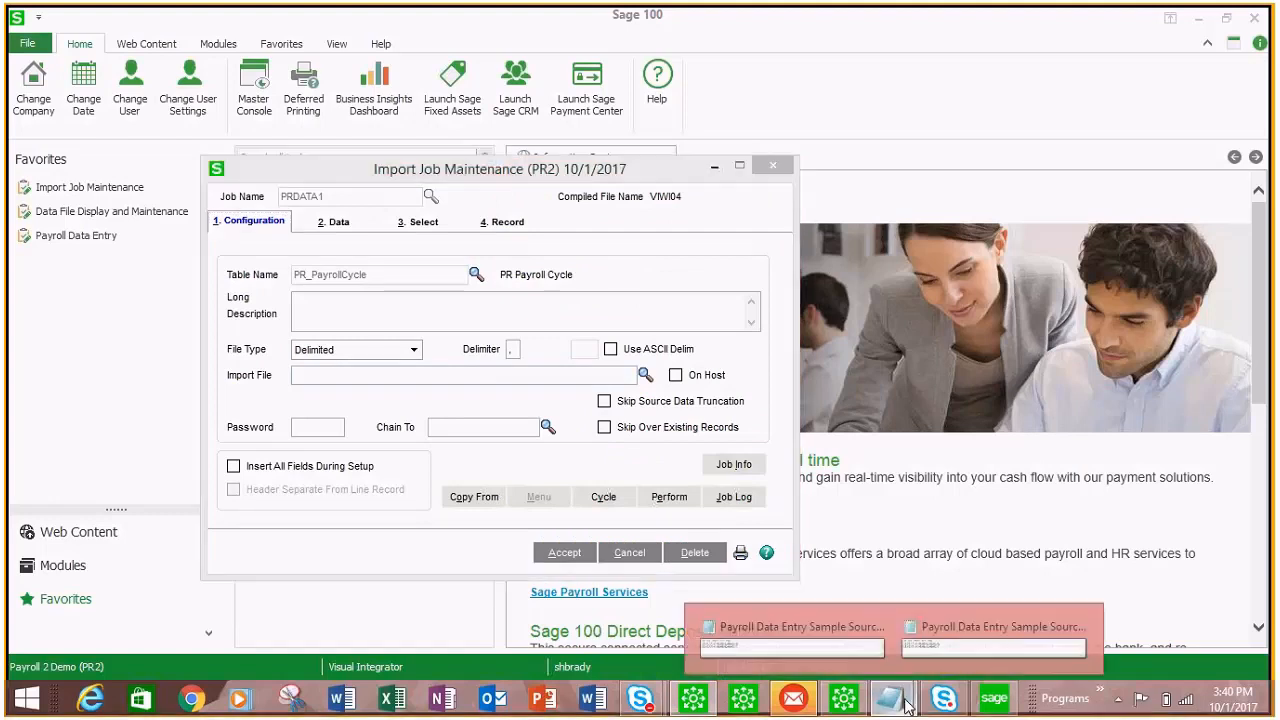
pyautogui.moveTo(812, 654)
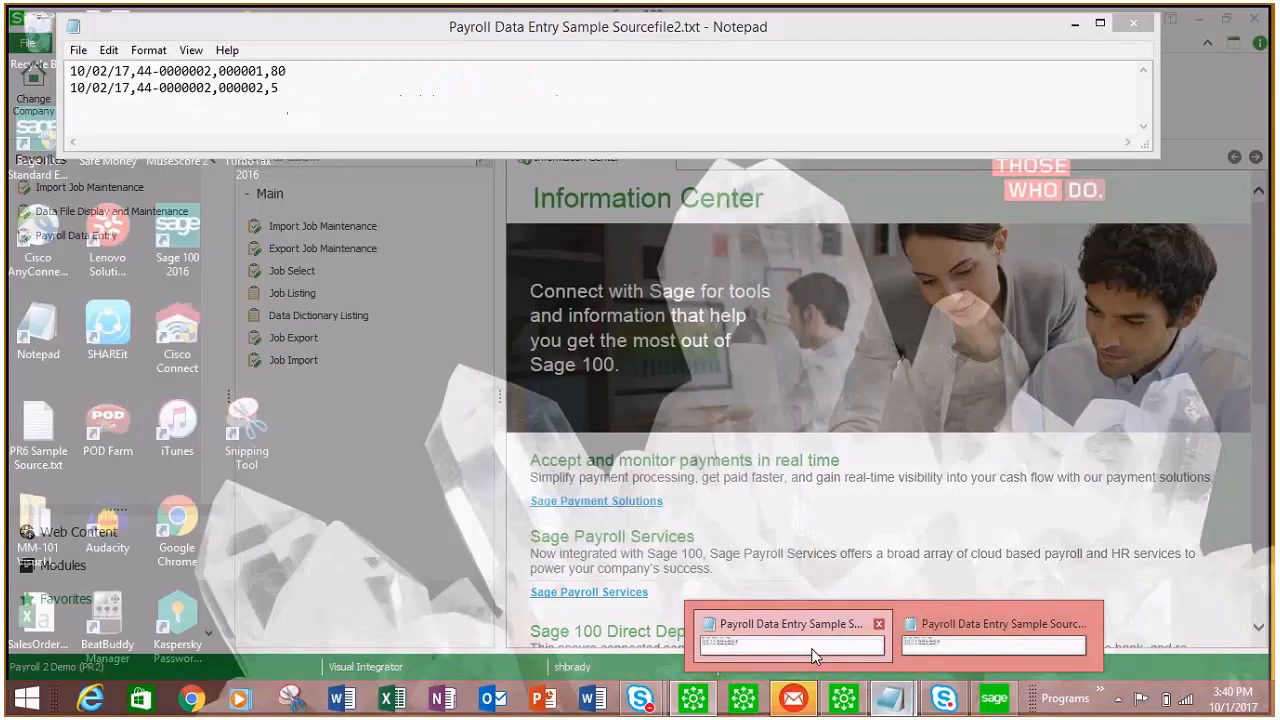
pyautogui.click(812, 654)
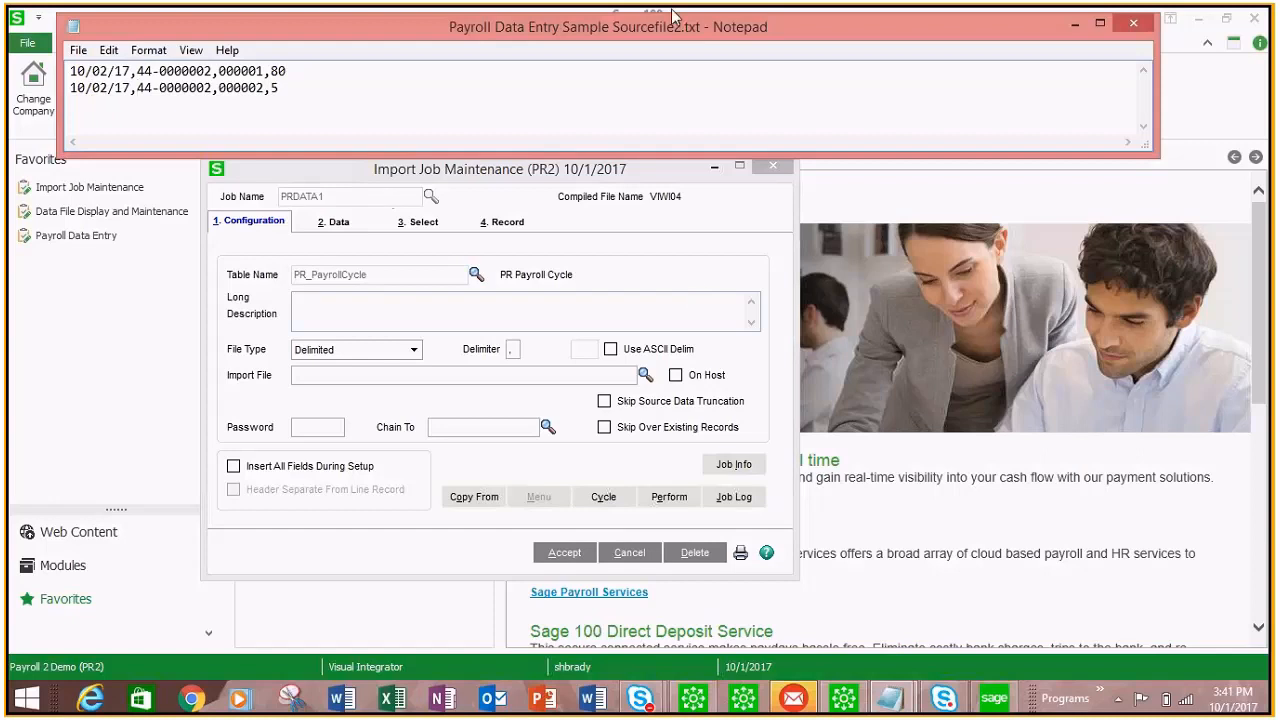
# Step: Set the job's import file to Payroll Data Entry Sample Sourcefile2.txt from the Documents folder 2018 Imports\PR
pyautogui.click(645, 375)
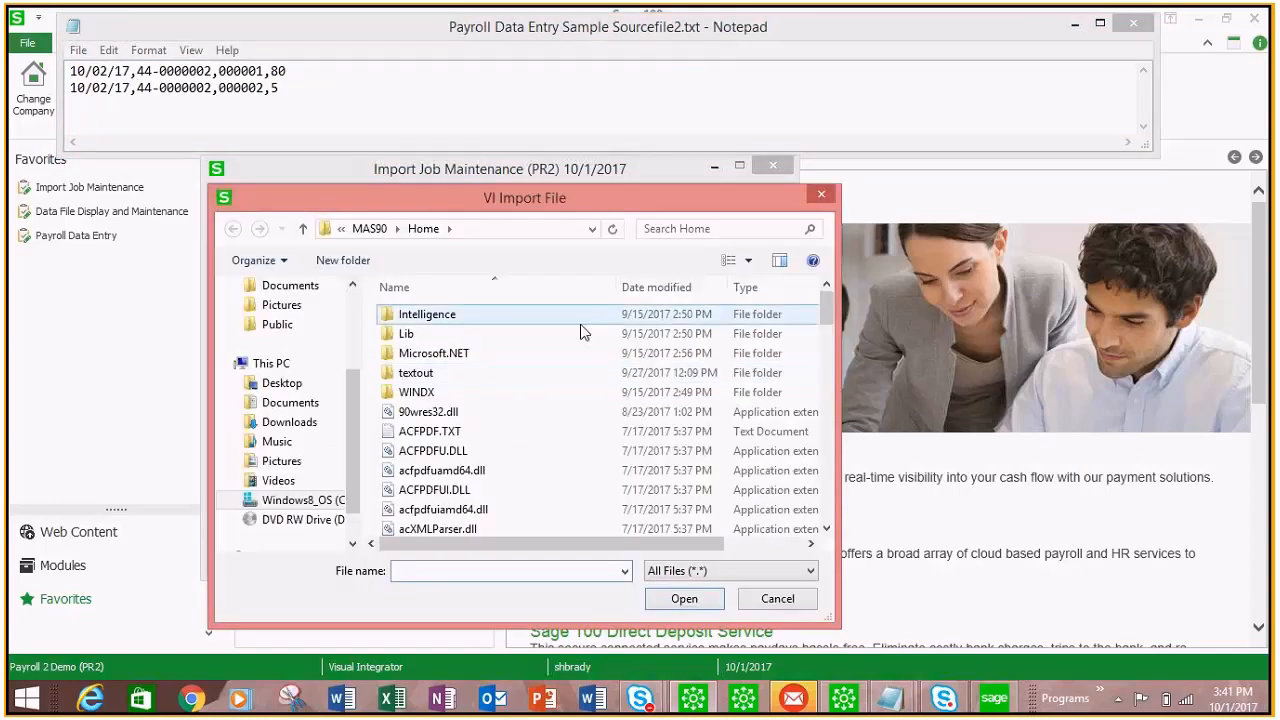
pyautogui.click(305, 403)
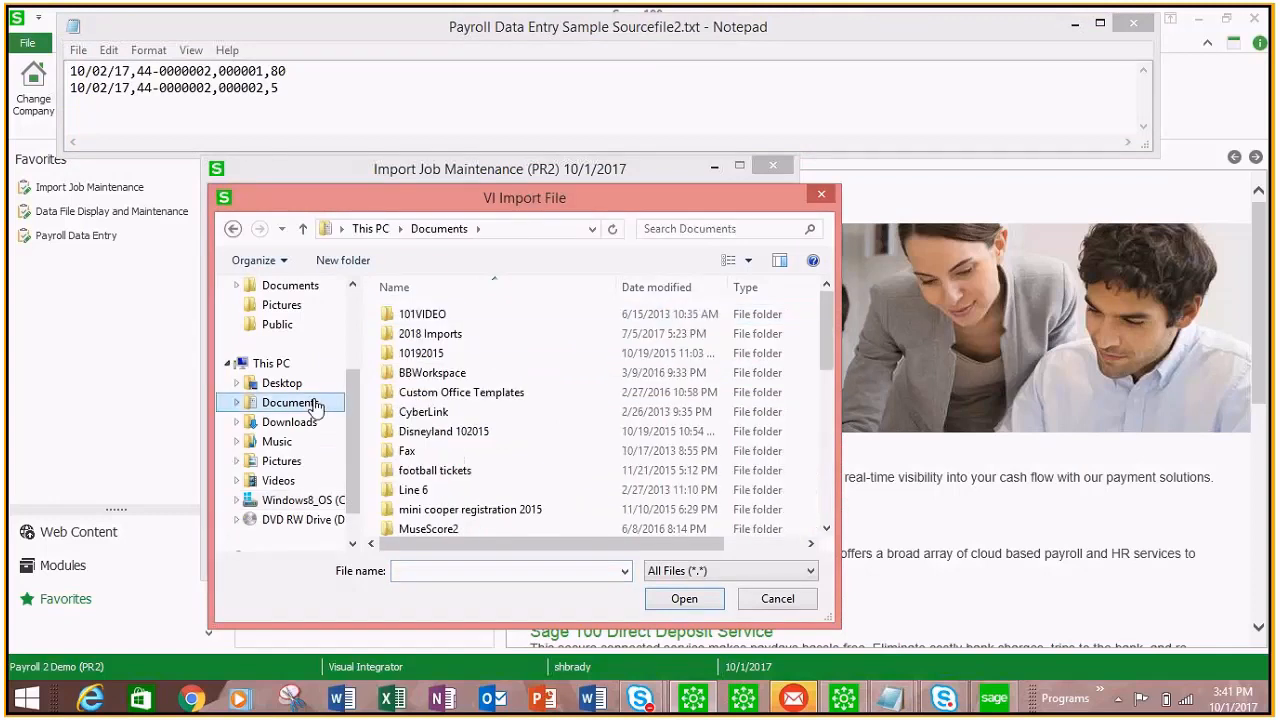
pyautogui.doubleClick(415, 333)
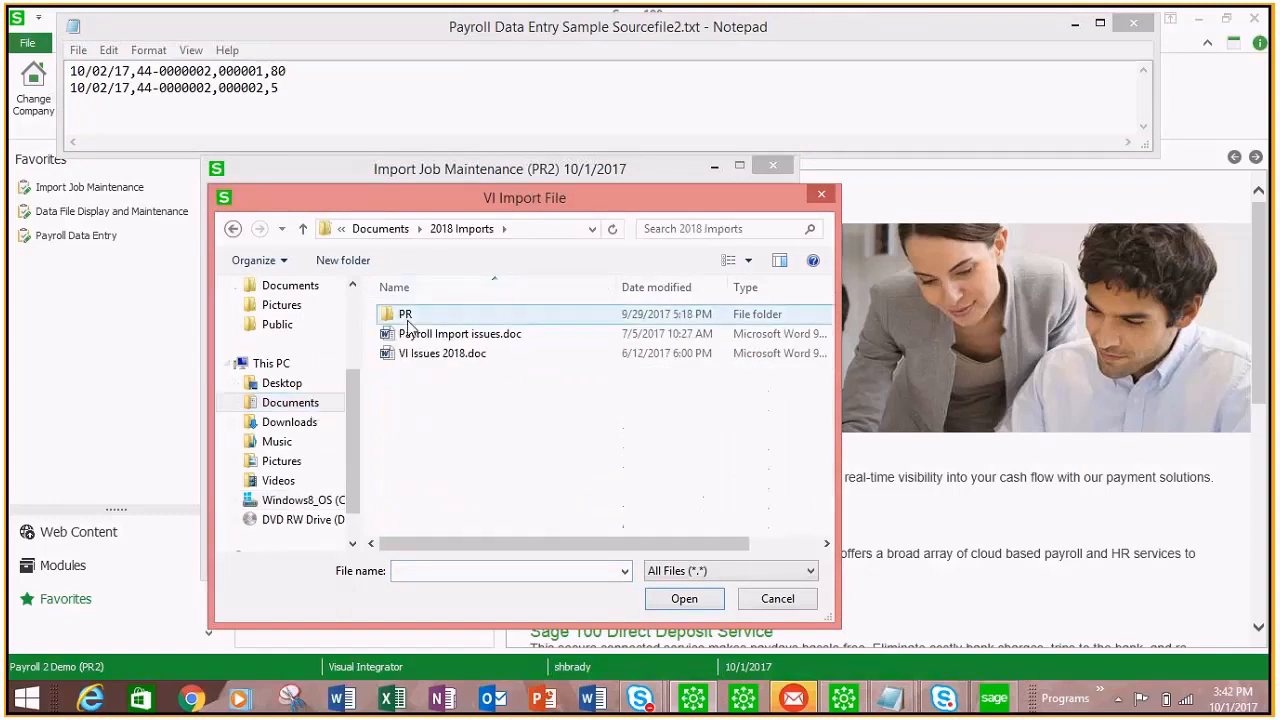
pyautogui.doubleClick(406, 316)
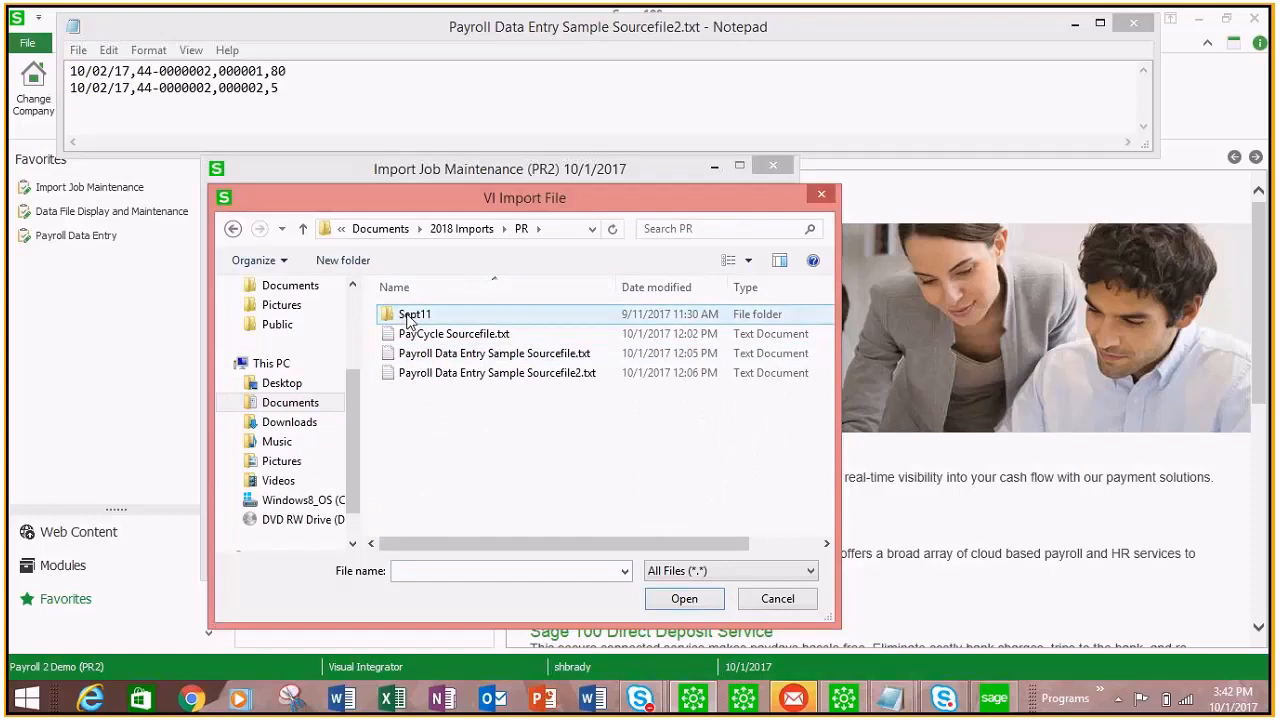
pyautogui.doubleClick(428, 373)
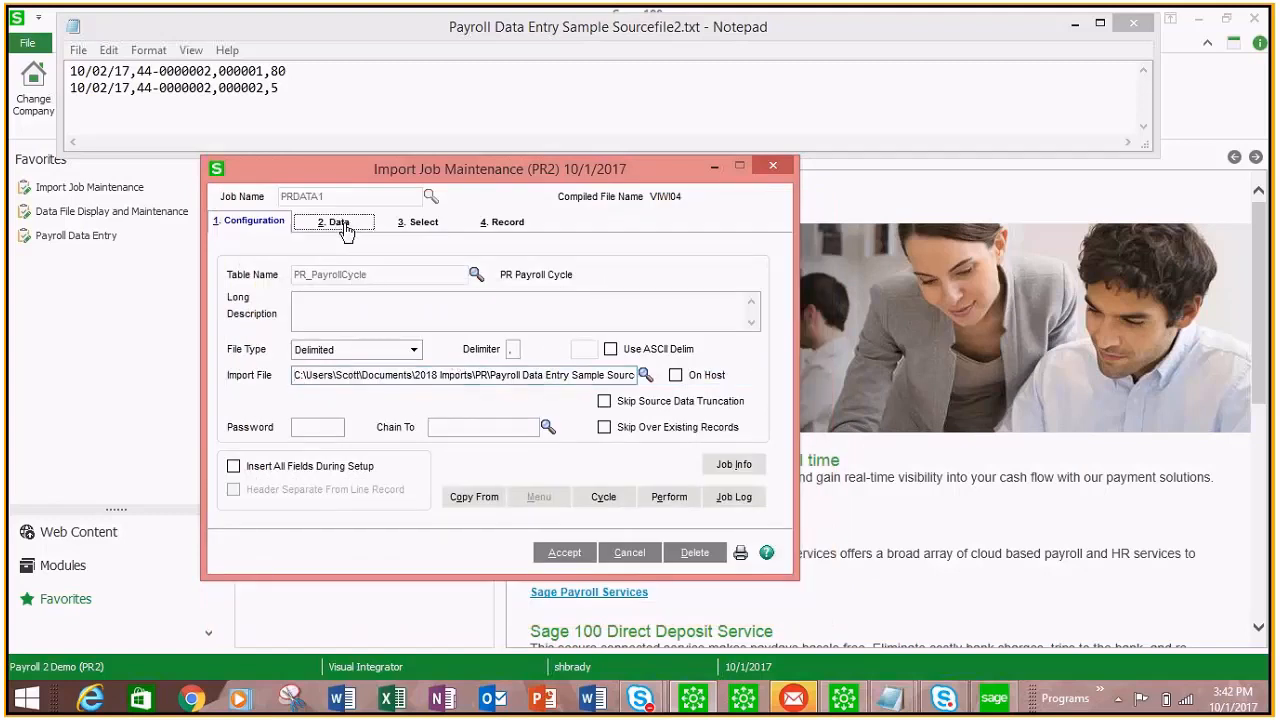
# Step: Remove every field from AutomaticEarnings up through ManualTaxes from the job's import field list, keeping DeductionPeriod and the fields above it
pyautogui.click(349, 228)
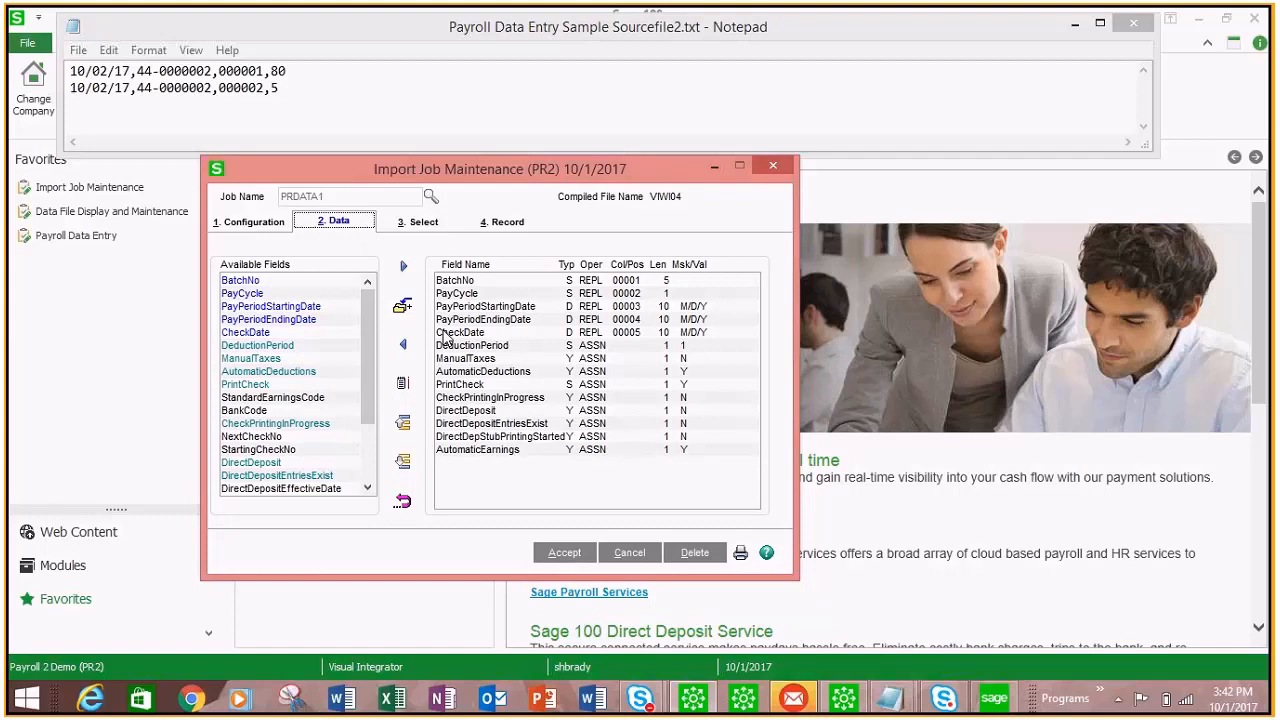
pyautogui.click(472, 449)
pyautogui.click(403, 344)
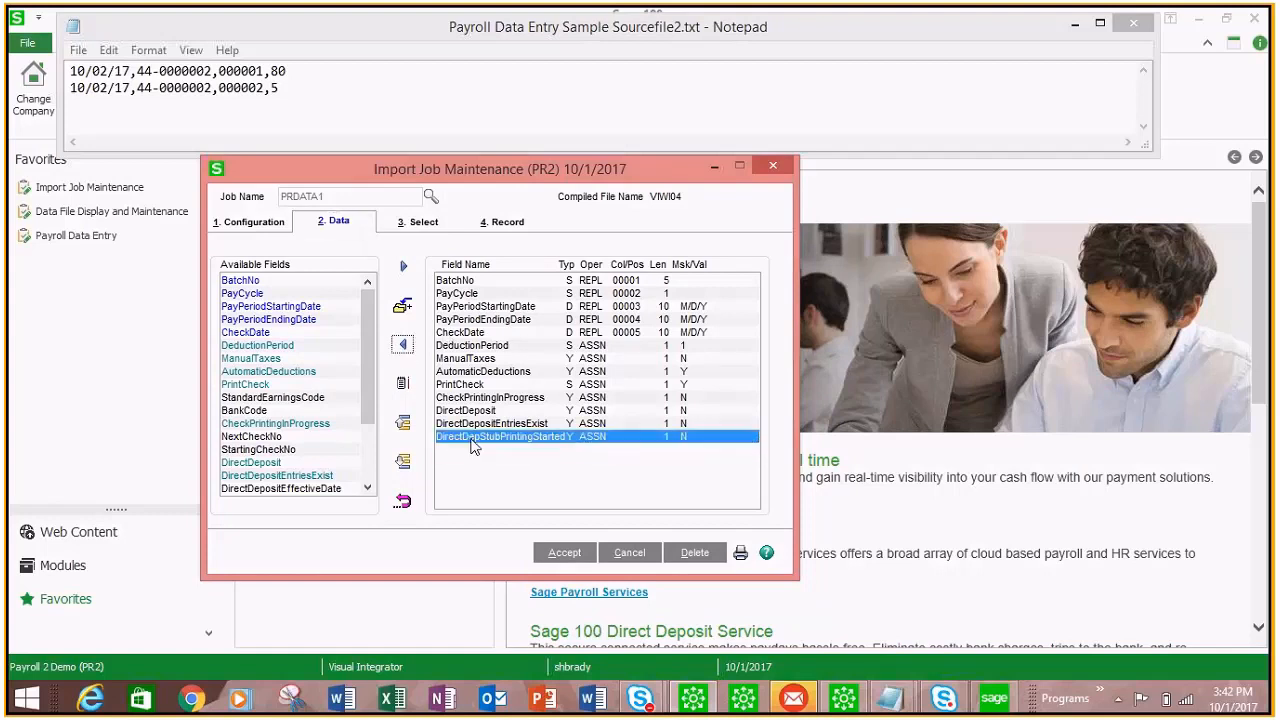
pyautogui.click(403, 345)
pyautogui.click(403, 345)
pyautogui.click(403, 345)
pyautogui.click(403, 345)
pyautogui.click(403, 345)
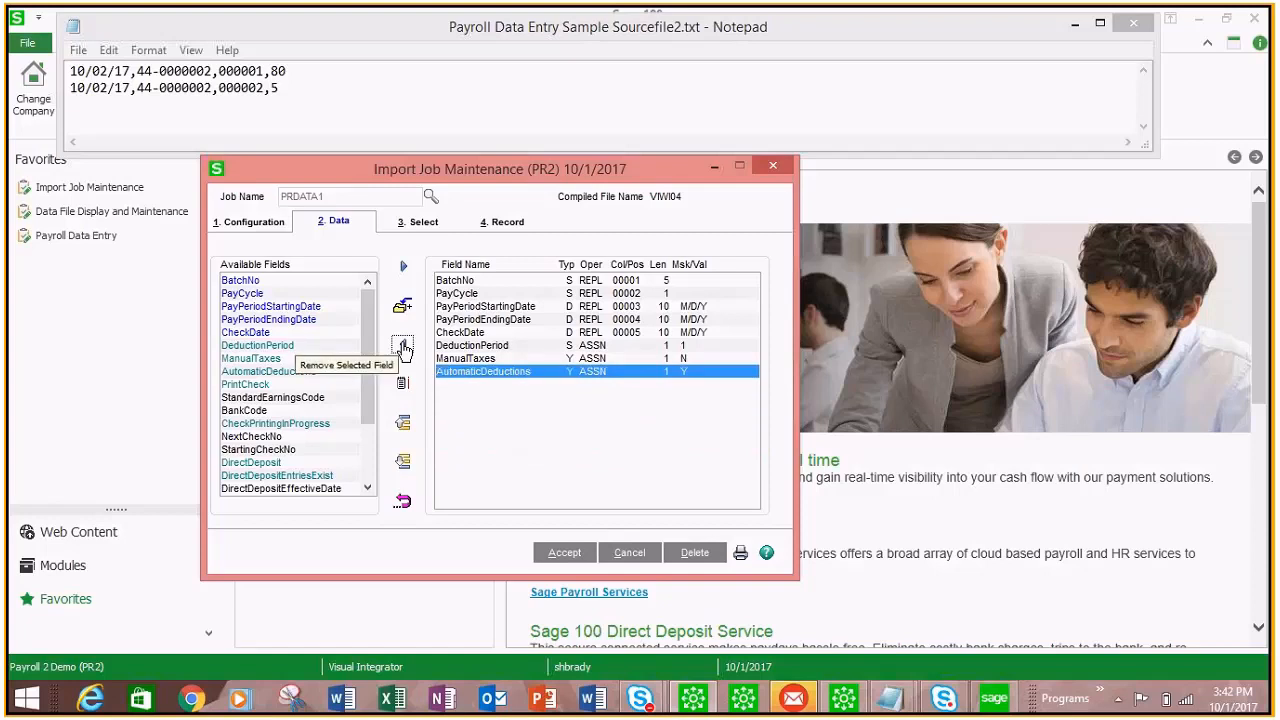
pyautogui.click(403, 345)
pyautogui.click(403, 345)
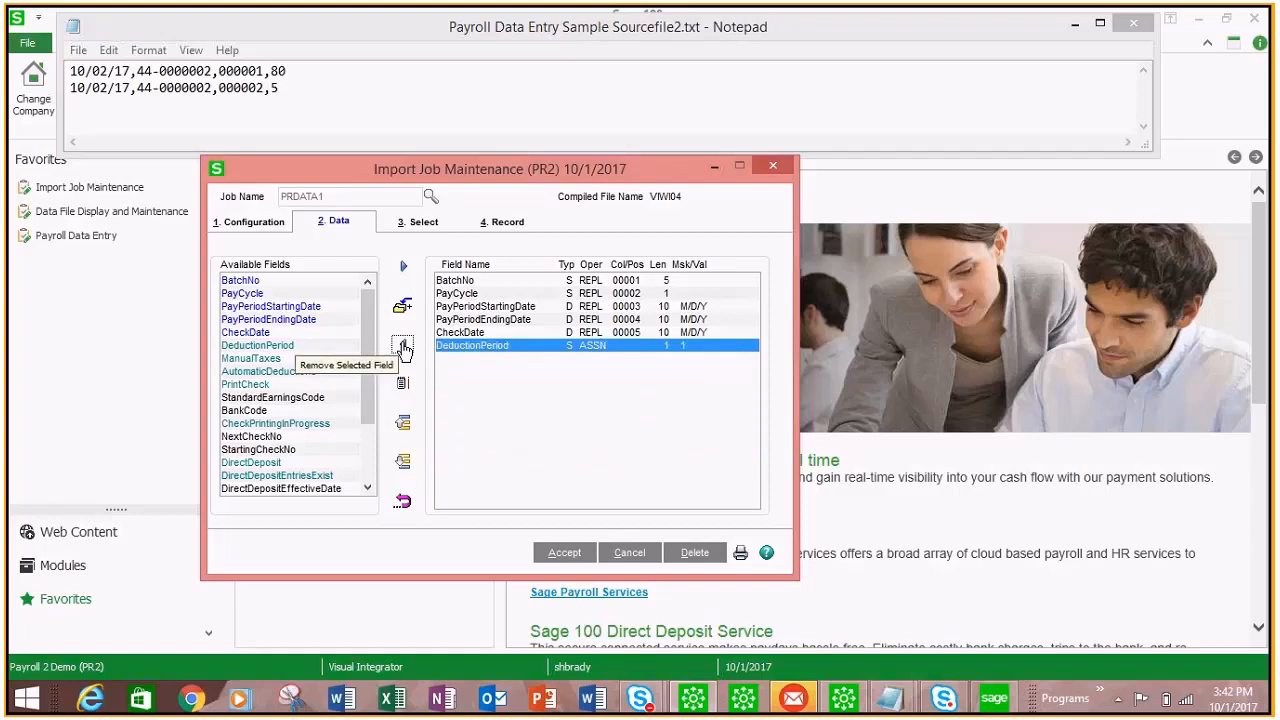
# Step: Change the BatchNo field's operation to Assign with the default value IMPRT
pyautogui.doubleClick(464, 283)
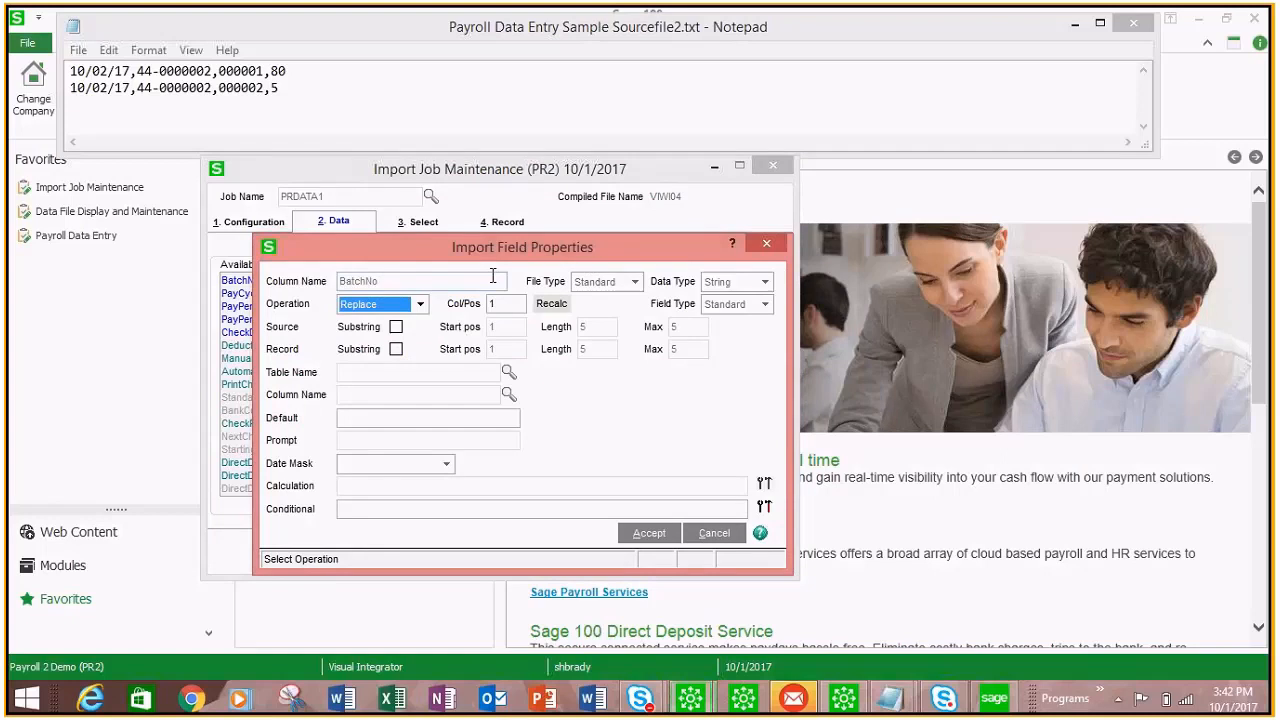
pyautogui.click(421, 304)
pyautogui.click(372, 333)
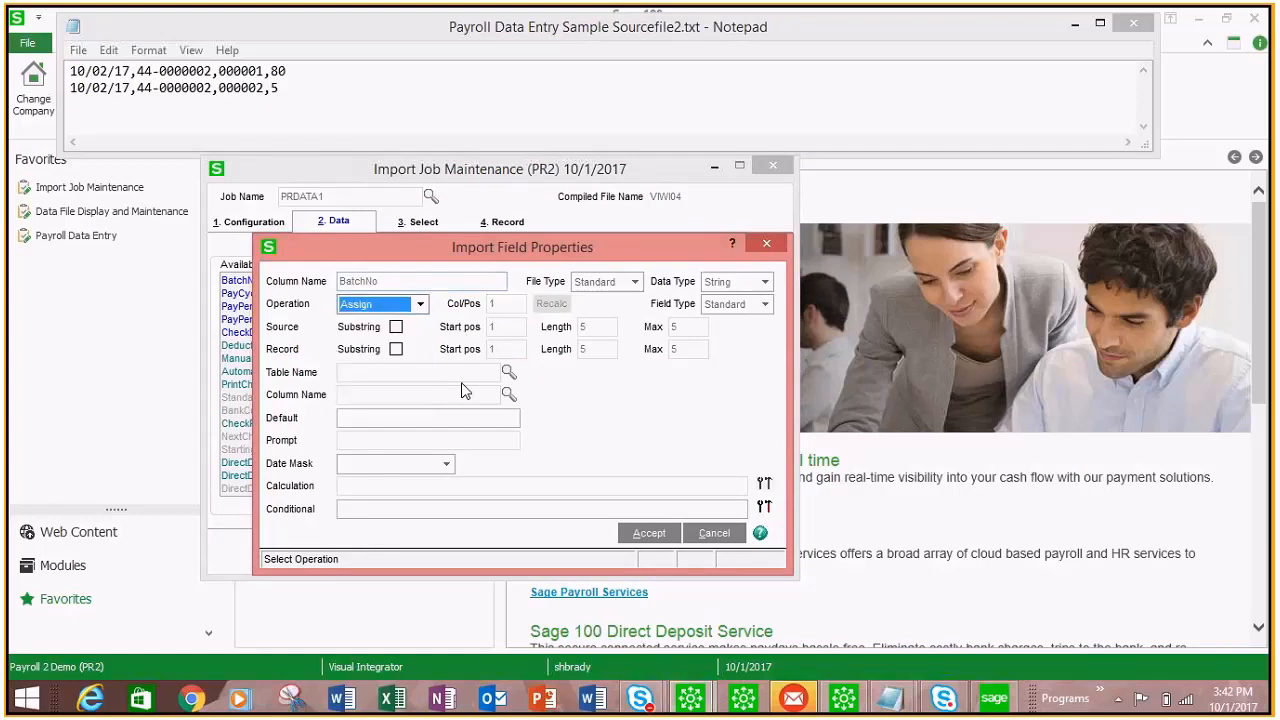
pyautogui.click(368, 420)
pyautogui.write('IMPRT')
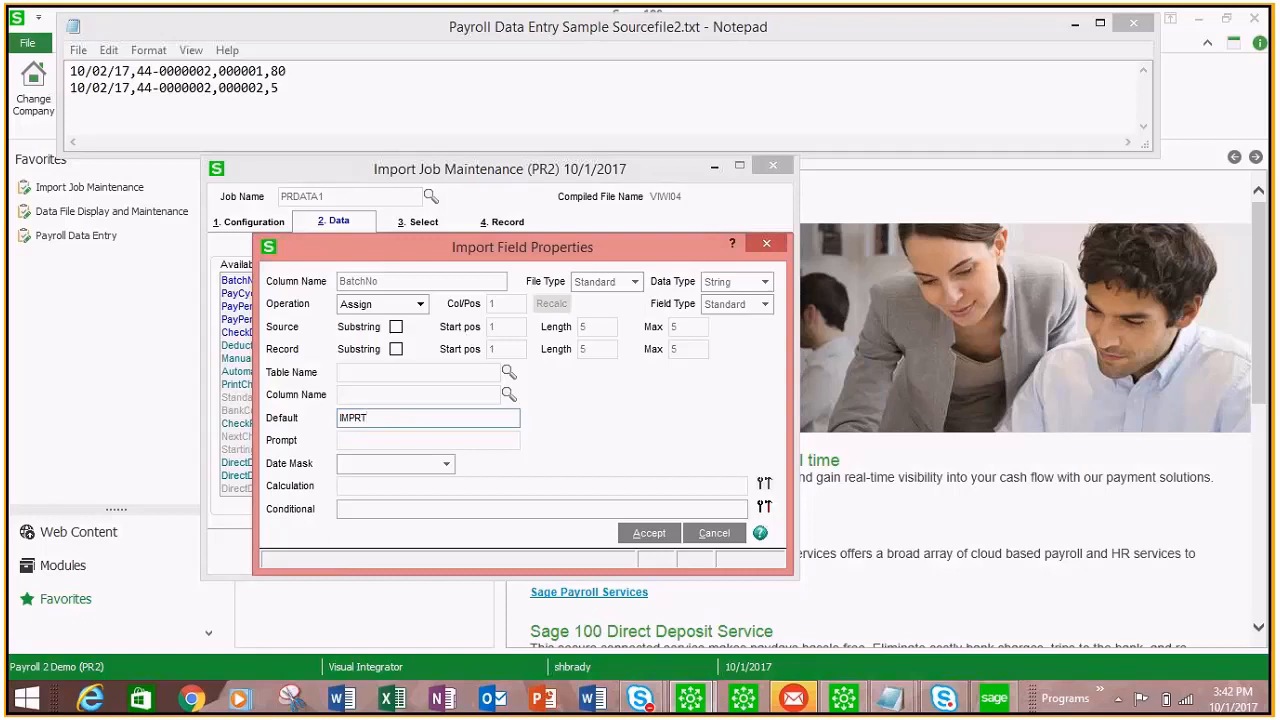
pyautogui.click(649, 533)
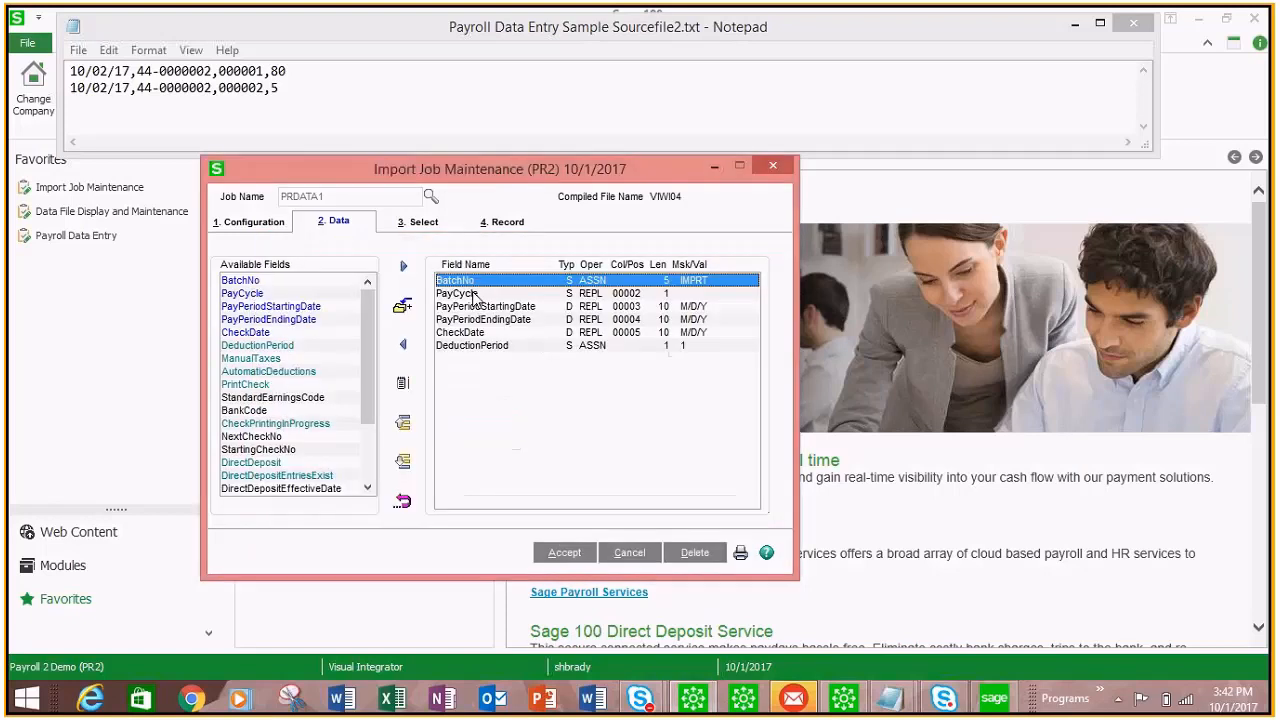
# Step: Change the PayCycle field's operation to Assign with the default value B
pyautogui.doubleClick(475, 294)
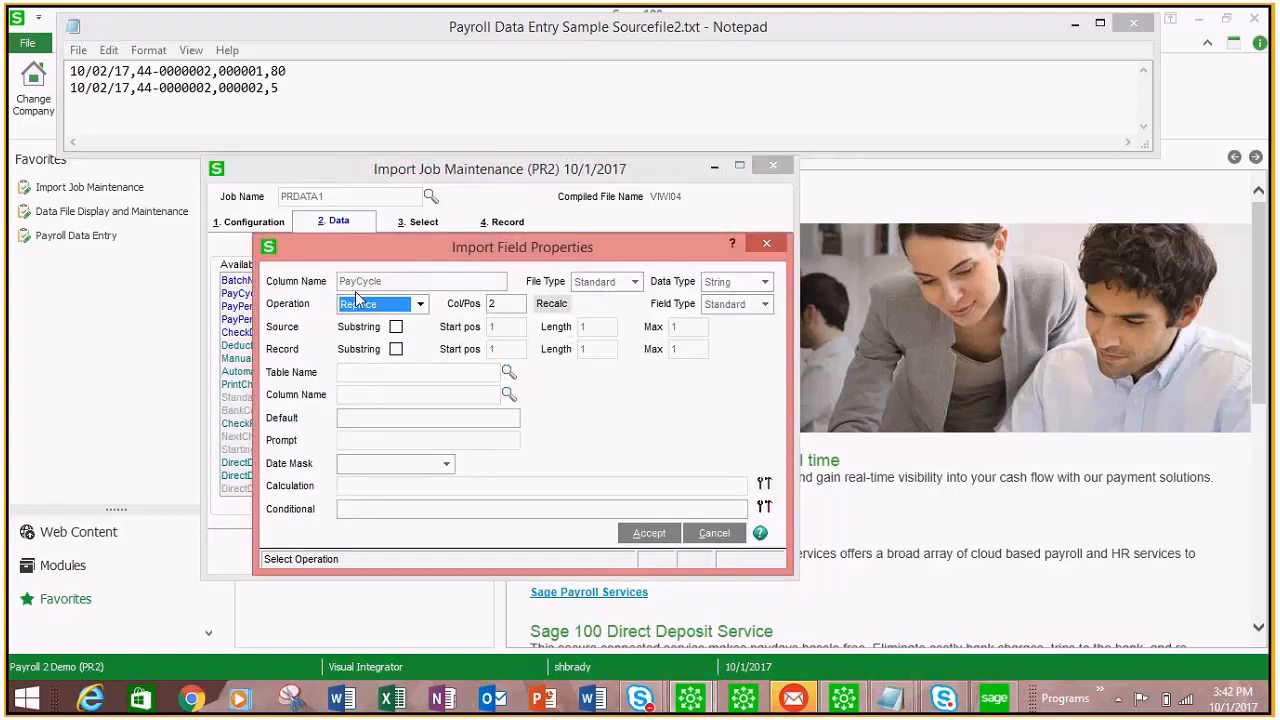
pyautogui.click(421, 306)
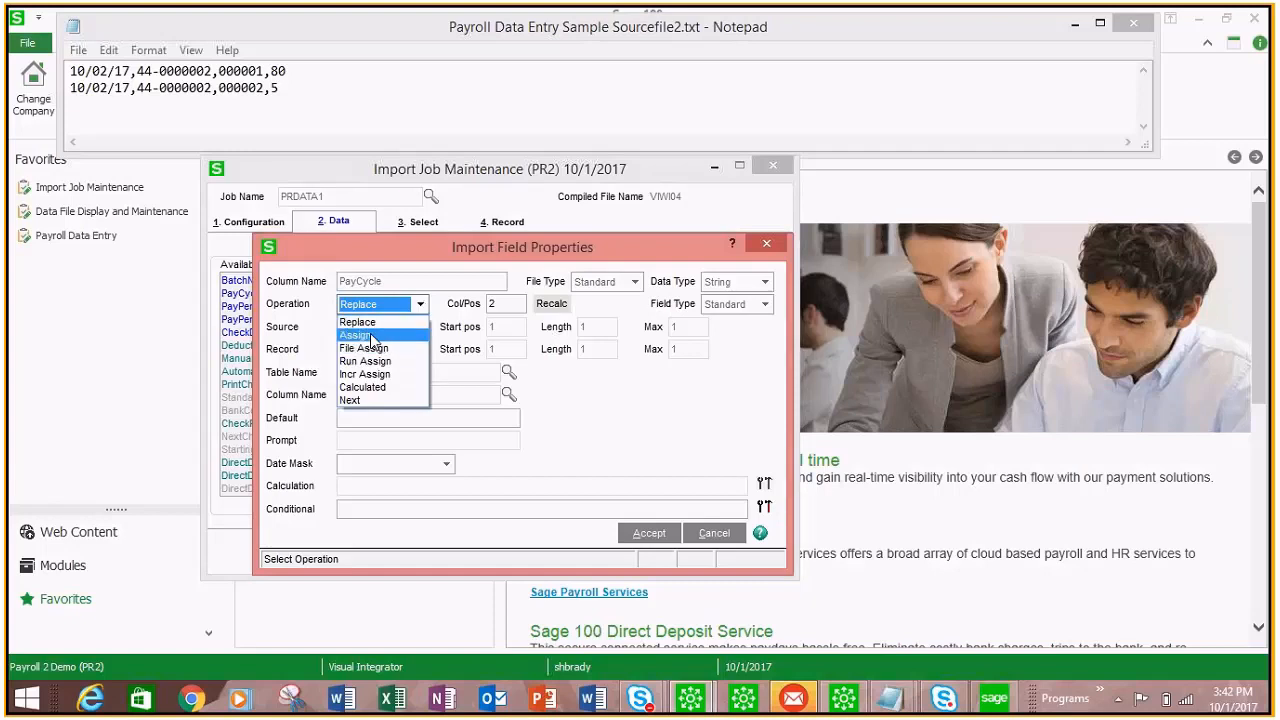
pyautogui.click(373, 337)
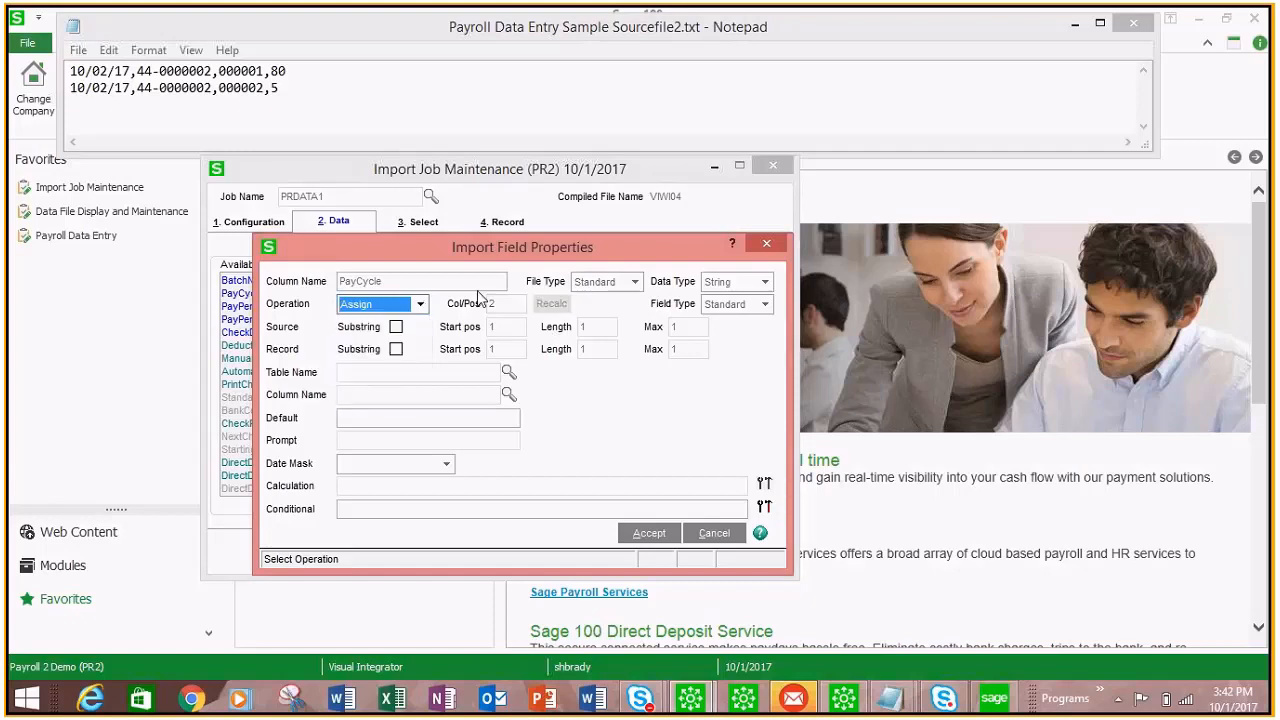
pyautogui.click(370, 421)
pyautogui.write('B')
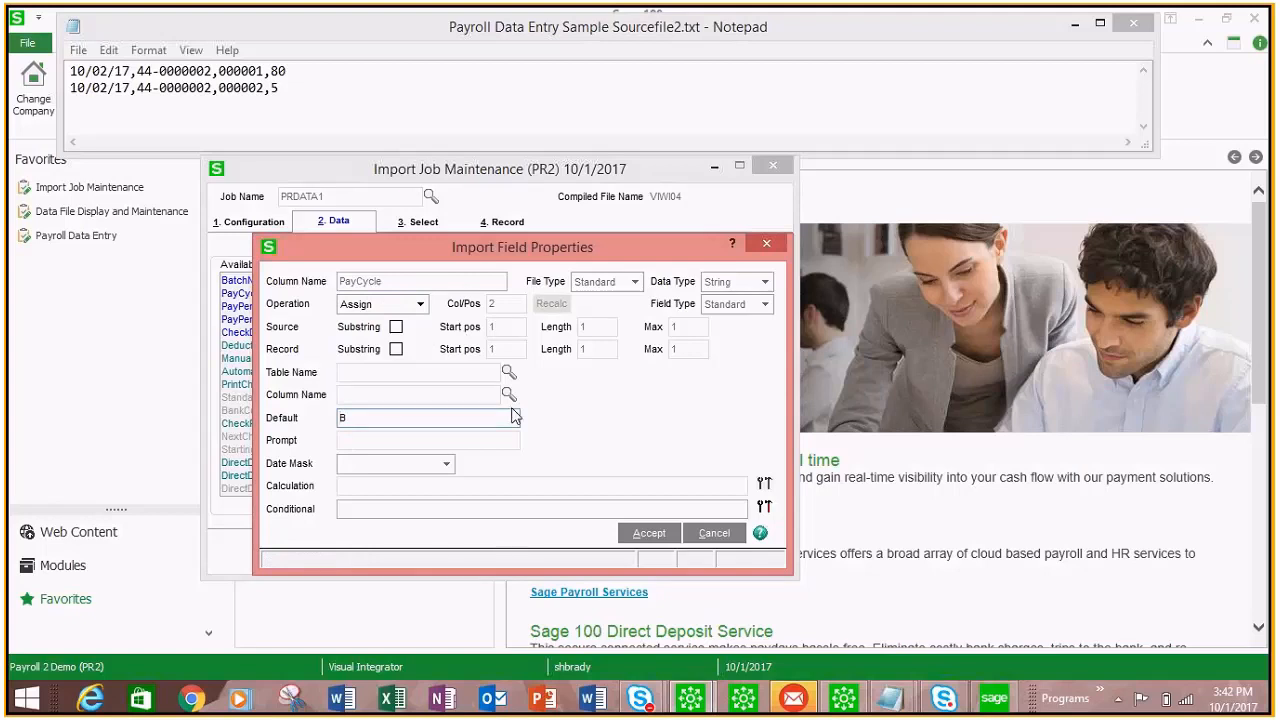
pyautogui.click(648, 533)
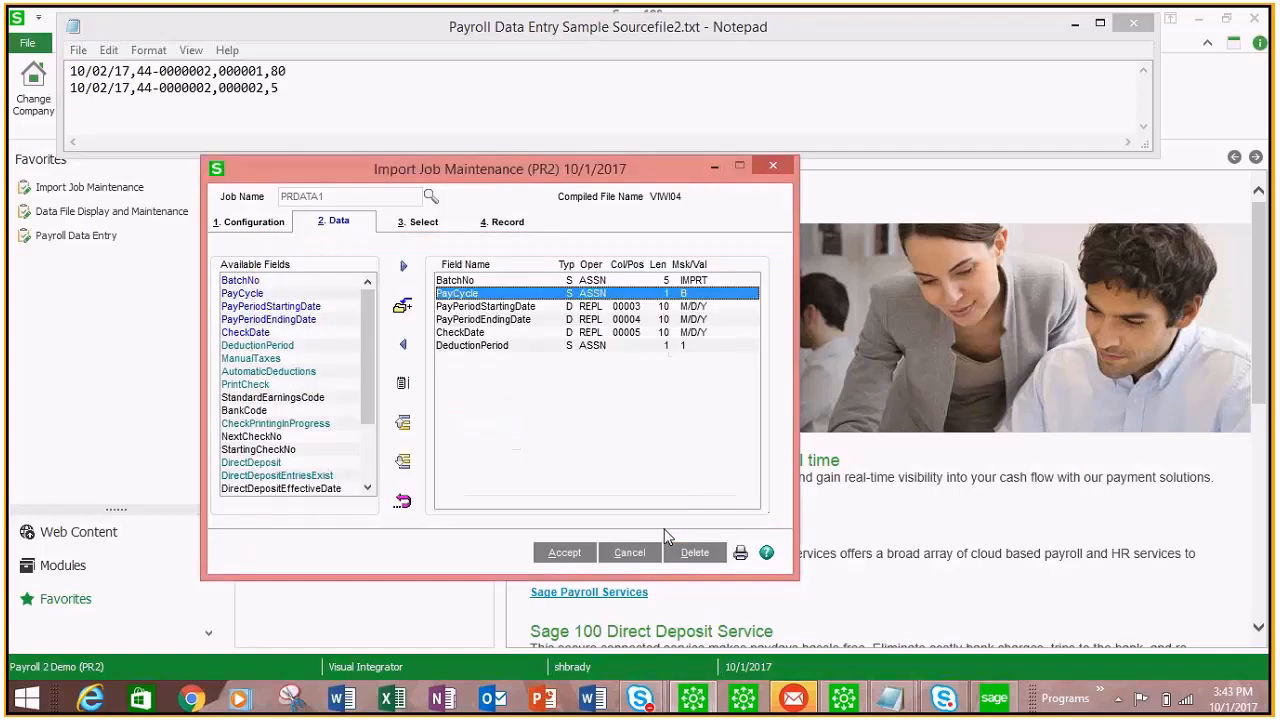
# Step: Set the PayPeriodStartingDate field to read from source column 1
pyautogui.click(512, 310)
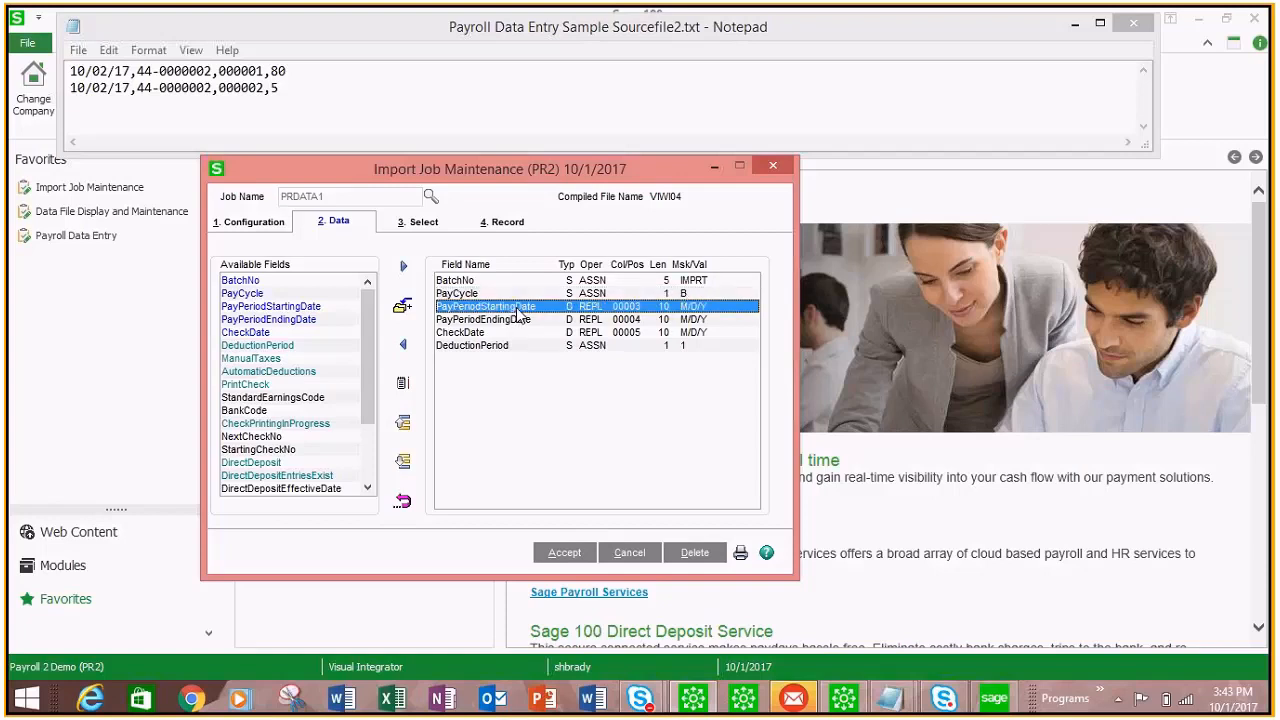
pyautogui.doubleClick(517, 309)
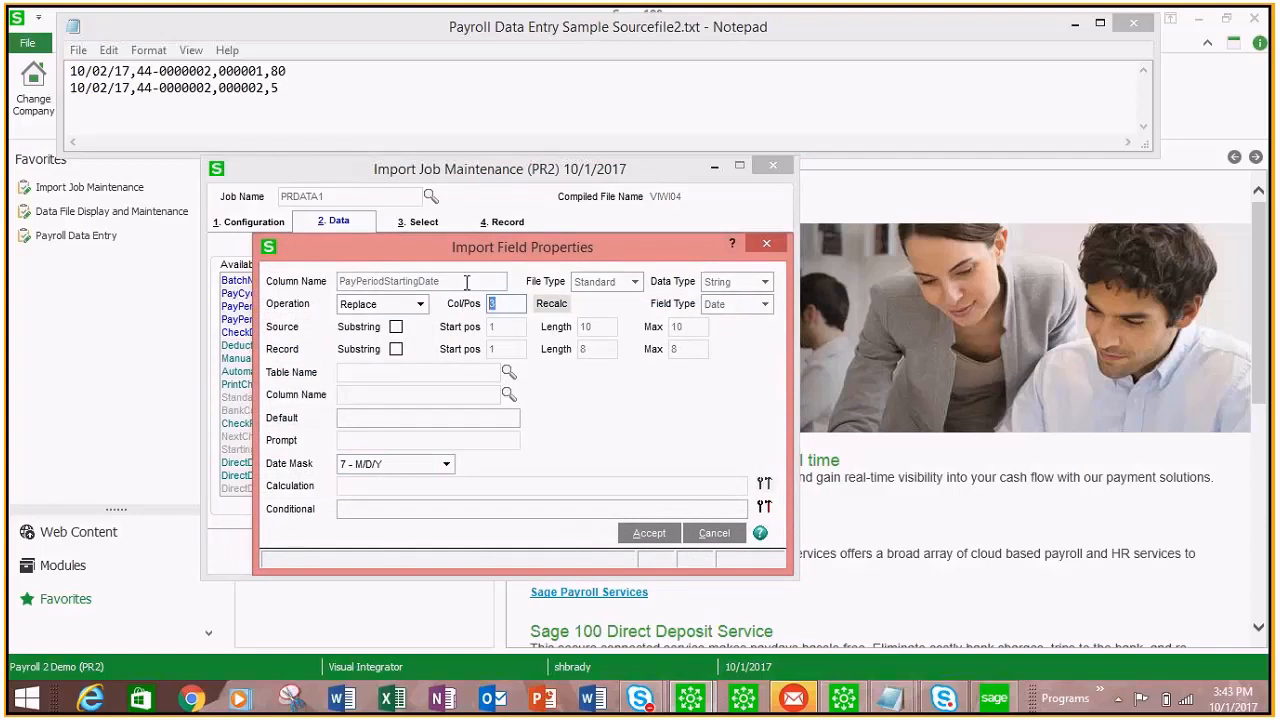
pyautogui.write('1')
pyautogui.click(648, 533)
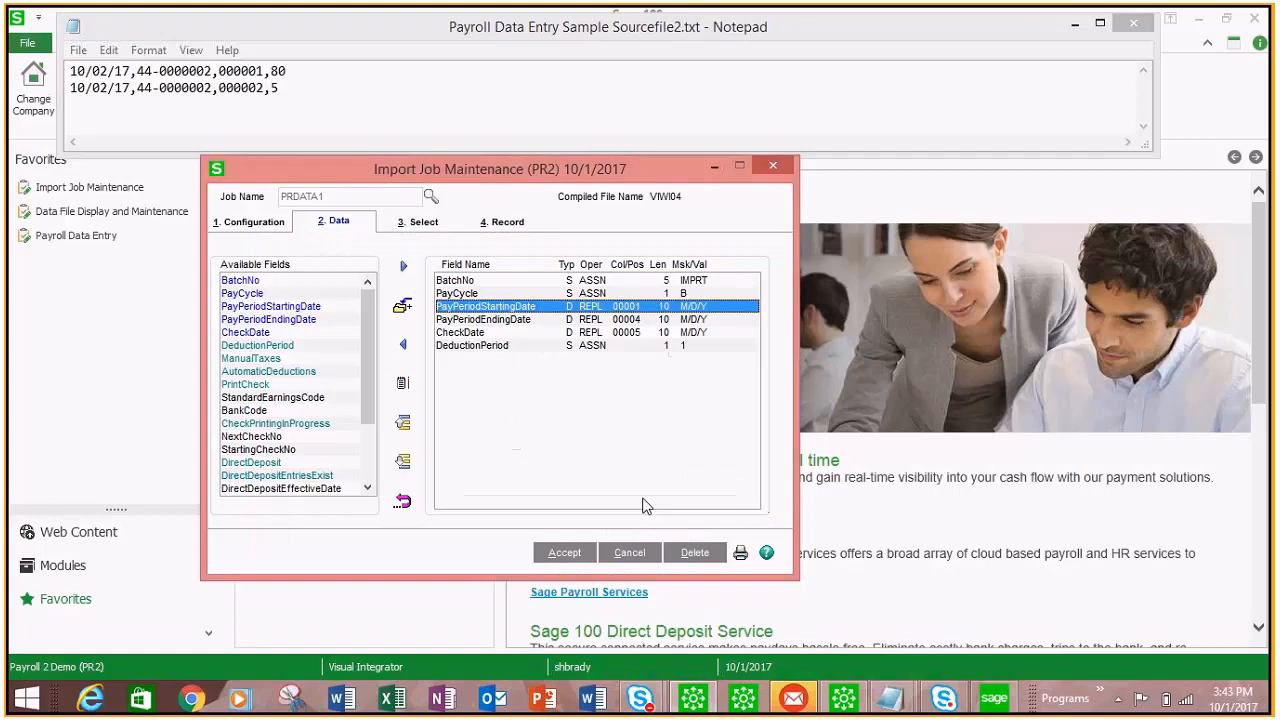
# Step: Remove the PayPeriodEndingDate field from the import list and set the CheckDate field to read from source column 1
pyautogui.click(486, 321)
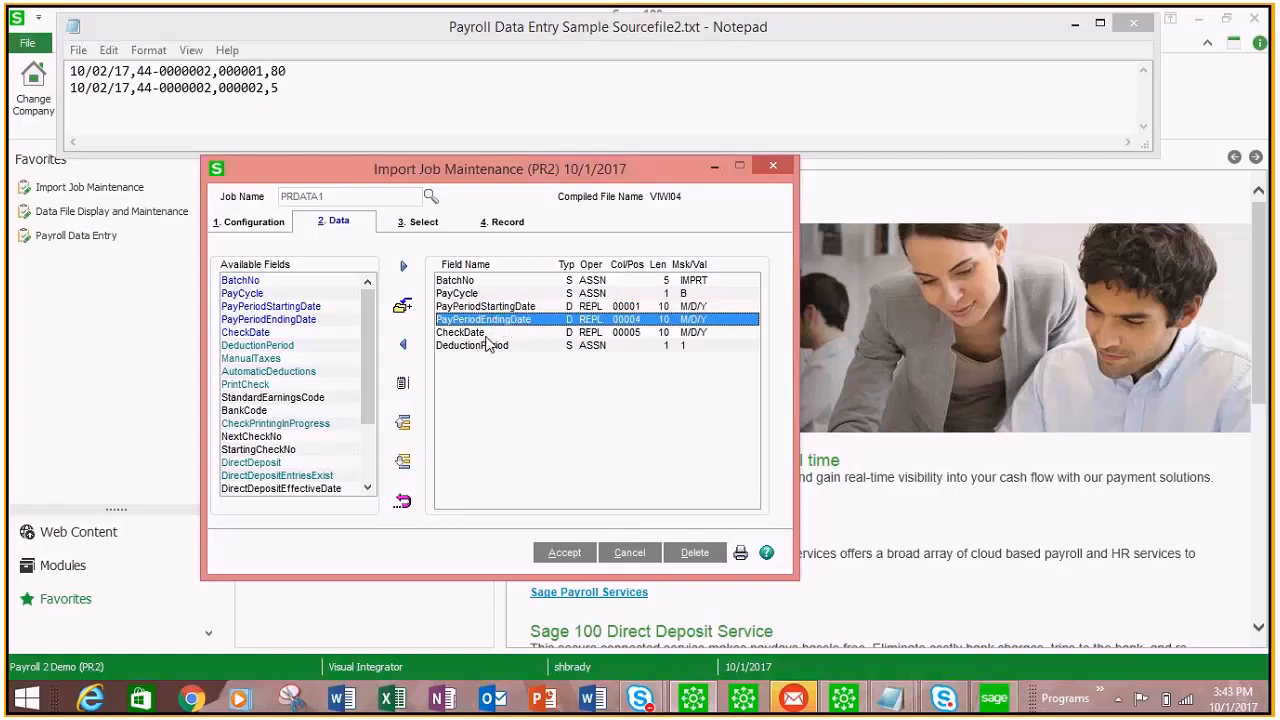
pyautogui.click(404, 345)
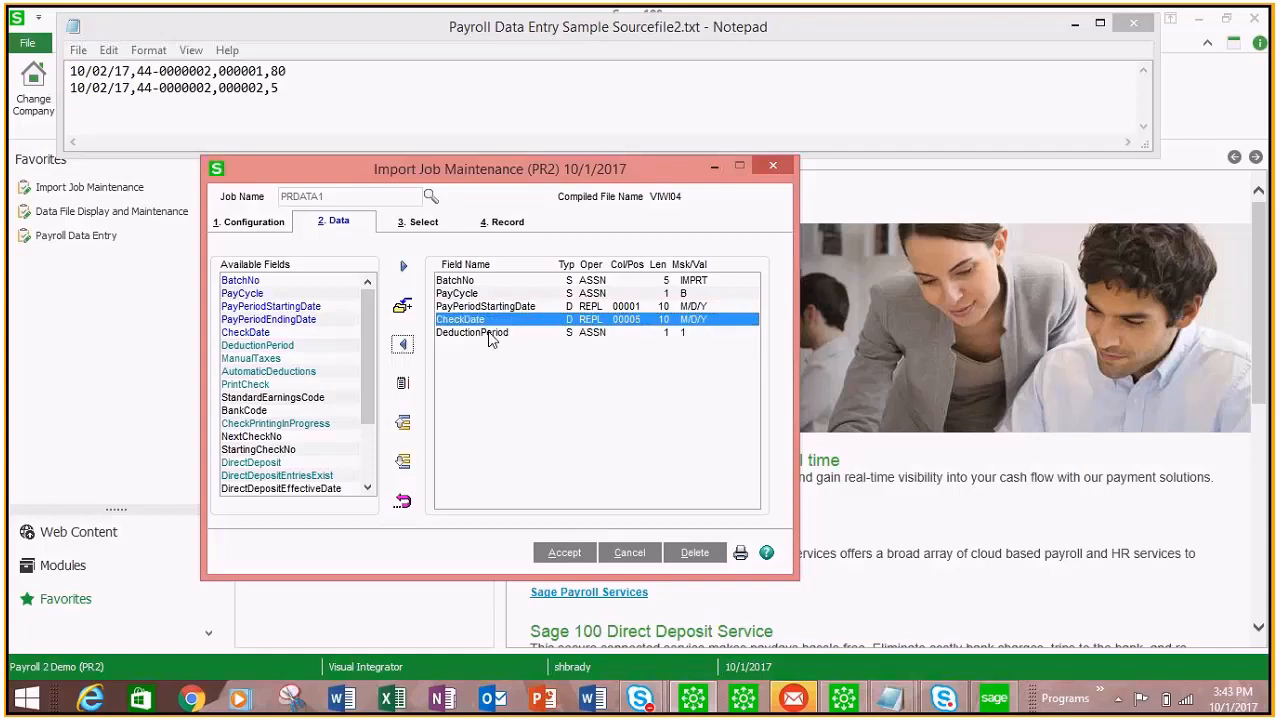
pyautogui.doubleClick(470, 320)
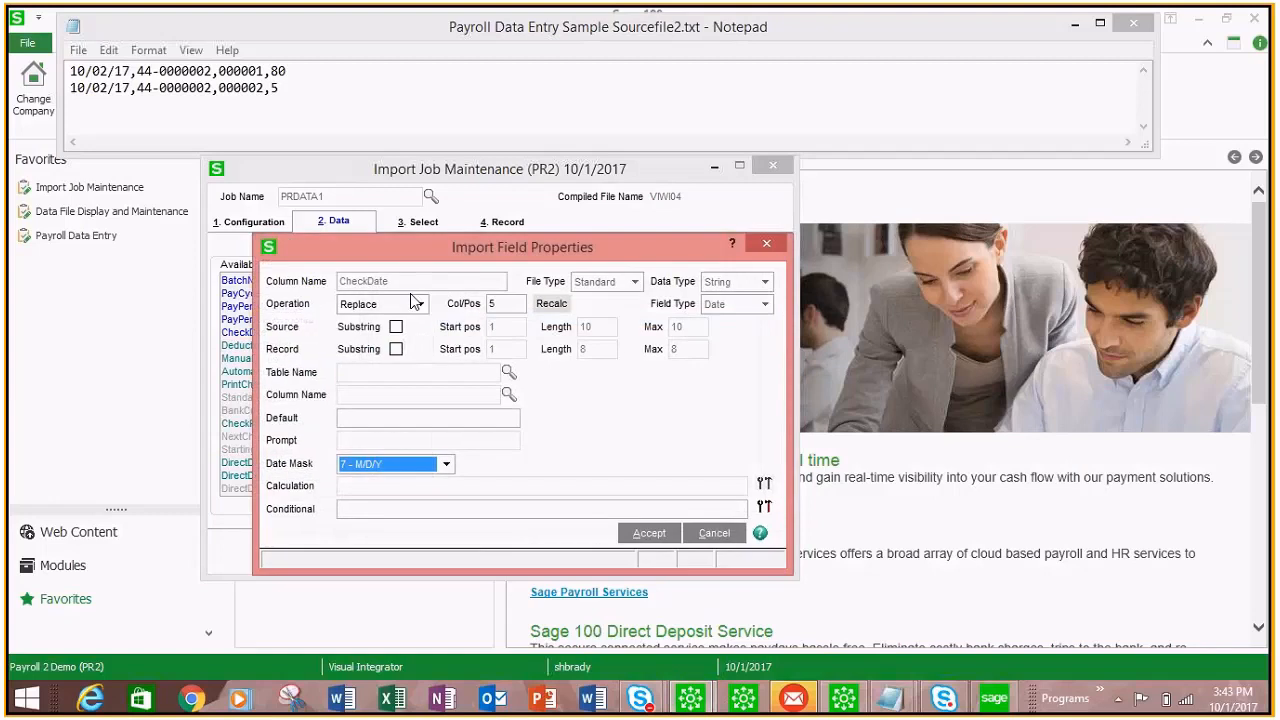
pyautogui.click(506, 305)
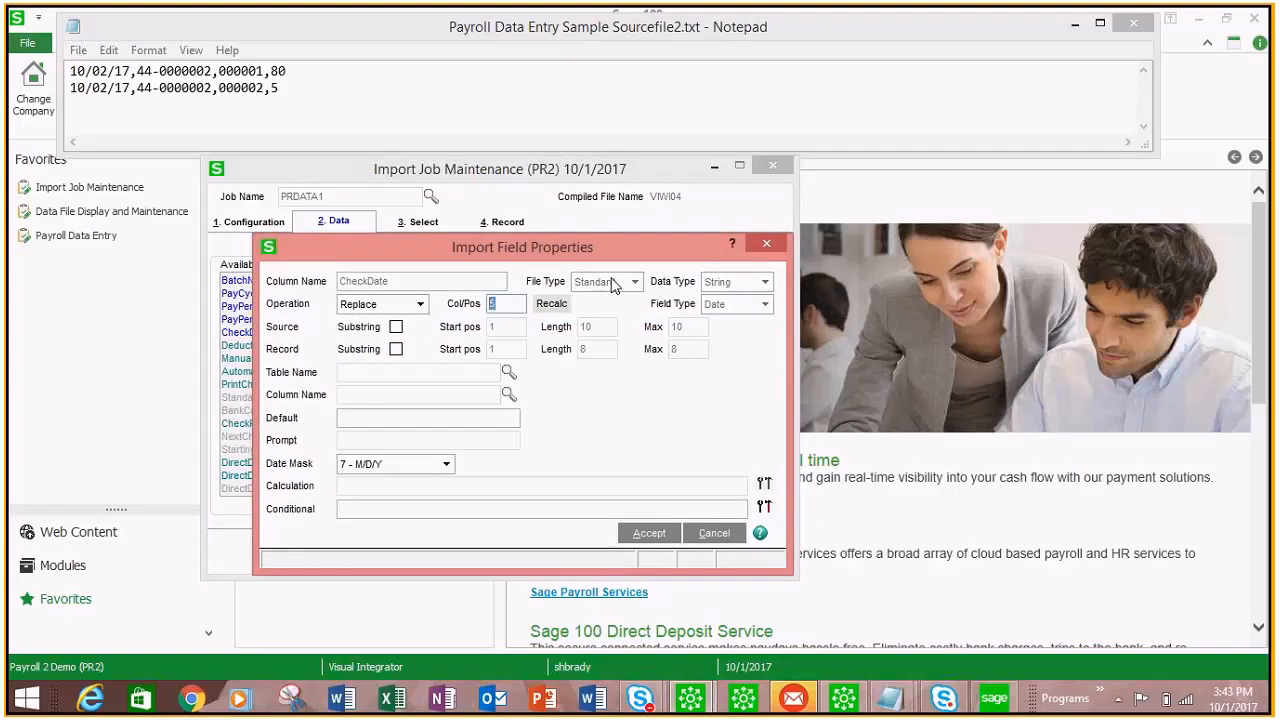
pyautogui.write('1')
pyautogui.click(649, 533)
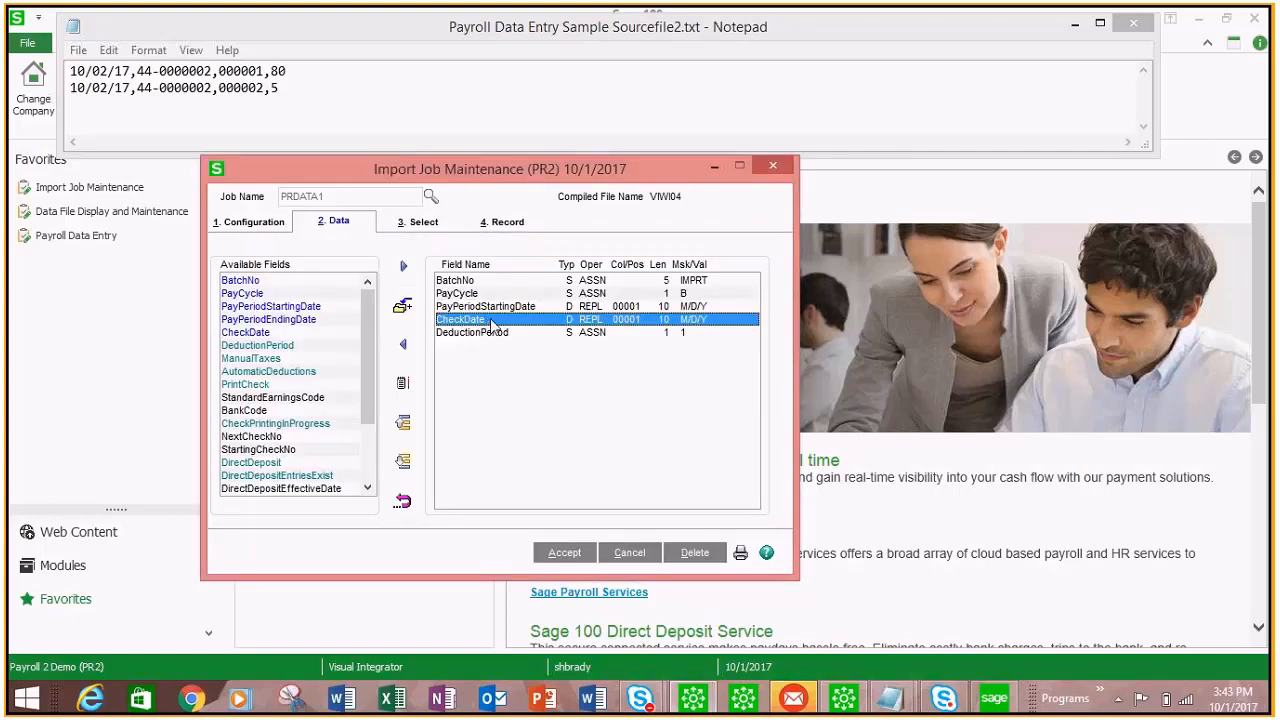
# Step: Remove the DeductionPeriod field from the import list and save the job without executing it
pyautogui.click(590, 332)
pyautogui.click(403, 345)
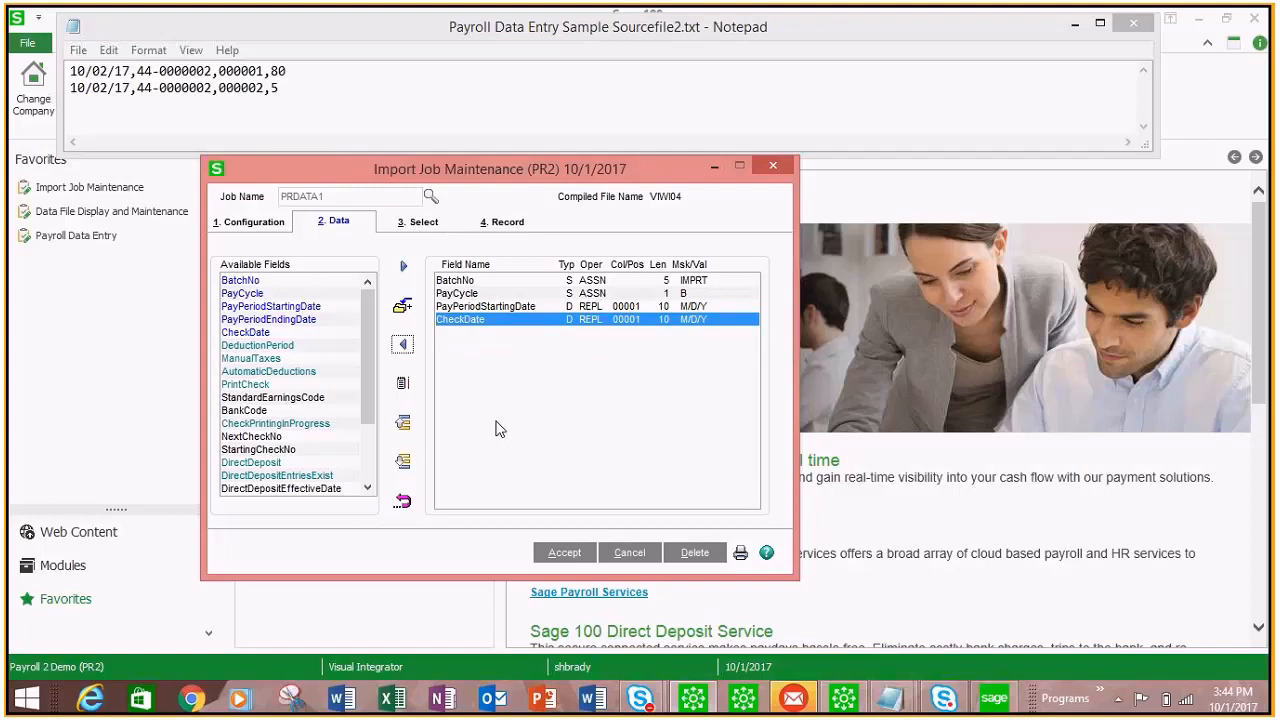
pyautogui.click(568, 552)
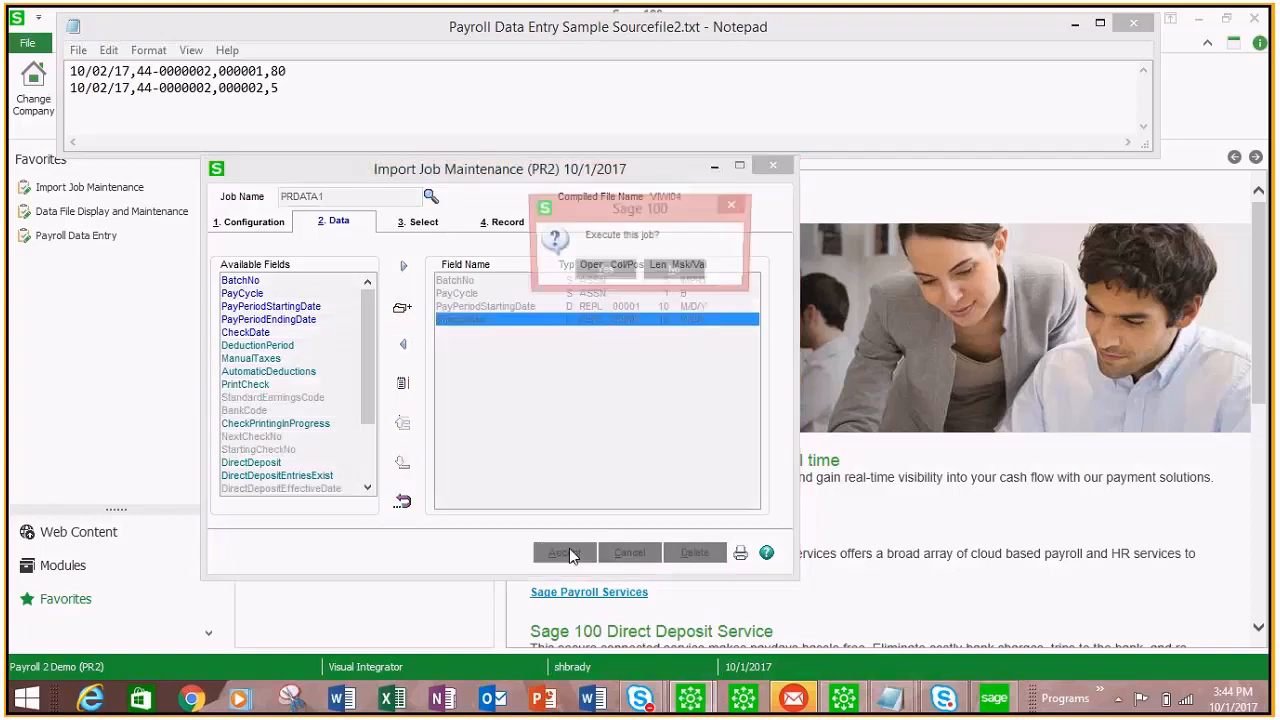
pyautogui.click(678, 272)
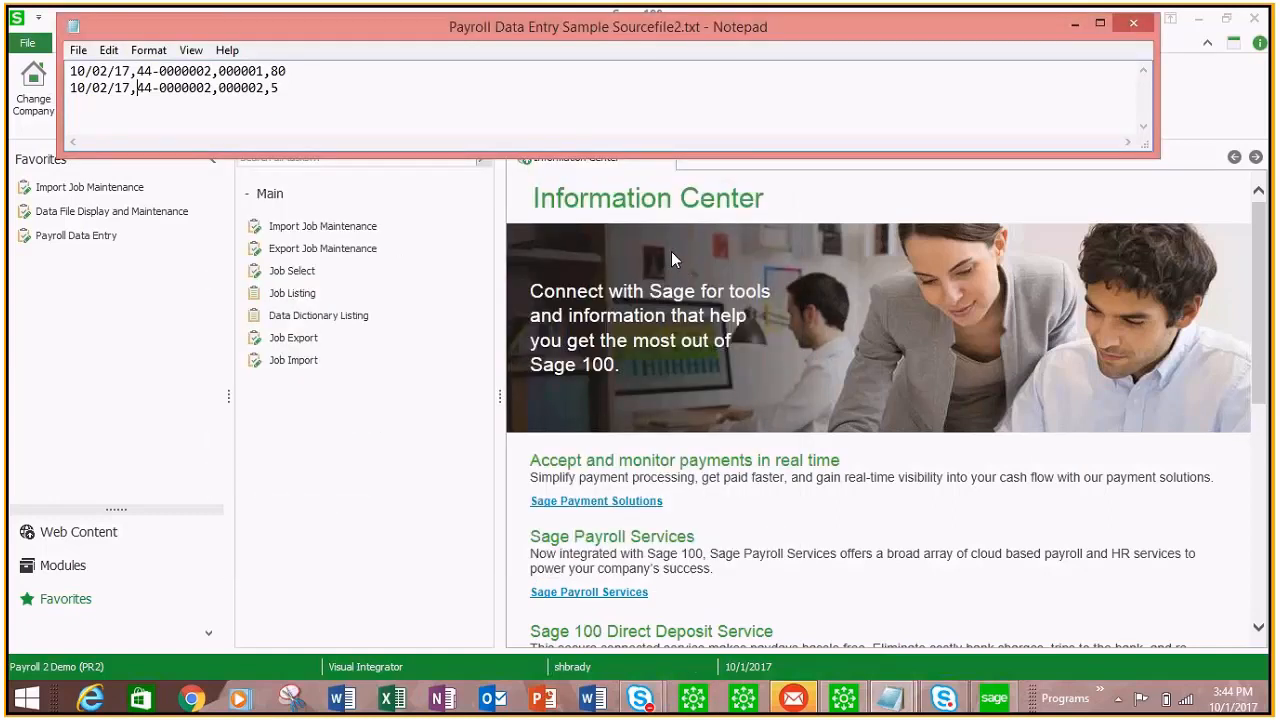
# Step: Create a new import job named PRDATA2 for the PR_PayrollHeader table
pyautogui.click(303, 228)
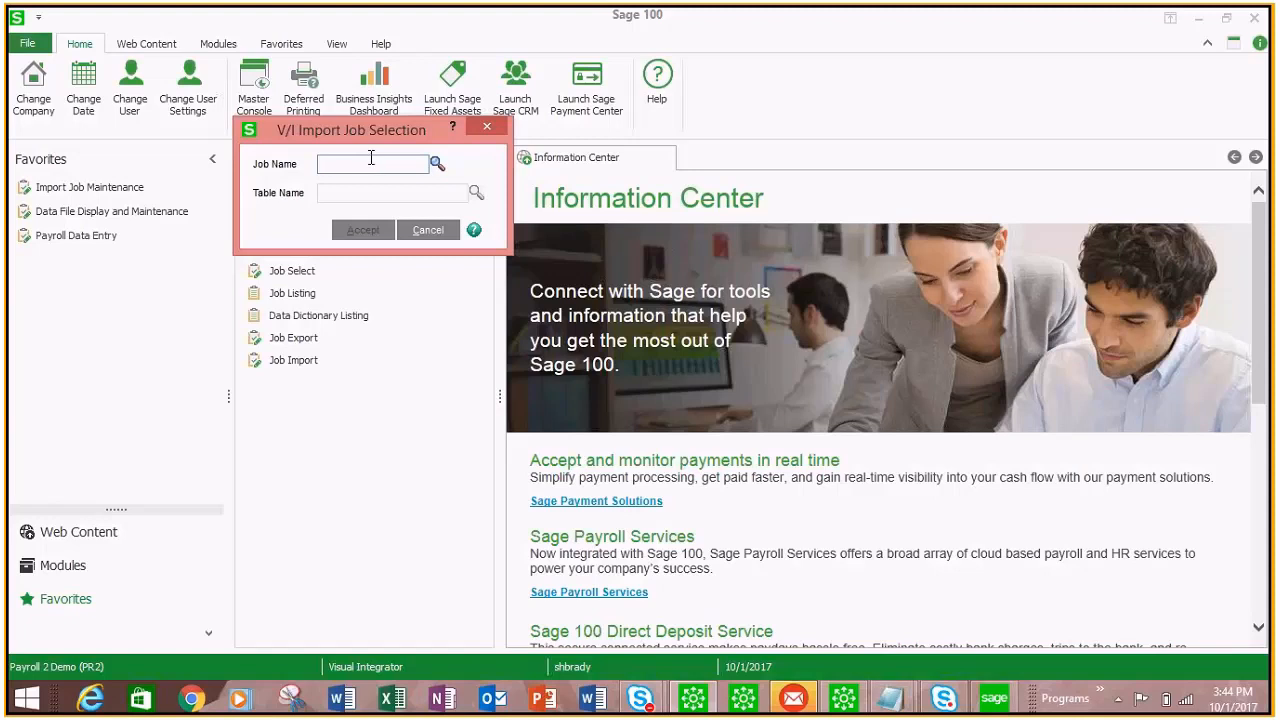
pyautogui.write('PRDATA2')
pyautogui.click(360, 193)
pyautogui.write('PR')
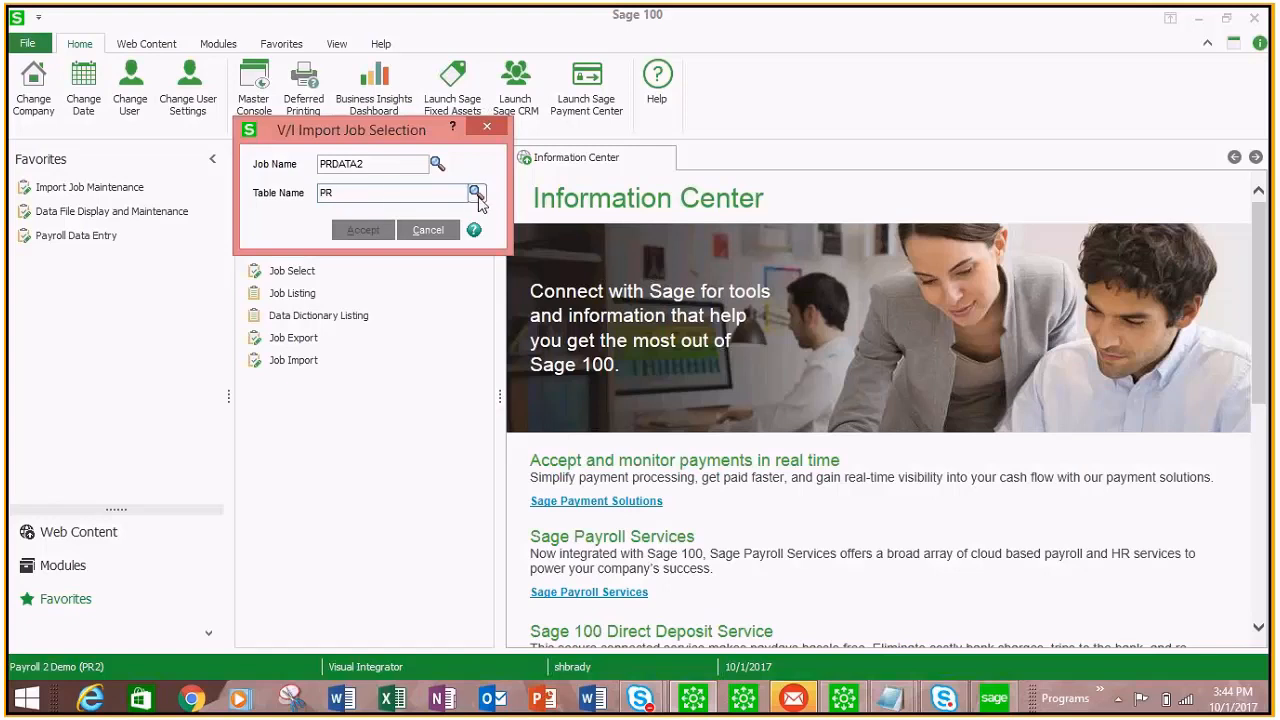
pyautogui.click(476, 193)
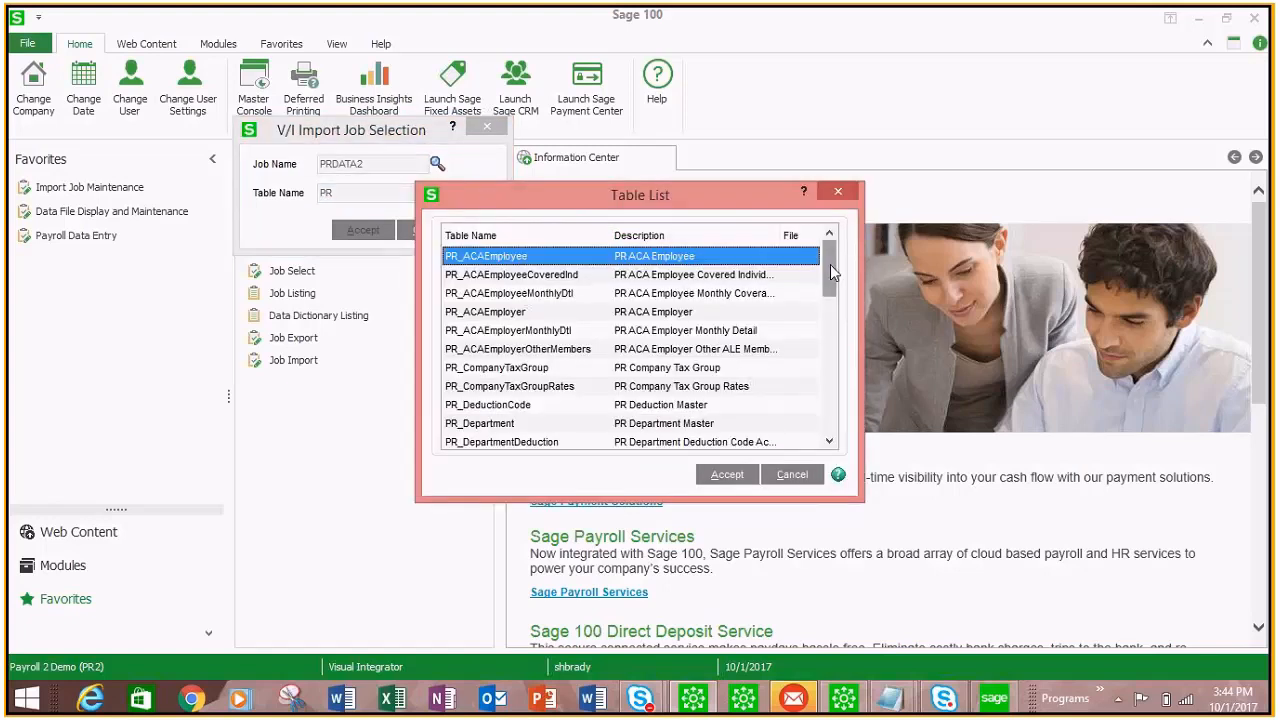
pyautogui.moveTo(830, 264); pyautogui.dragTo(838, 385)
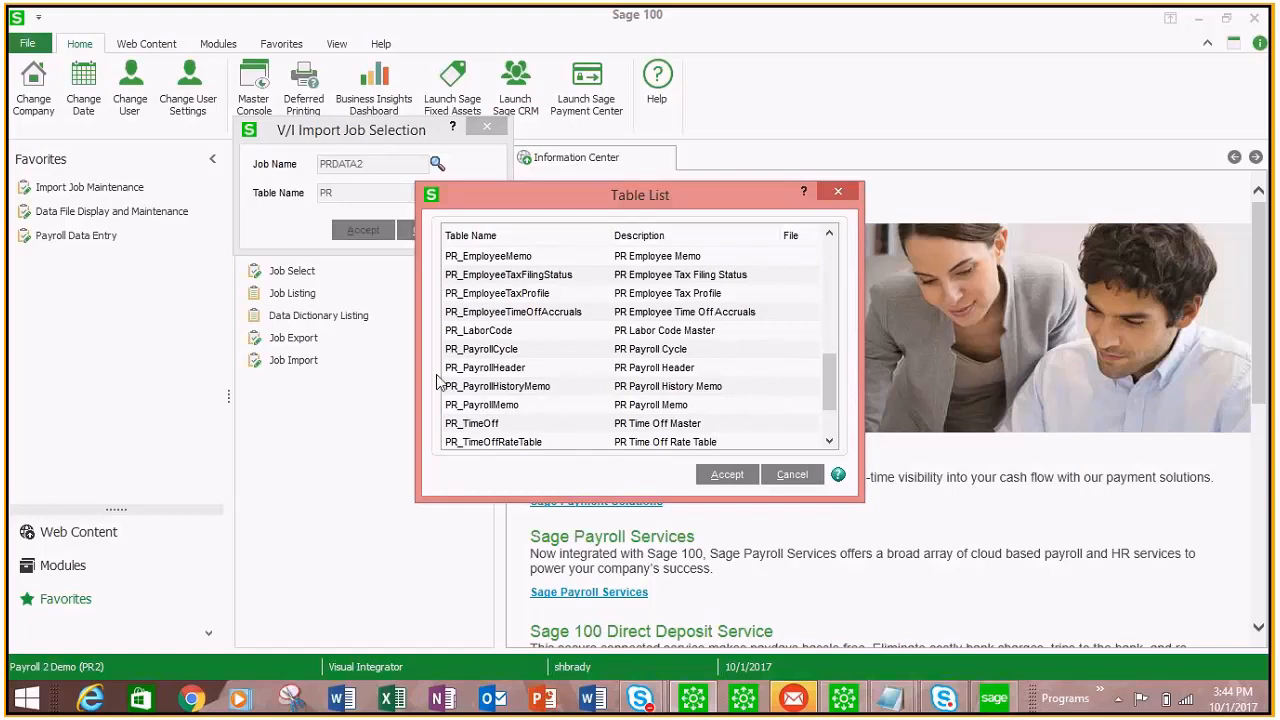
pyautogui.click(494, 370)
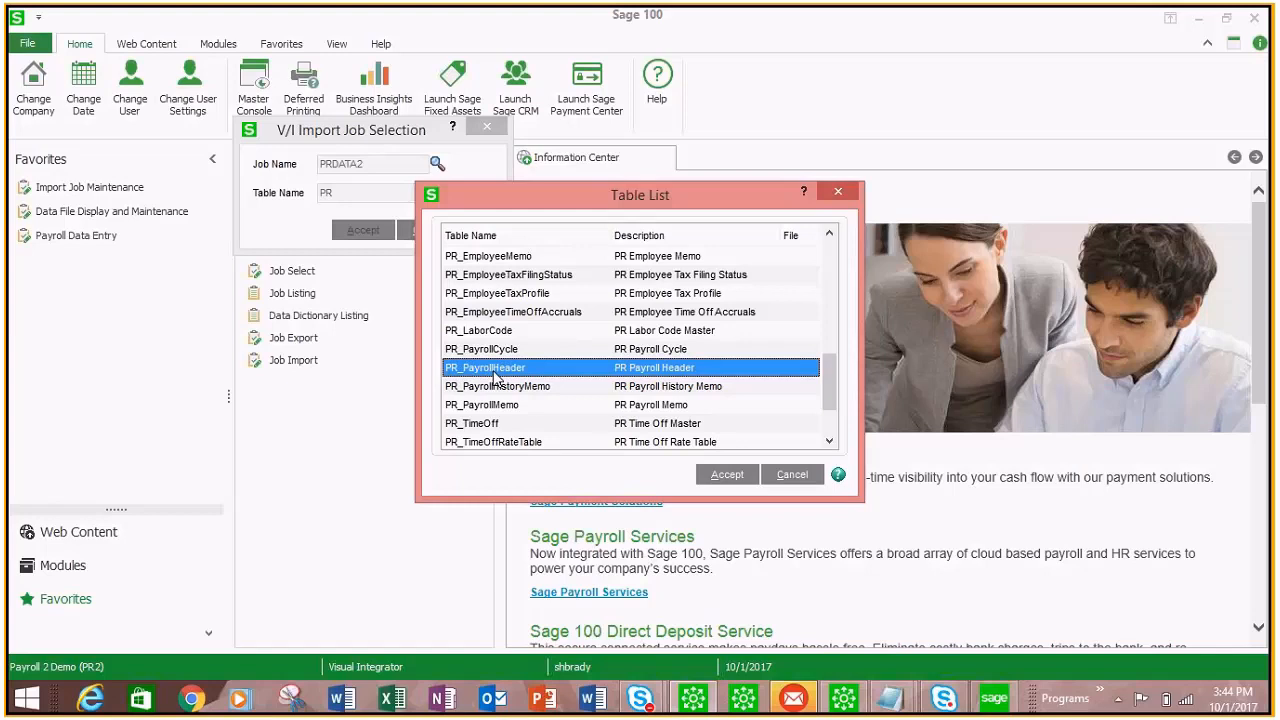
pyautogui.click(735, 474)
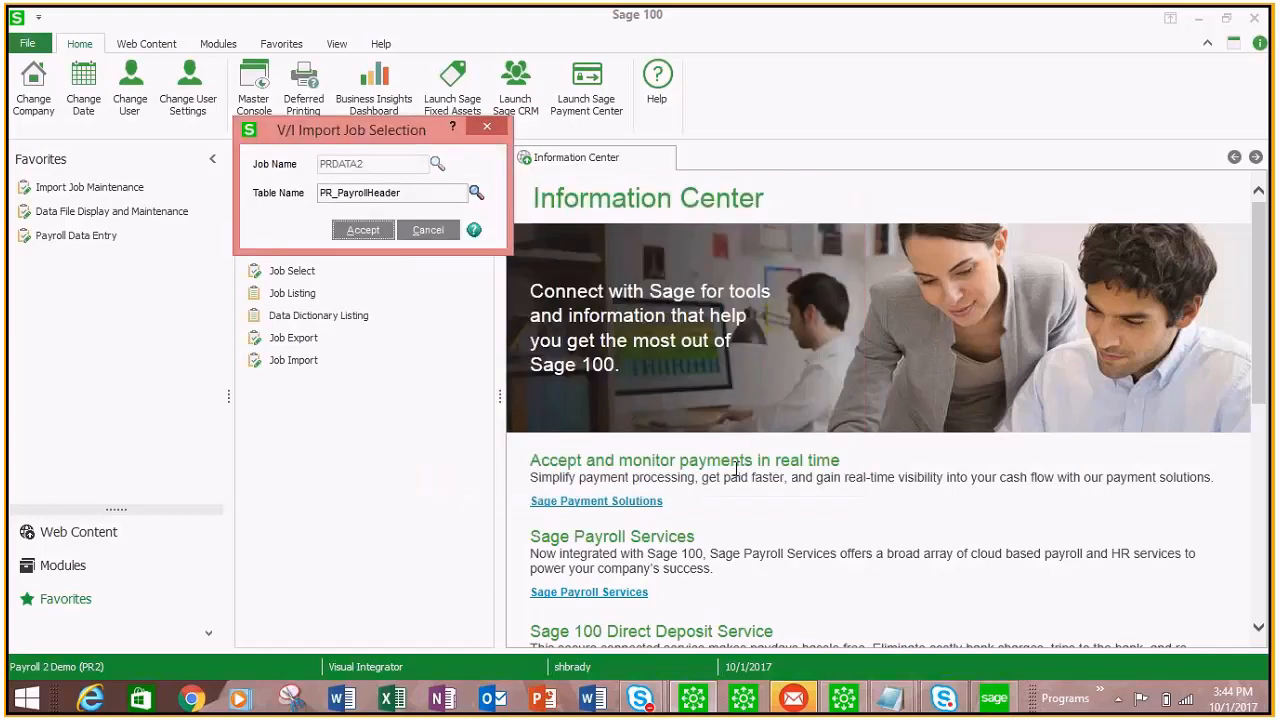
pyautogui.click(366, 231)
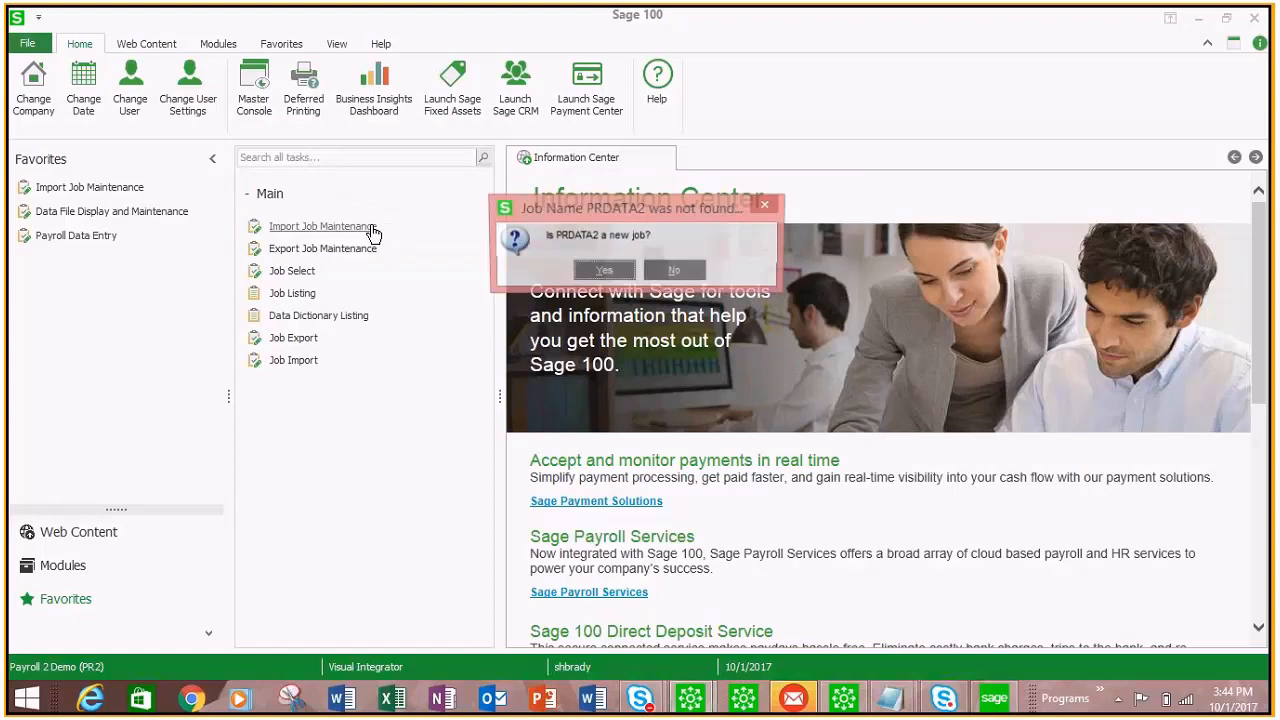
pyautogui.click(601, 271)
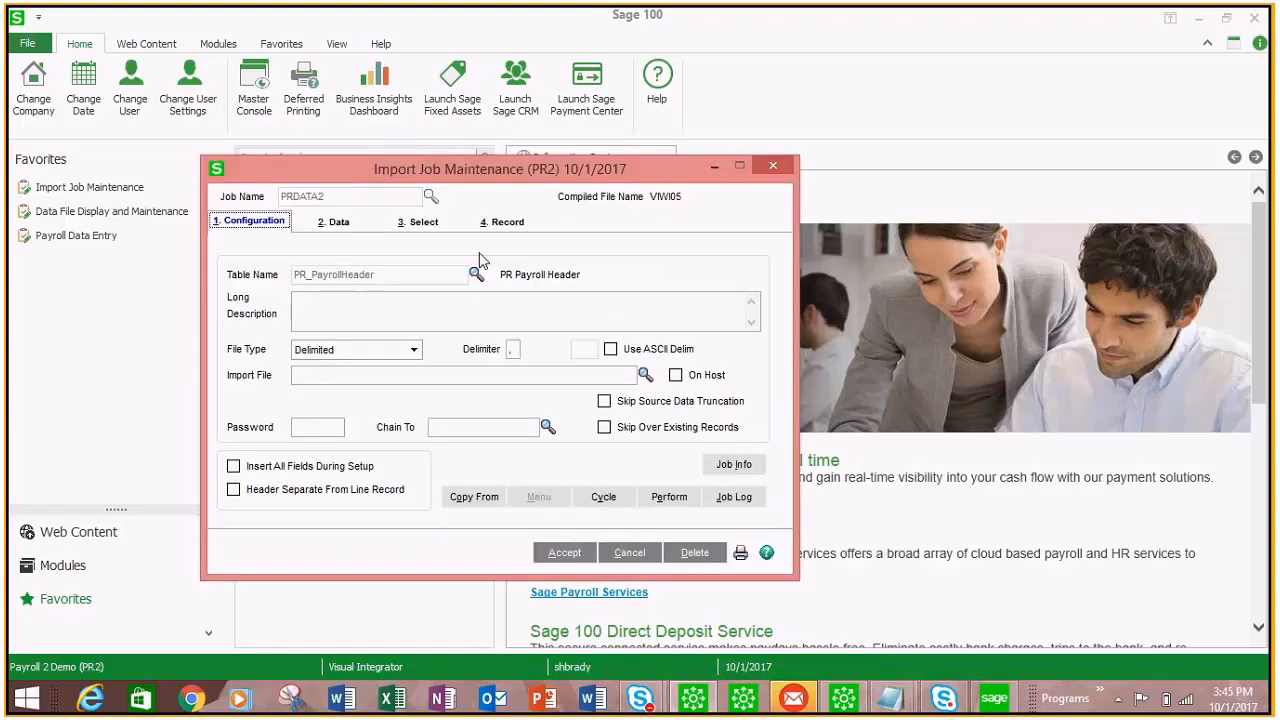
# Step: Set the job's import file to Payroll Data Entry Sample Sourcefile.txt from the 2018 Imports\PR folder in Documents
pyautogui.click(645, 376)
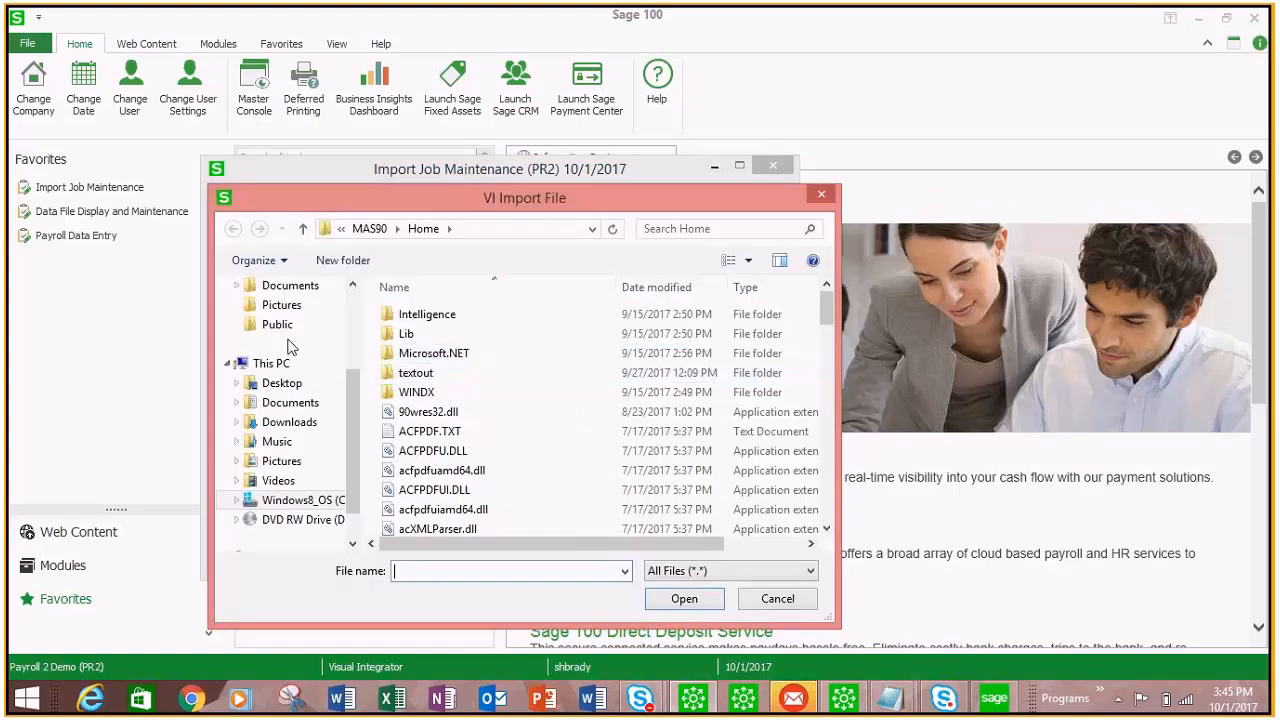
pyautogui.click(290, 287)
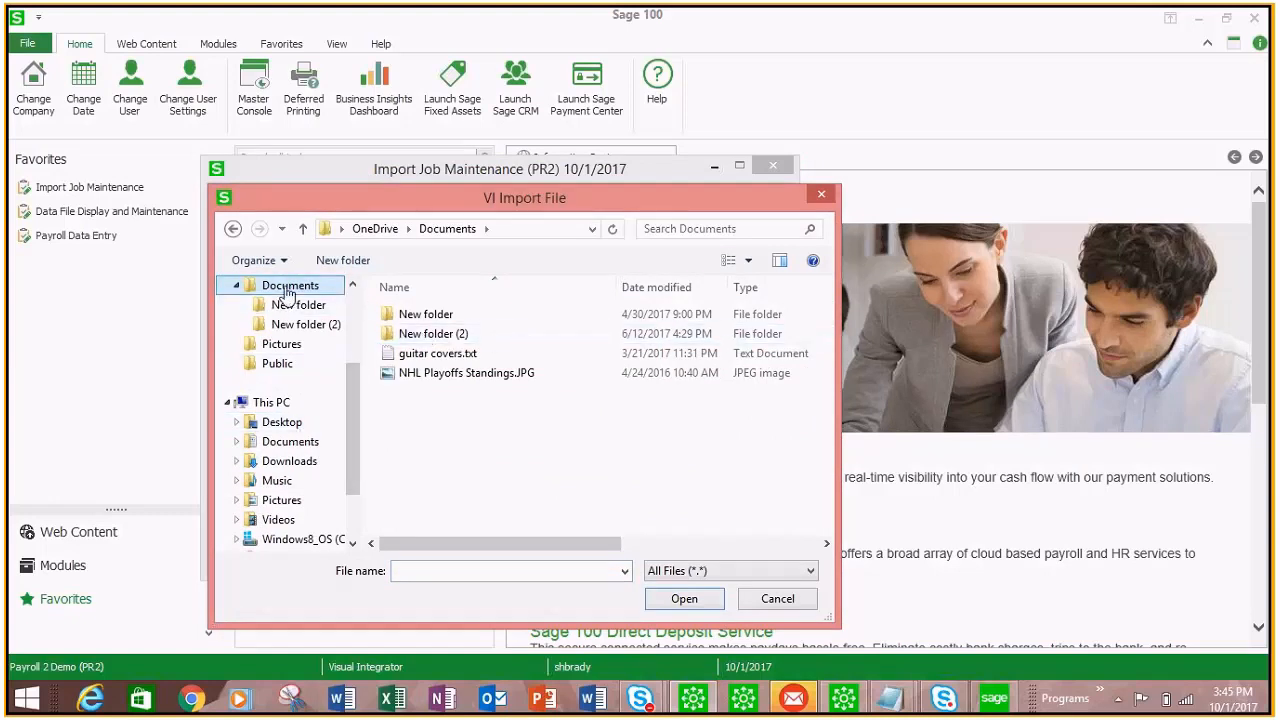
pyautogui.click(283, 443)
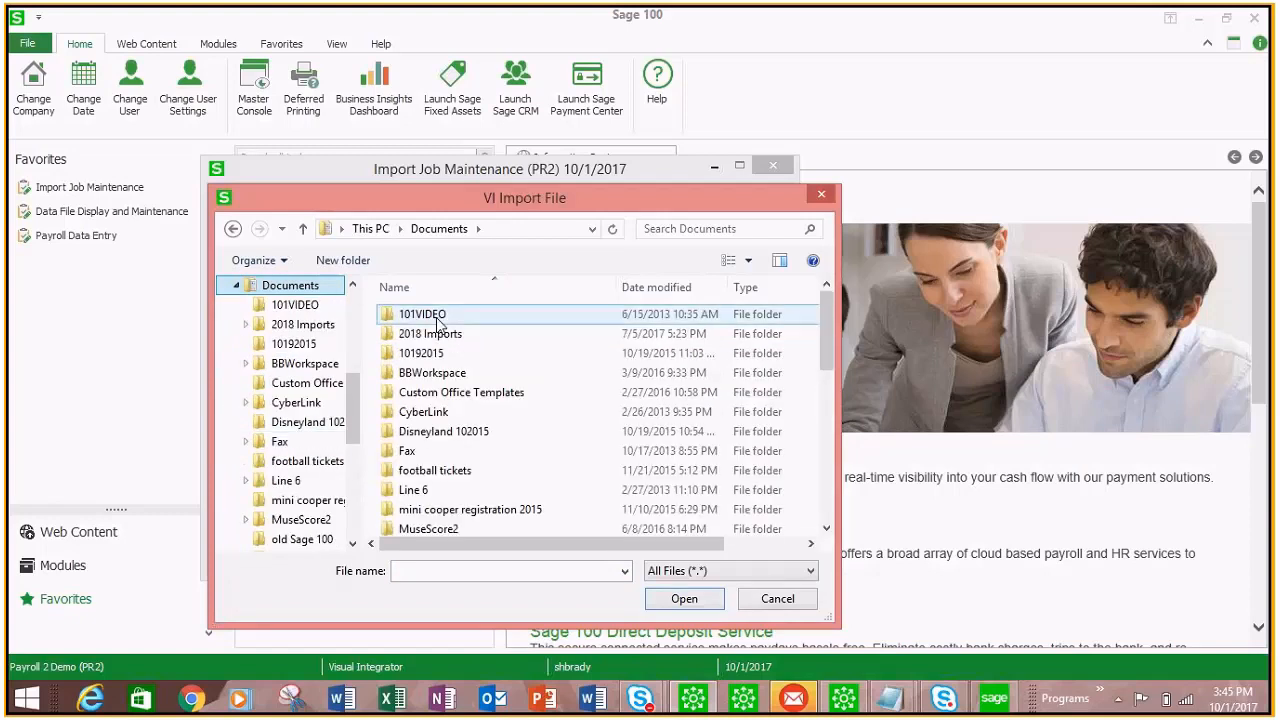
pyautogui.doubleClick(434, 334)
pyautogui.doubleClick(432, 318)
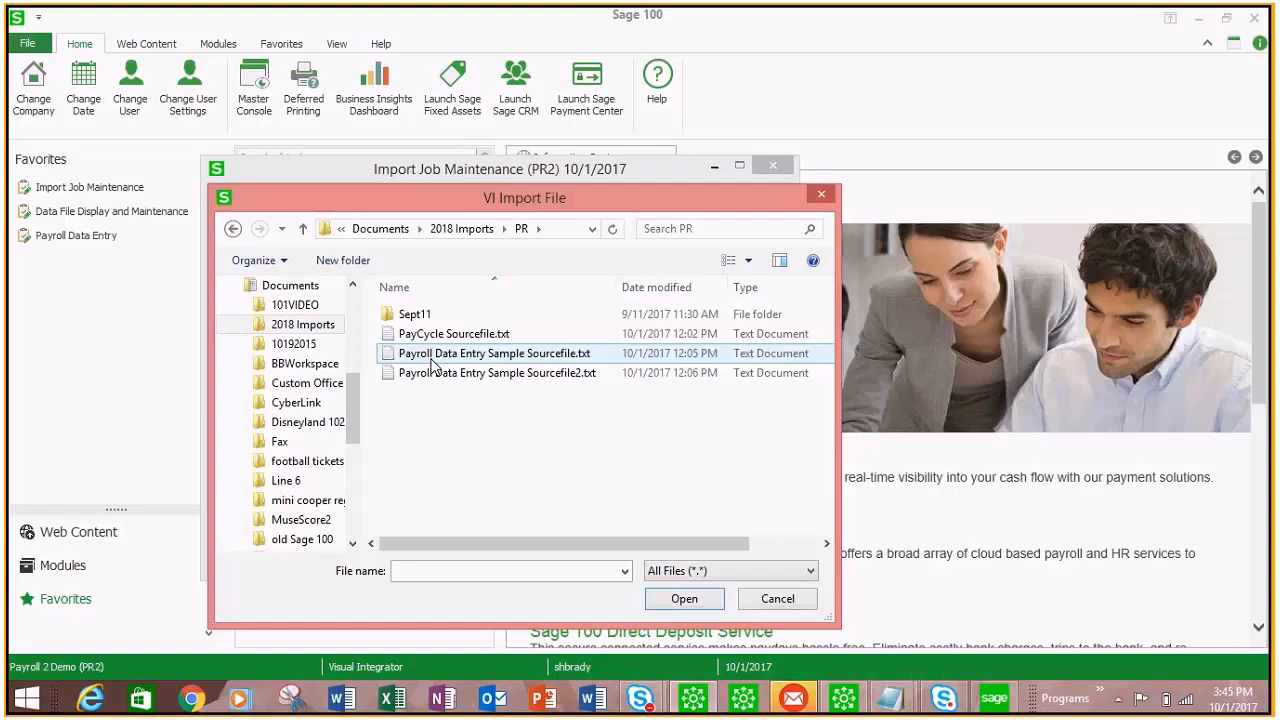
pyautogui.doubleClick(433, 358)
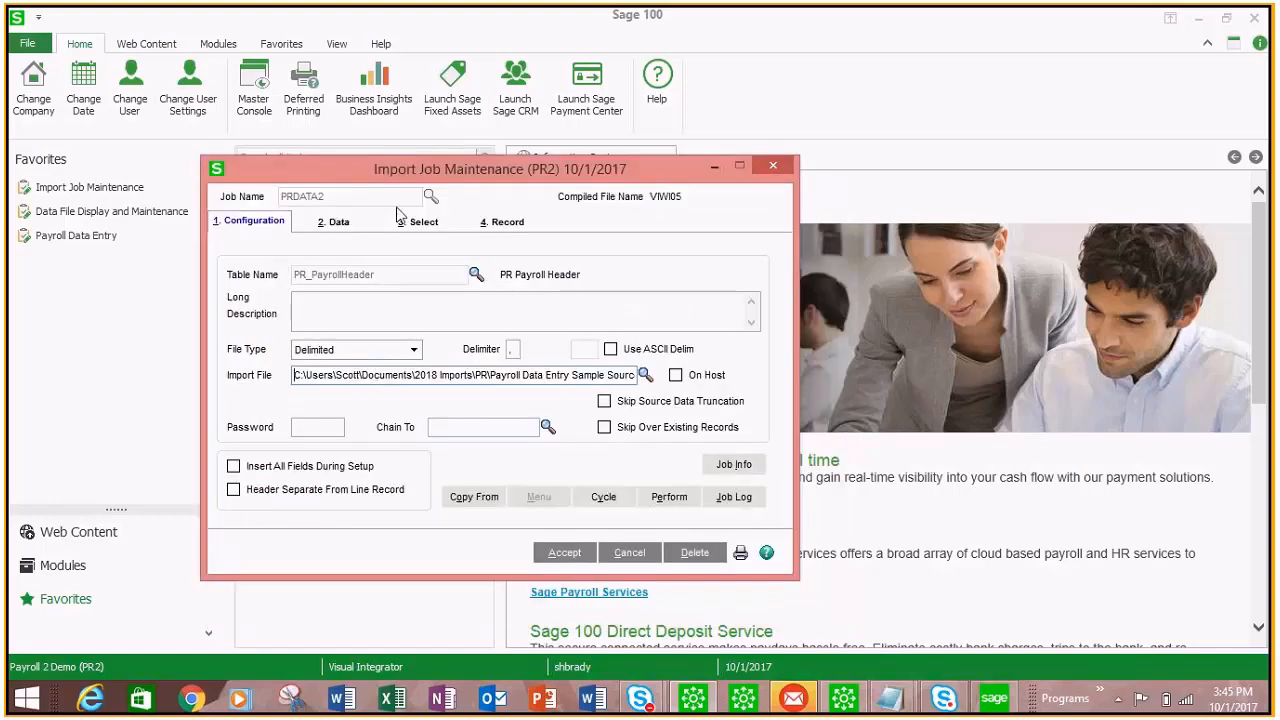
# Step: Display the job's import field list together with the contents of Payroll Data Entry Sample Sourcefile2.txt for reference
pyautogui.click(347, 225)
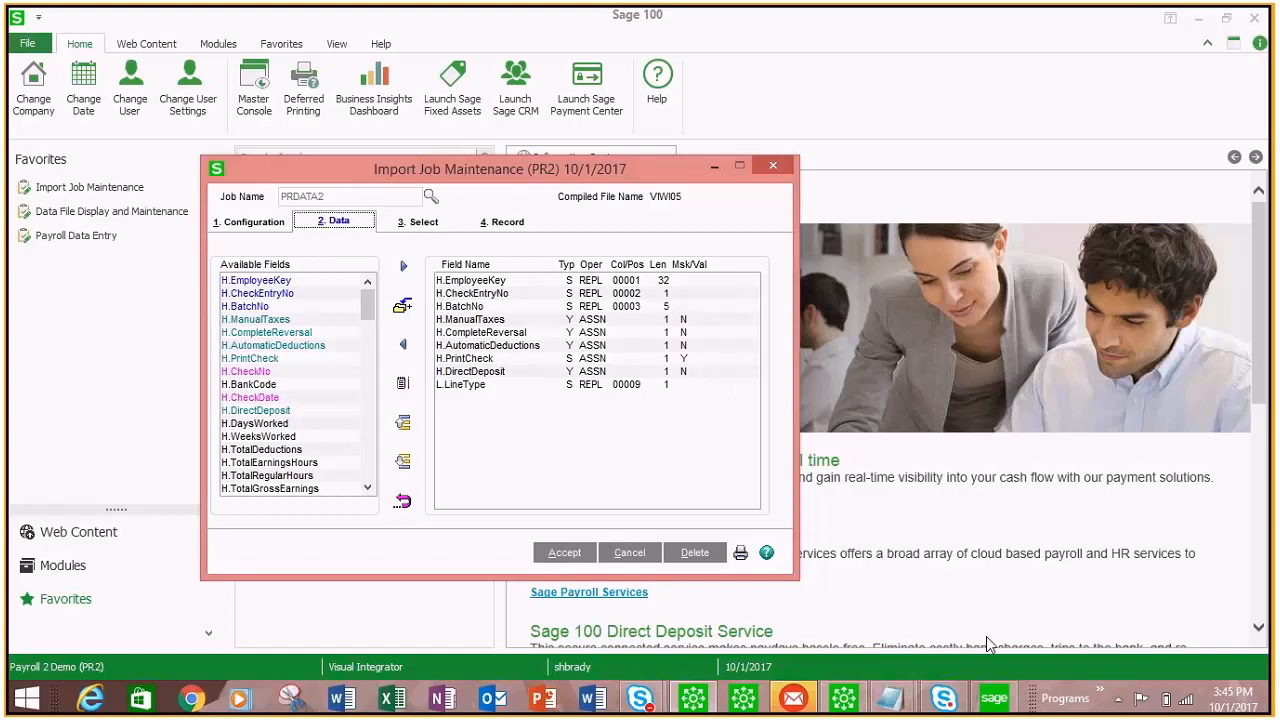
pyautogui.moveTo(890, 698)
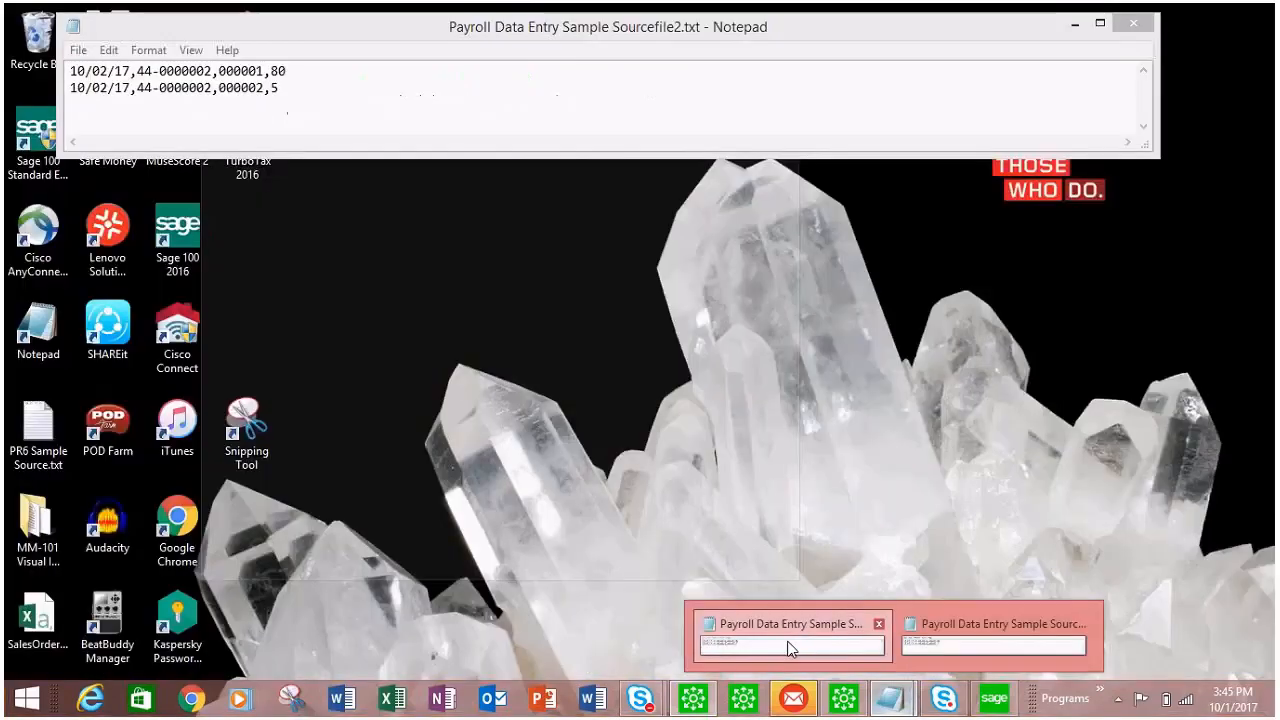
pyautogui.click(790, 648)
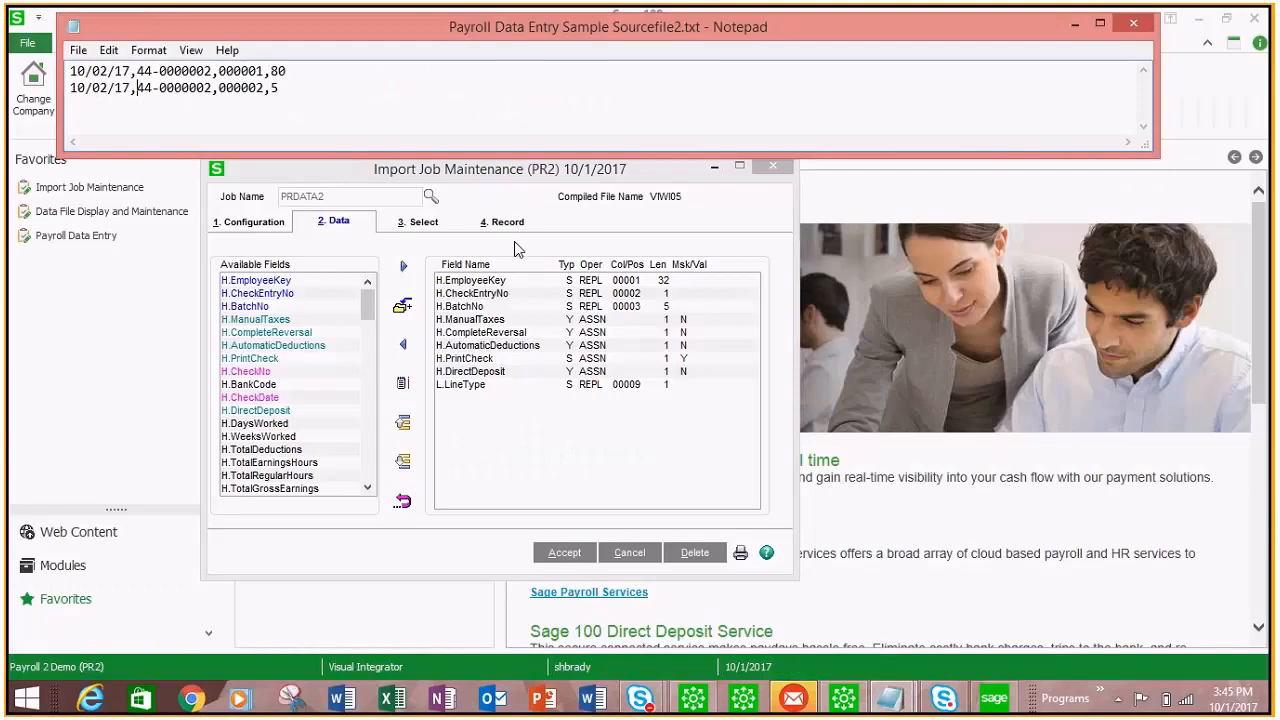
pyautogui.moveTo(309, 172); pyautogui.dragTo(211, 133)
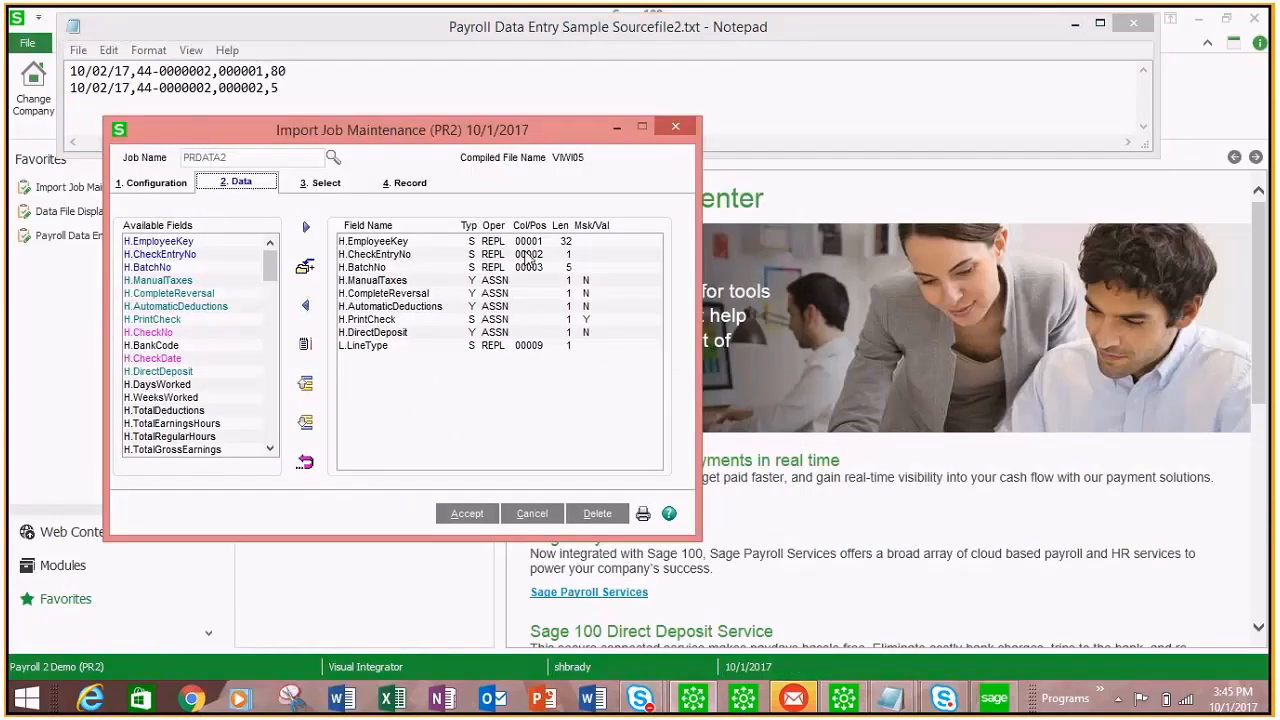
# Step: Move the BatchNo field to the top of the import list and open its field properties
pyautogui.click(388, 268)
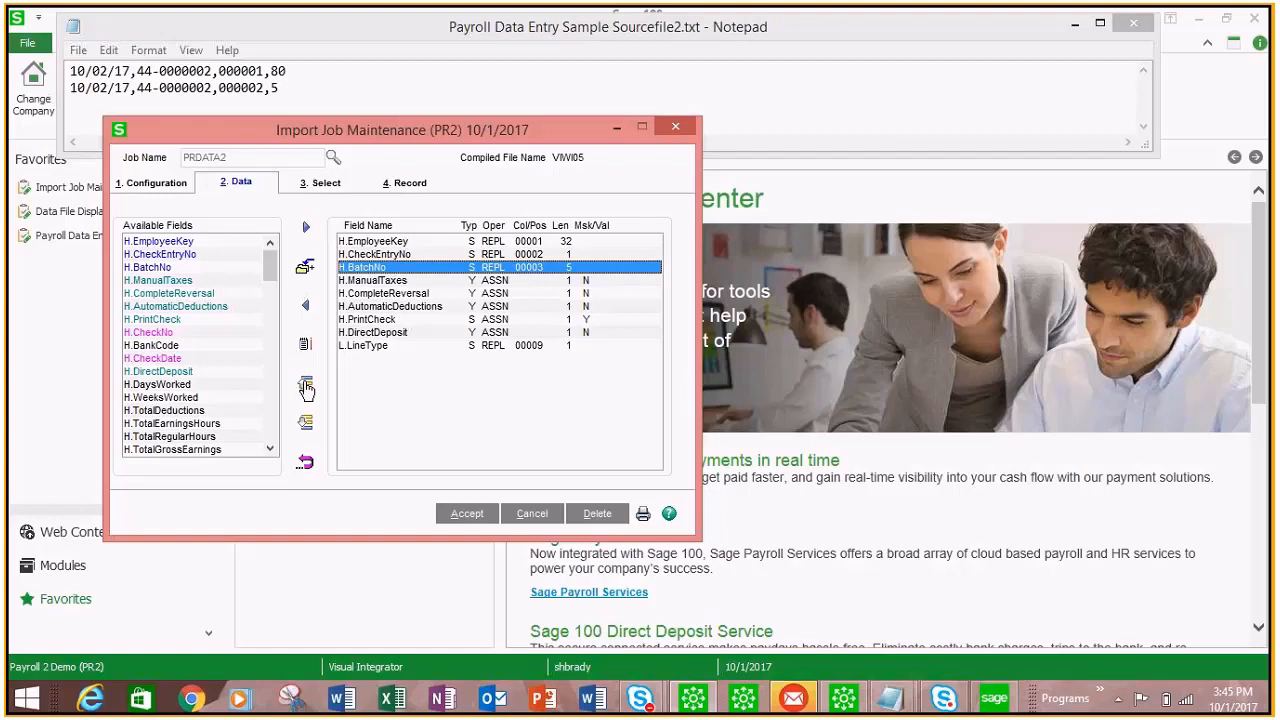
pyautogui.click(305, 385)
pyautogui.click(305, 385)
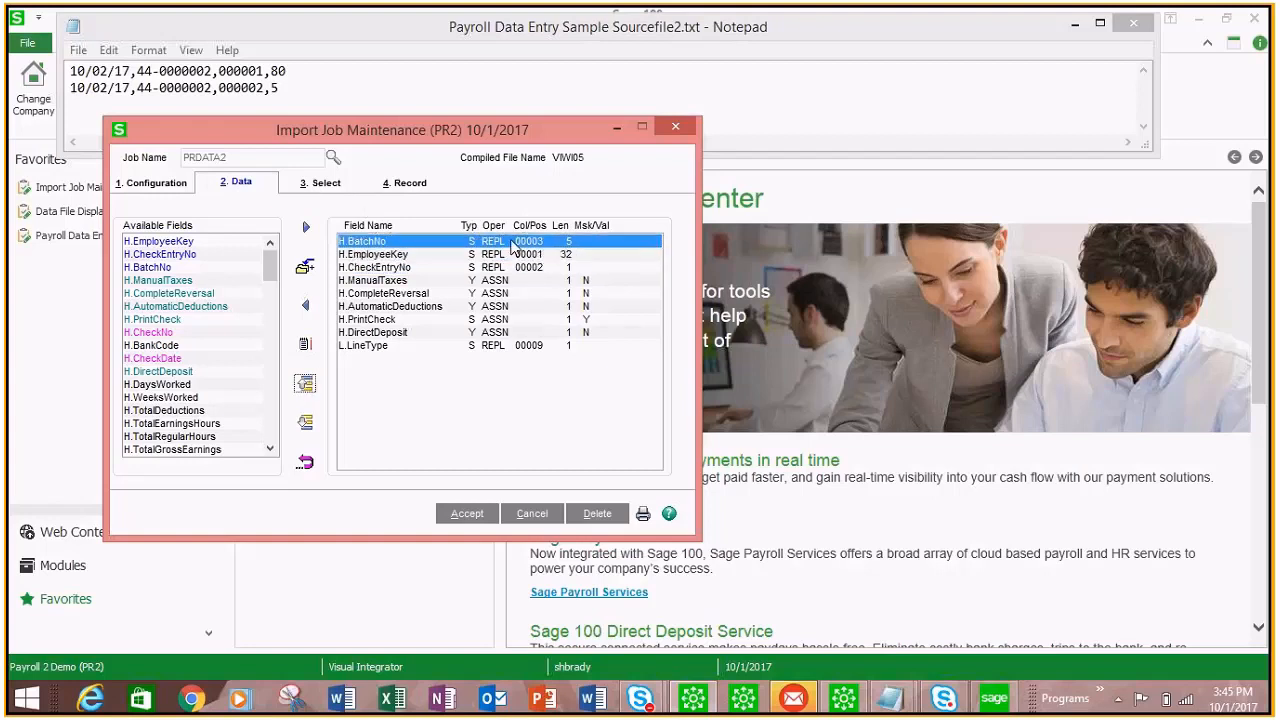
pyautogui.doubleClick(422, 249)
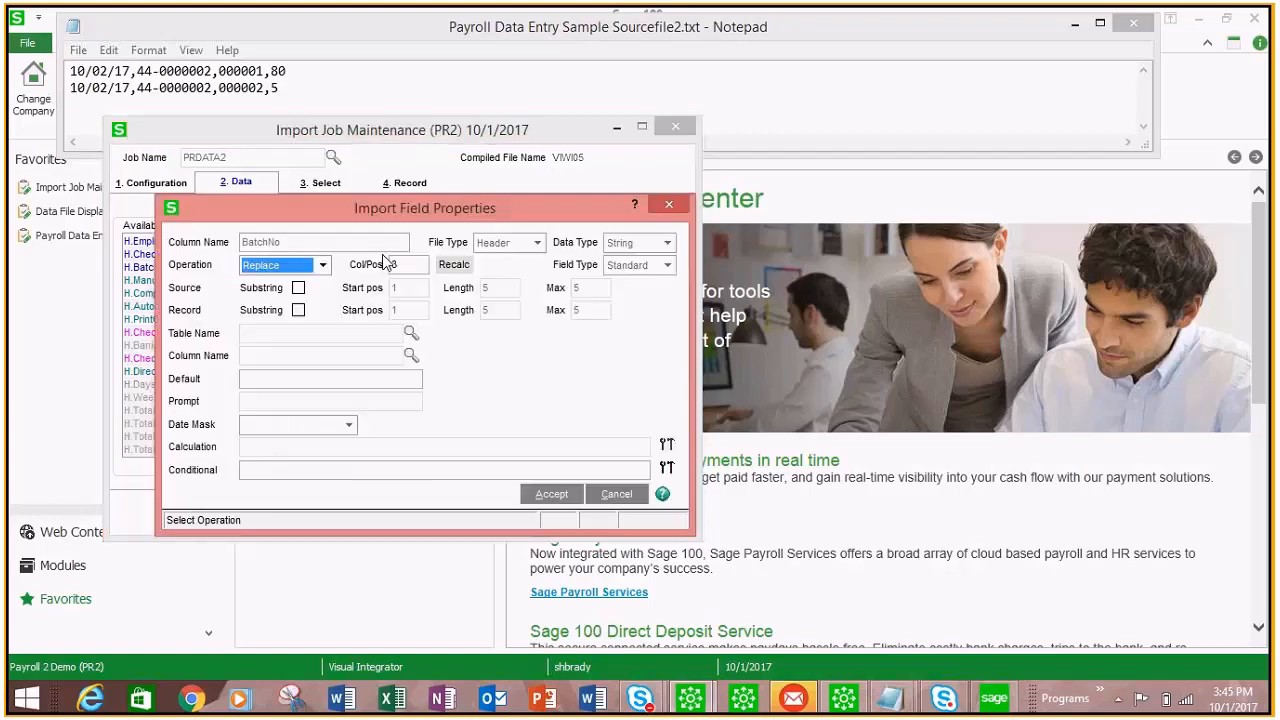
# Step: Try the Assign and Next operations for the BatchNo field
pyautogui.click(323, 265)
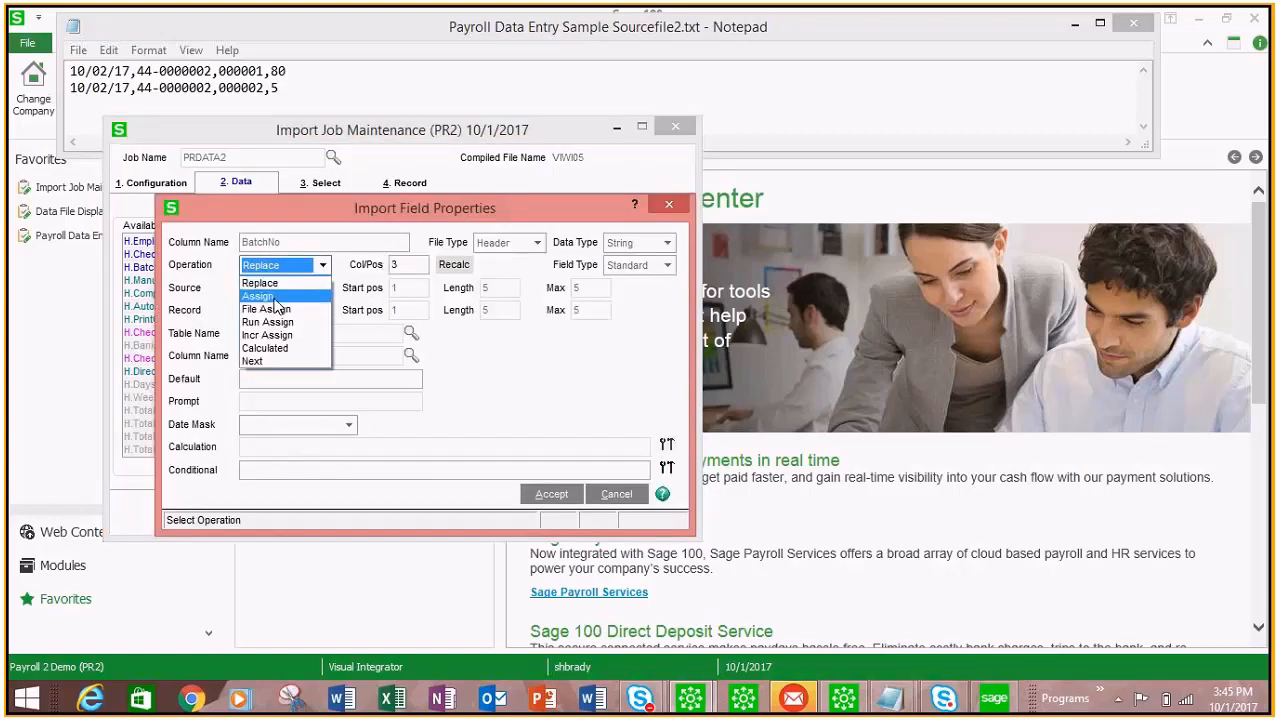
pyautogui.click(264, 287)
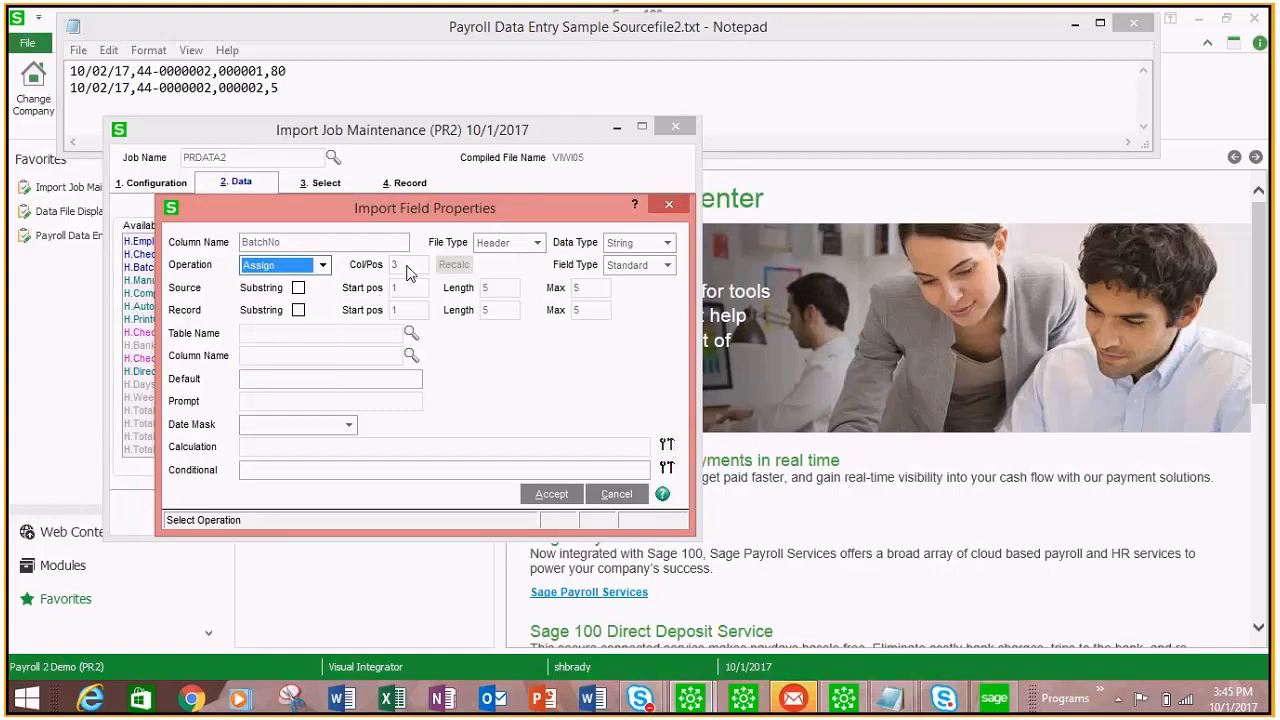
pyautogui.click(261, 380)
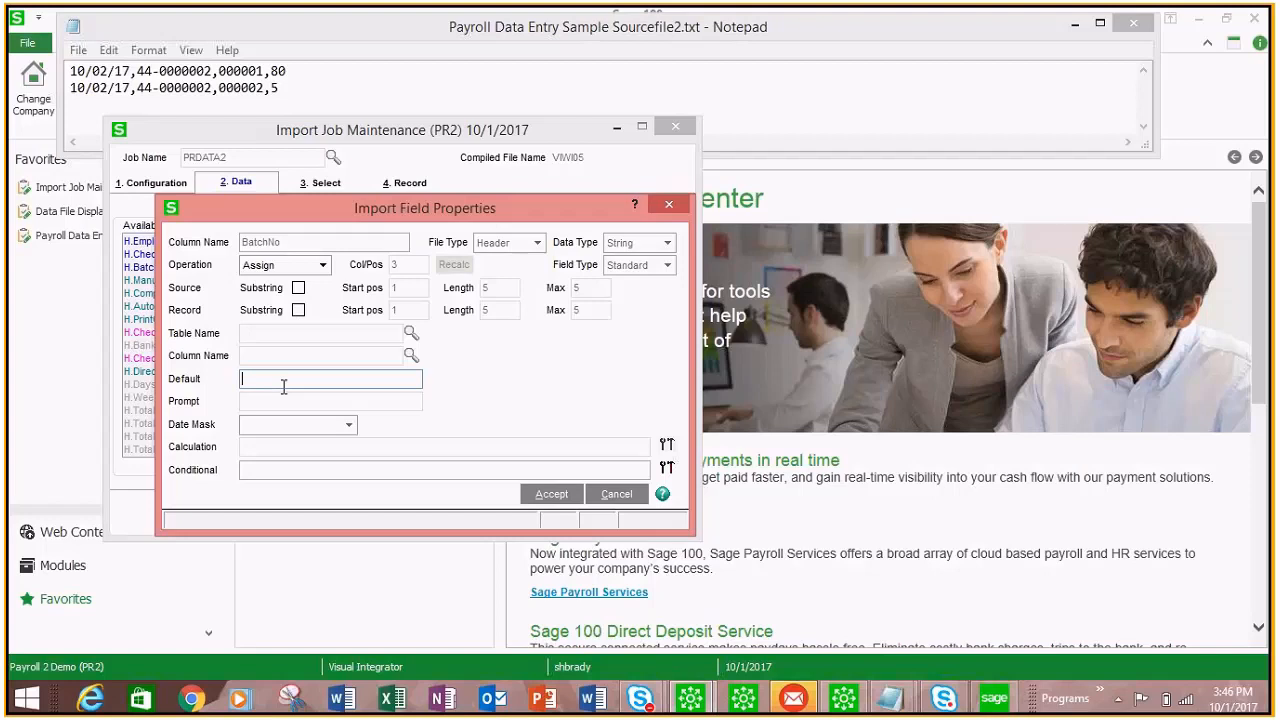
pyautogui.click(322, 265)
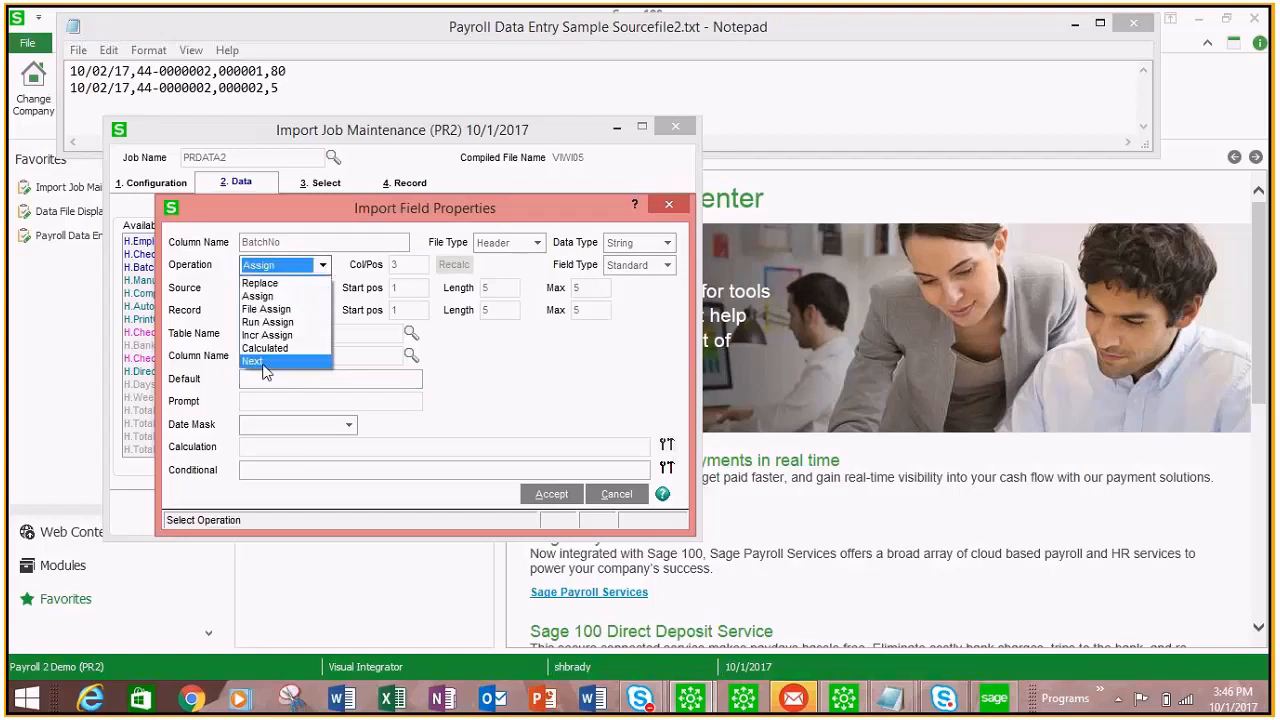
pyautogui.click(258, 362)
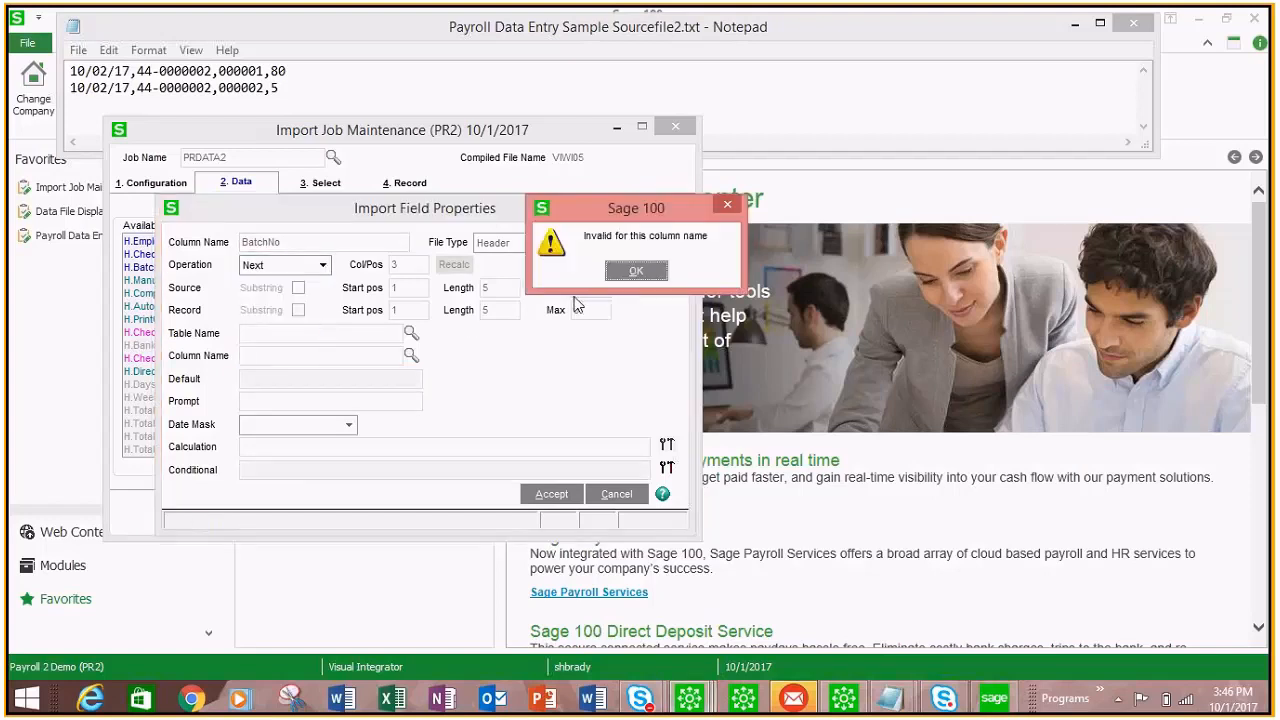
pyautogui.click(636, 271)
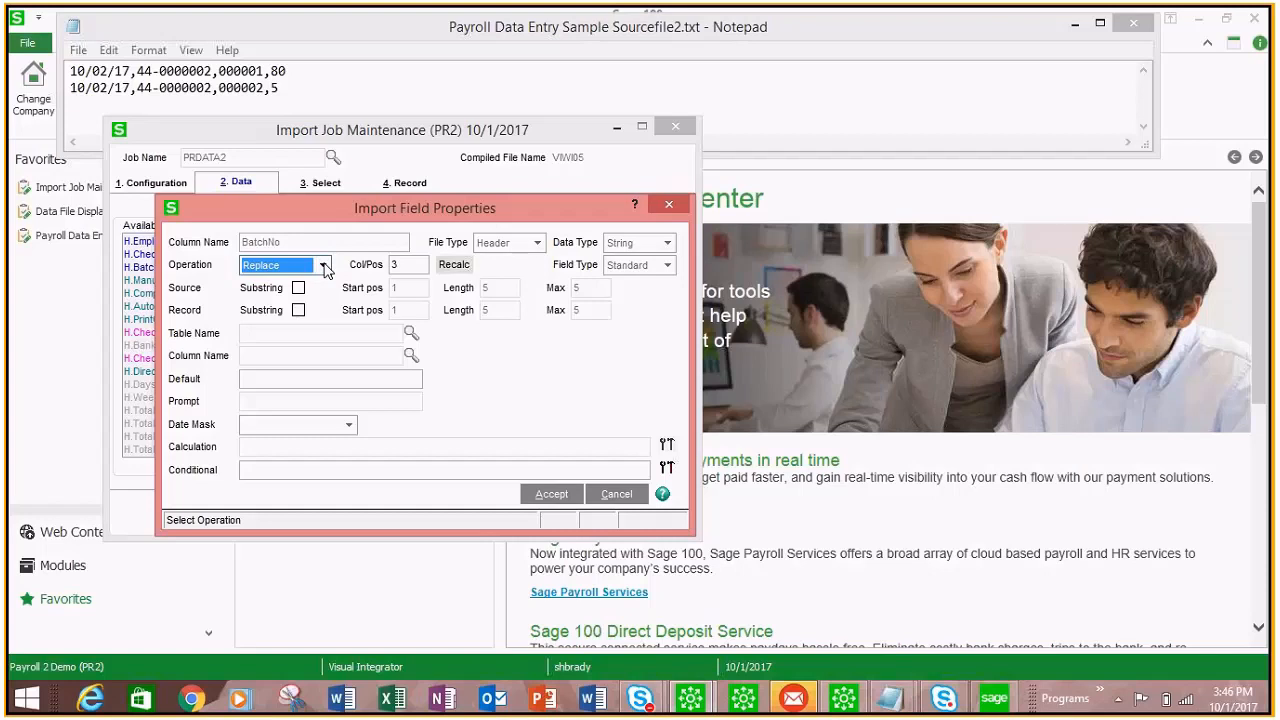
# Step: Change the BatchNo field's operation to Assign with the default value IMPRT
pyautogui.click(323, 266)
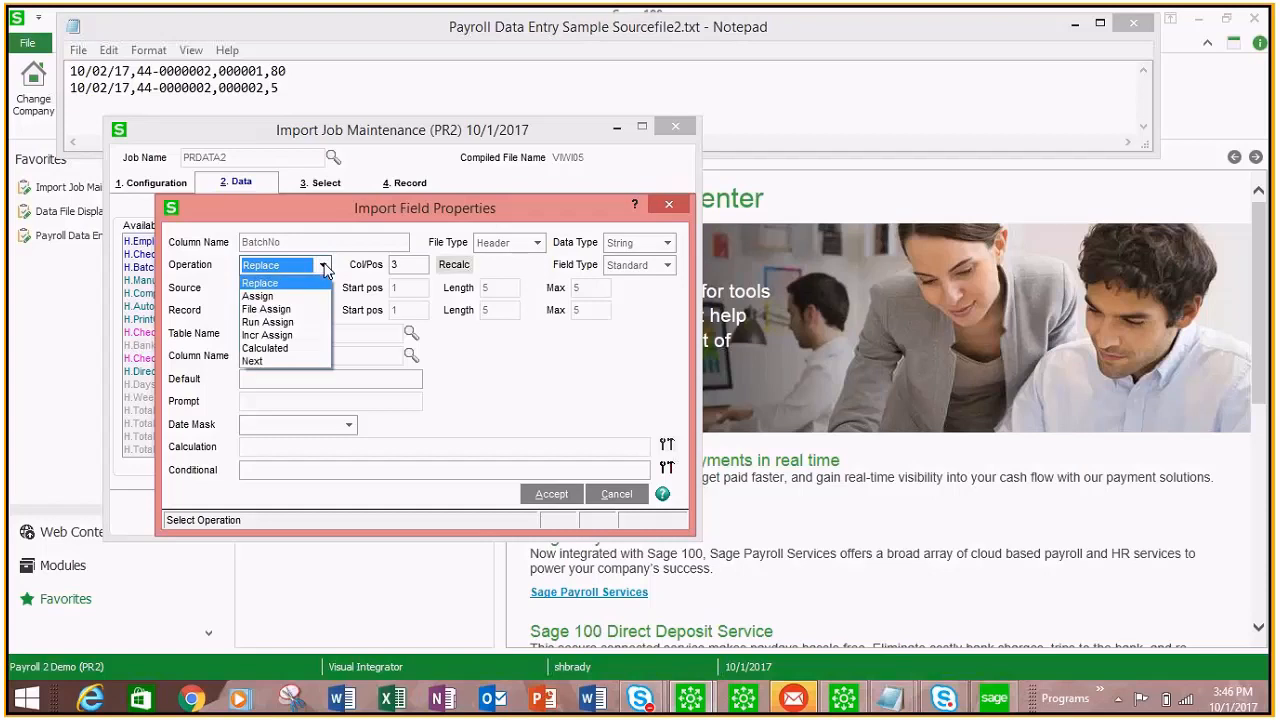
pyautogui.click(283, 297)
pyautogui.click(262, 380)
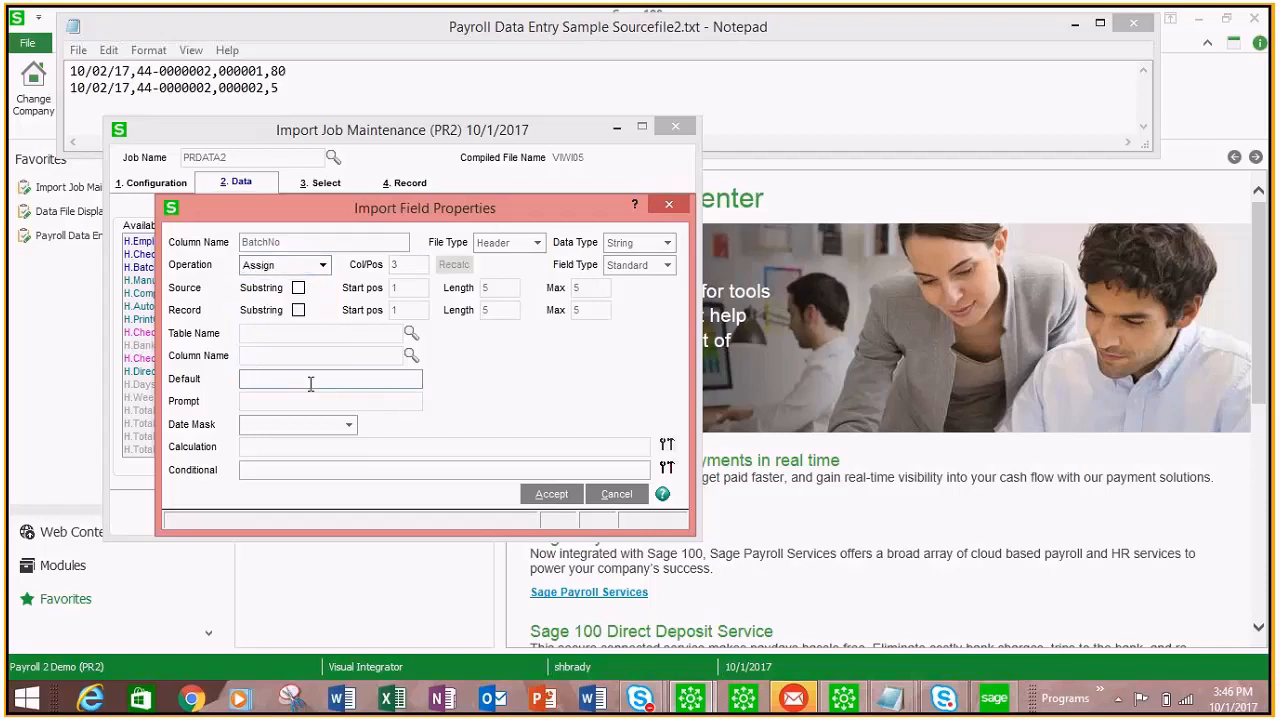
pyautogui.write('IMPRT')
pyautogui.click(553, 494)
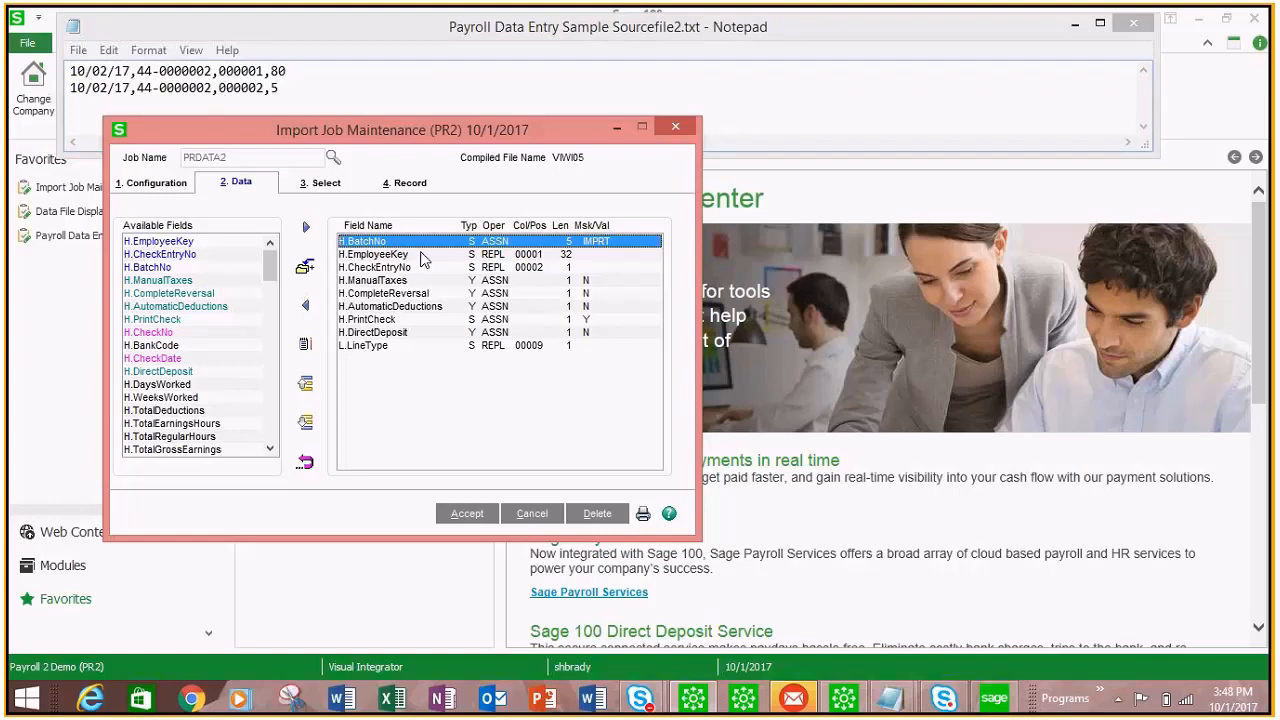
# Step: Set the EmployeeKey field to read from source column 2
pyautogui.doubleClick(512, 260)
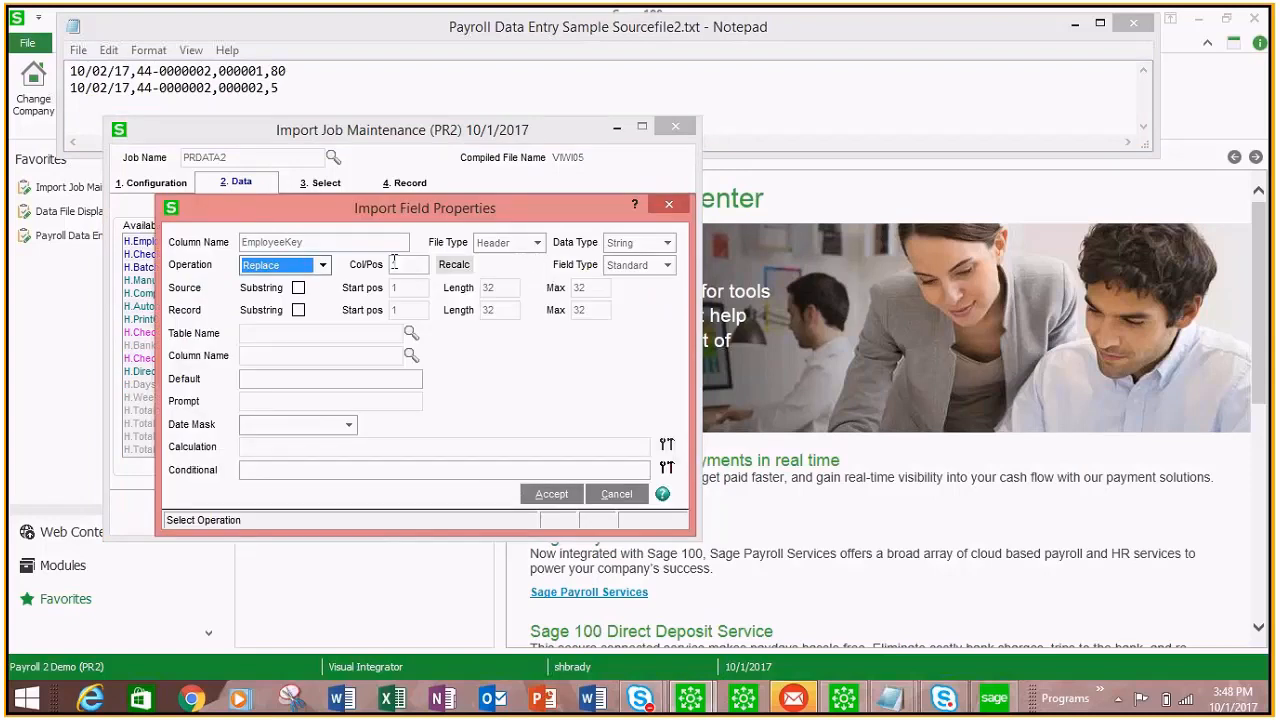
pyautogui.click(400, 264)
pyautogui.write('2')
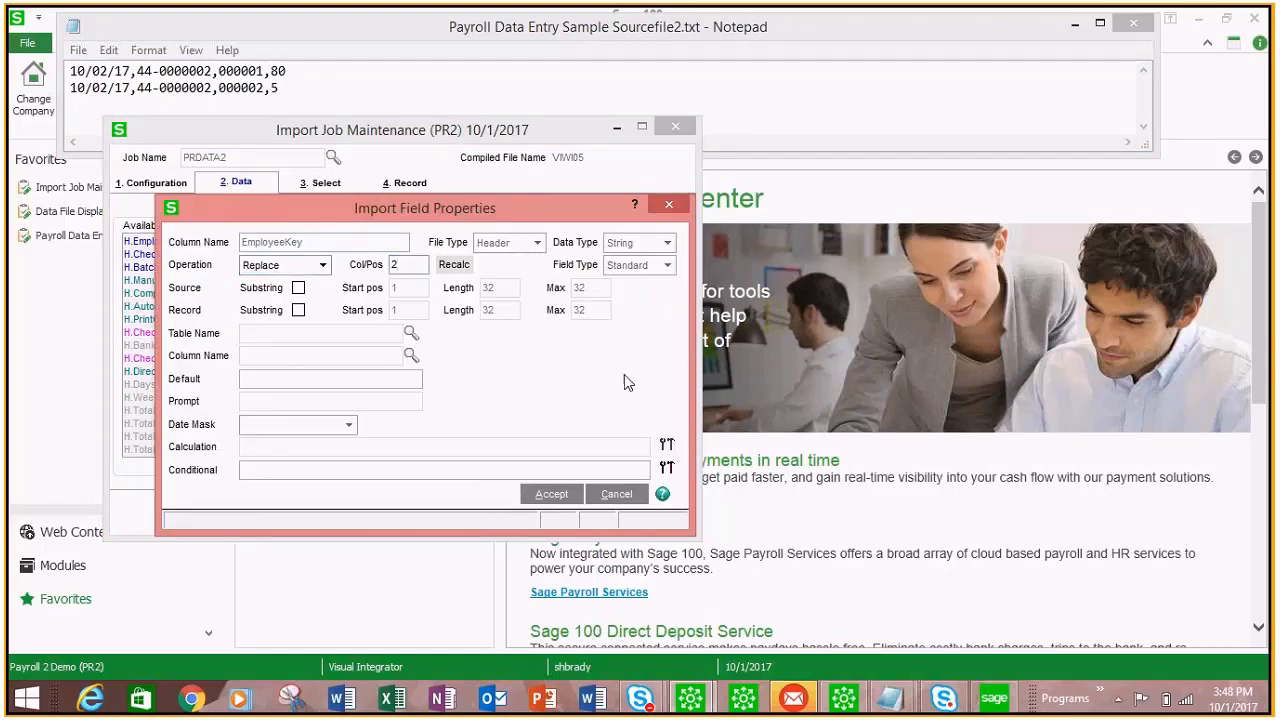
pyautogui.click(558, 493)
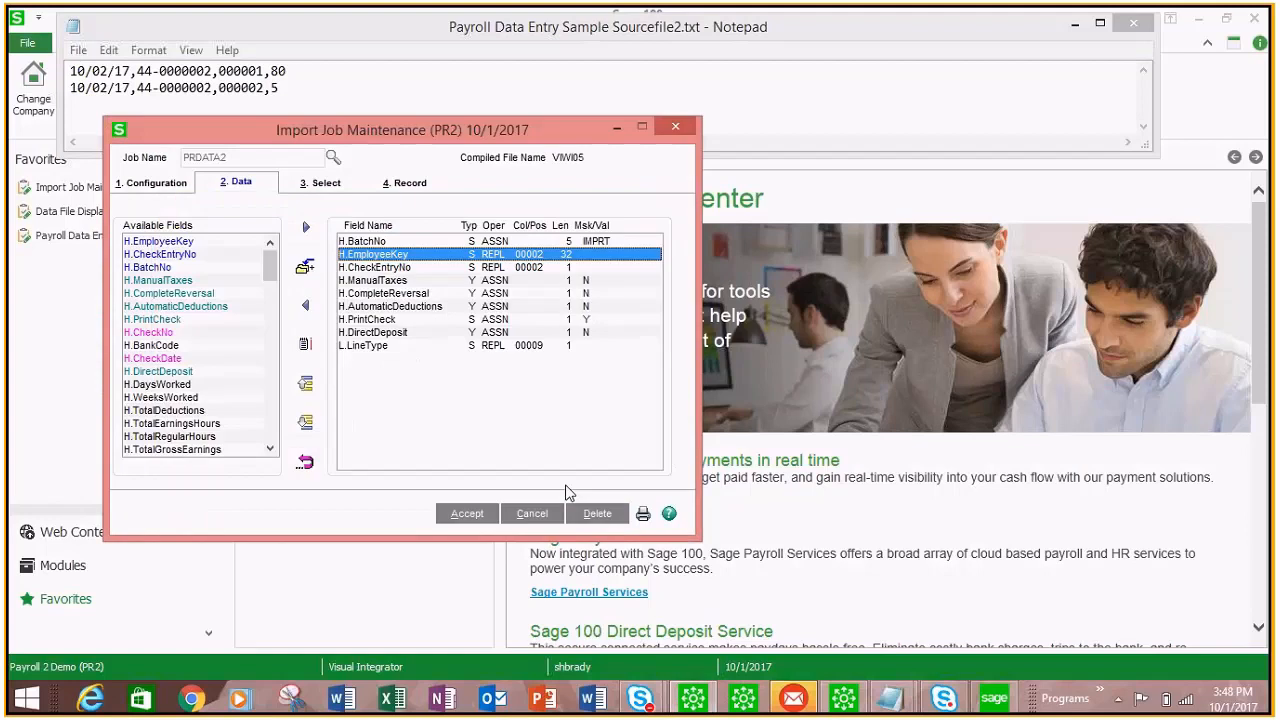
# Step: Change the CheckEntryNo field's operation to Assign with the default value 1
pyautogui.doubleClick(404, 268)
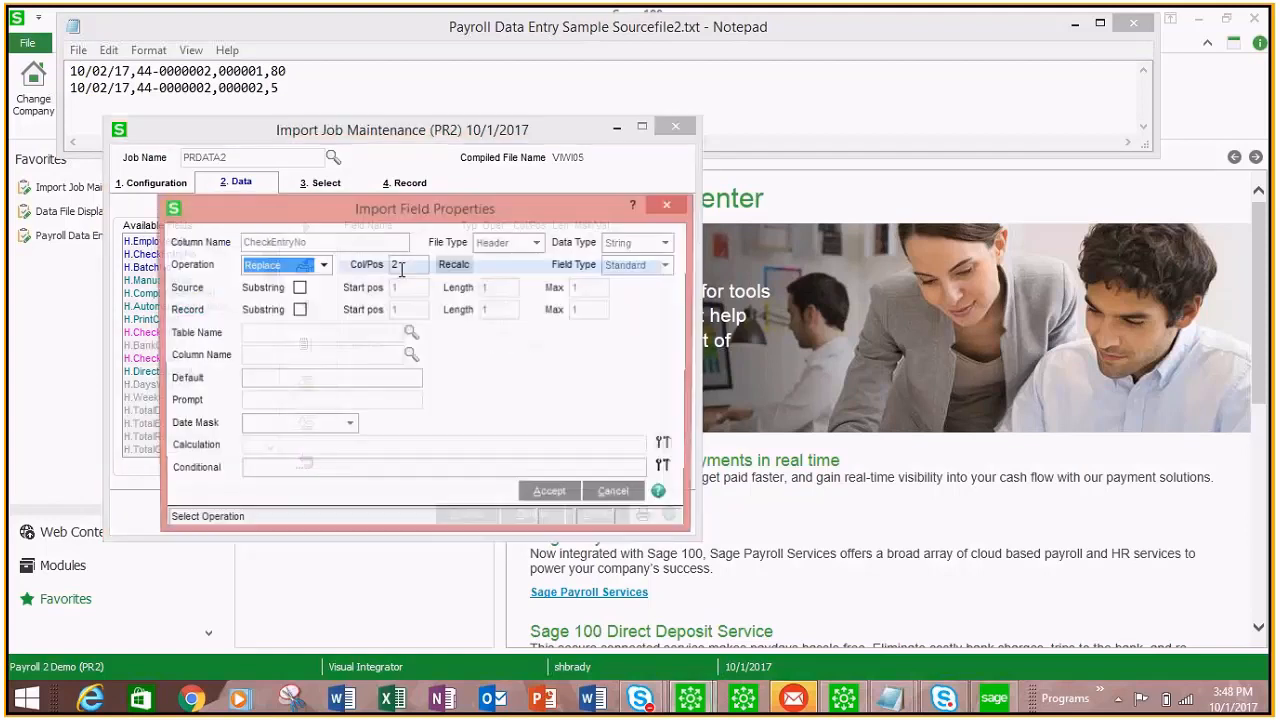
pyautogui.click(323, 265)
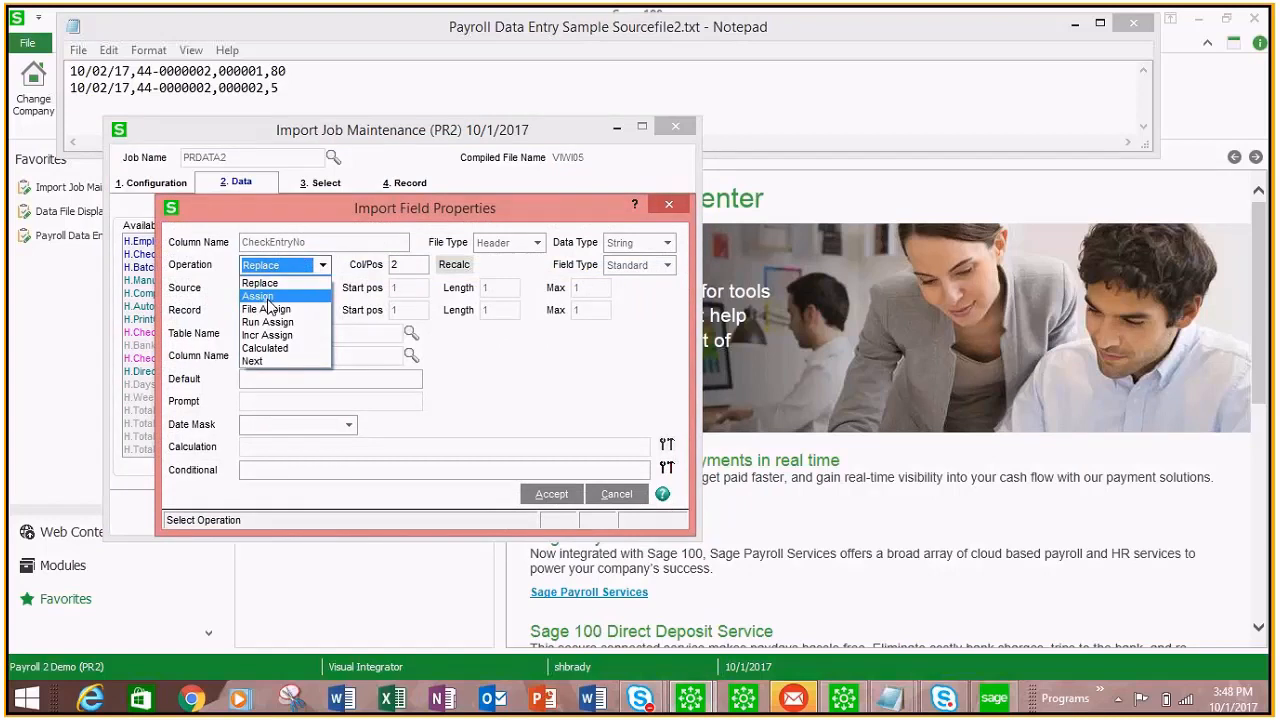
pyautogui.click(268, 298)
pyautogui.write('1')
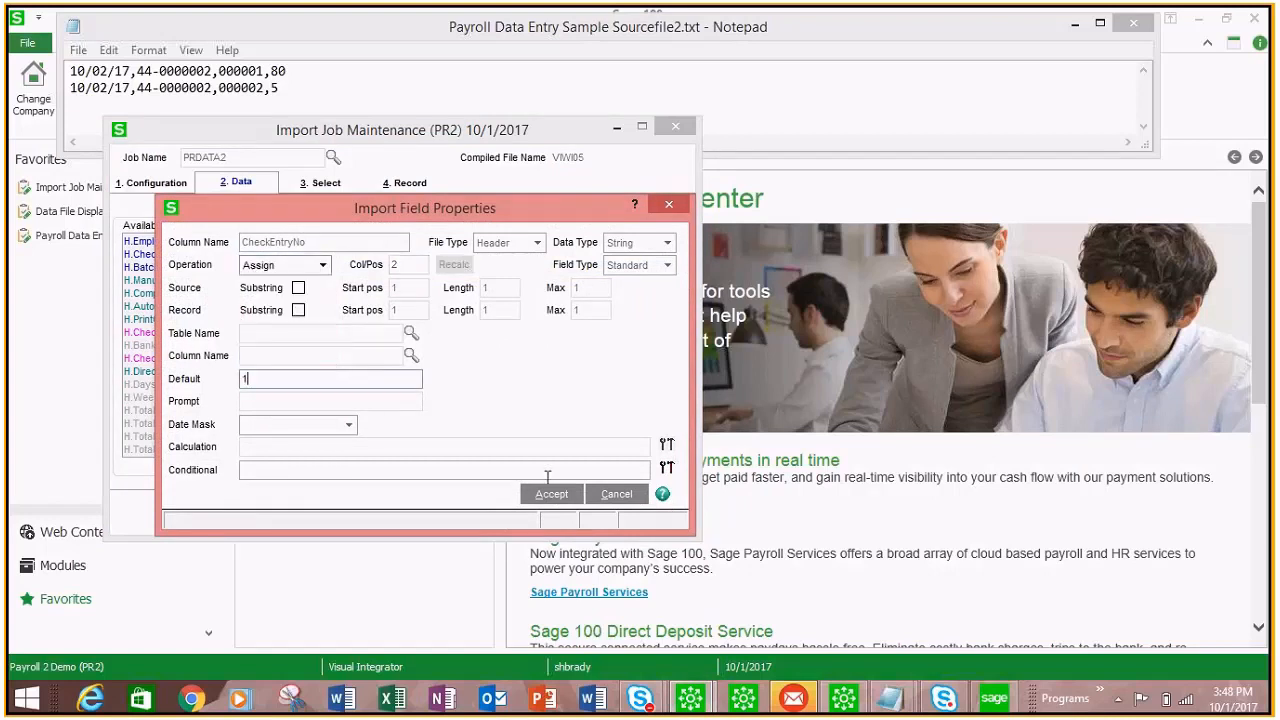
pyautogui.click(551, 494)
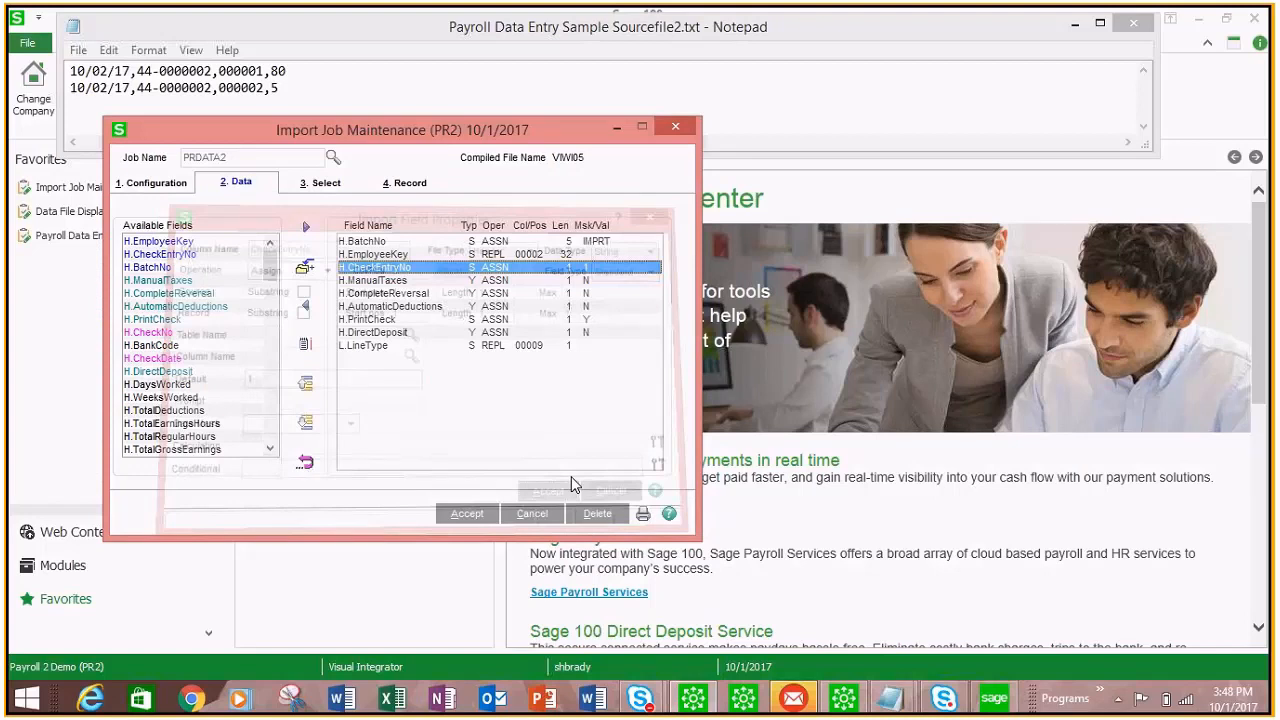
# Step: Remove the ManualTaxes, CompleteReversal, AutomaticDeductions, PrintCheck and DirectDeposit header fields from the import list
pyautogui.click(420, 280)
pyautogui.click(306, 307)
pyautogui.click(310, 318)
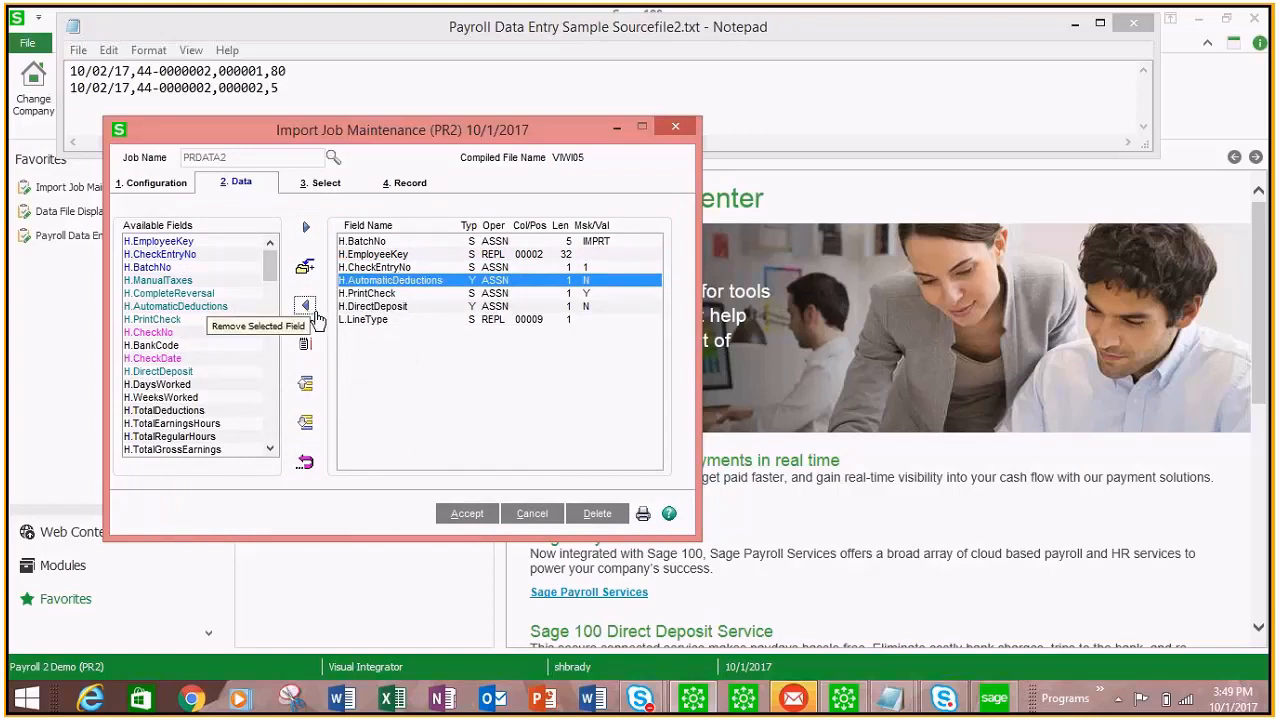
pyautogui.click(310, 312)
pyautogui.click(307, 308)
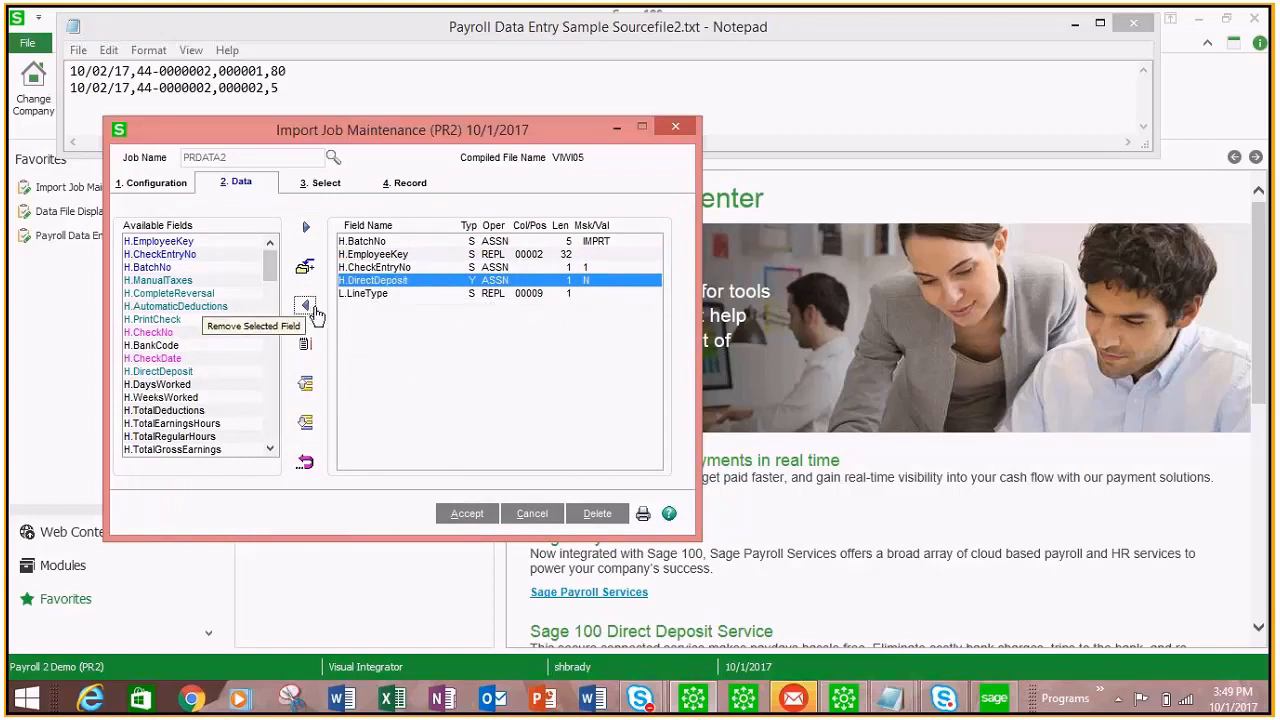
pyautogui.click(305, 310)
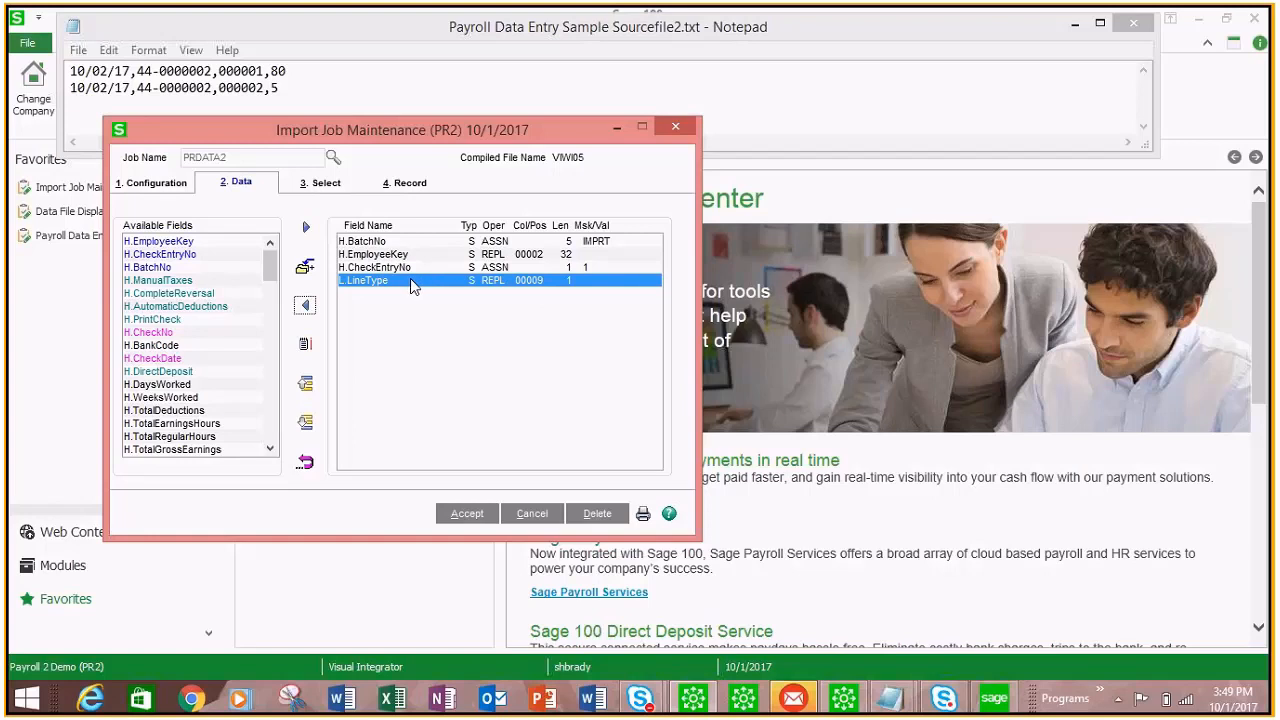
# Step: Change the LineType field's operation to Assign with the default value E
pyautogui.doubleClick(410, 280)
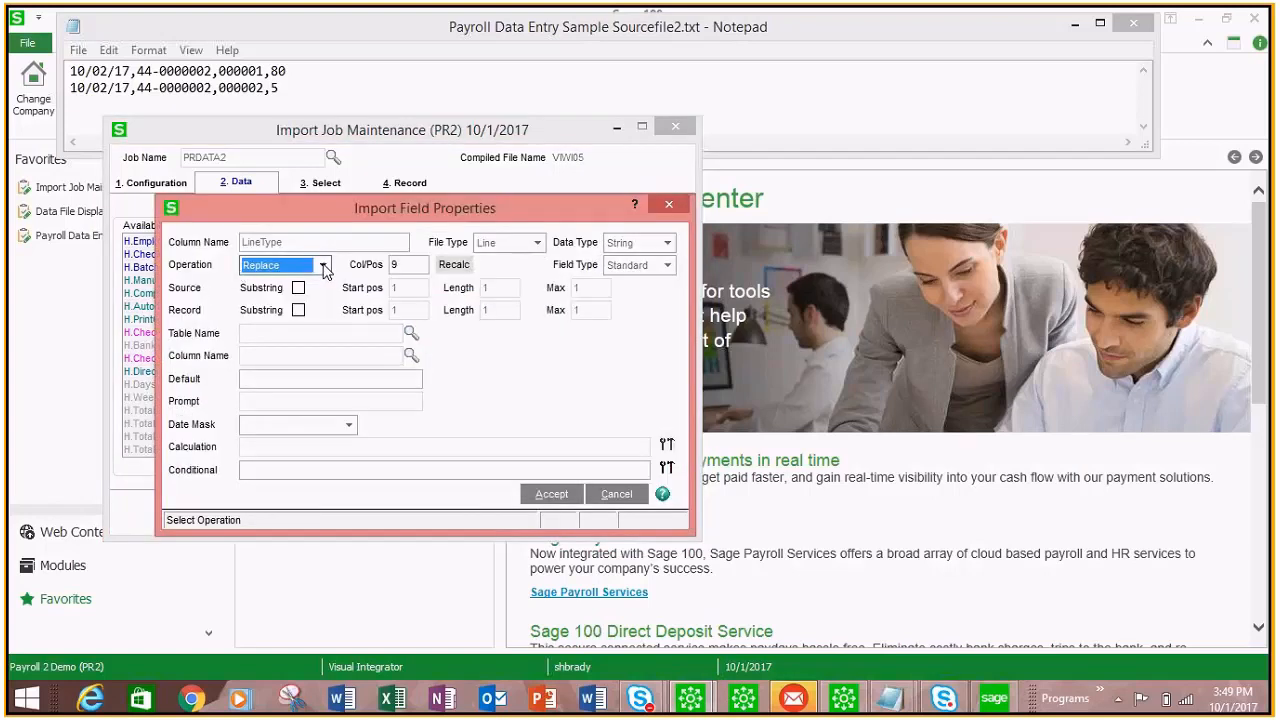
pyautogui.click(321, 266)
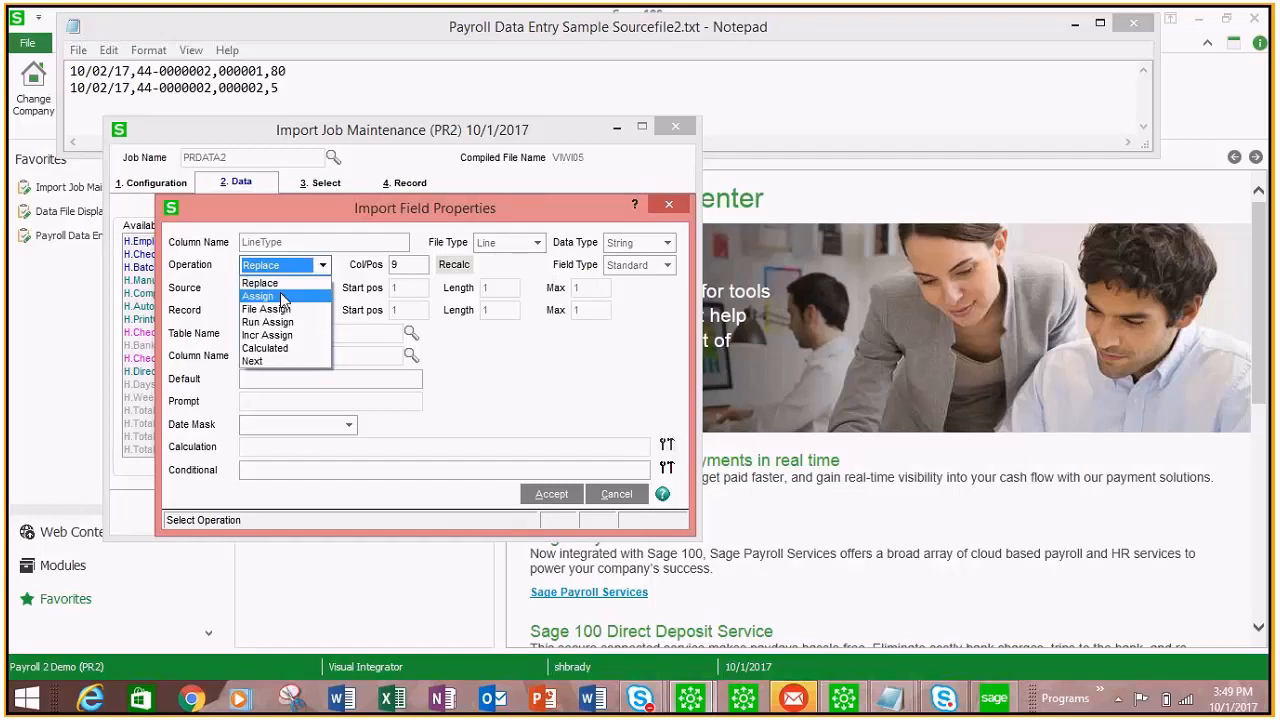
pyautogui.click(283, 298)
pyautogui.click(263, 378)
pyautogui.write('E')
pyautogui.click(551, 495)
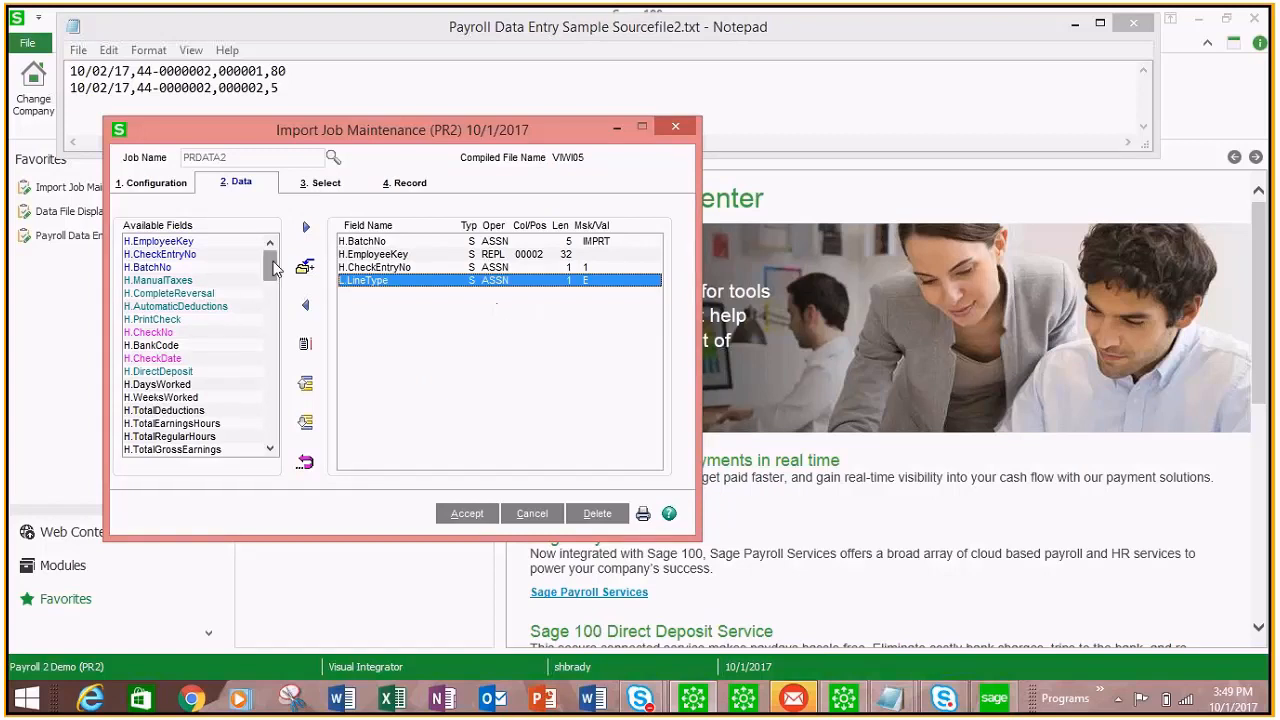
# Step: Add the line EarningsCode field to the import list and set it to read from source column 3
pyautogui.scroll(-5, 278, 275)
pyautogui.scroll(8, 285, 272)
pyautogui.scroll(-8, 145, 347)
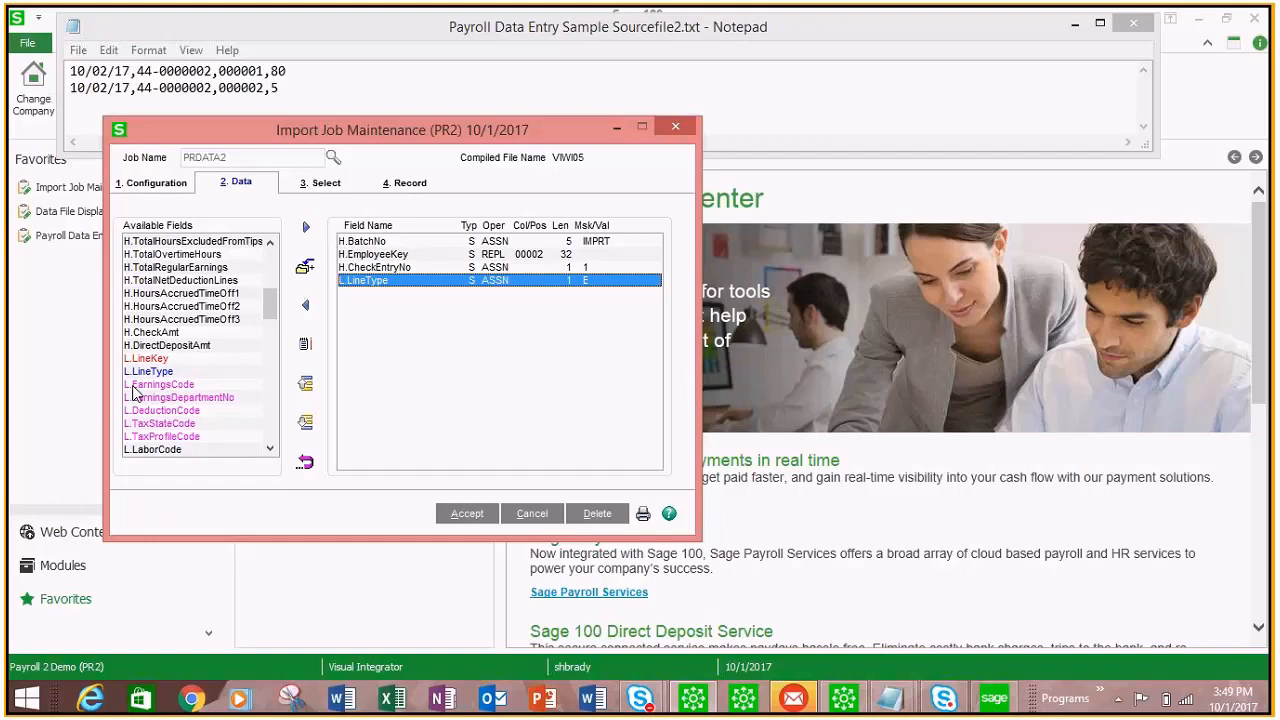
pyautogui.doubleClick(133, 386)
pyautogui.doubleClick(539, 292)
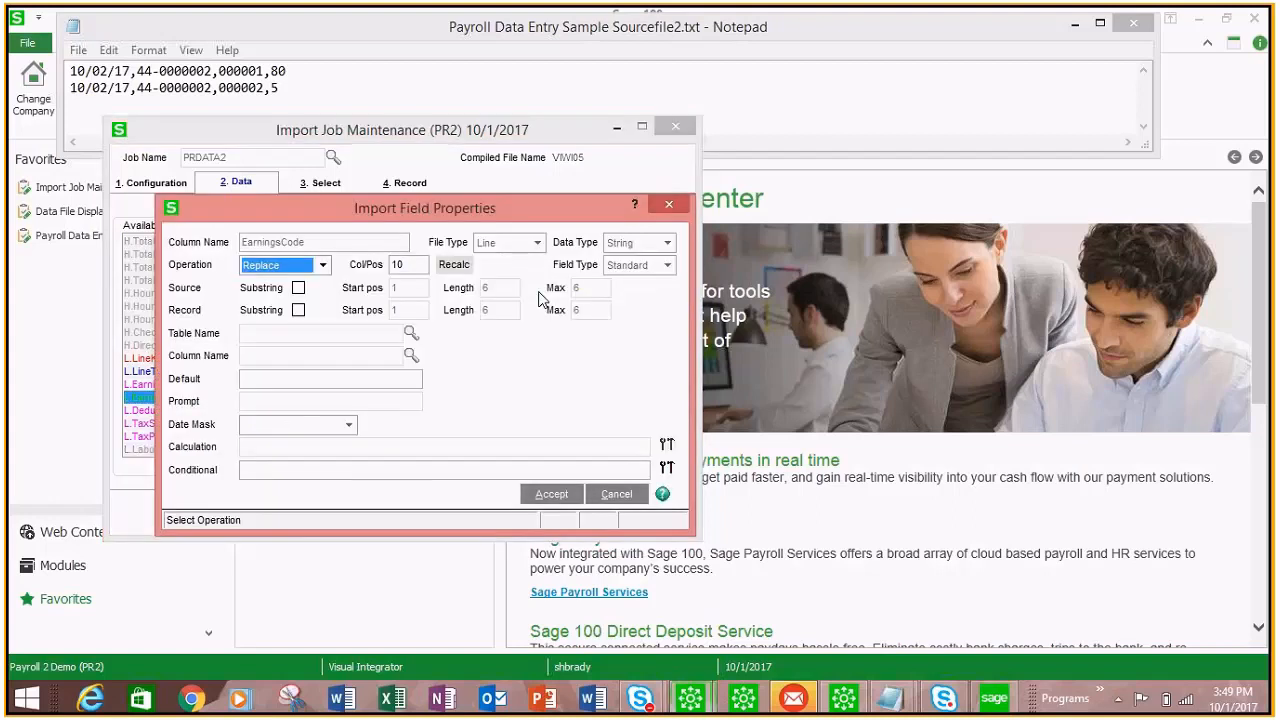
pyautogui.click(402, 265)
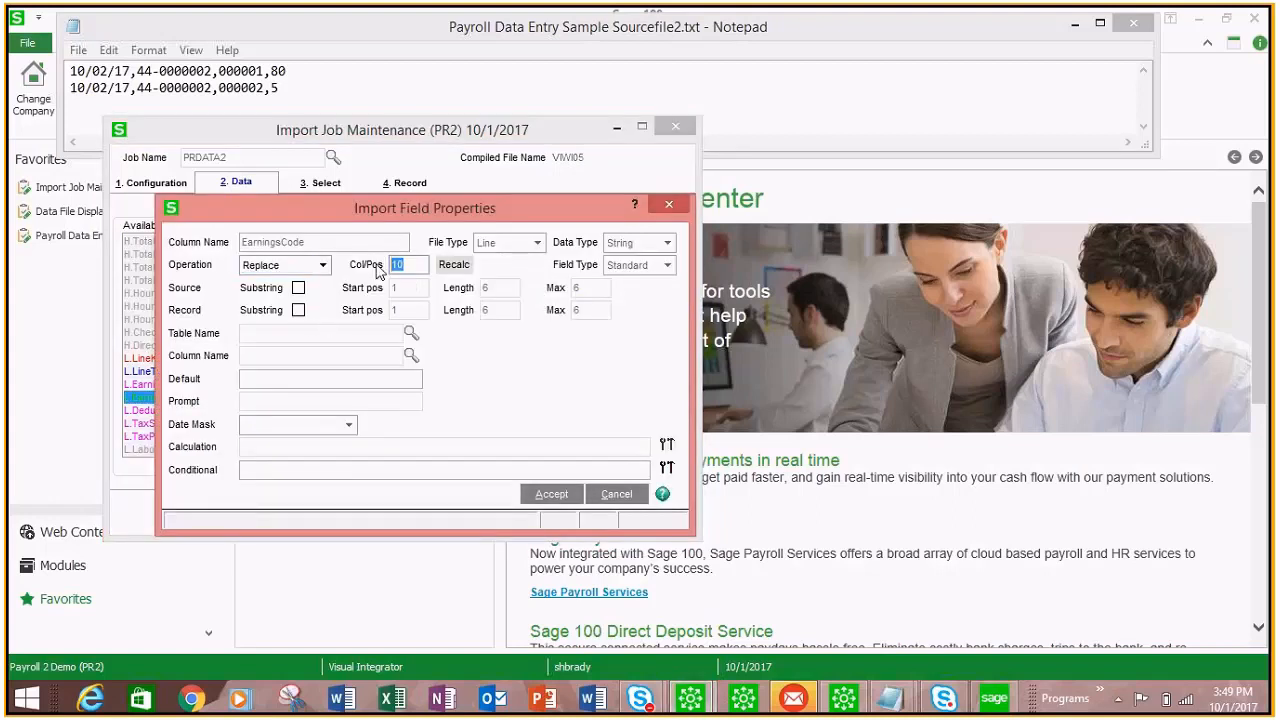
pyautogui.write('3')
pyautogui.click(551, 494)
# Step: Add the line Hours field to the import list and save job PRDATA2 without executing it
pyautogui.scroll(-3, 272, 318)
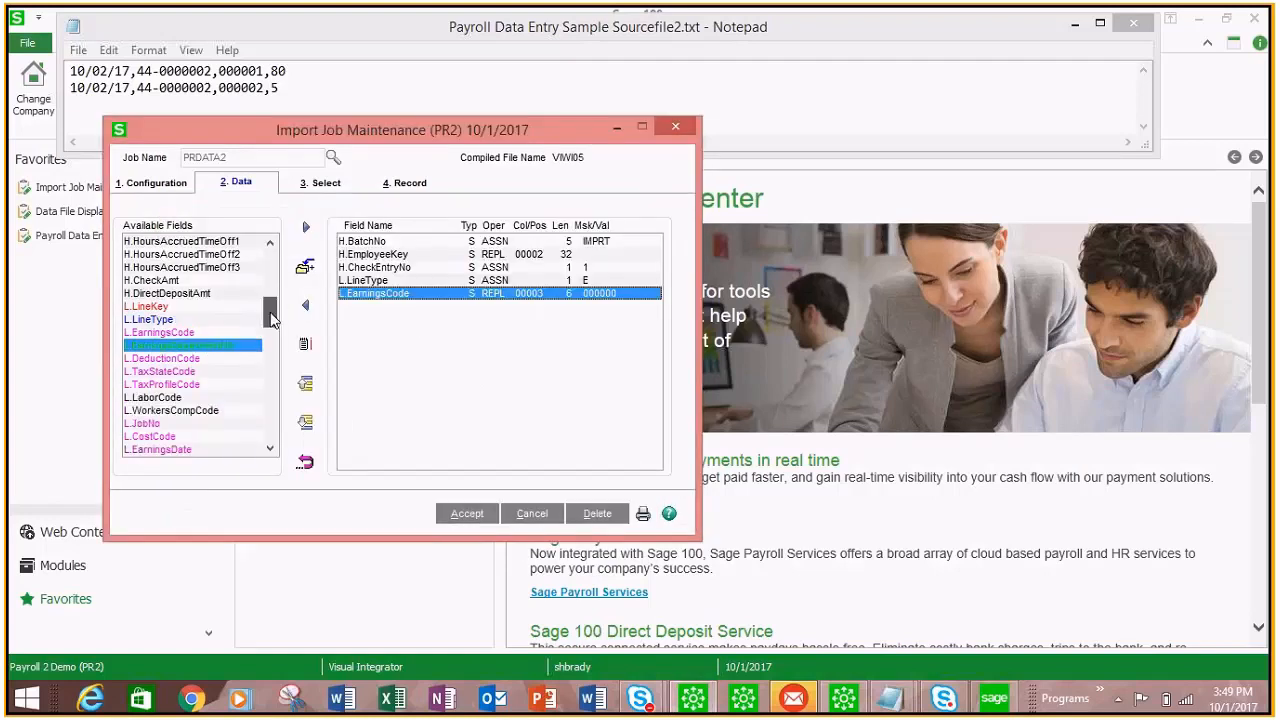
pyautogui.moveTo(272, 318); pyautogui.dragTo(275, 330)
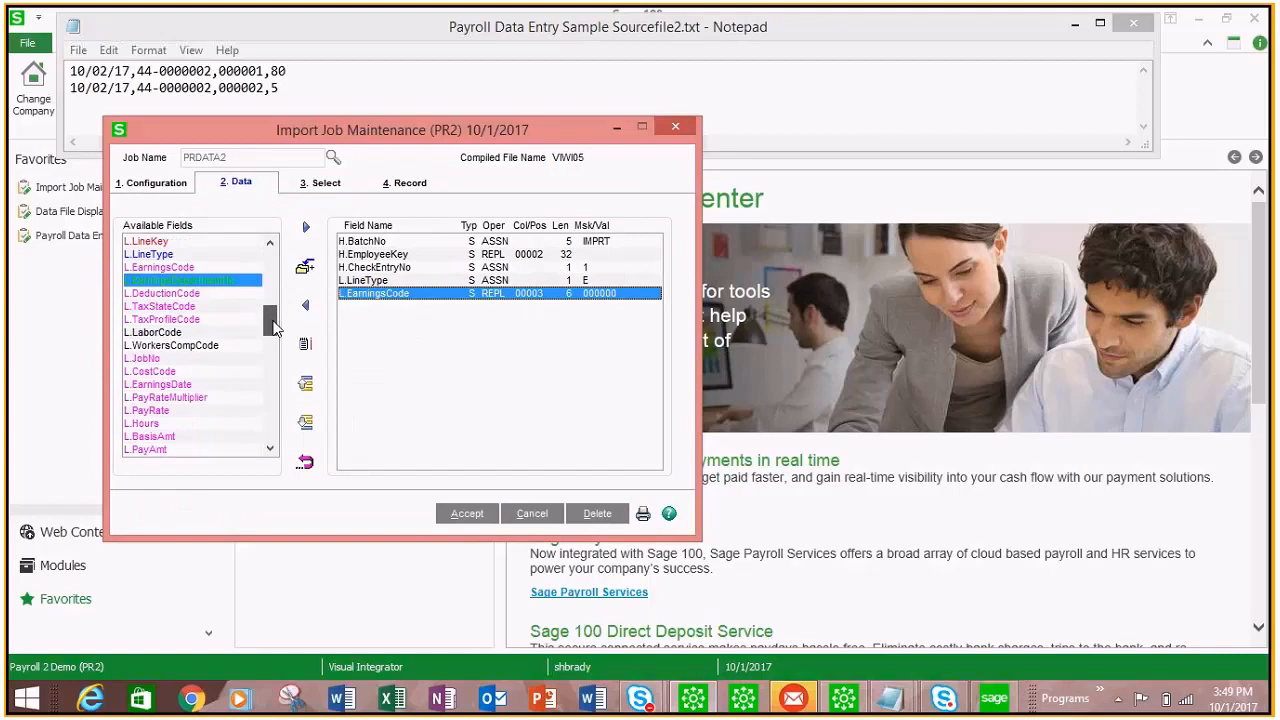
pyautogui.doubleClick(150, 425)
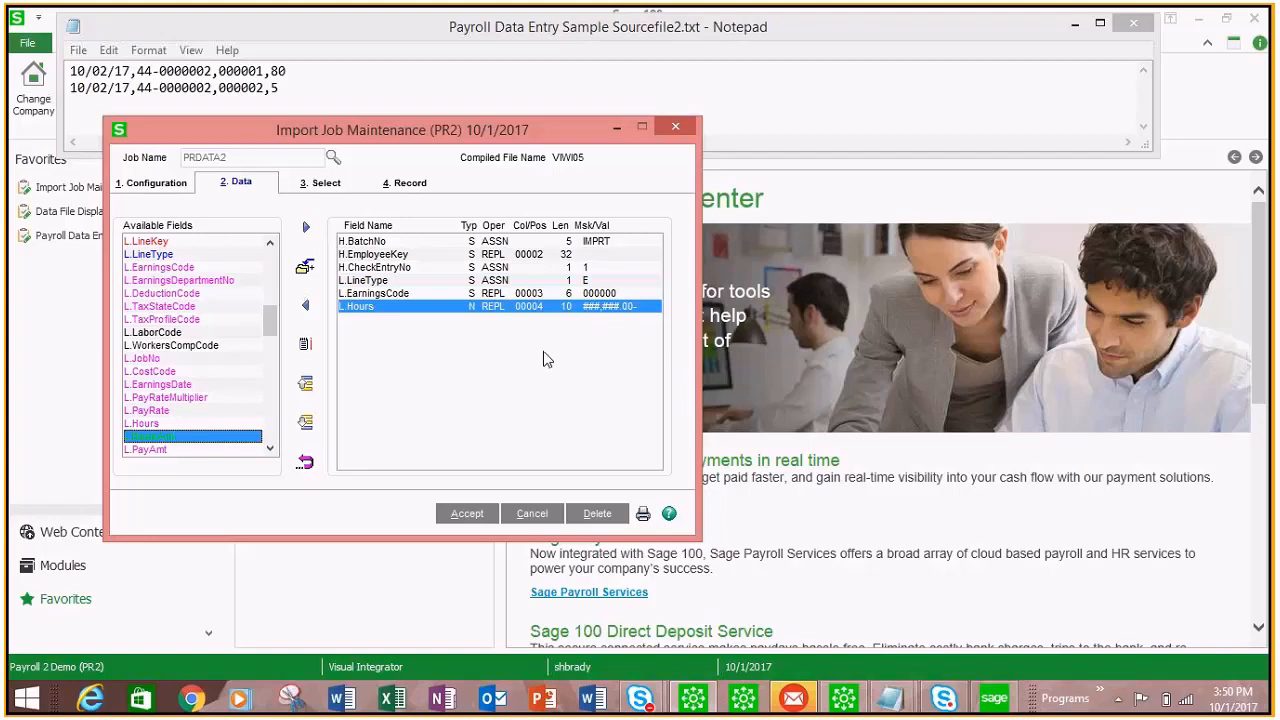
pyautogui.click(482, 516)
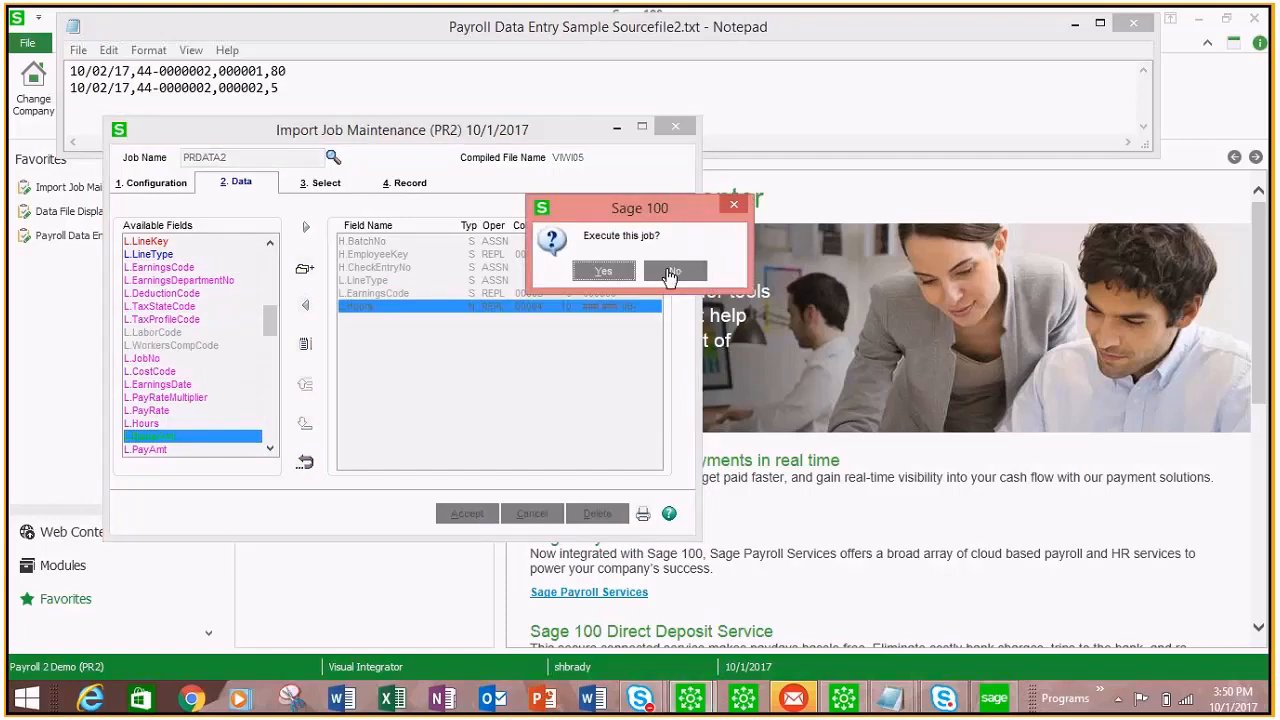
pyautogui.click(672, 272)
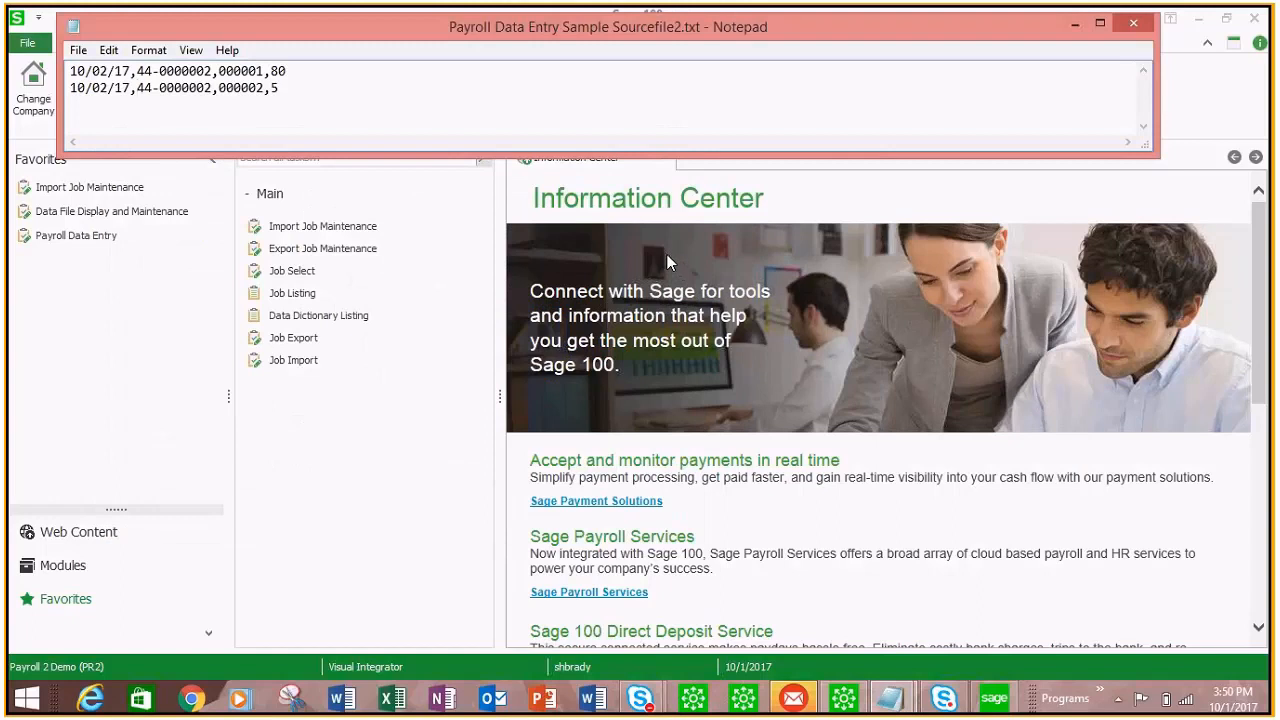
# Step: Open the existing import job PRDATA1 in Import Job Maintenance
pyautogui.click(308, 234)
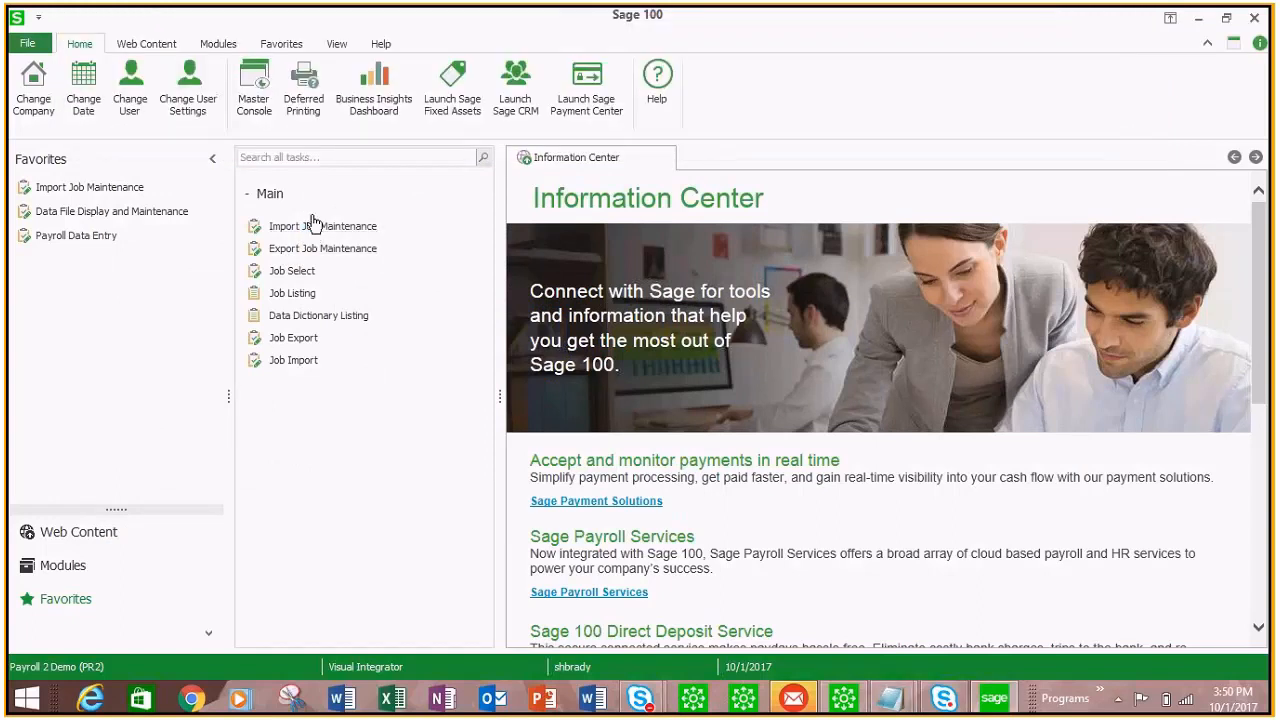
pyautogui.click(312, 224)
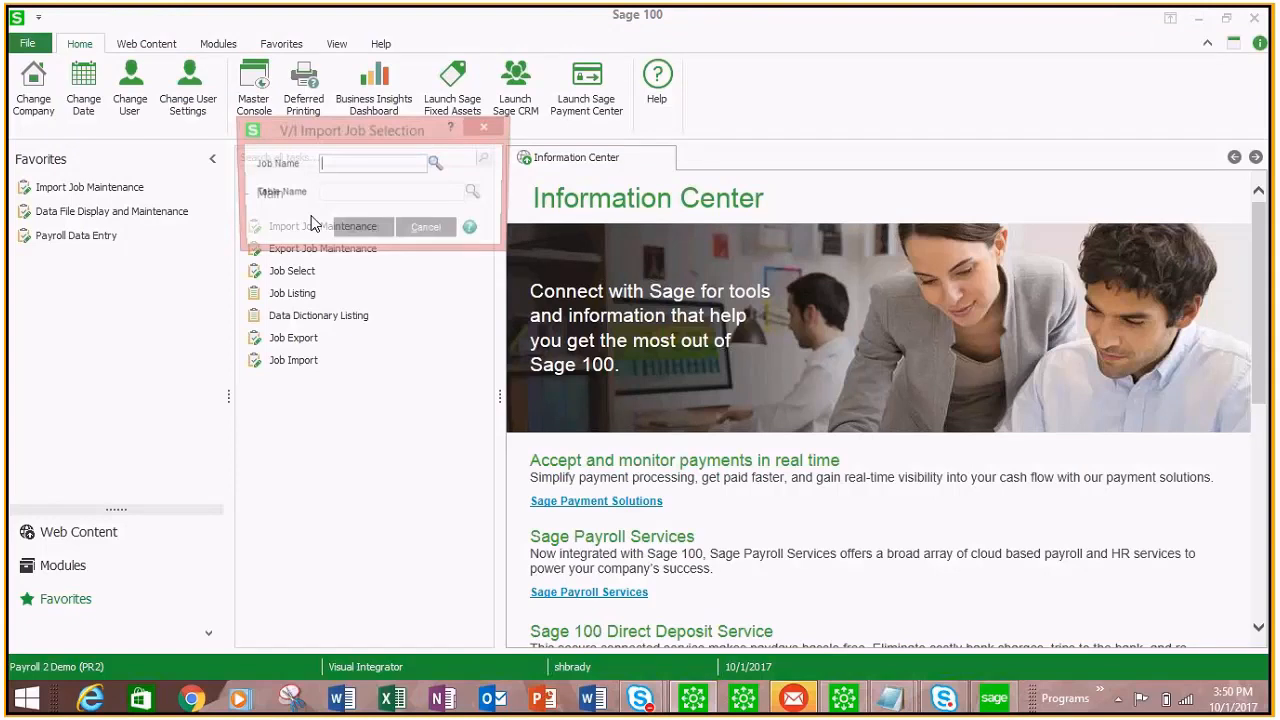
pyautogui.click(436, 163)
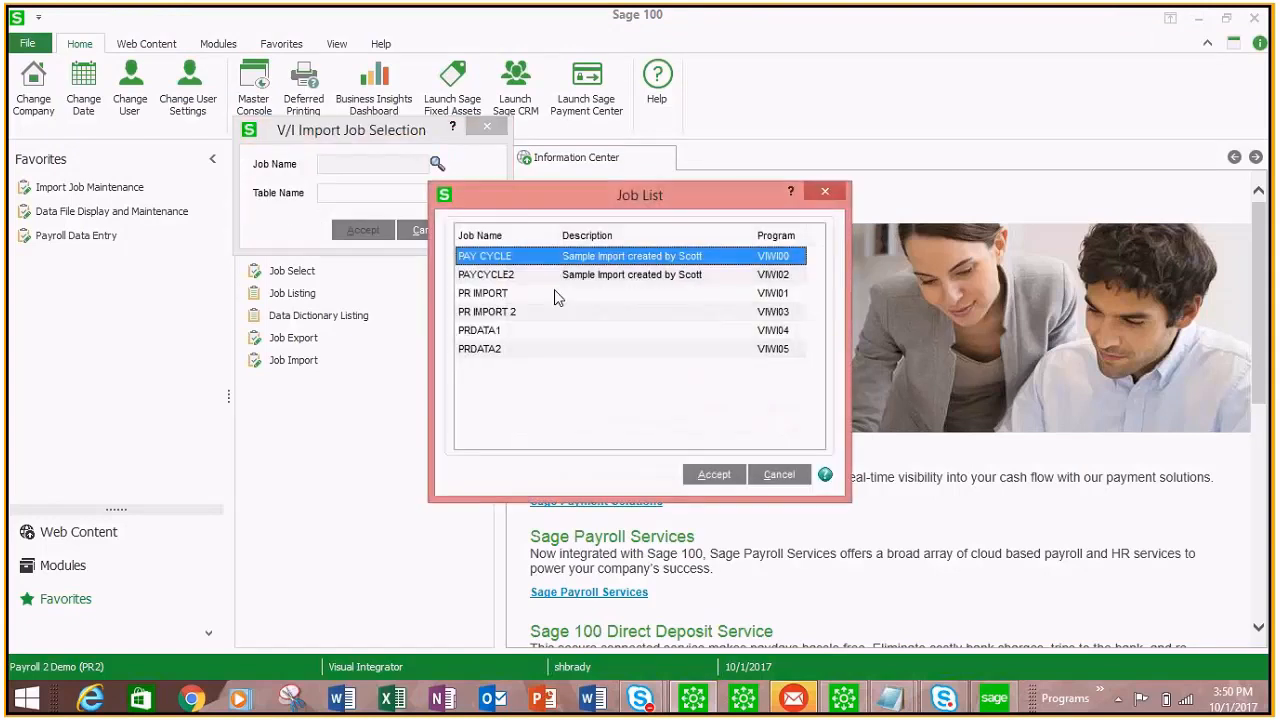
pyautogui.click(490, 331)
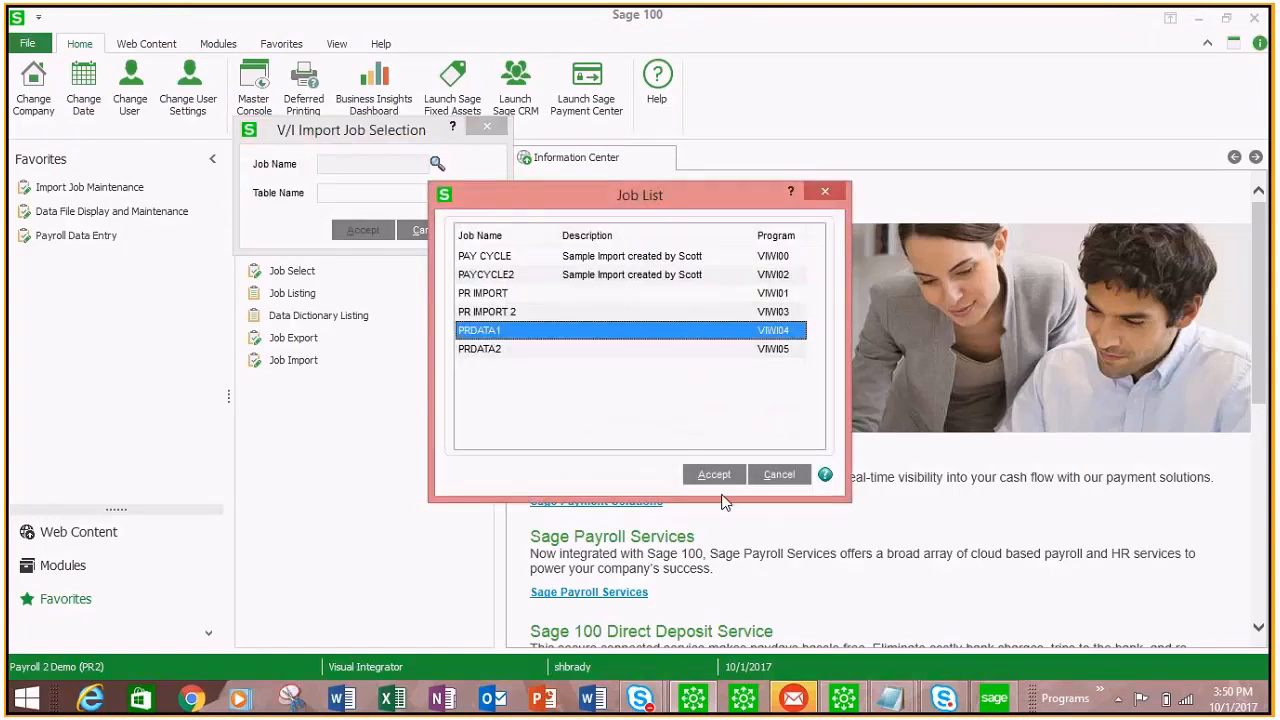
pyautogui.click(735, 474)
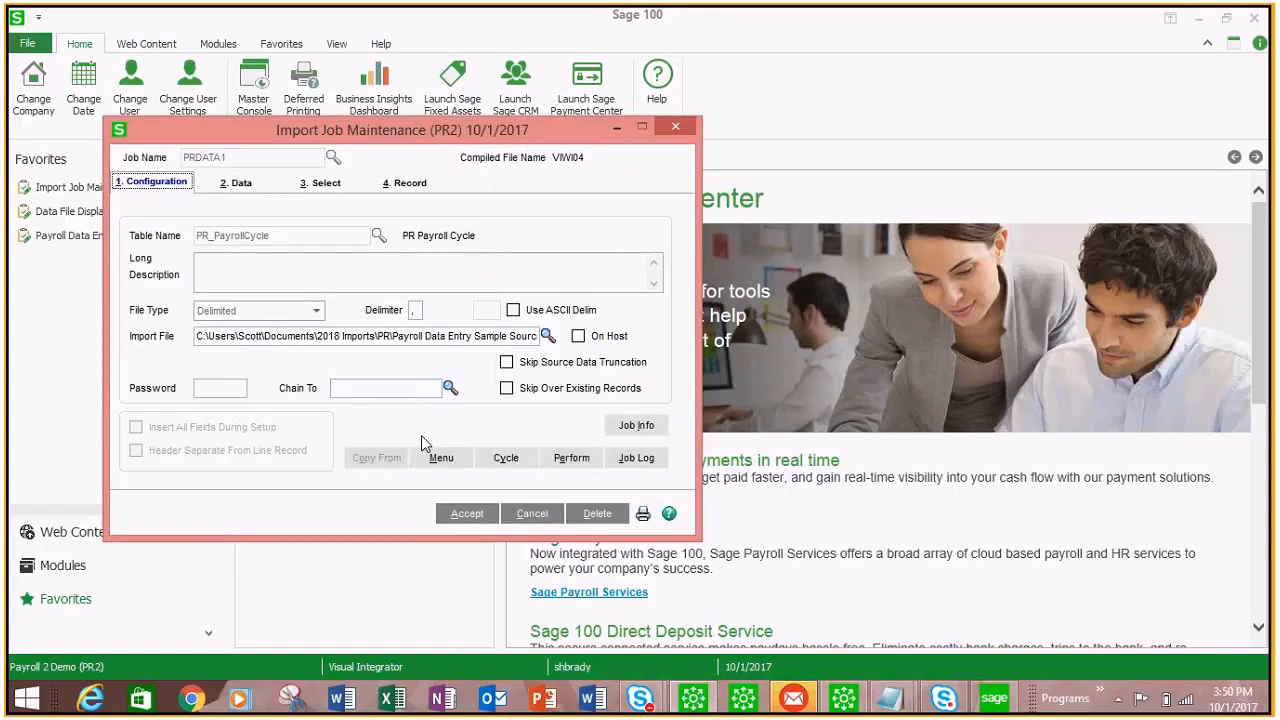
# Step: Chain job PRDATA1 to PRDATA2 and save the job
pyautogui.click(451, 388)
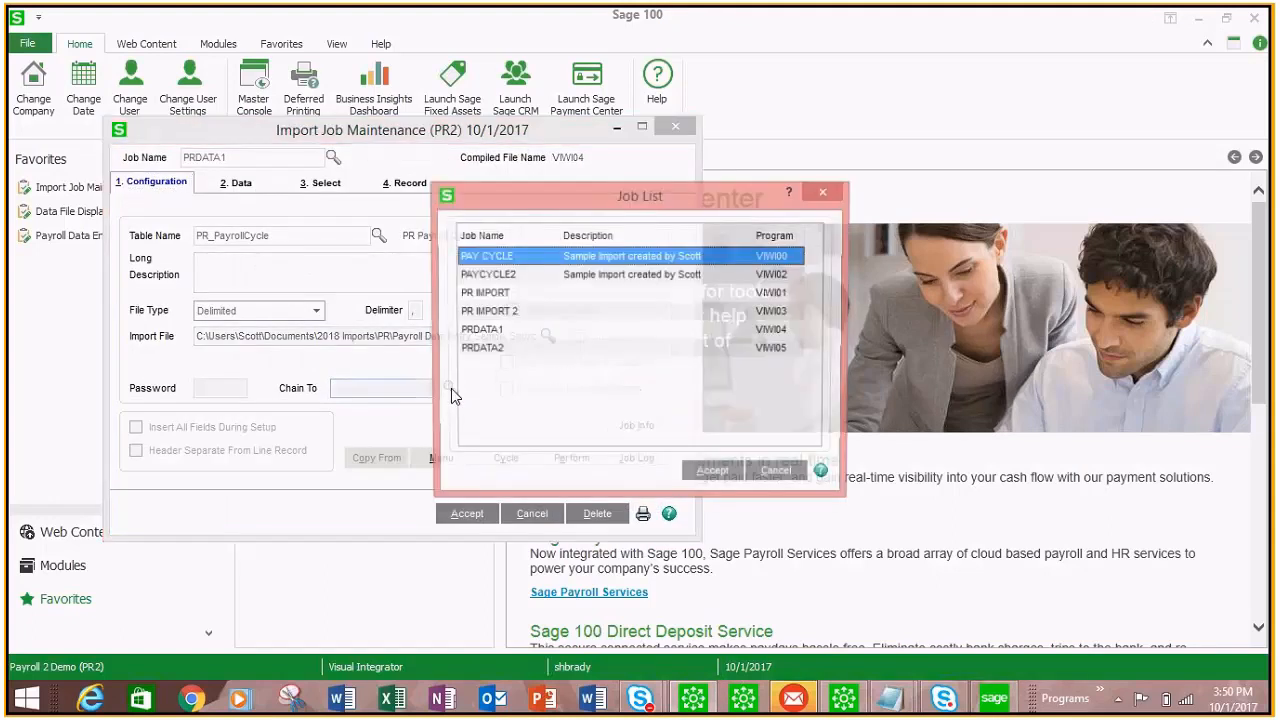
pyautogui.click(510, 349)
pyautogui.click(718, 472)
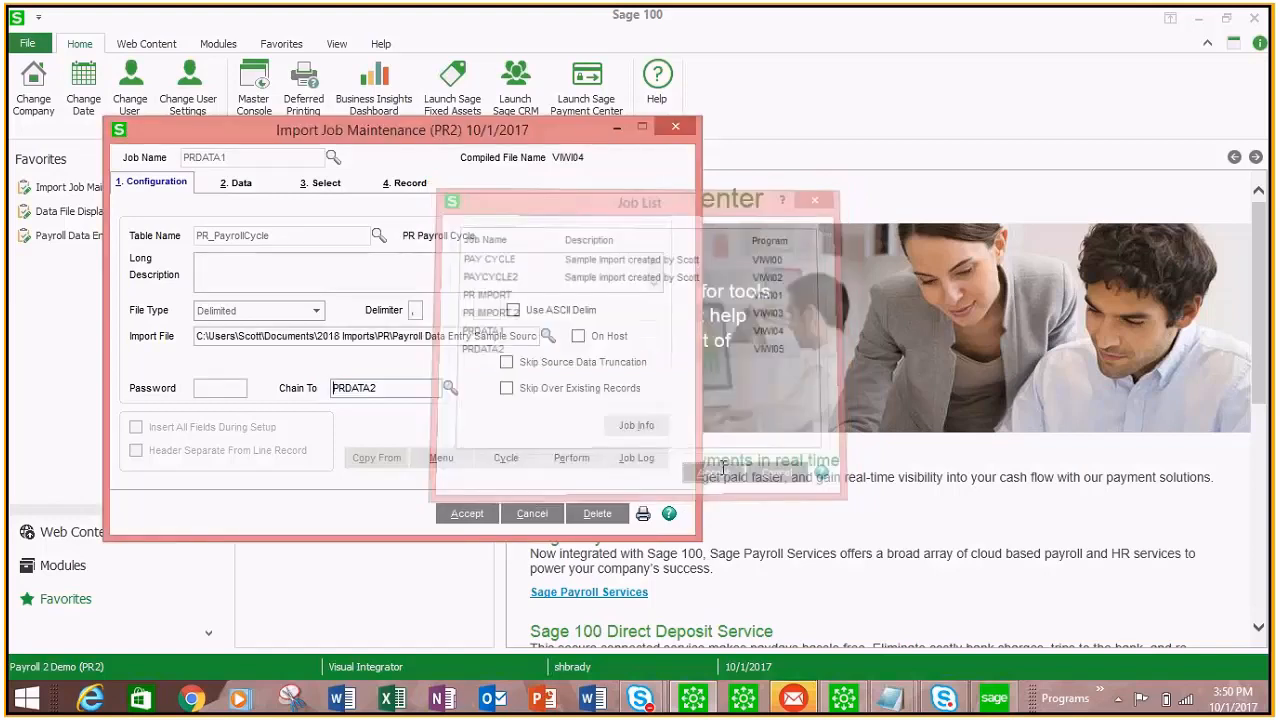
pyautogui.click(483, 517)
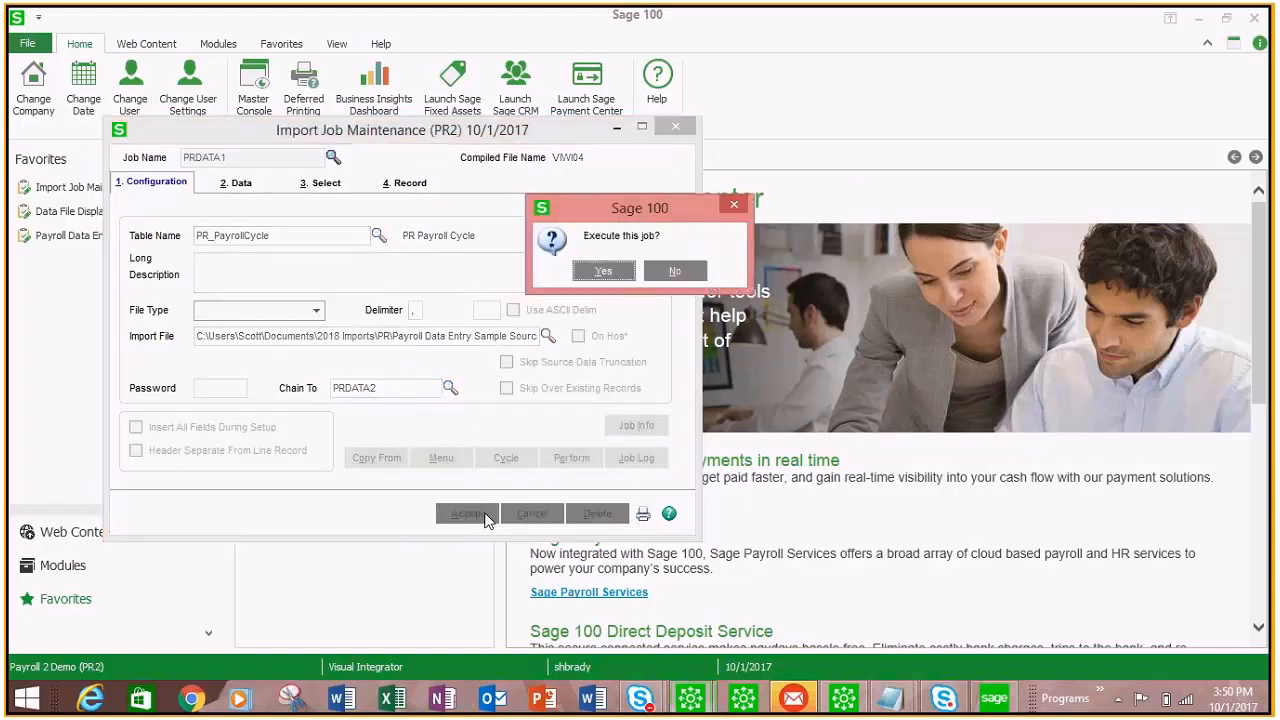
# Step: Execute the PRDATA1 import from Payroll Data Entry Sample Sourcefile2.txt and skip viewing its job log
pyautogui.click(627, 273)
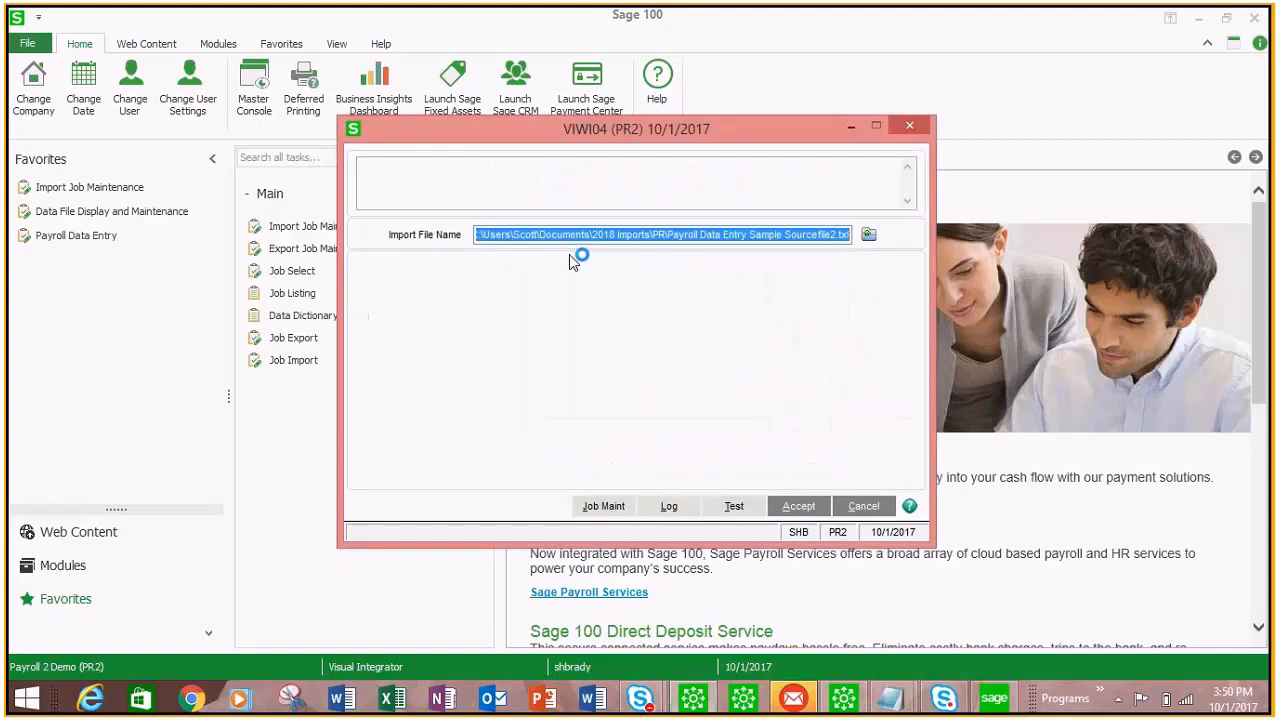
pyautogui.click(798, 506)
pyautogui.click(612, 272)
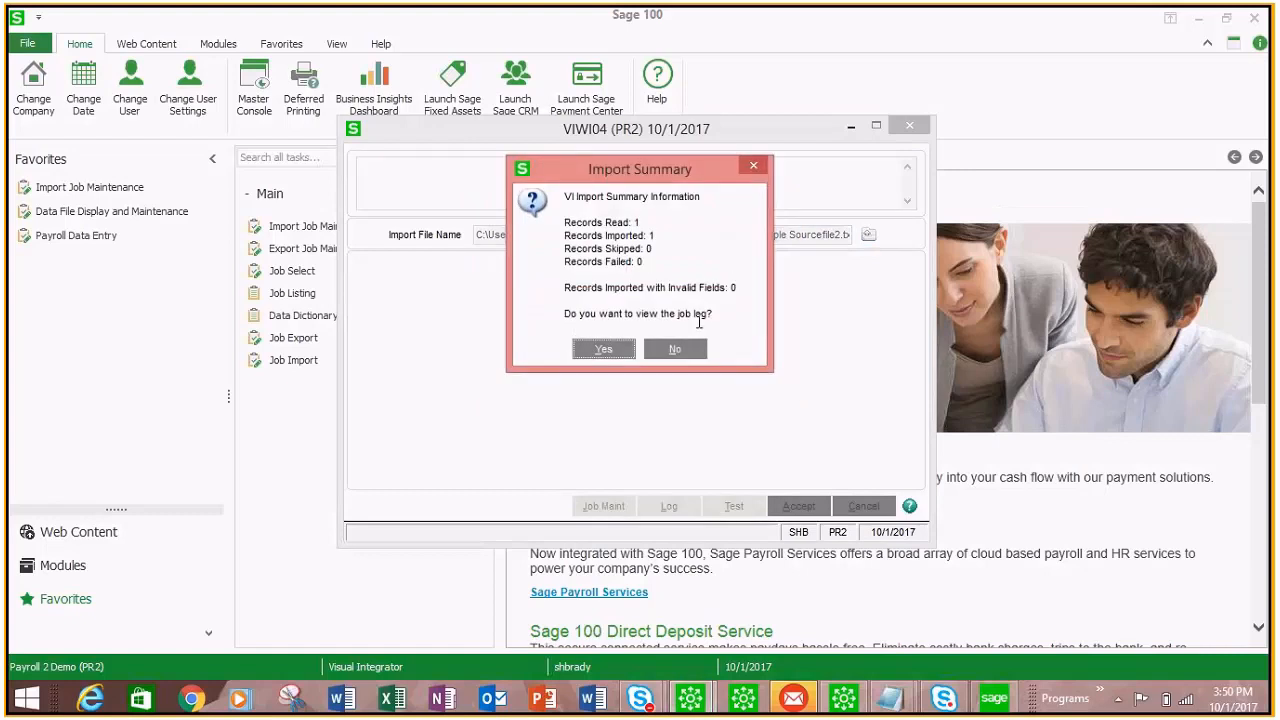
pyautogui.click(680, 350)
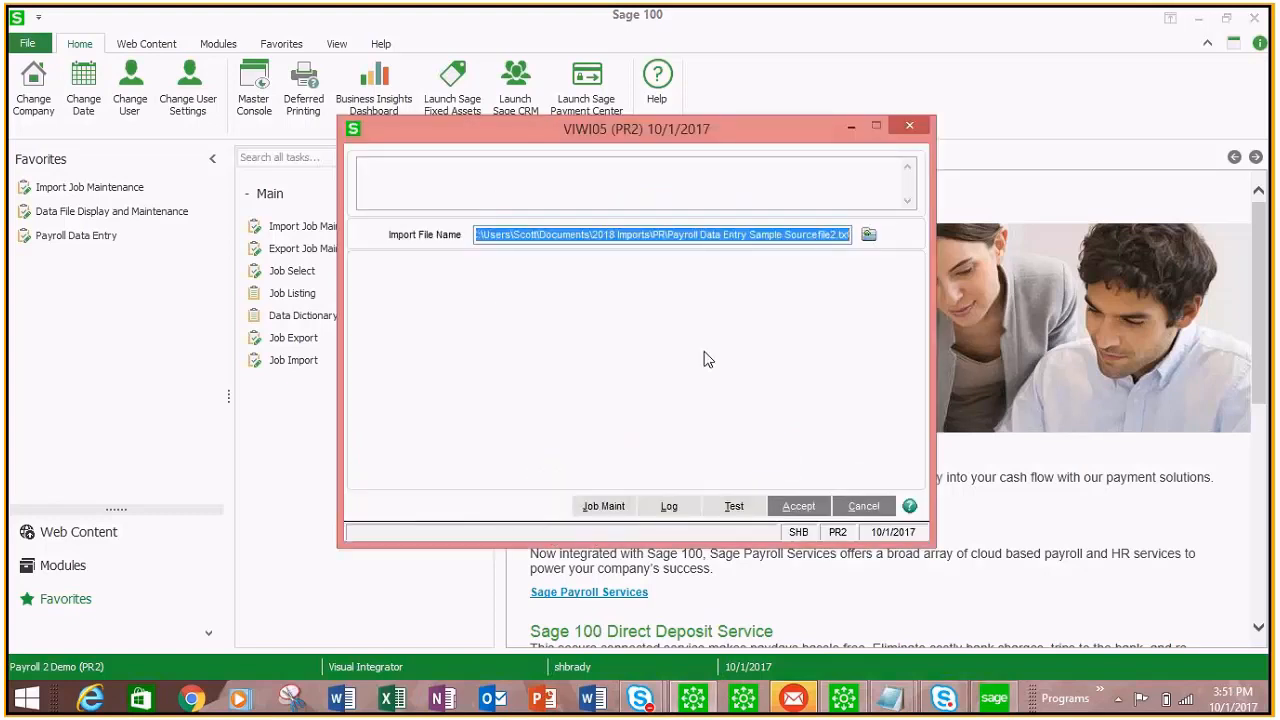
# Step: Run the chained PRDATA2 import from the same source file and open its job log
pyautogui.click(803, 507)
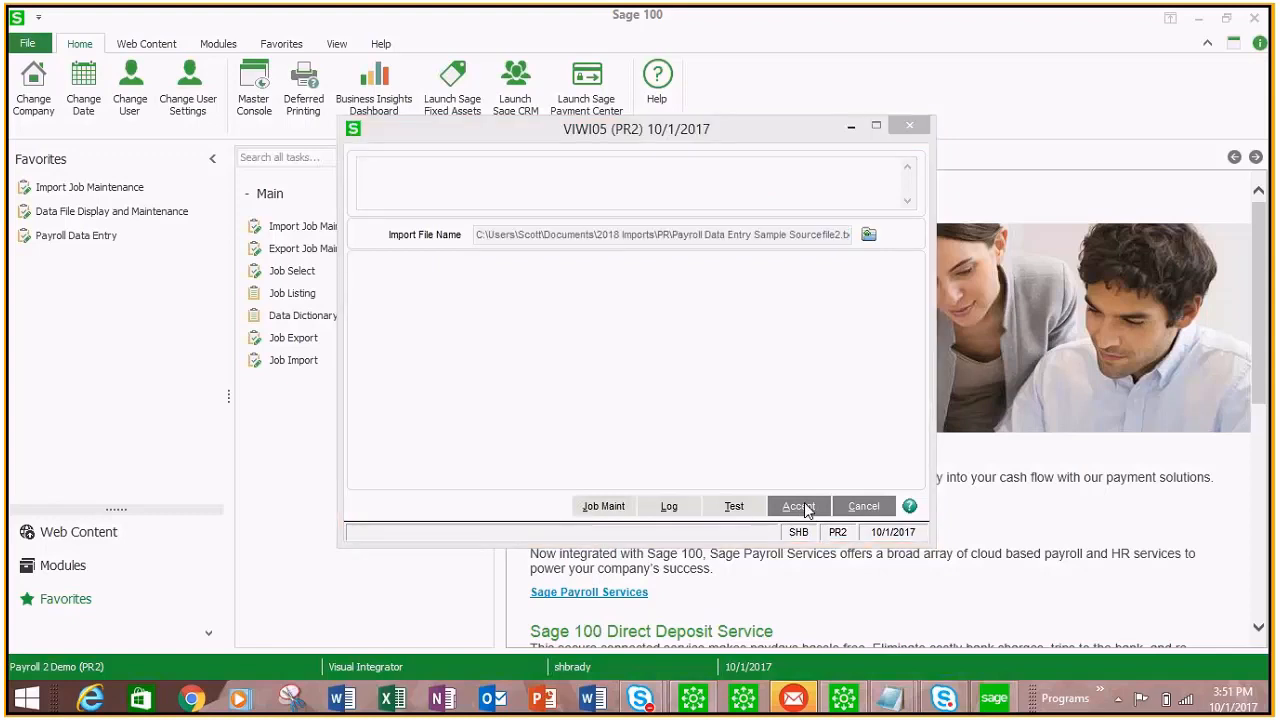
pyautogui.click(618, 270)
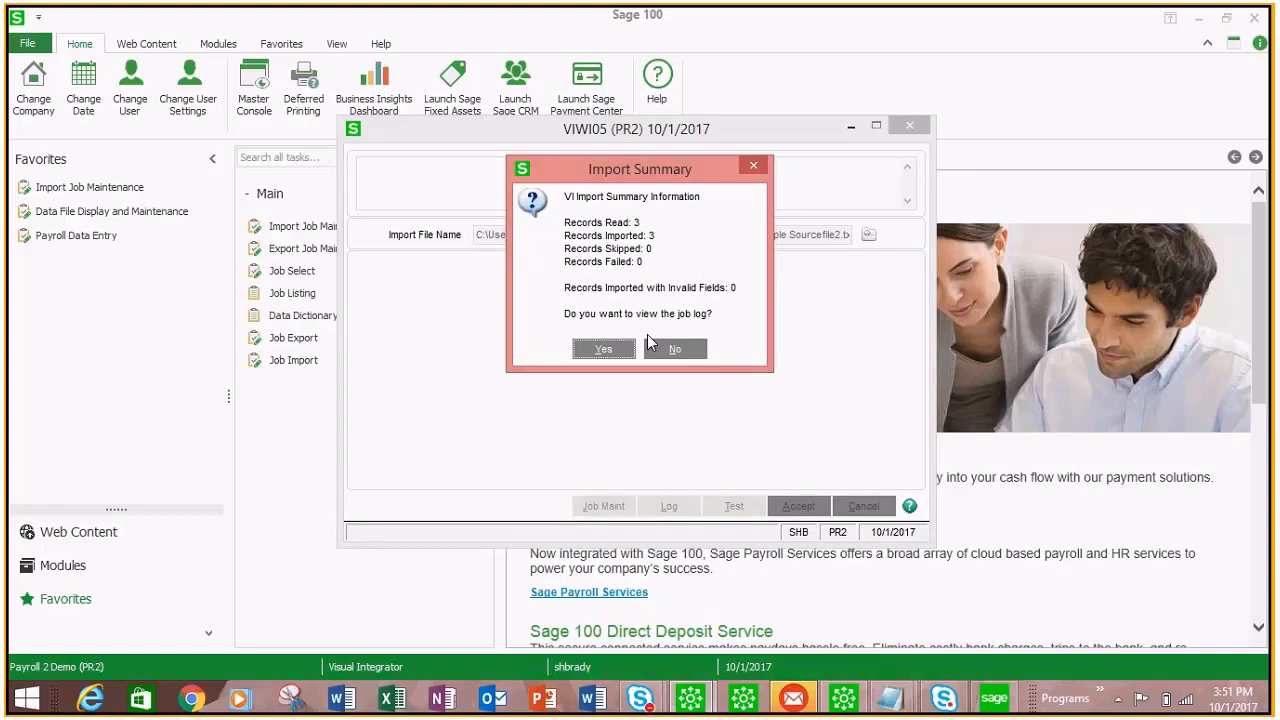
pyautogui.press('Return')
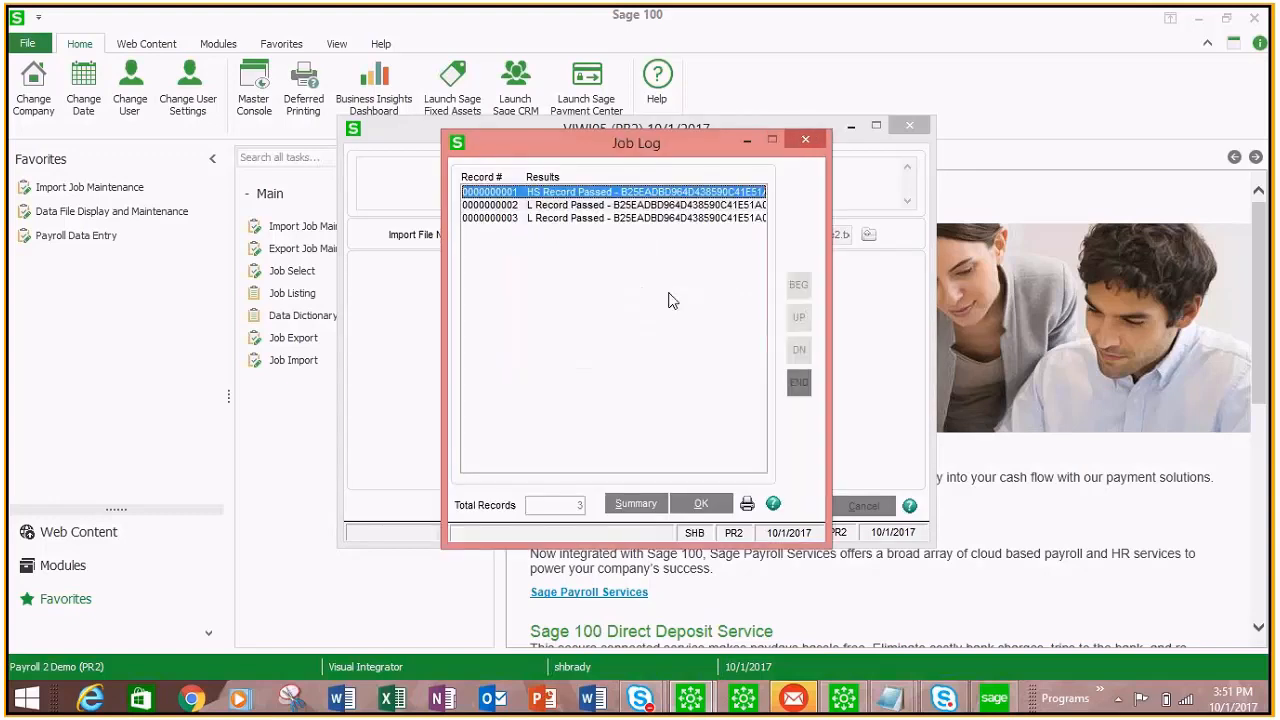
# Step: Examine the field details of all three records in the job log, then close the log
pyautogui.doubleClick(635, 195)
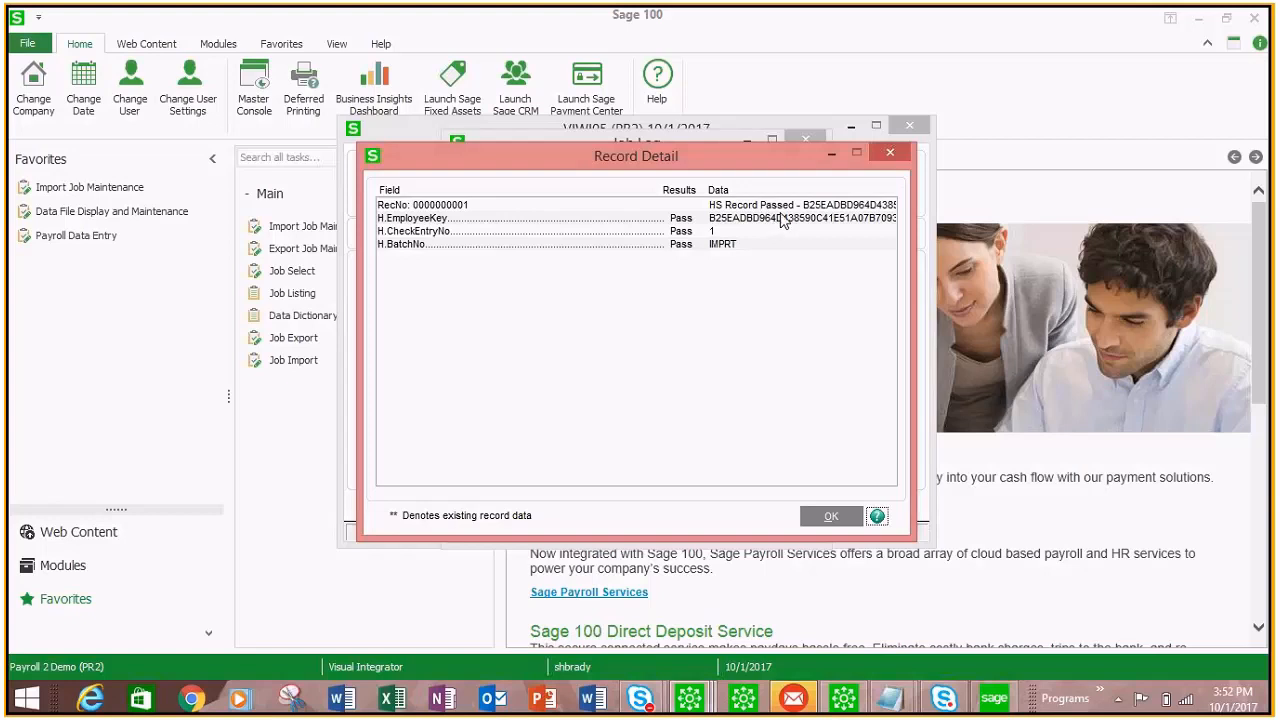
pyautogui.click(835, 517)
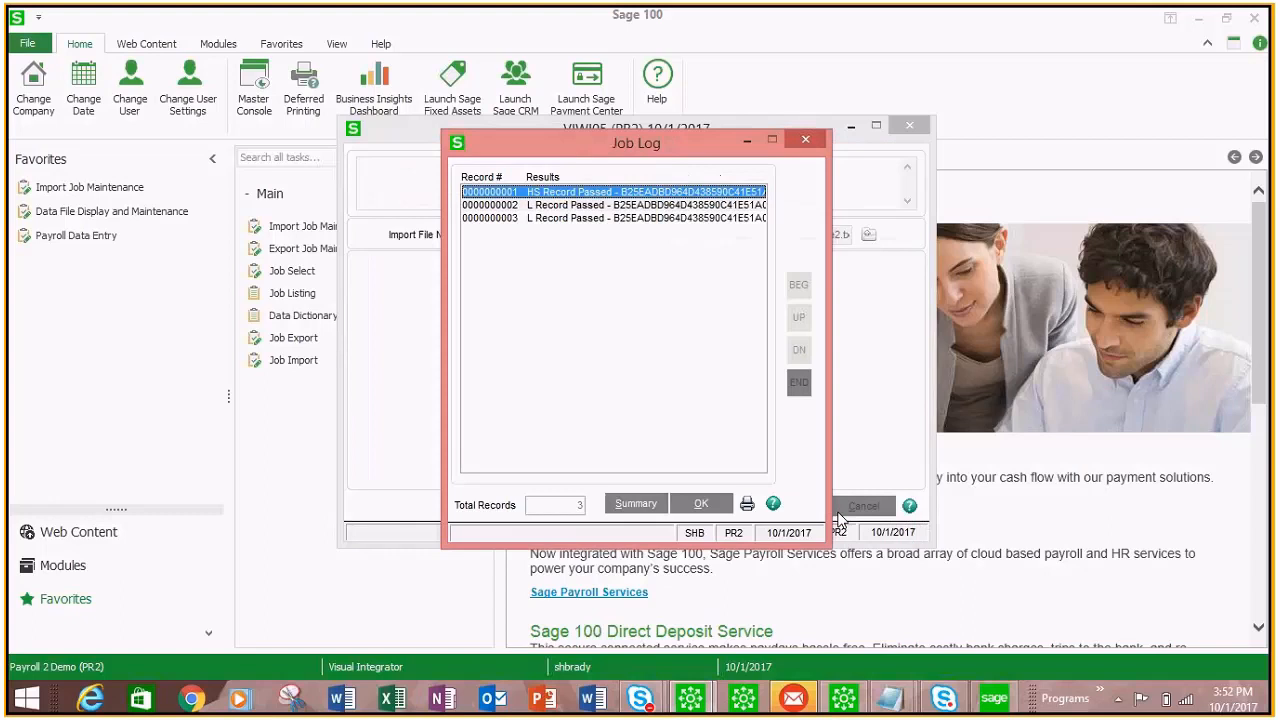
pyautogui.click(630, 206)
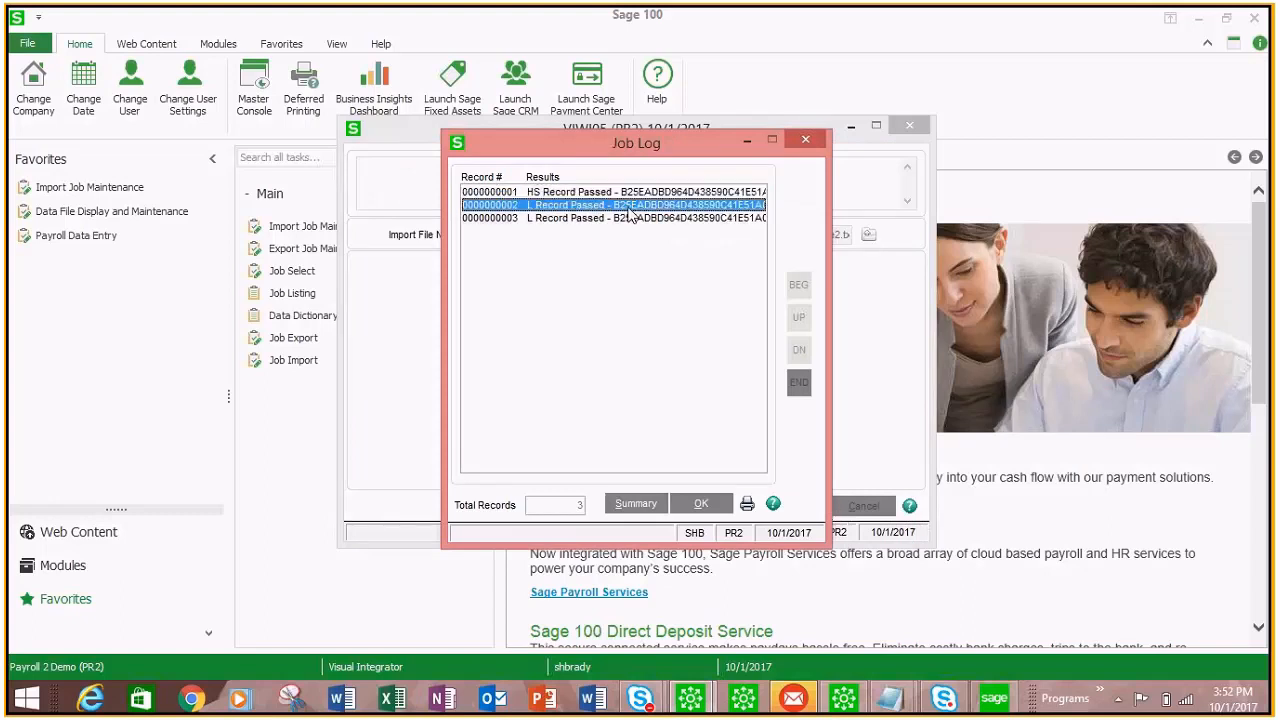
pyautogui.doubleClick(628, 210)
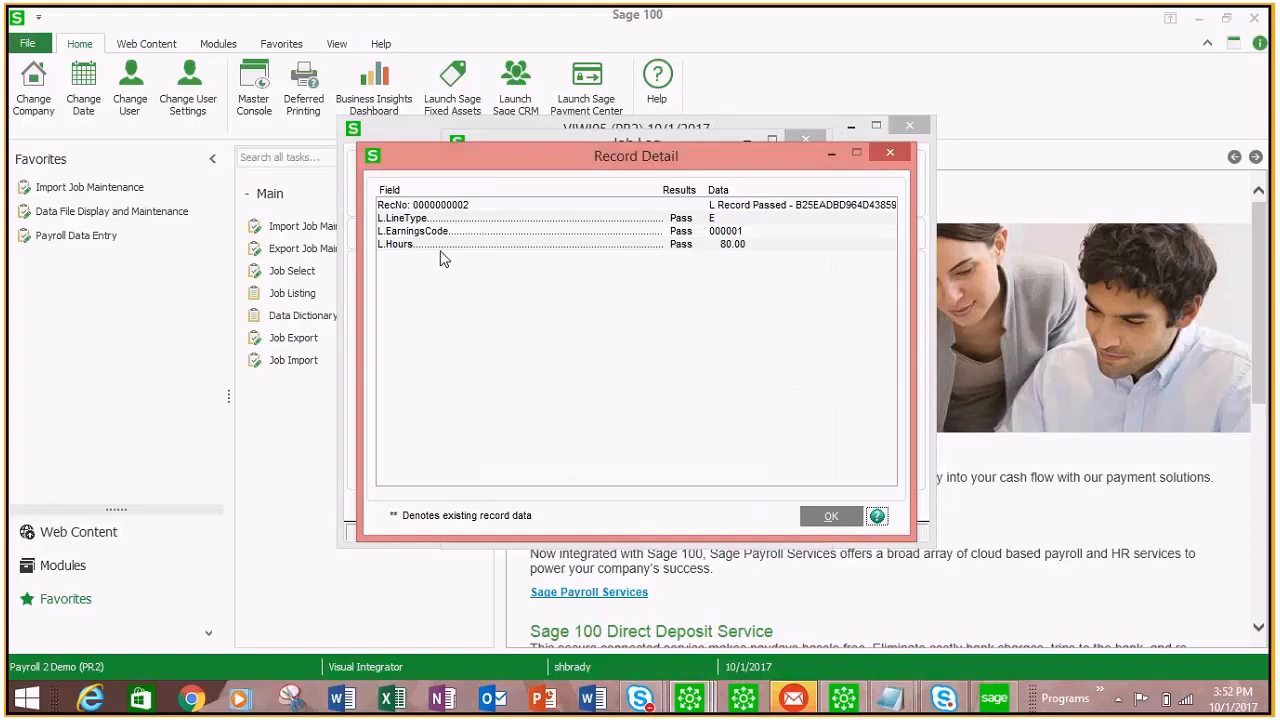
pyautogui.click(831, 512)
pyautogui.click(700, 223)
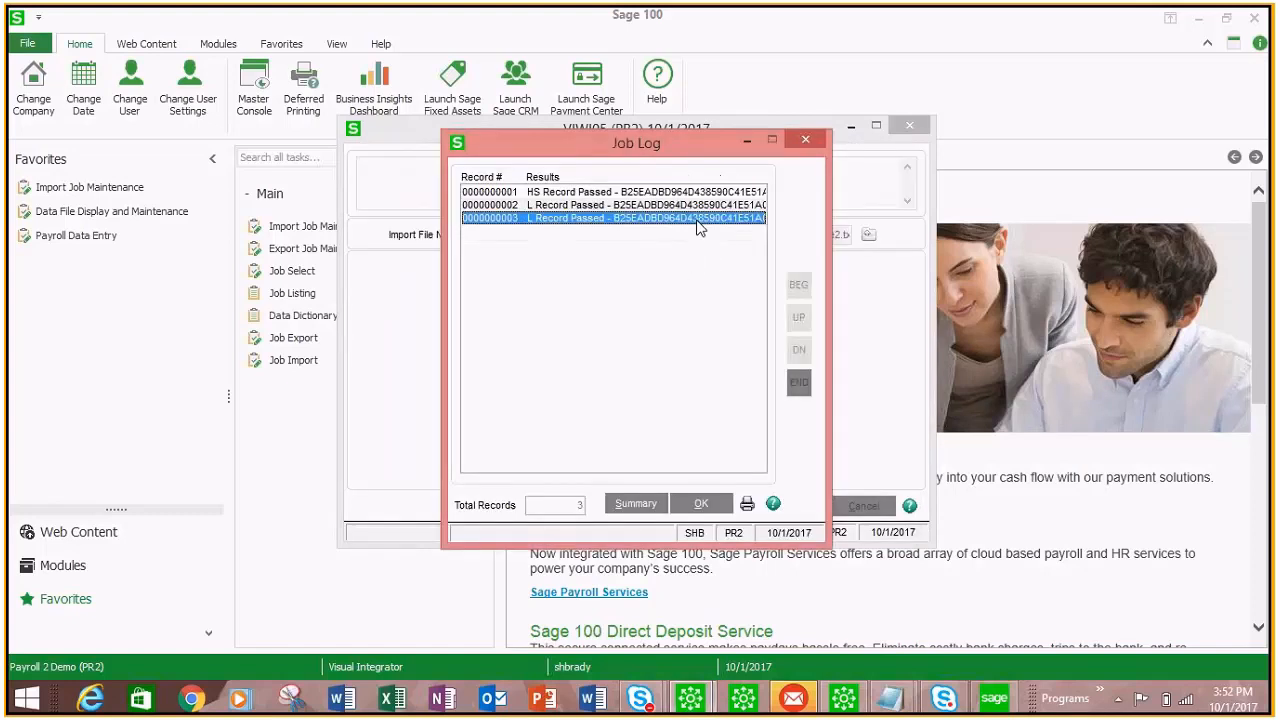
pyautogui.doubleClick(703, 228)
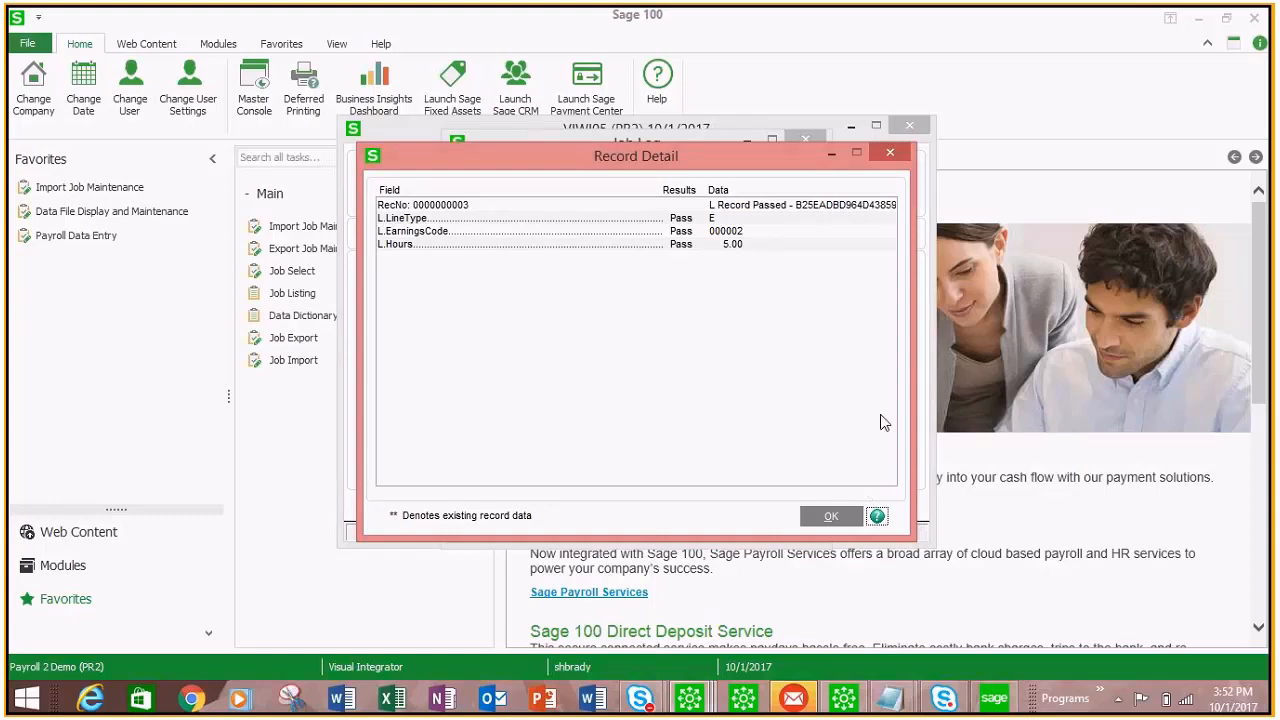
pyautogui.click(845, 517)
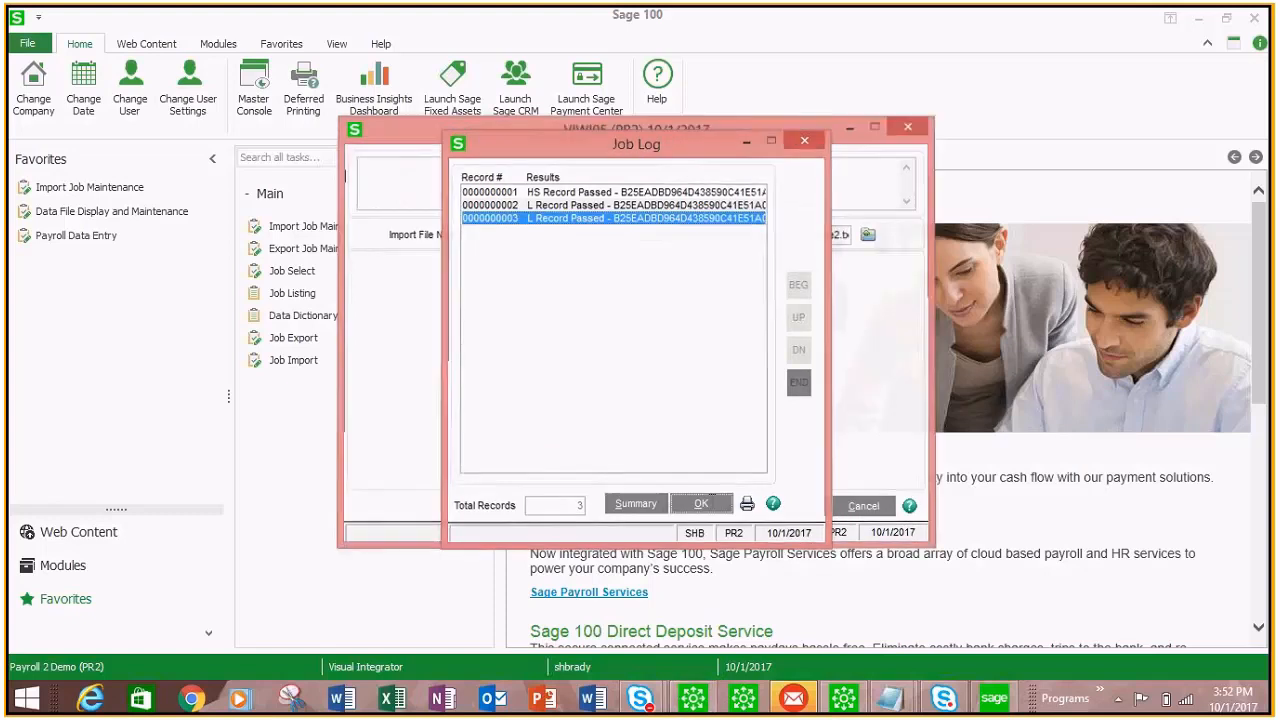
pyautogui.click(701, 503)
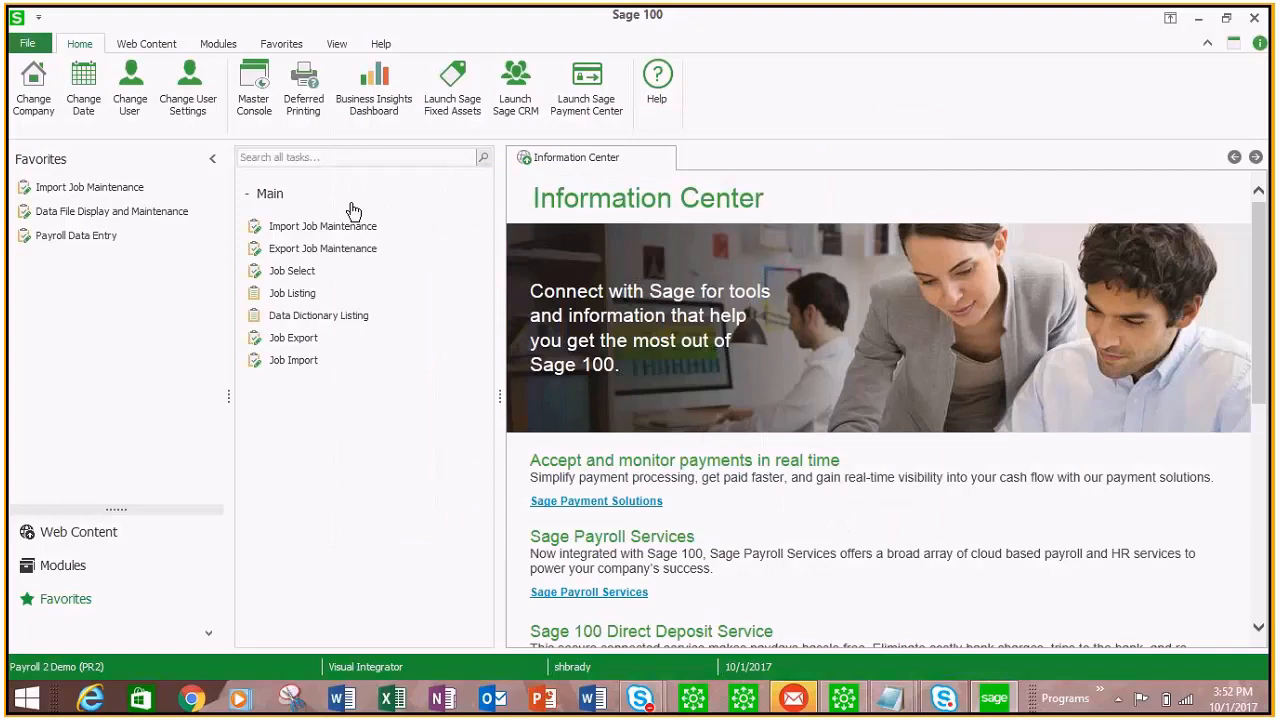
# Step: Open batch IMPRT in Payroll Data Entry and accept its existing biweekly pay cycle settings
pyautogui.click(76, 240)
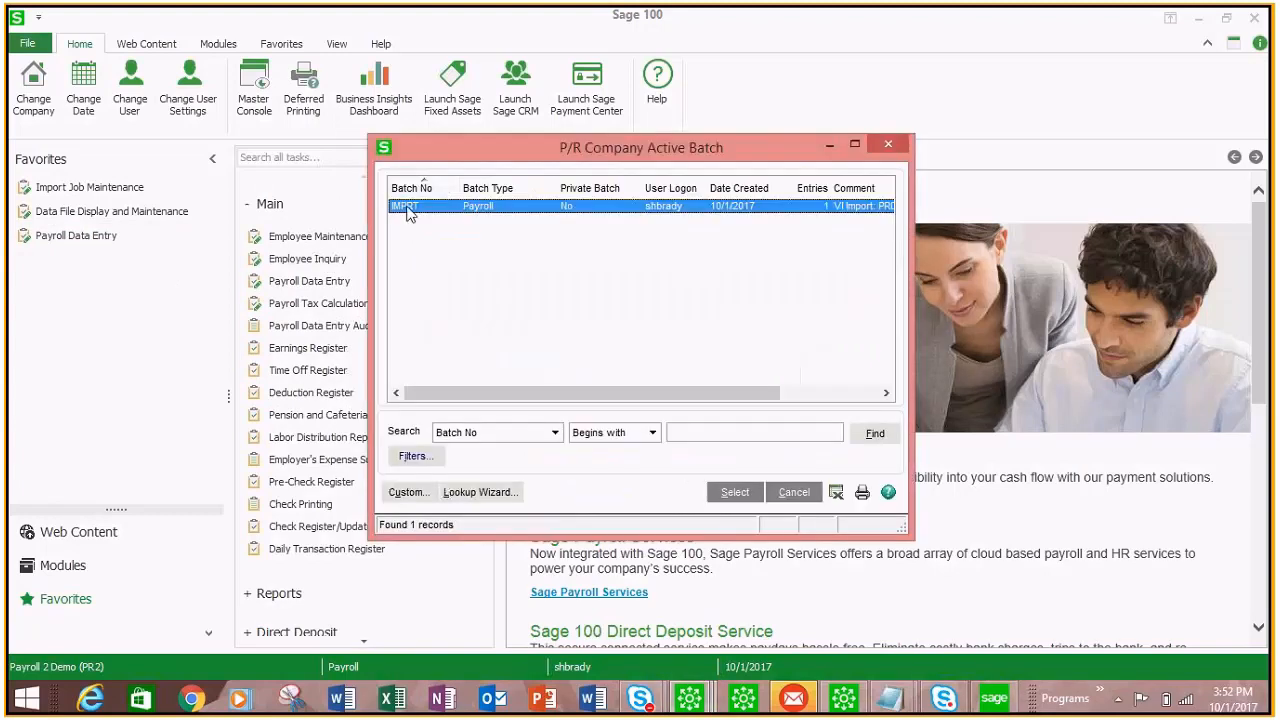
pyautogui.click(735, 494)
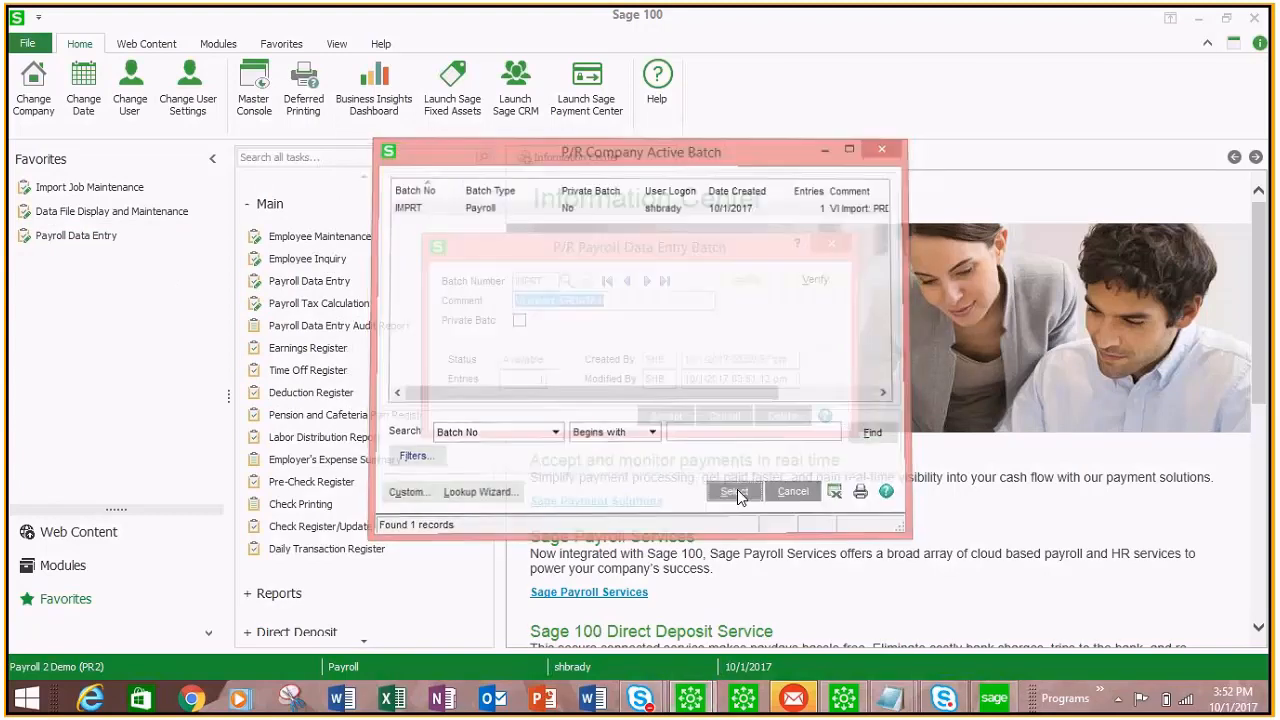
pyautogui.click(668, 422)
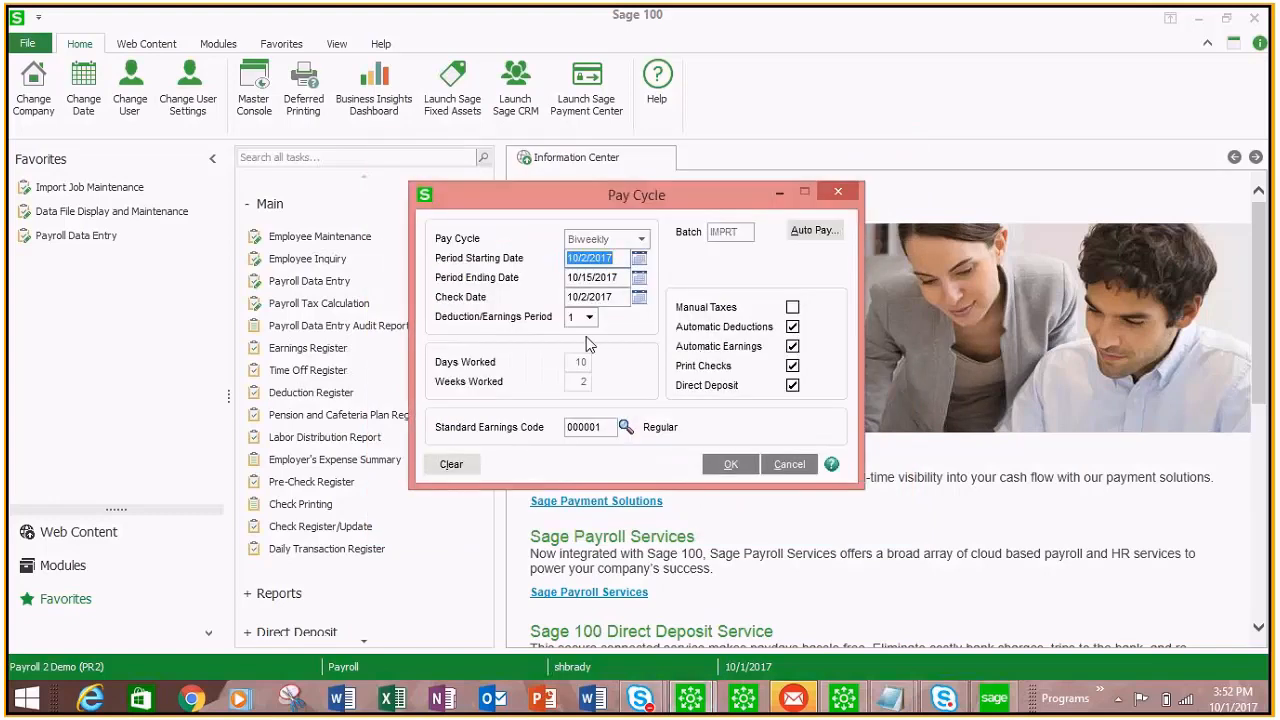
pyautogui.press('Return')
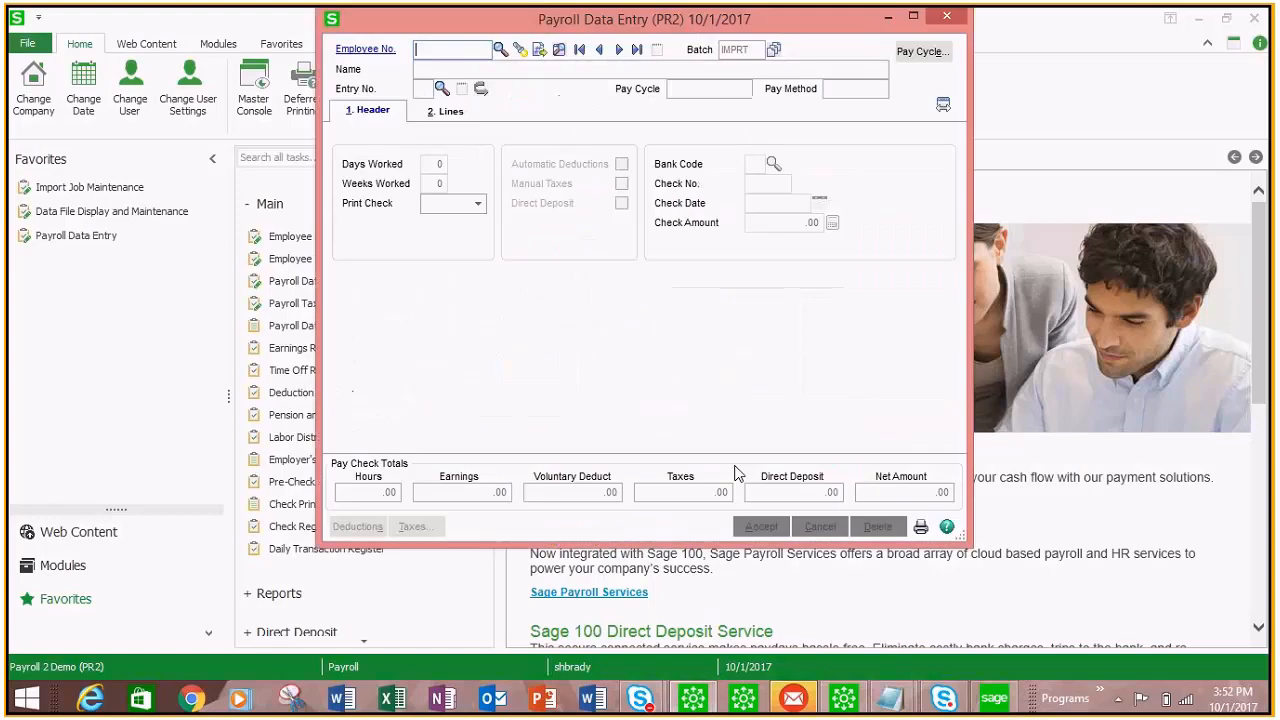
# Step: Examine the header and earnings lines of the imported employee's payroll entry, then close Payroll Data Entry
pyautogui.click(519, 51)
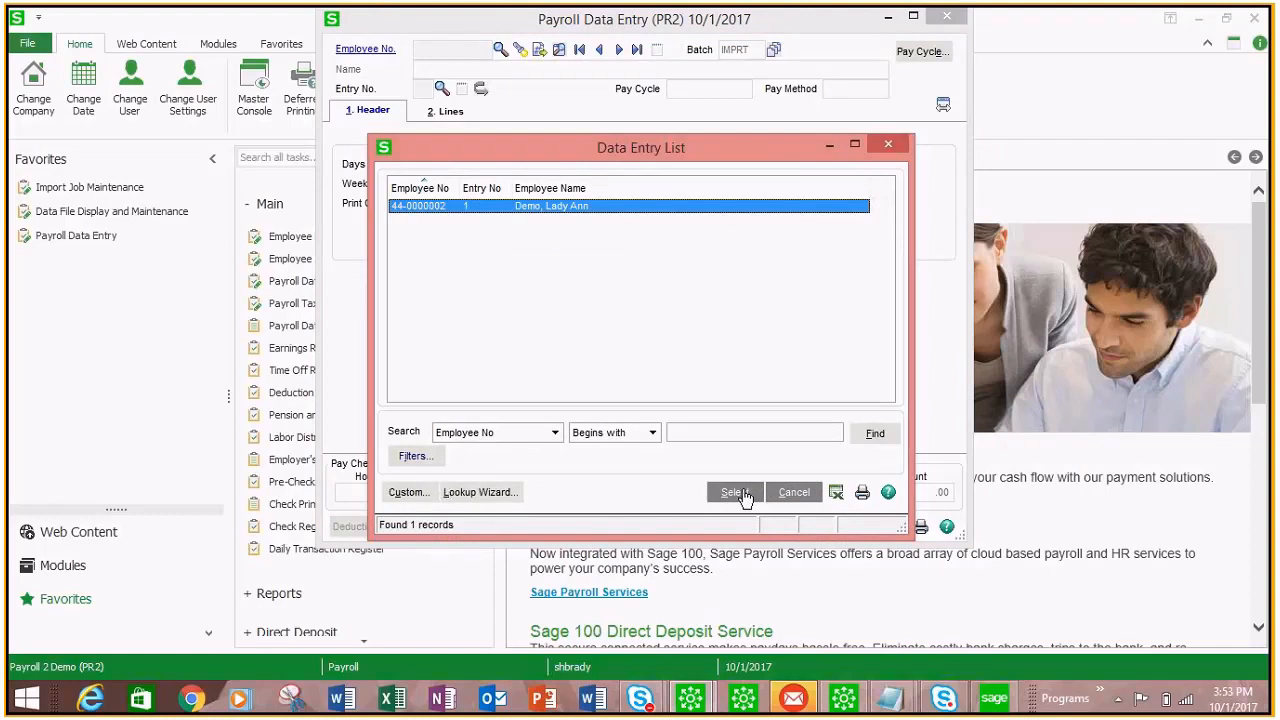
pyautogui.click(736, 492)
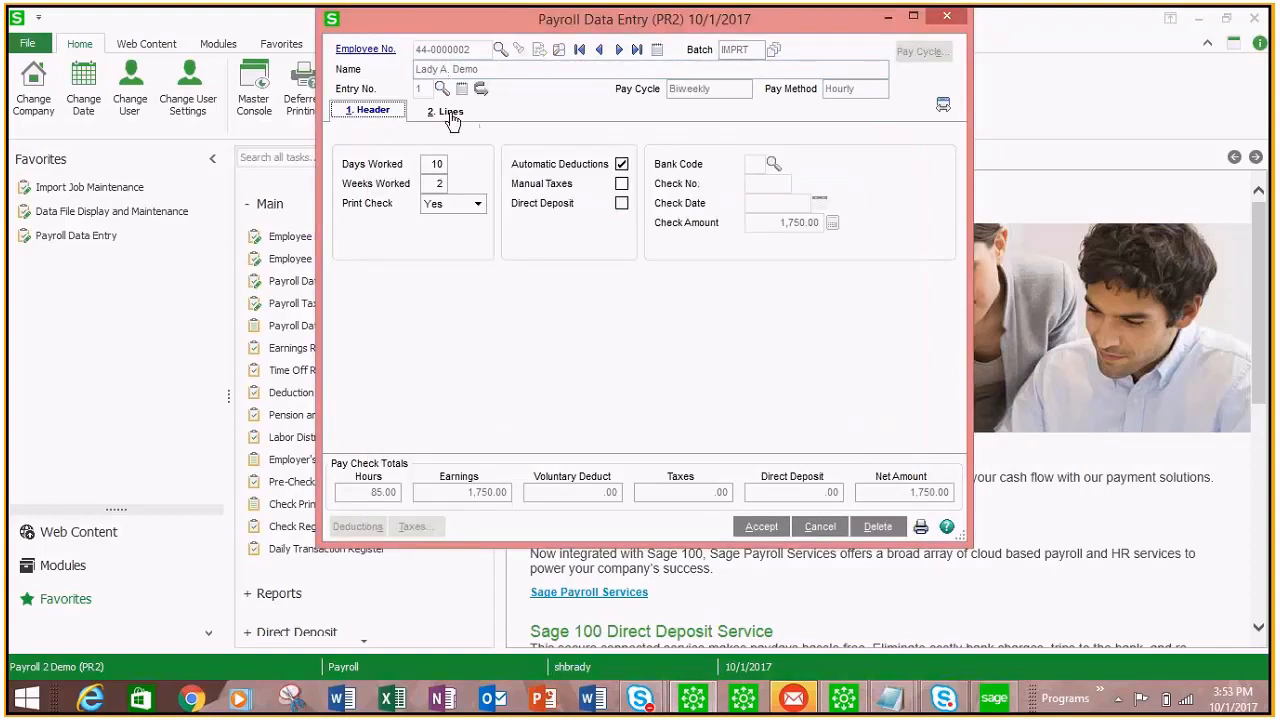
pyautogui.click(450, 115)
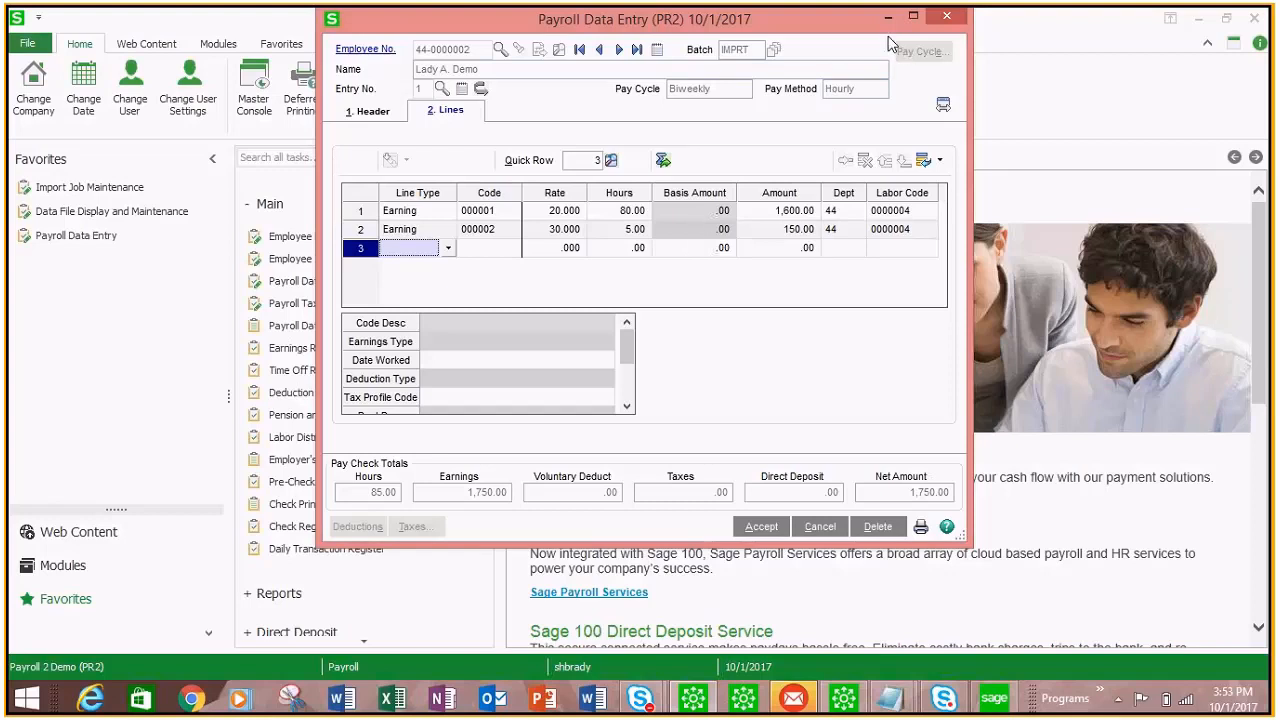
pyautogui.click(949, 18)
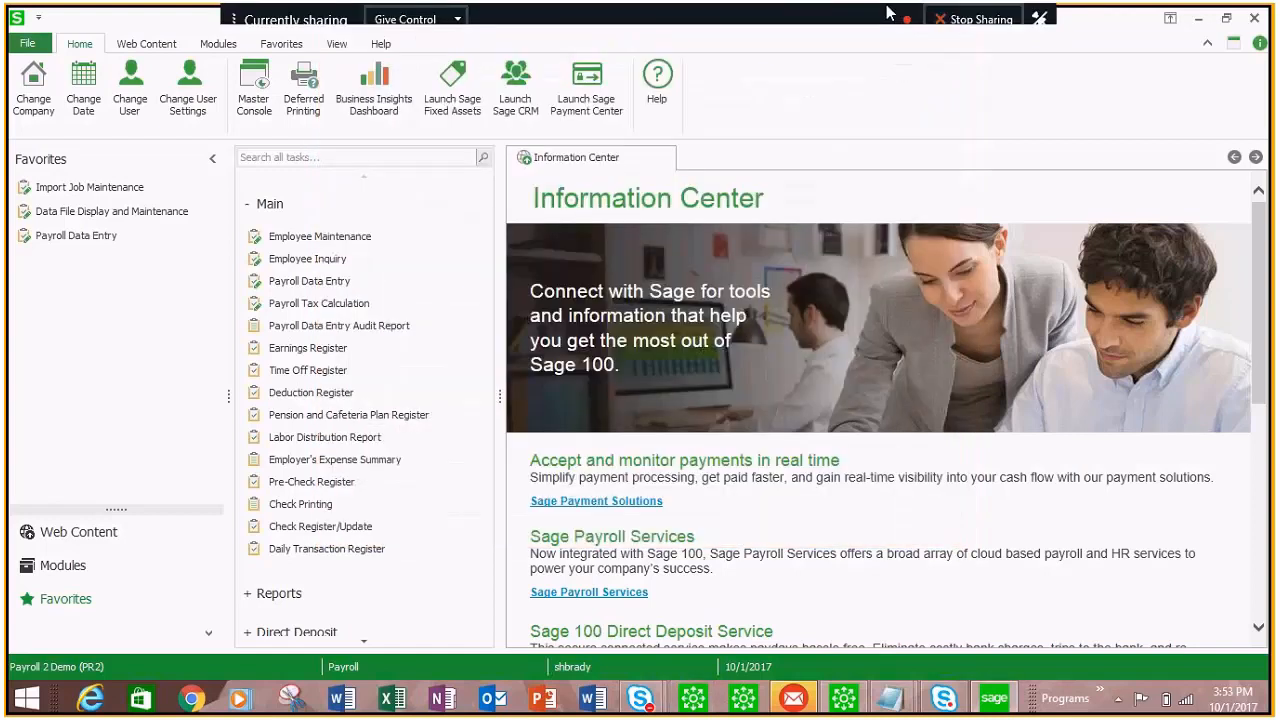
# Step: Delete the IMPRT batch from Payroll Data Entry and close the batch window
pyautogui.click(298, 287)
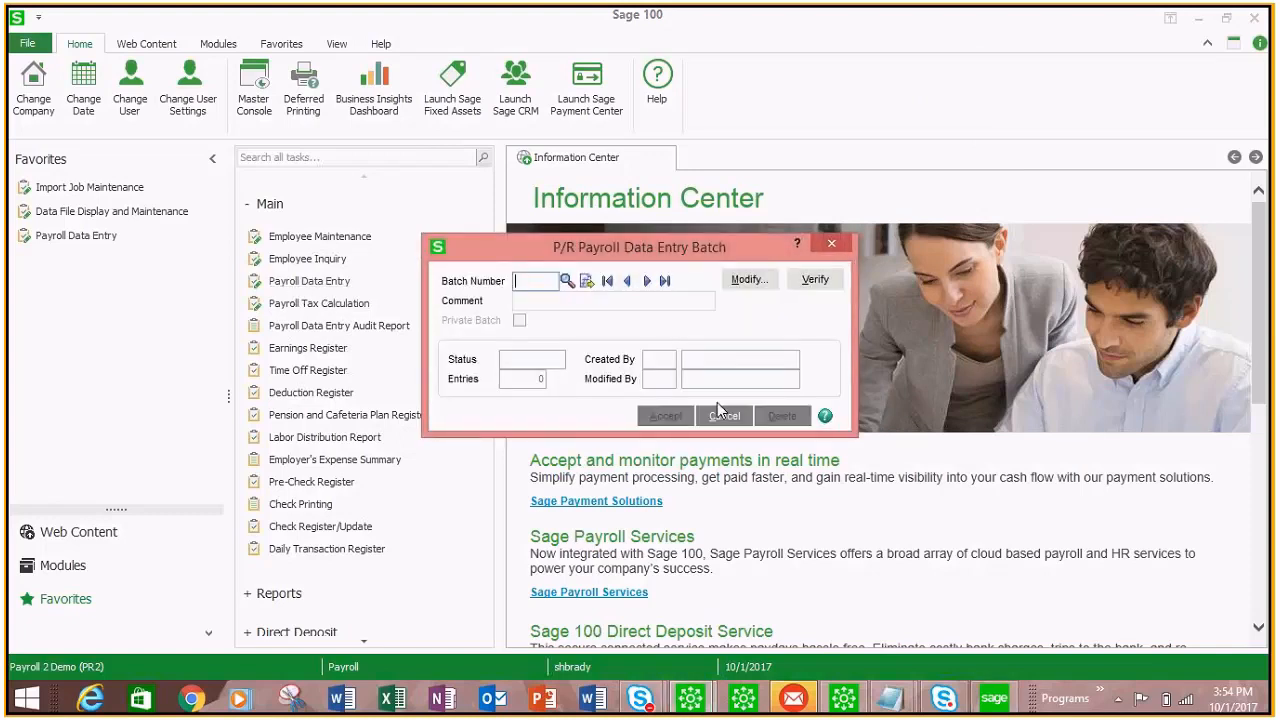
pyautogui.click(568, 281)
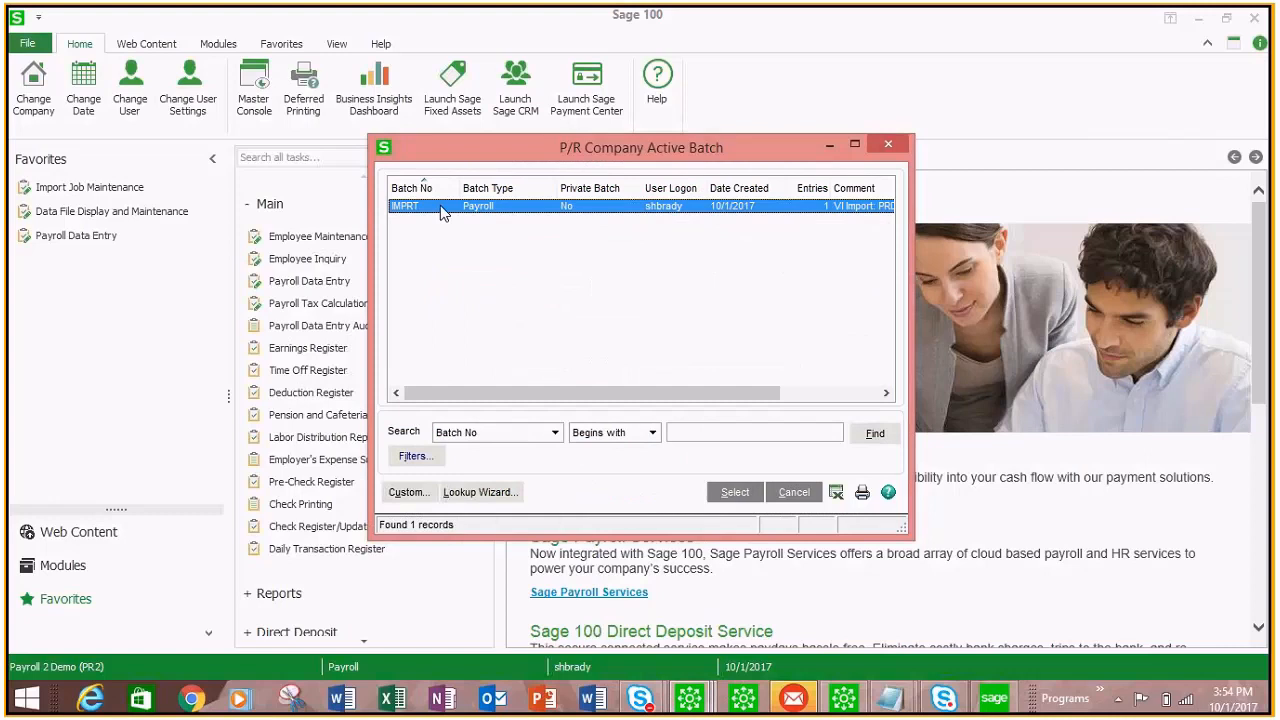
pyautogui.click(736, 492)
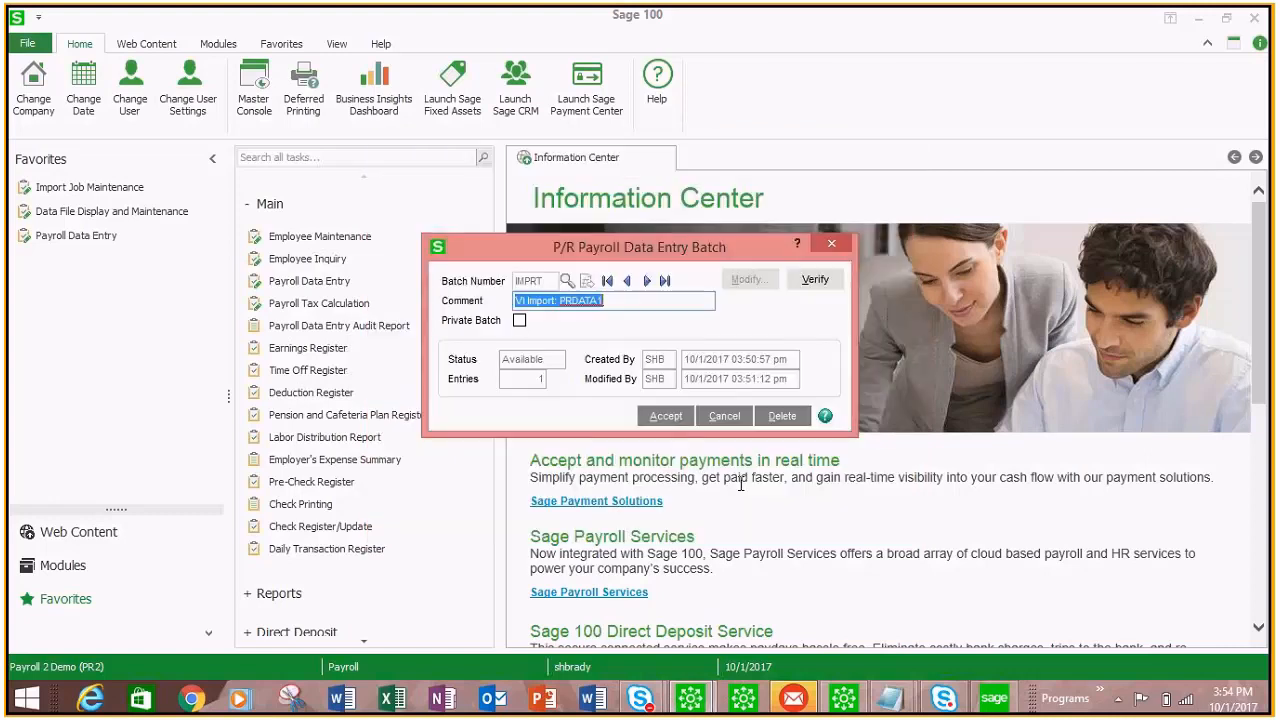
pyautogui.click(779, 418)
pyautogui.click(606, 269)
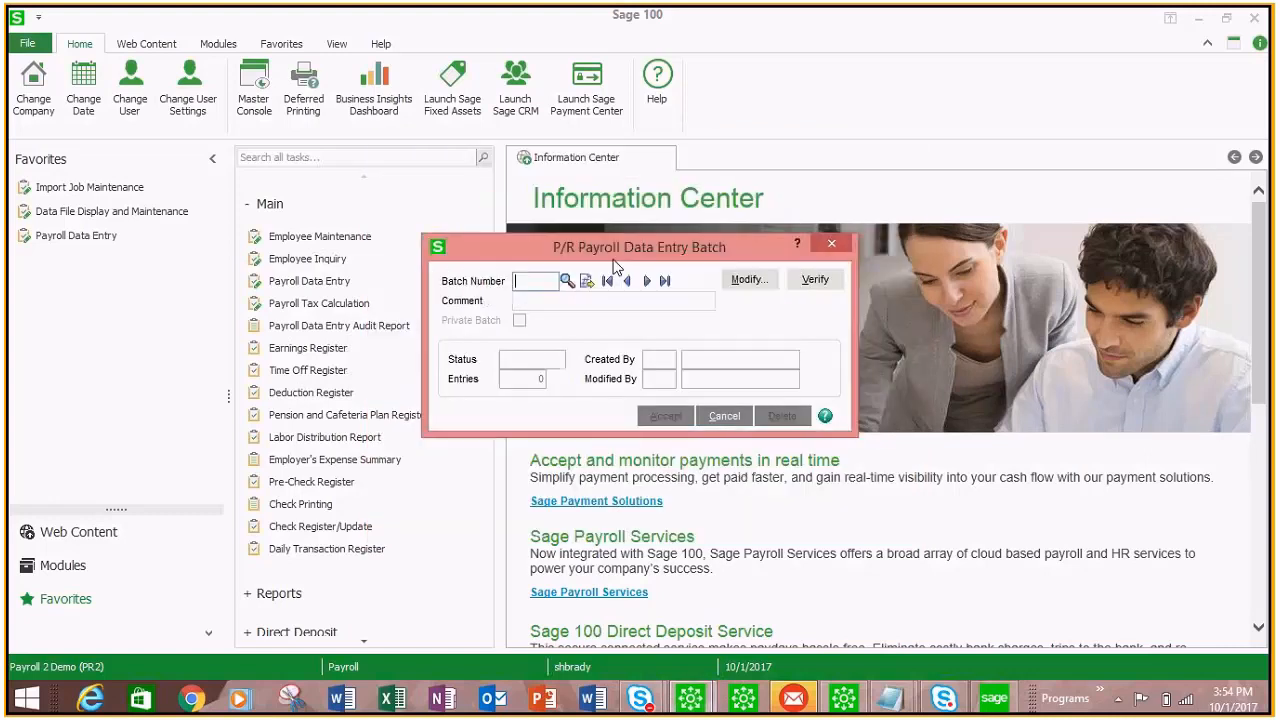
pyautogui.click(831, 243)
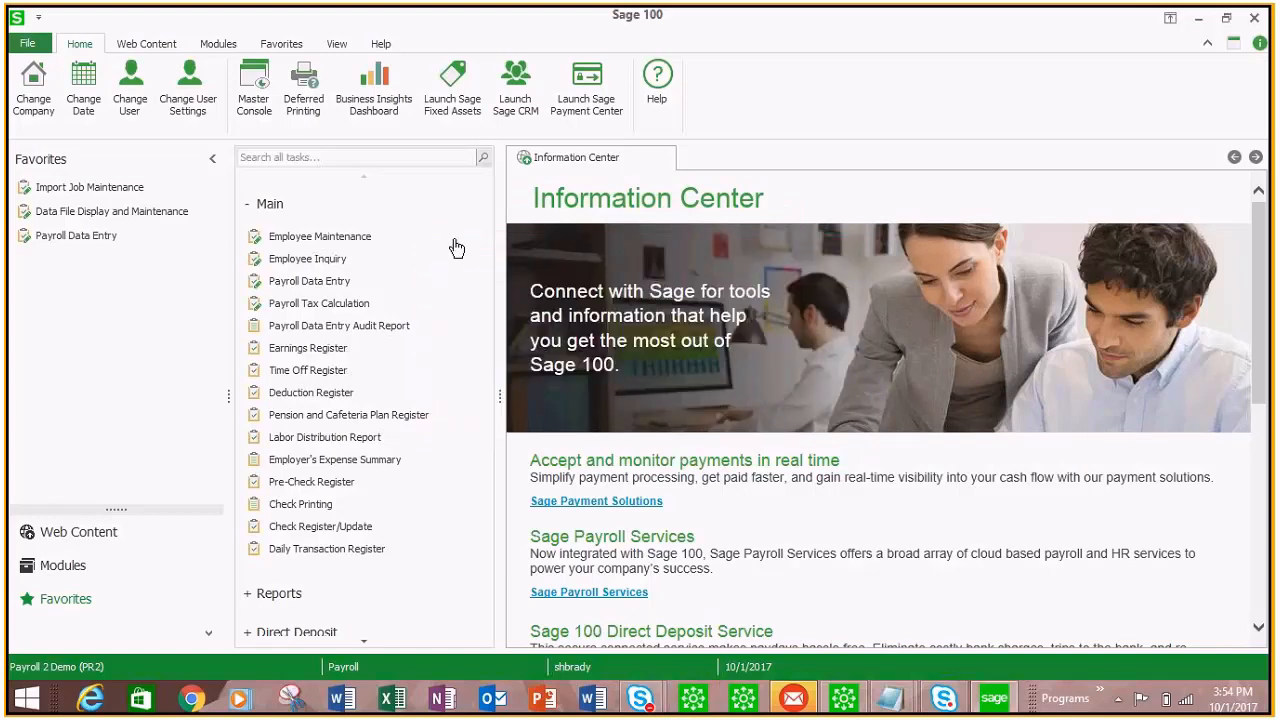
# Step: Open the existing import job PRDATA2 in Import Job Maintenance
pyautogui.click(86, 188)
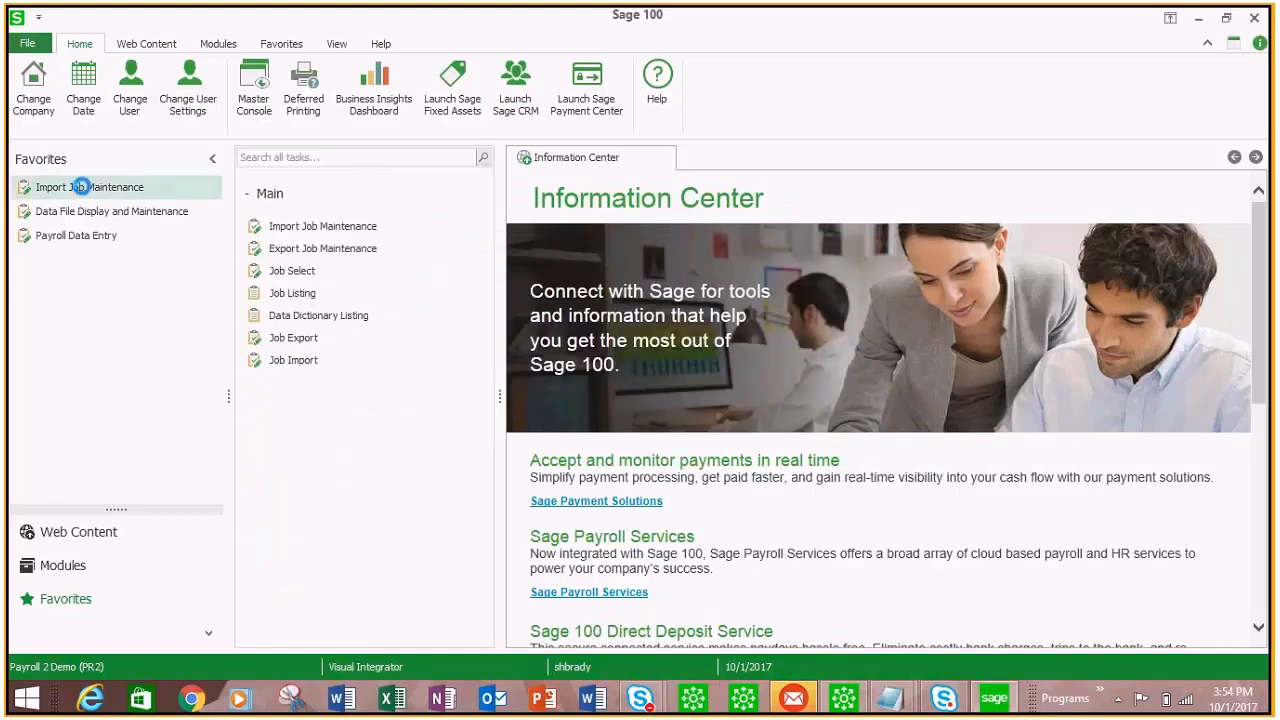
pyautogui.click(283, 222)
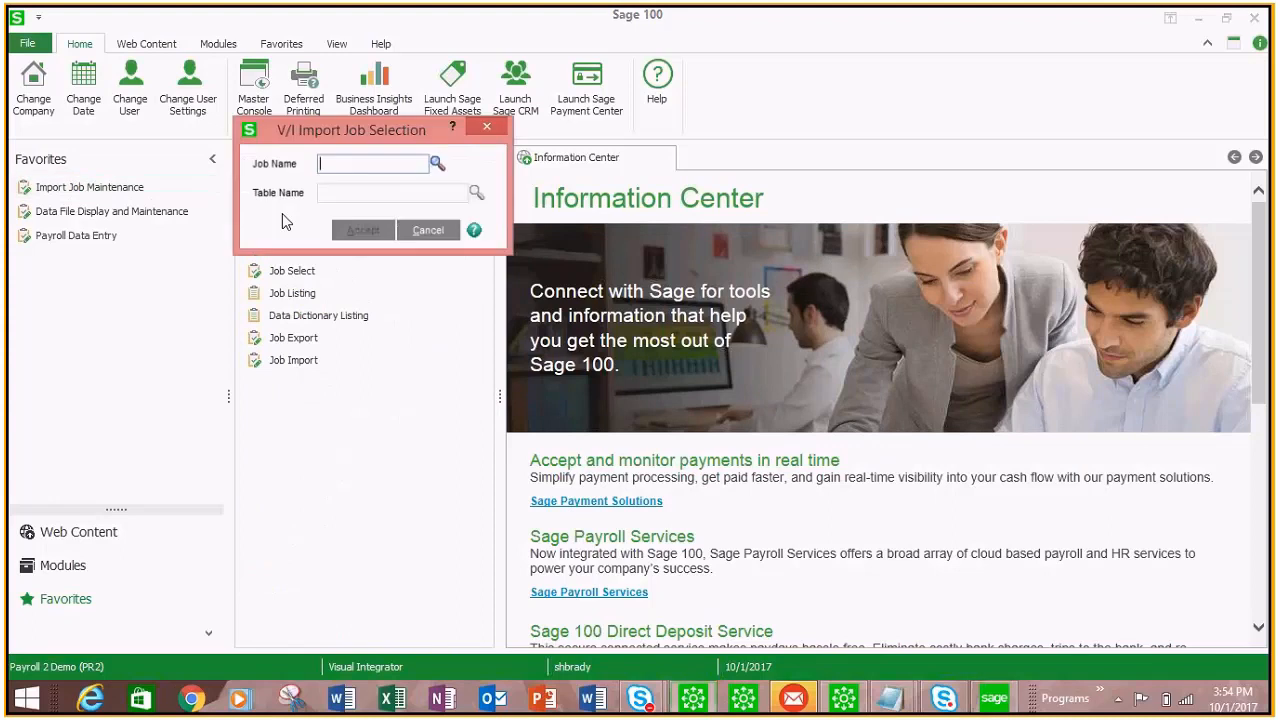
pyautogui.click(438, 164)
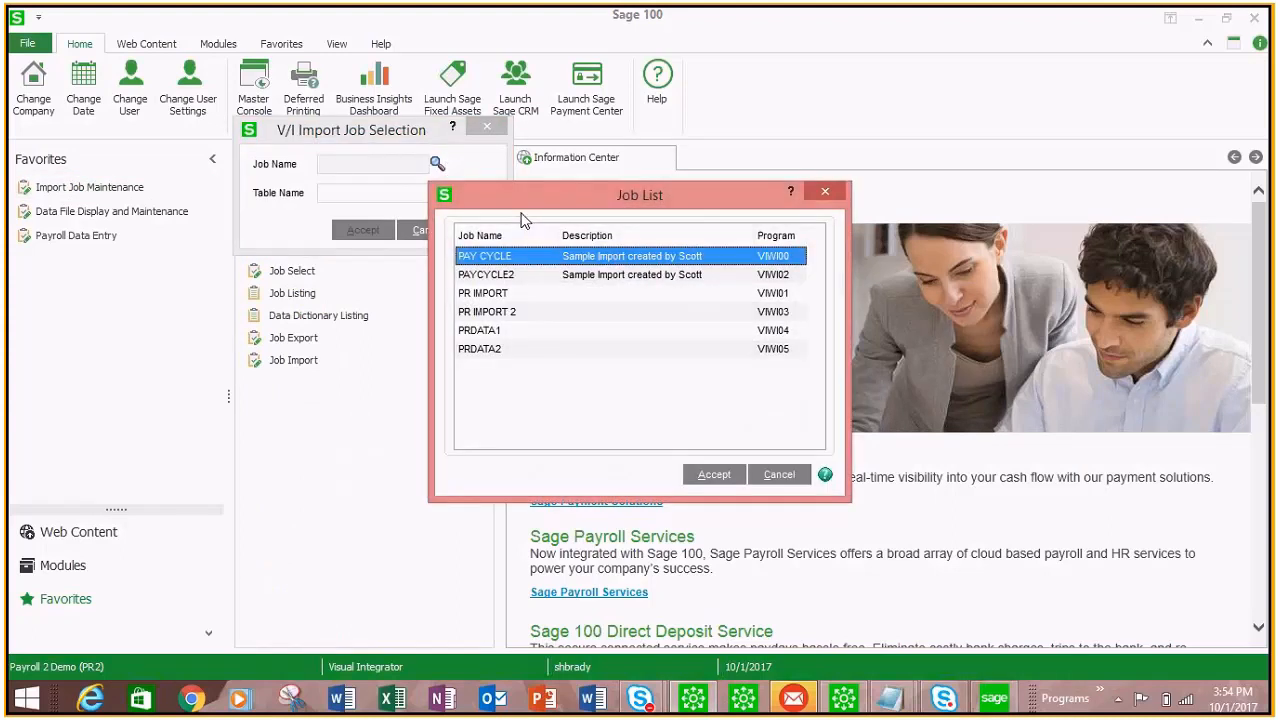
pyautogui.click(497, 350)
pyautogui.click(700, 476)
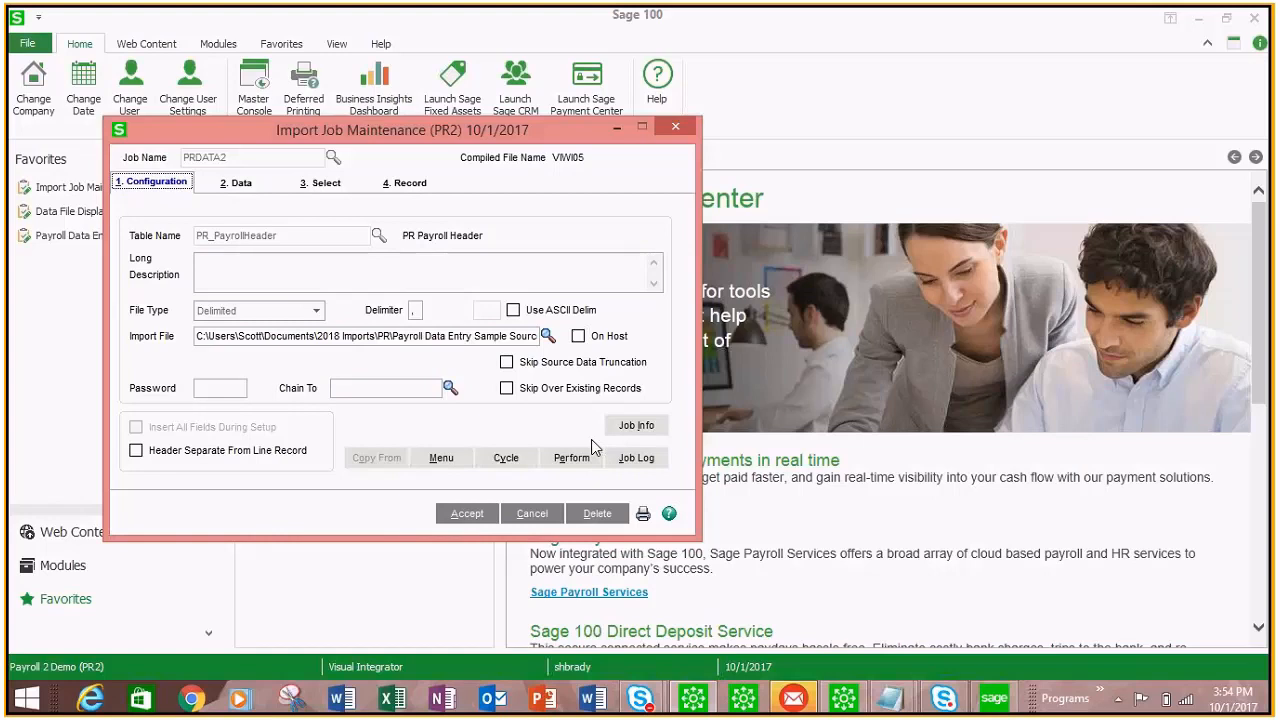
# Step: Set the command of PRDATA2's Before Write header perform to tmp = coBusiness'PreWrite( 1 ) and save the perform
pyautogui.click(573, 458)
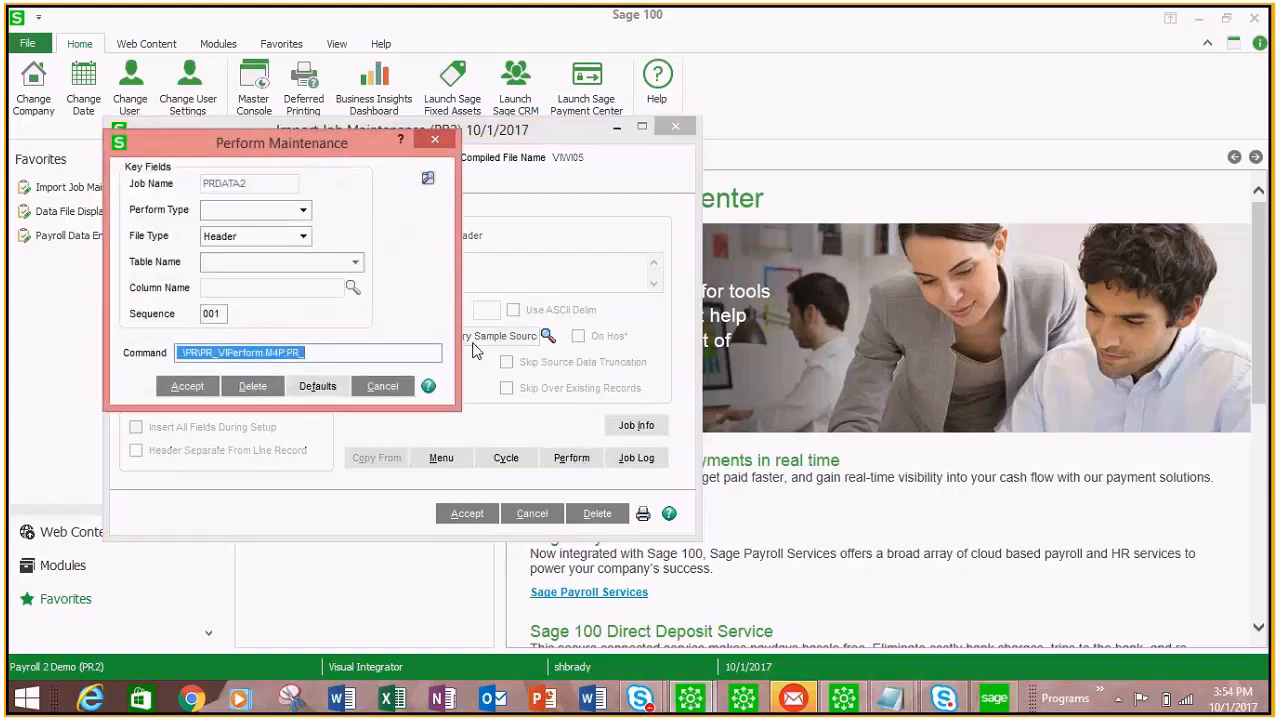
pyautogui.click(428, 181)
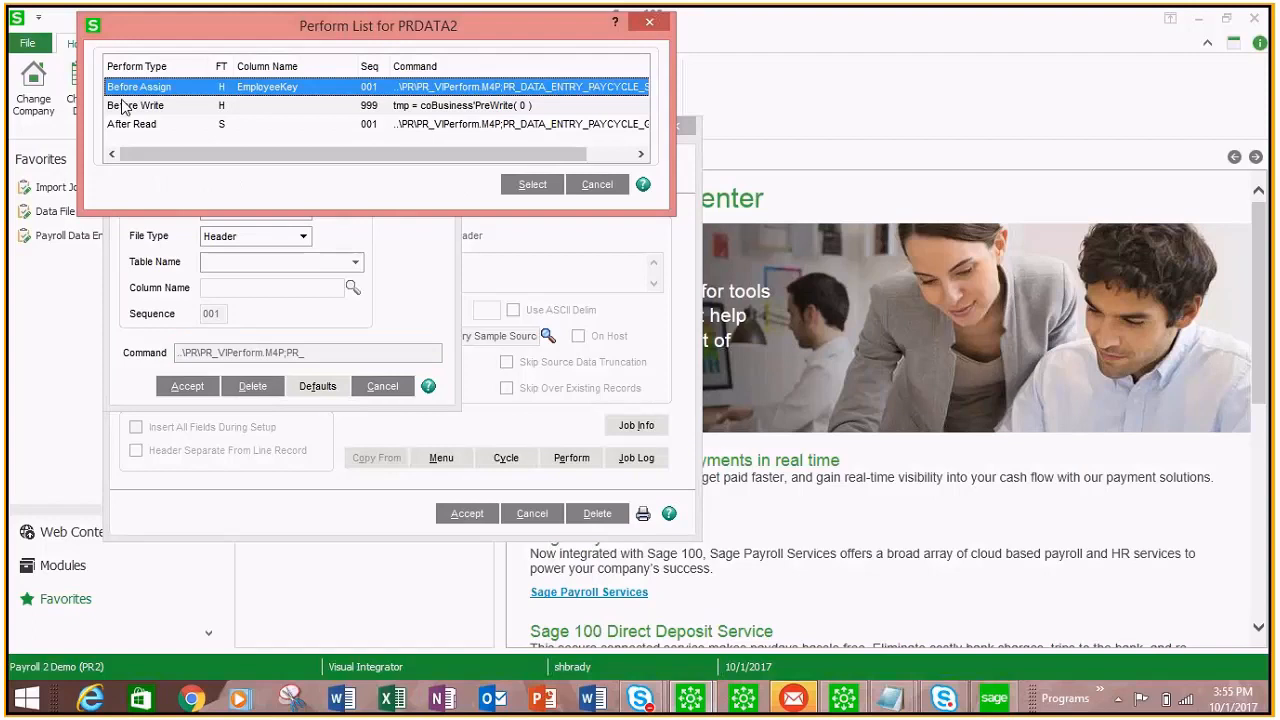
pyautogui.click(505, 105)
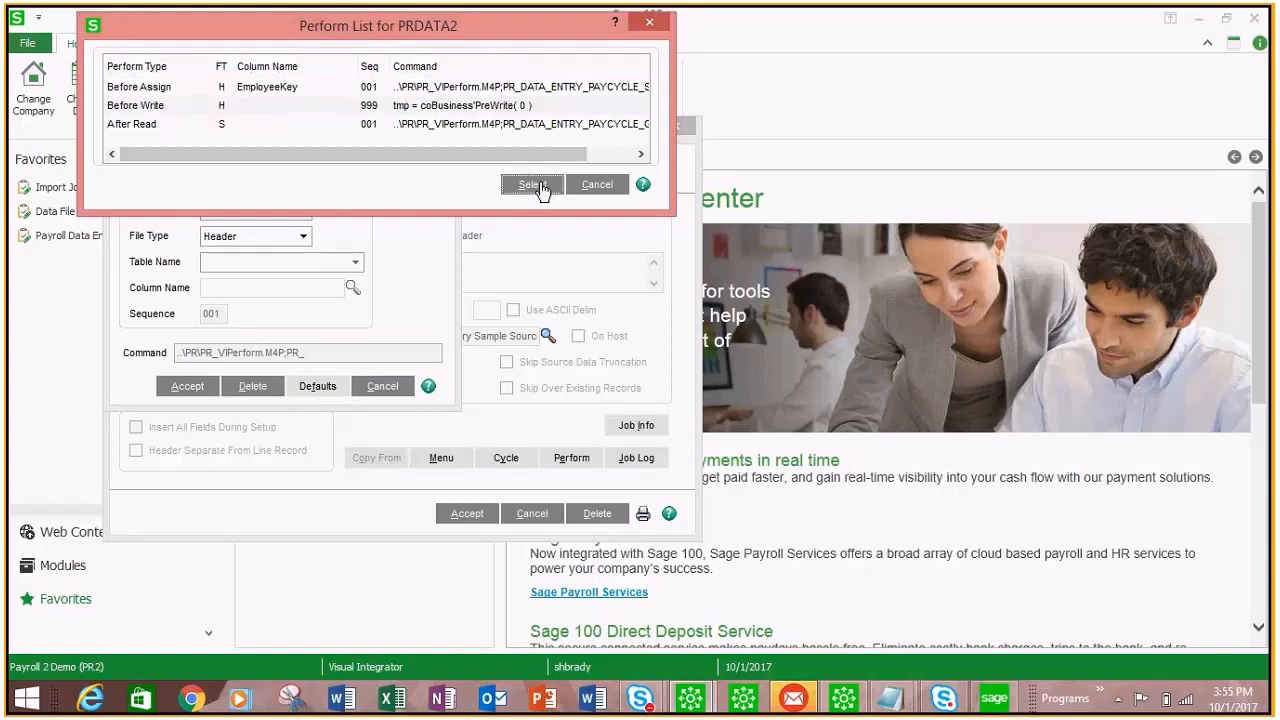
pyautogui.click(532, 184)
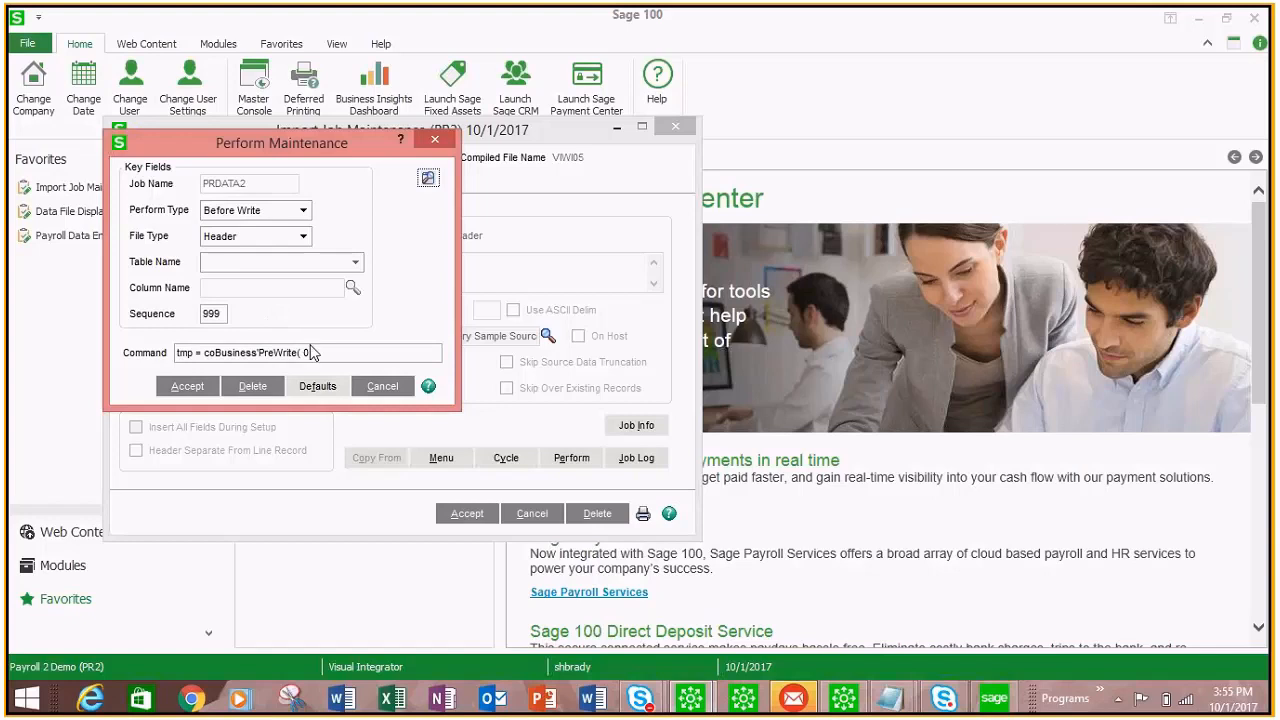
pyautogui.write(')')
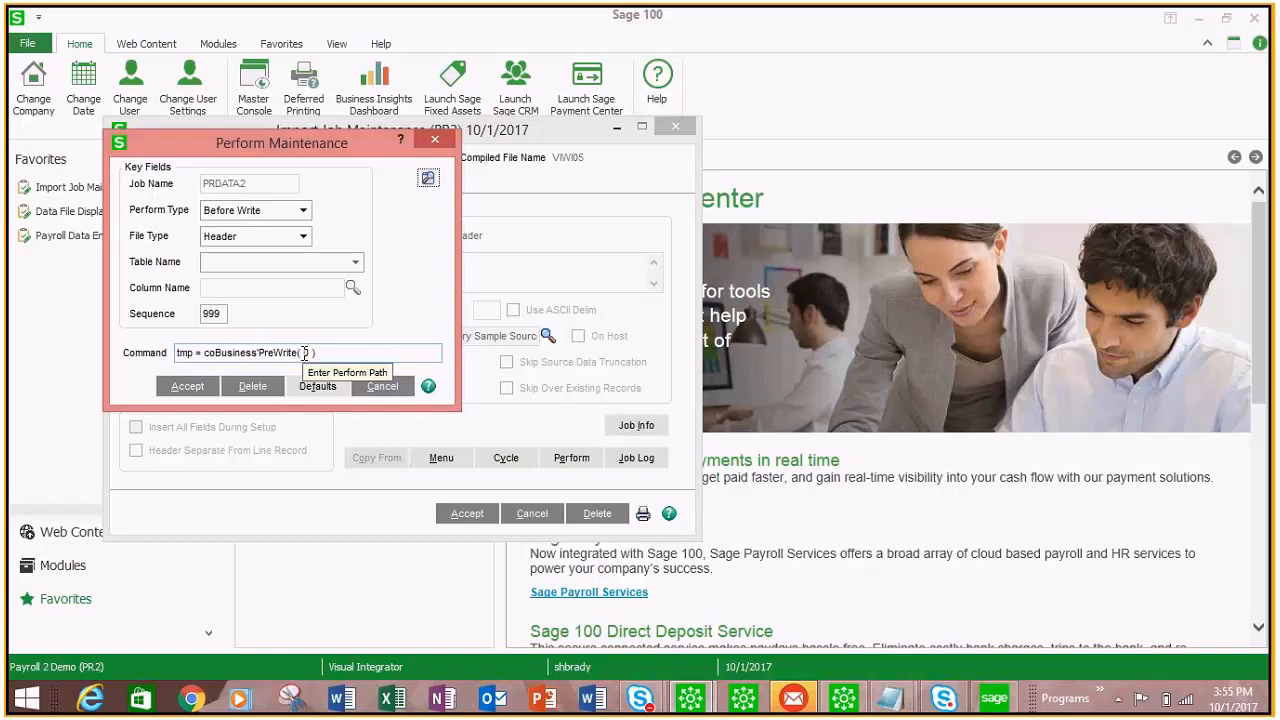
pyautogui.doubleClick(305, 352)
pyautogui.write('1')
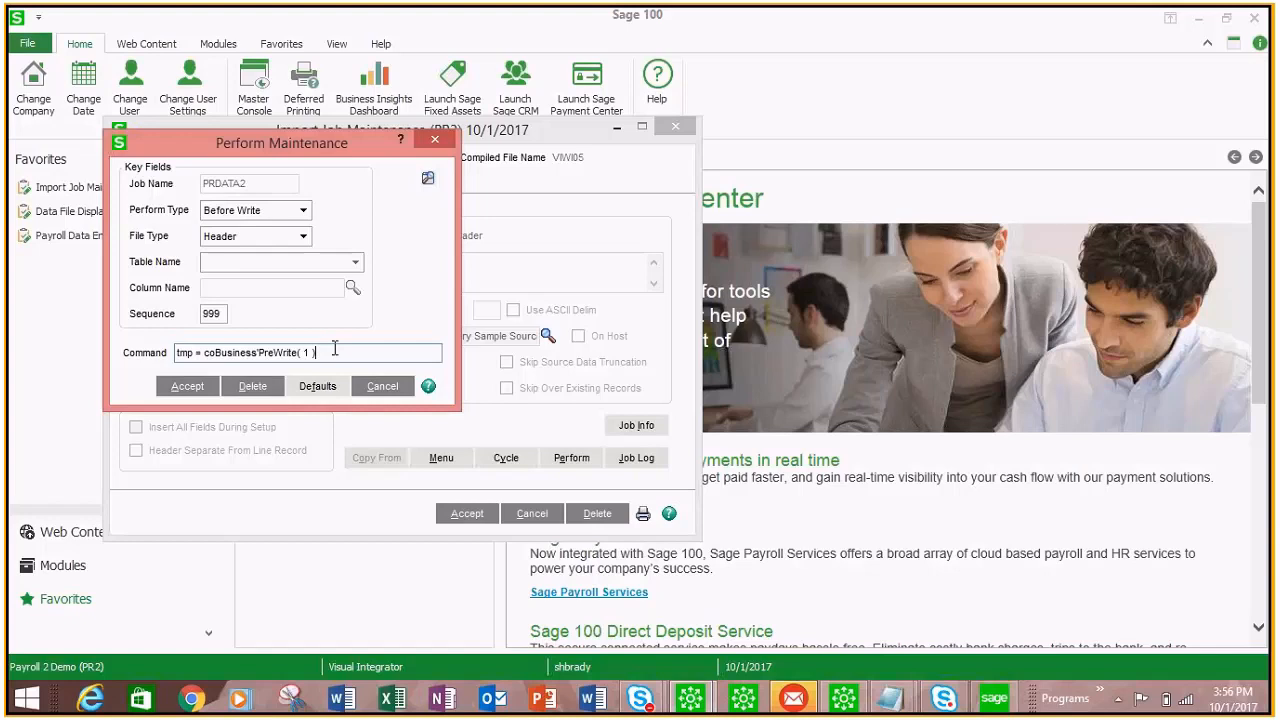
pyautogui.click(188, 387)
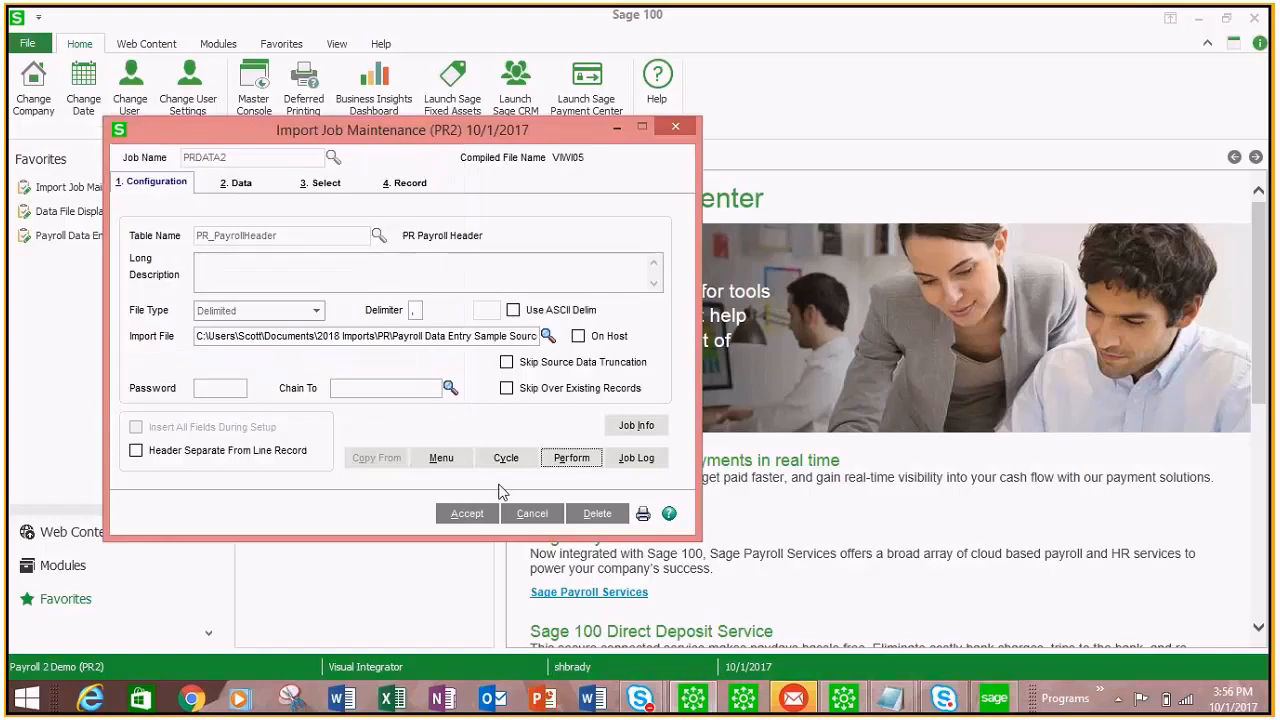
# Step: Check the Before Write command in PRDATA2's perform list and close the list
pyautogui.click(568, 460)
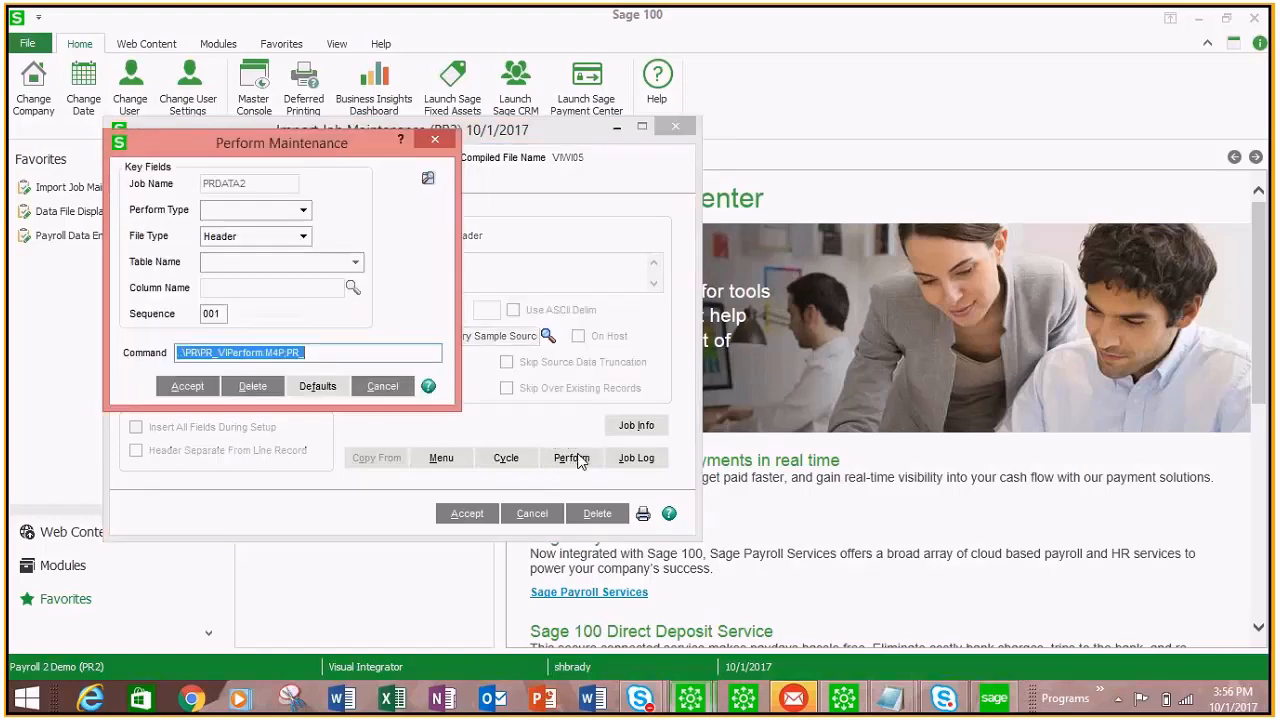
pyautogui.click(428, 178)
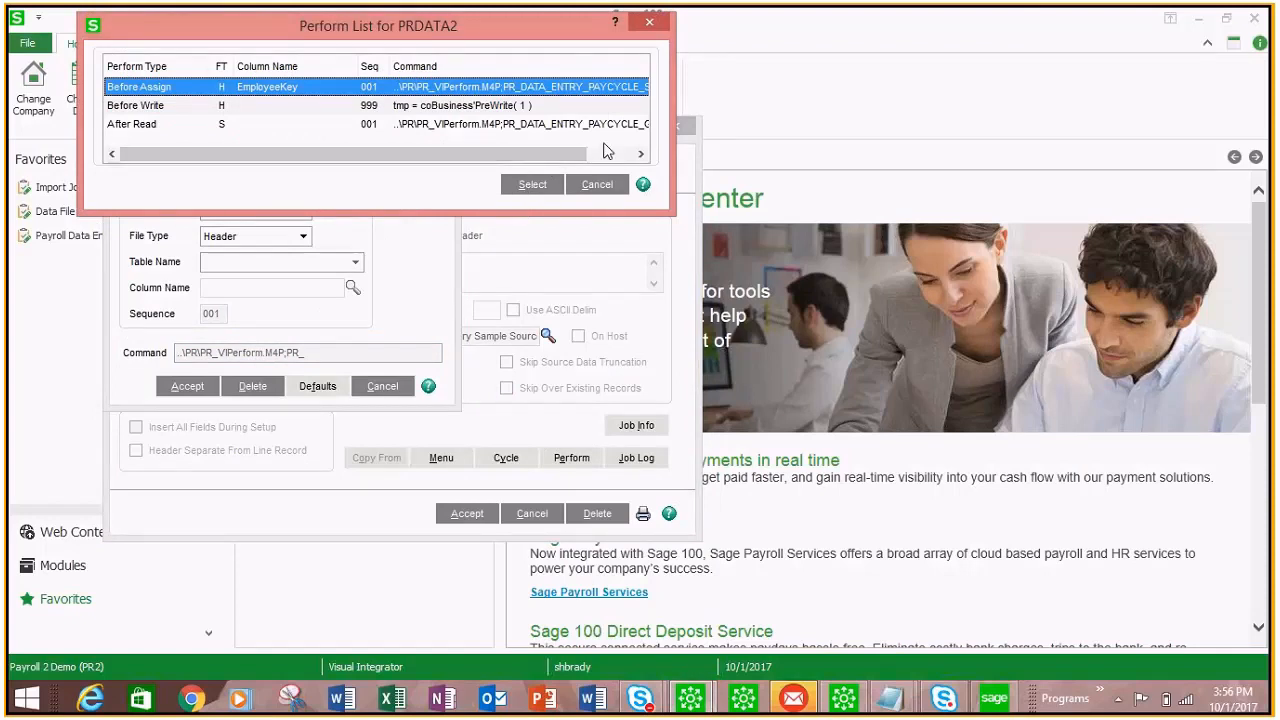
pyautogui.click(651, 22)
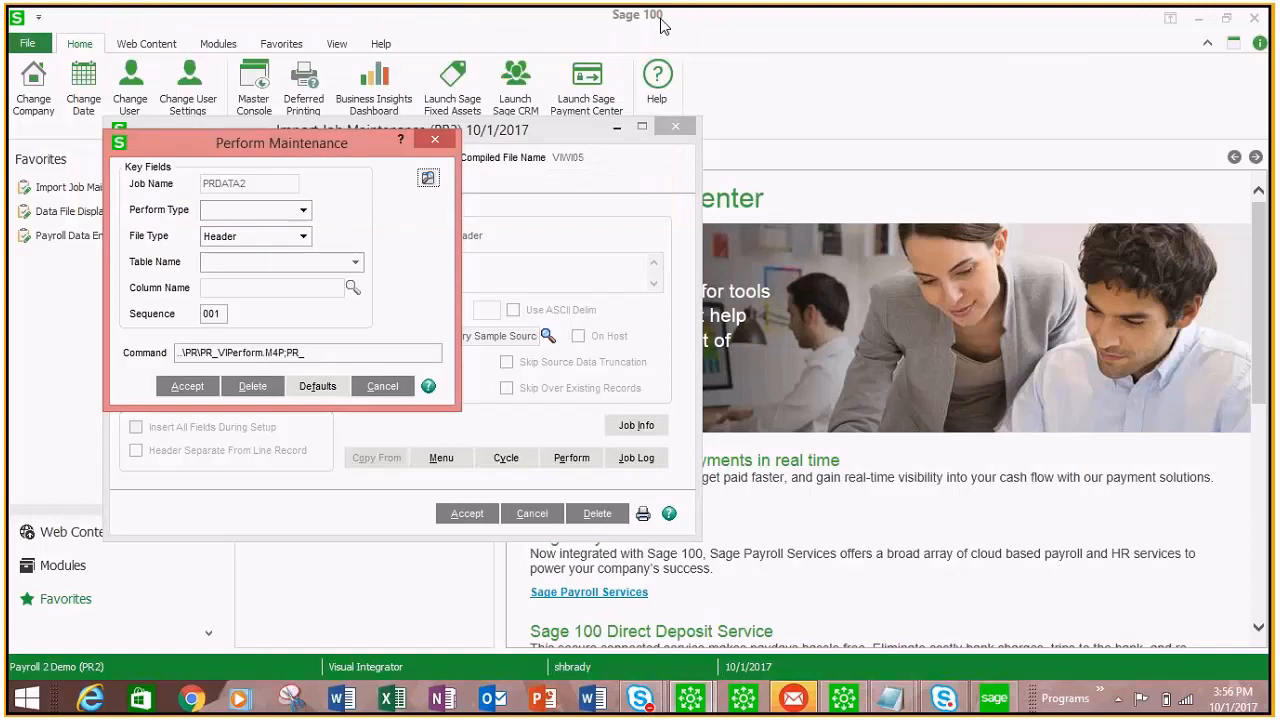
# Step: Close Perform Maintenance and save the PRDATA2 import job without executing it
pyautogui.click(435, 140)
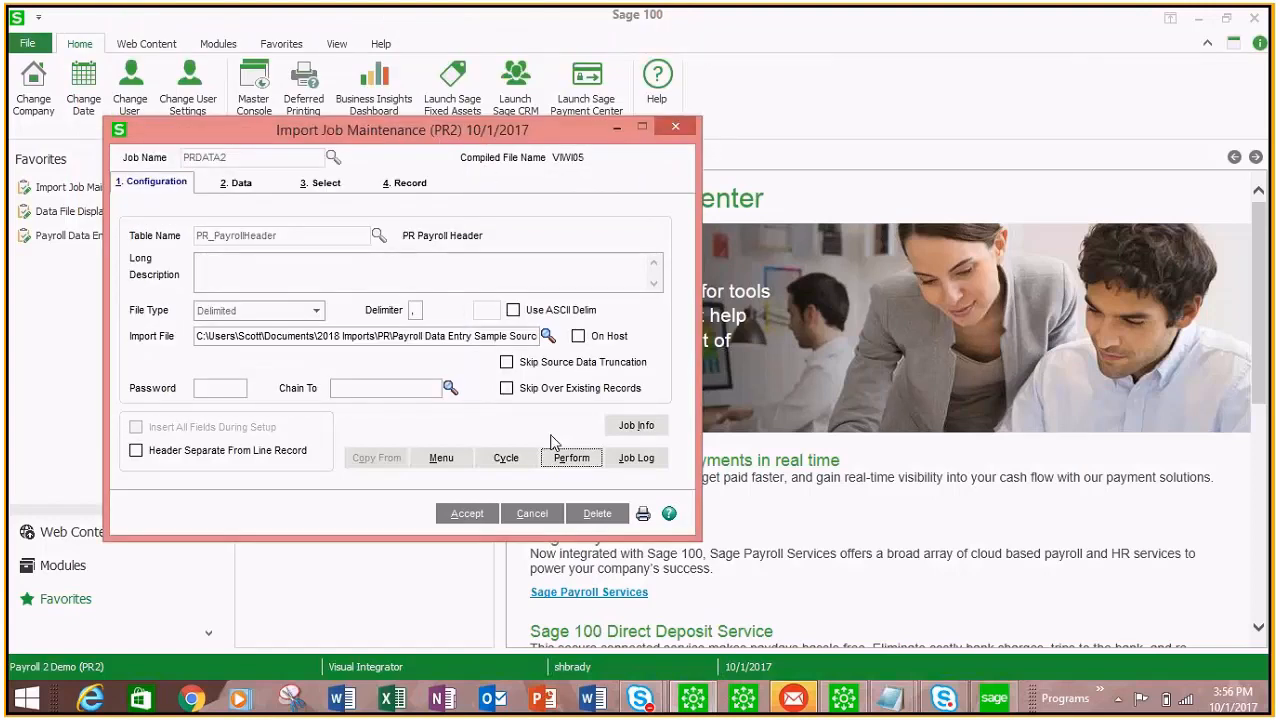
pyautogui.click(466, 513)
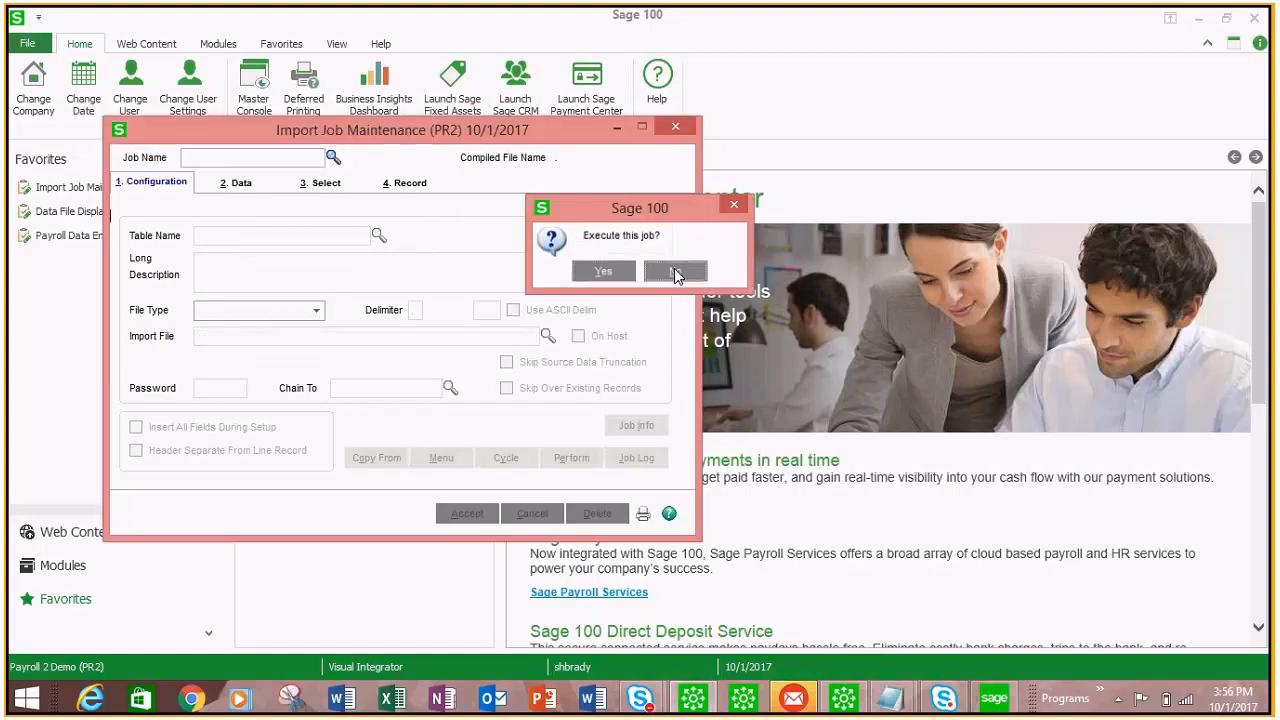
pyautogui.click(676, 272)
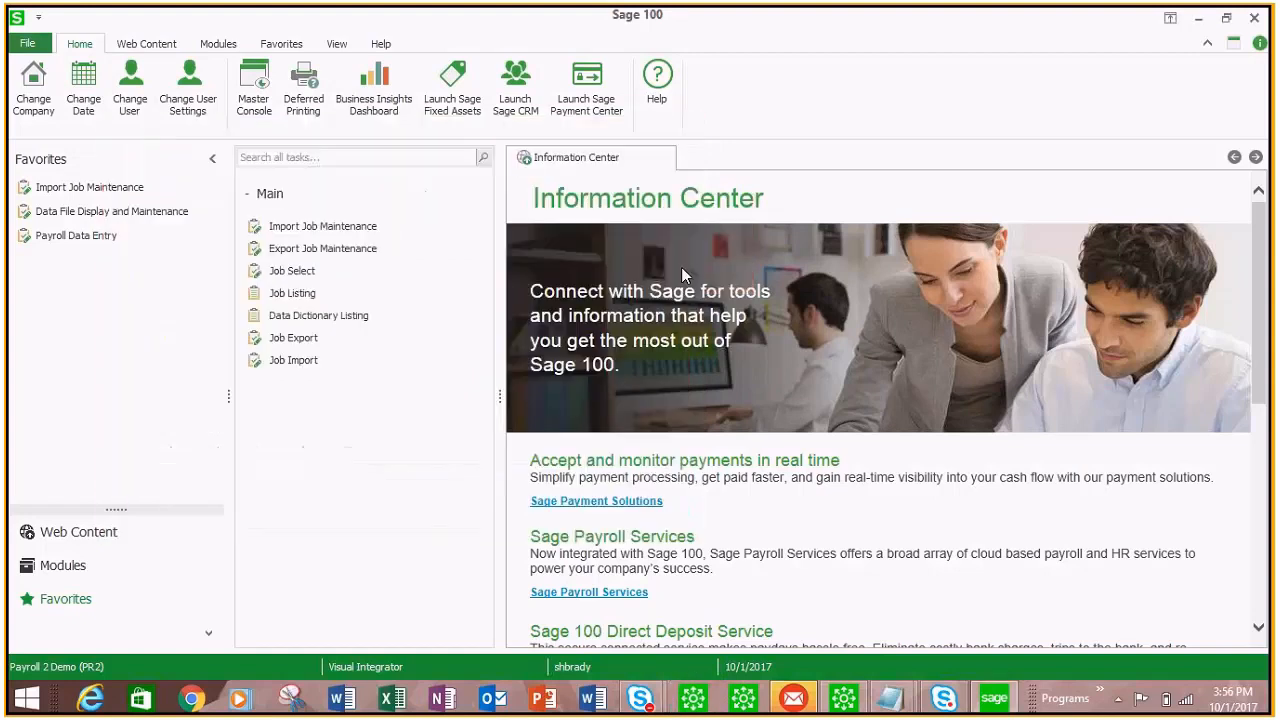
# Step: Open the existing import job PRDATA1 in Import Job Maintenance
pyautogui.click(326, 233)
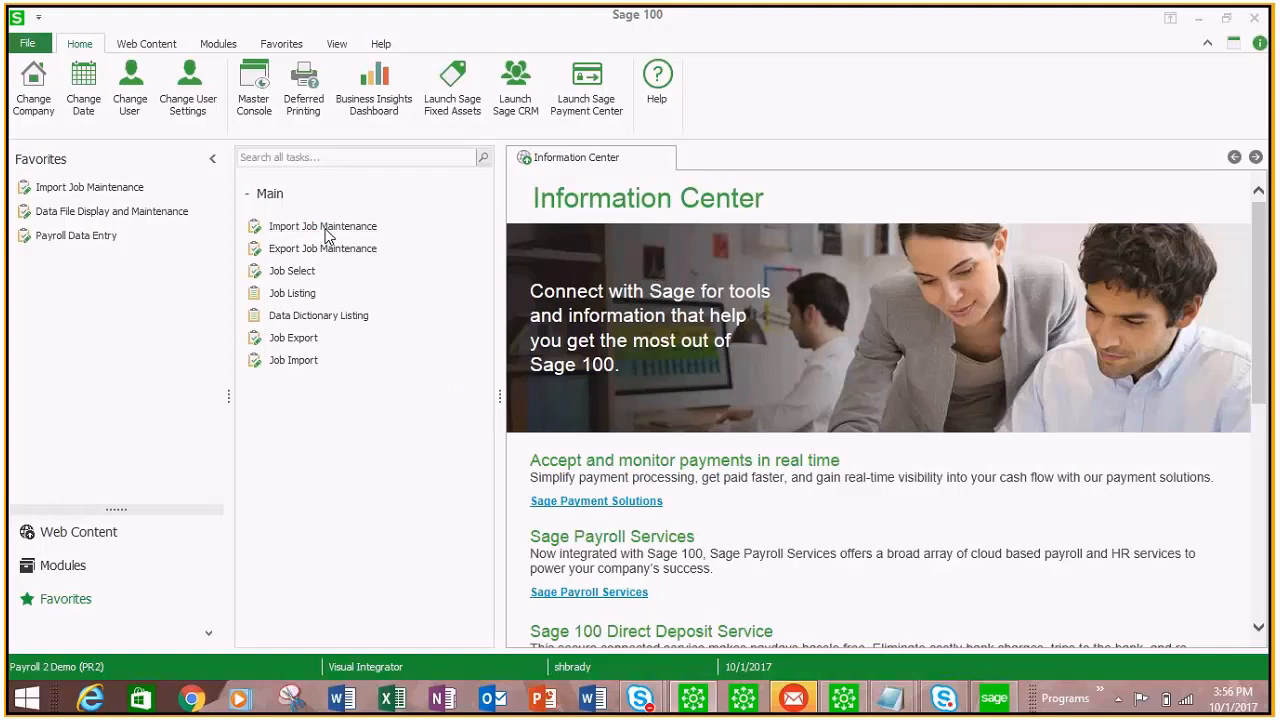
pyautogui.click(437, 163)
pyautogui.click(500, 332)
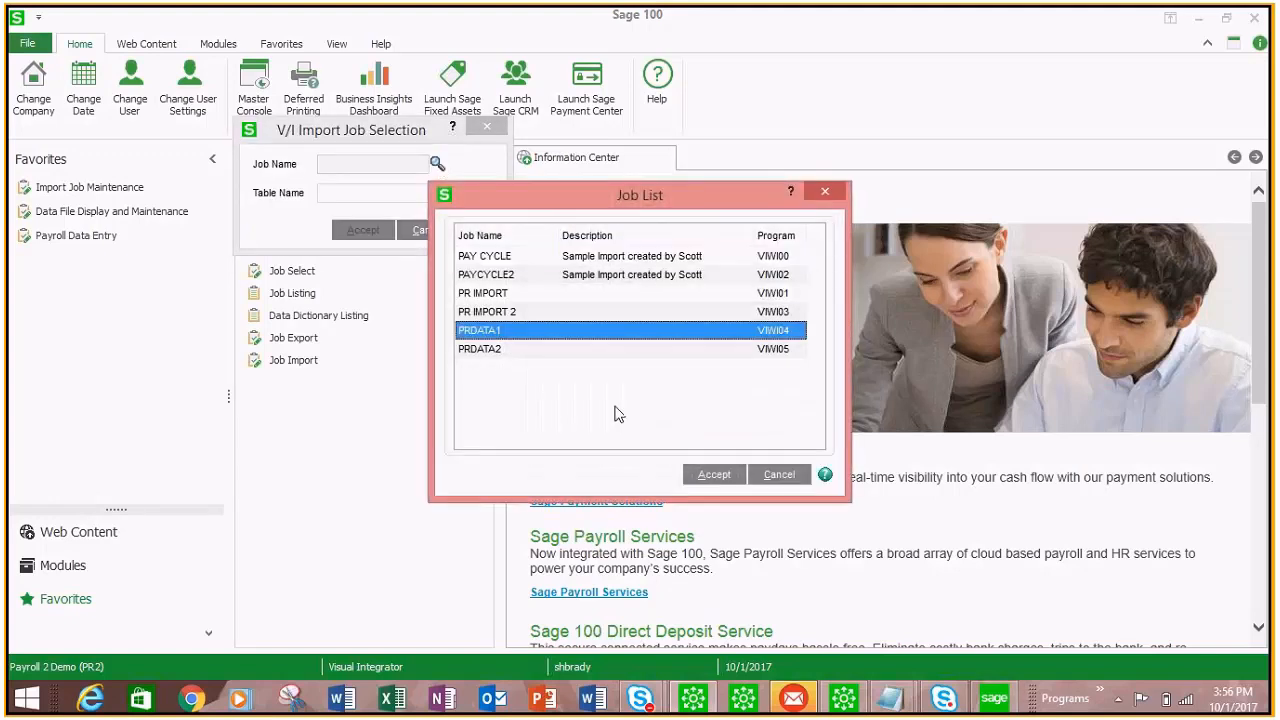
pyautogui.click(709, 475)
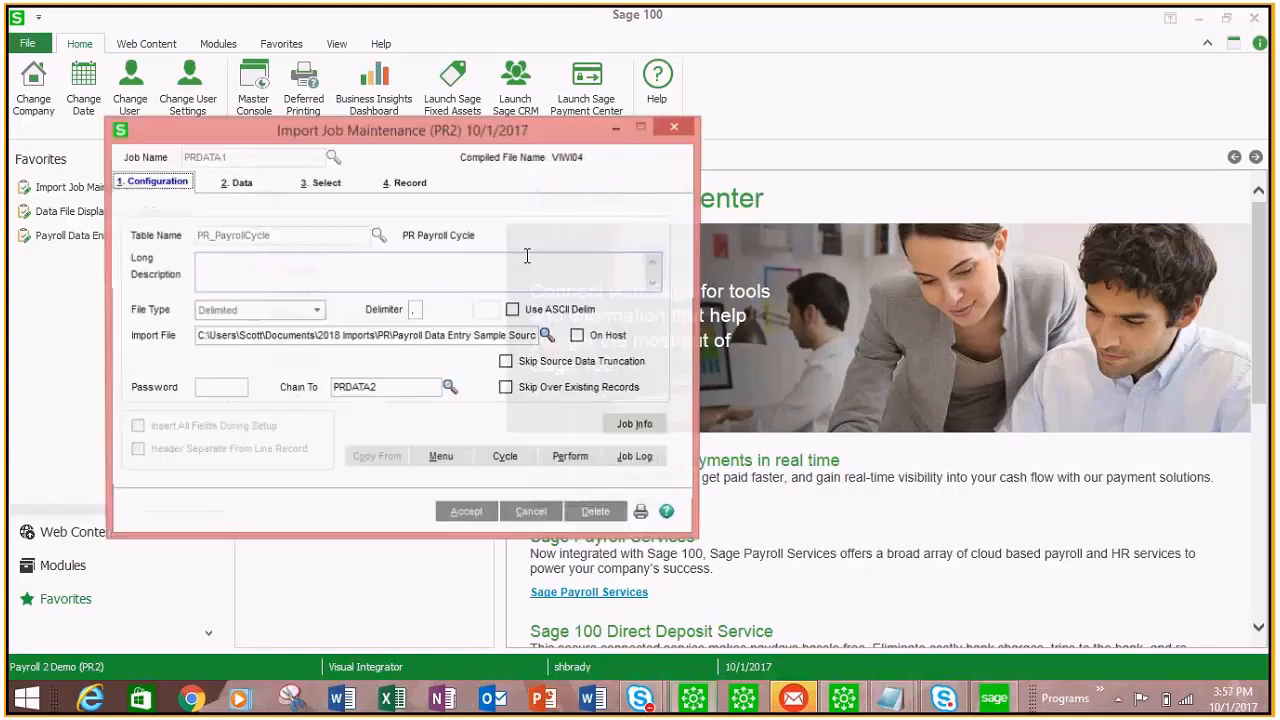
# Step: Save PRDATA1 and execute it, importing the records of Payroll Data Entry Sample Sourcefile2.txt into company PR2
pyautogui.click(476, 516)
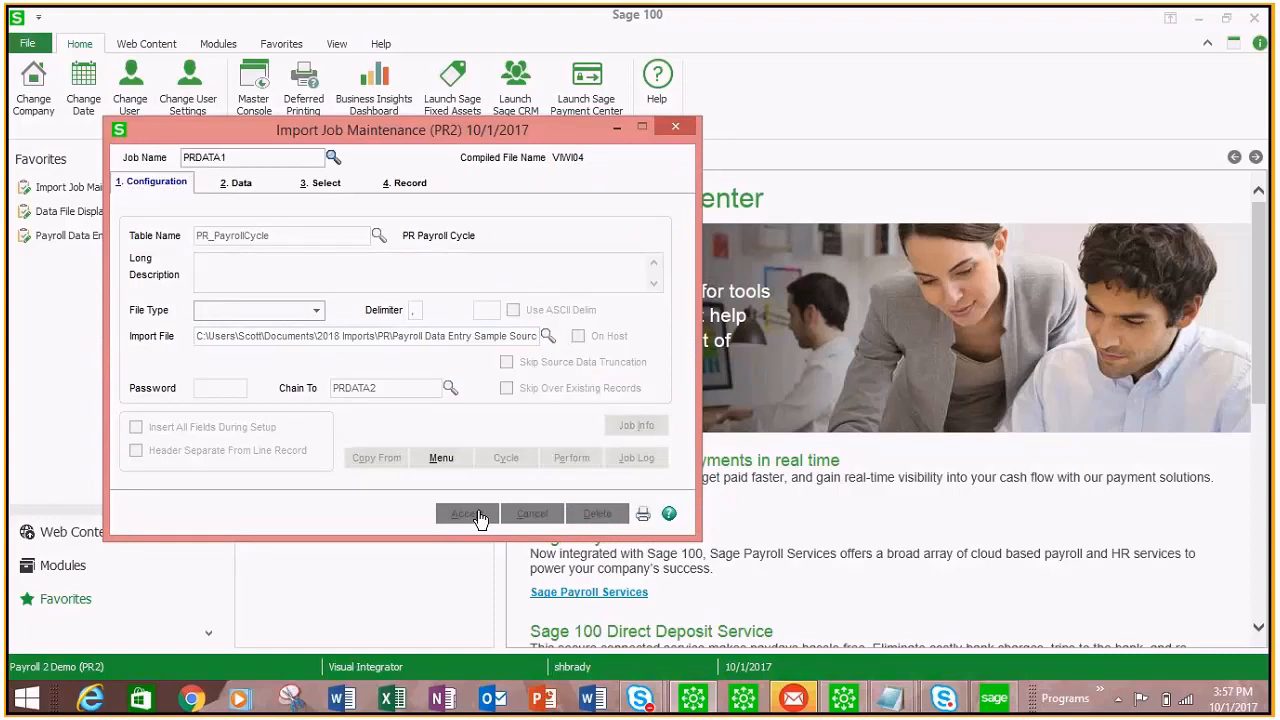
pyautogui.click(608, 271)
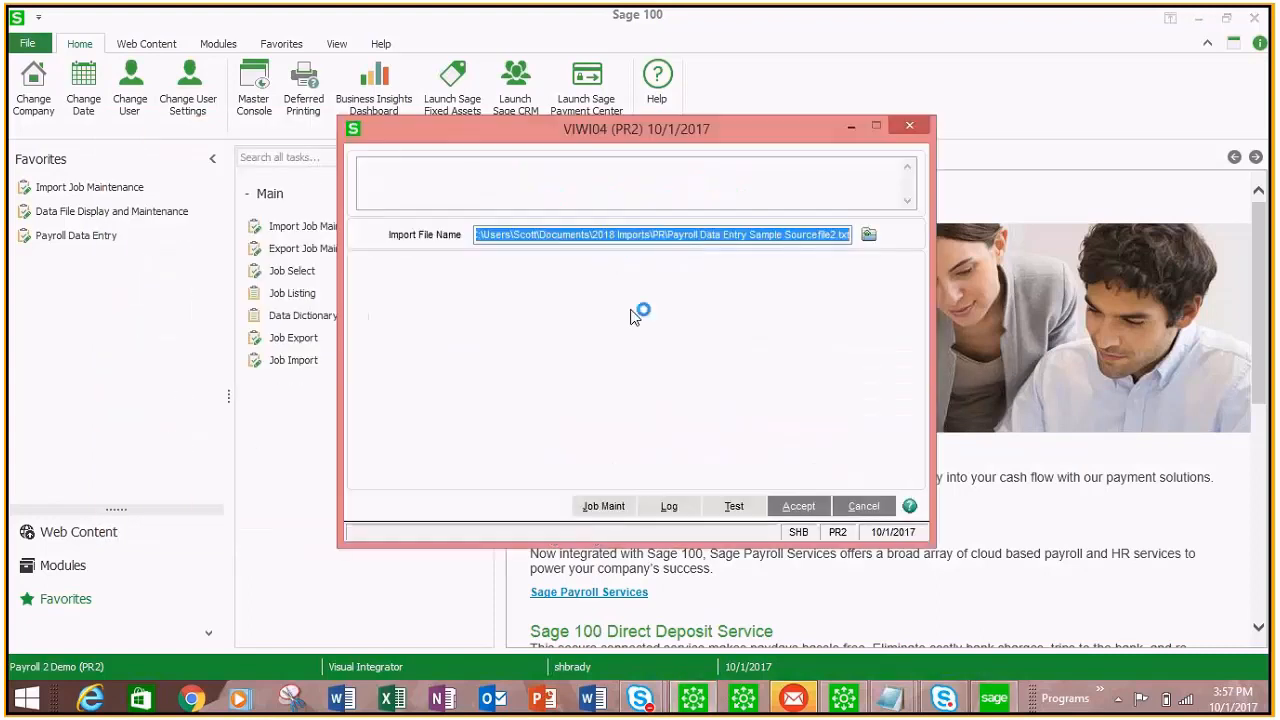
pyautogui.click(798, 508)
pyautogui.click(626, 273)
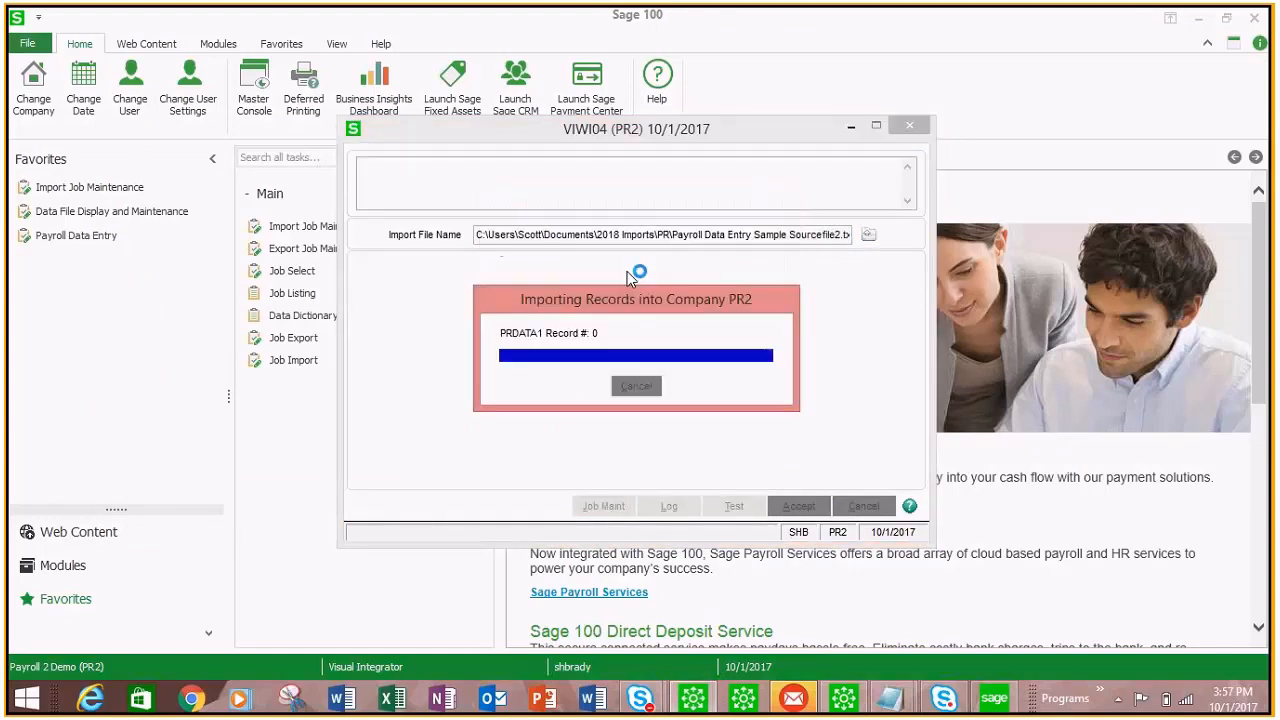
pyautogui.click(676, 350)
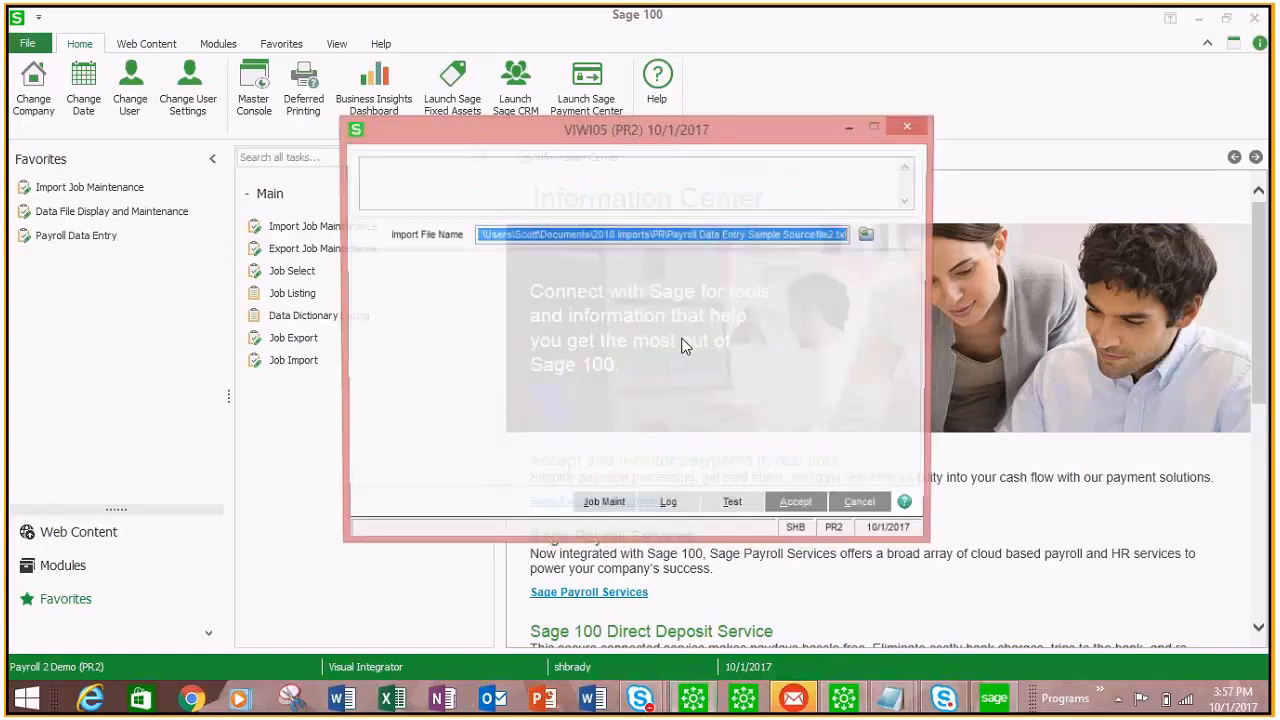
# Step: Run the chained PRDATA2 import into company PR2 with the same source file
pyautogui.click(799, 506)
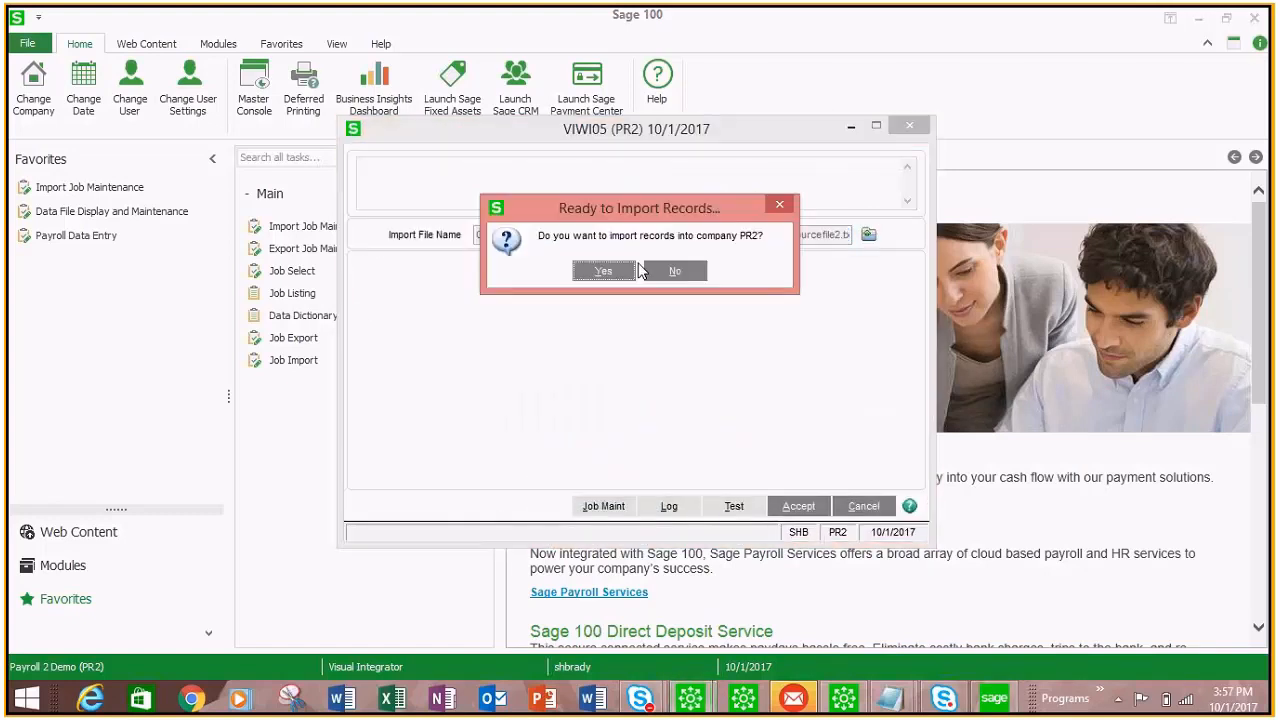
pyautogui.click(619, 274)
pyautogui.click(676, 349)
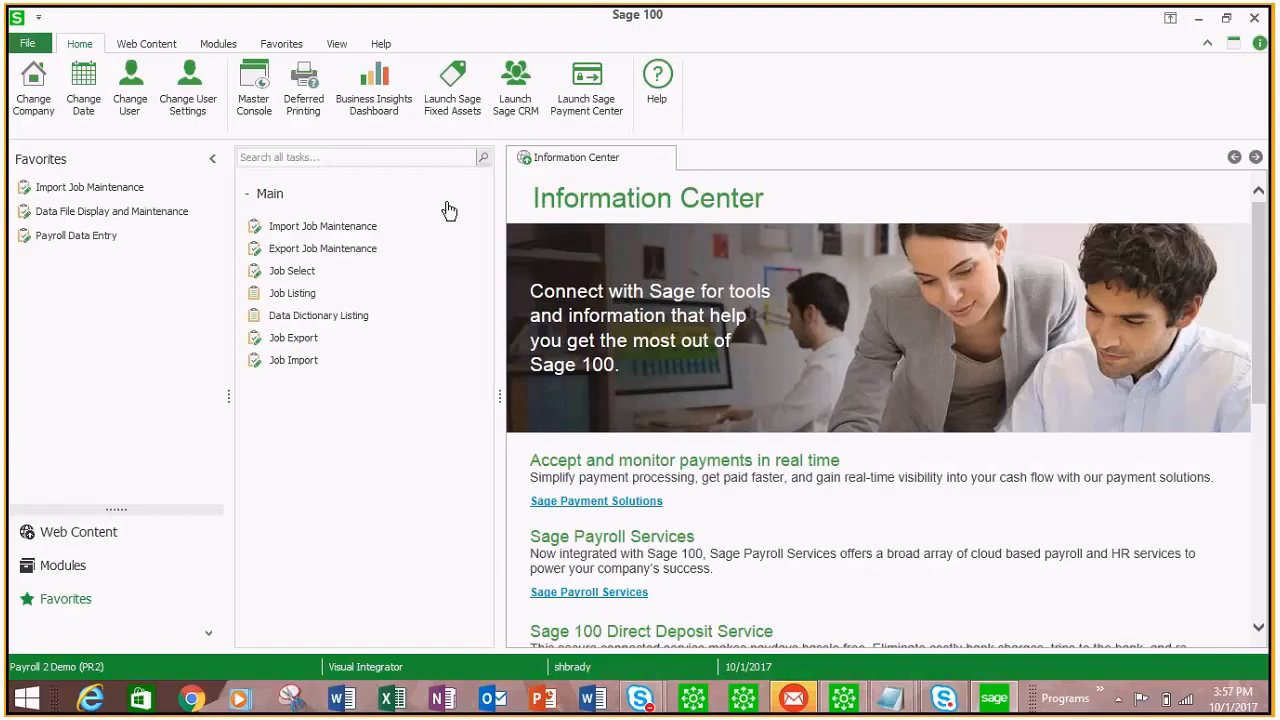
# Step: Open the IMPRT batch in Payroll Data Entry and accept its pay cycle settings
pyautogui.click(72, 238)
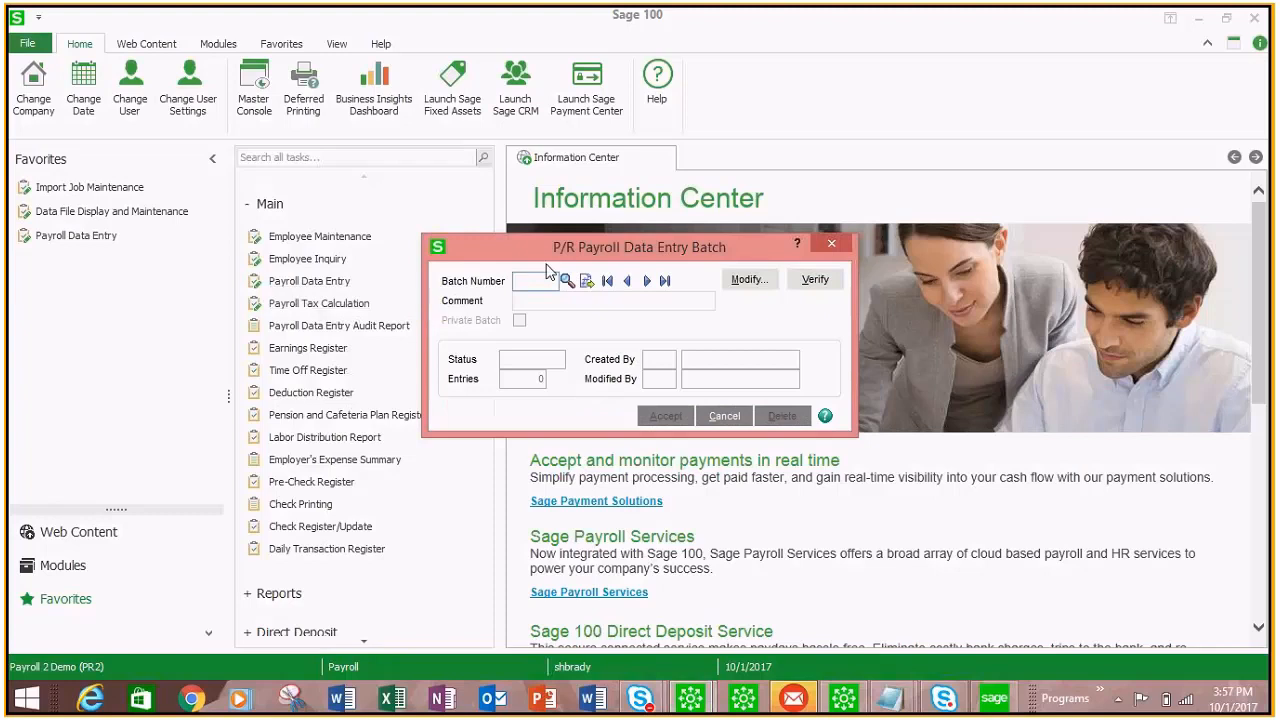
pyautogui.click(567, 281)
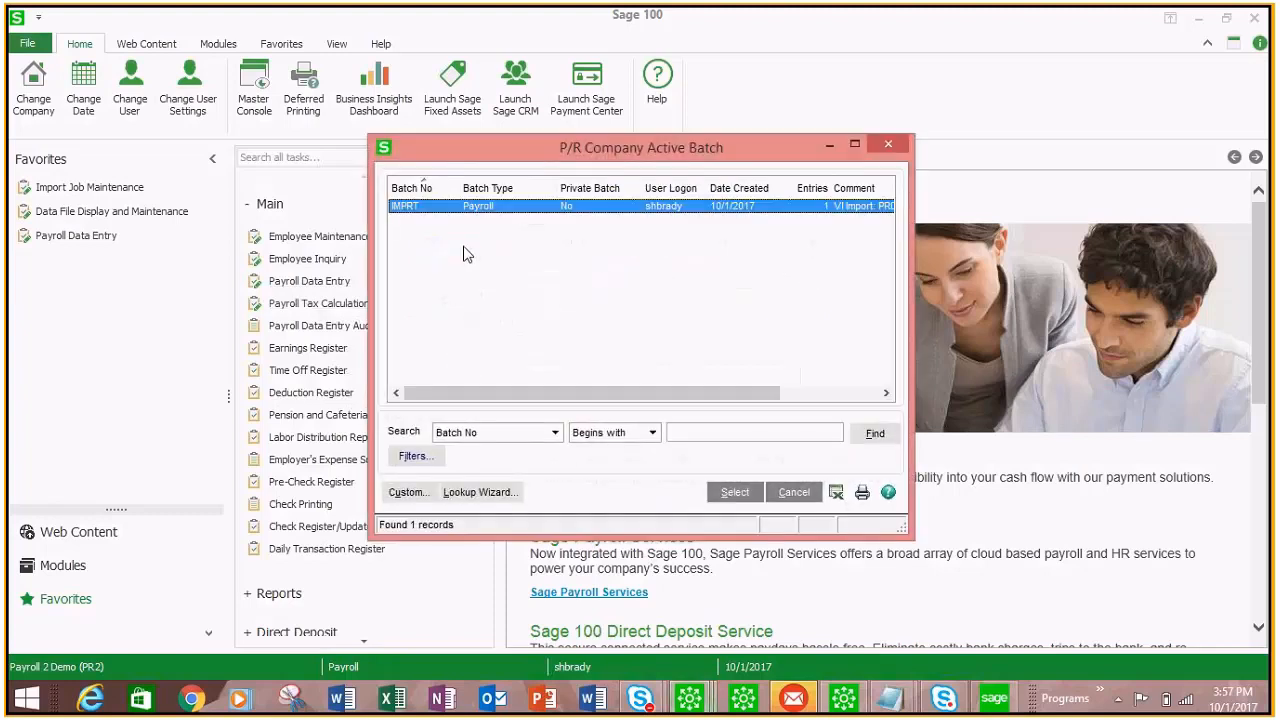
pyautogui.click(732, 489)
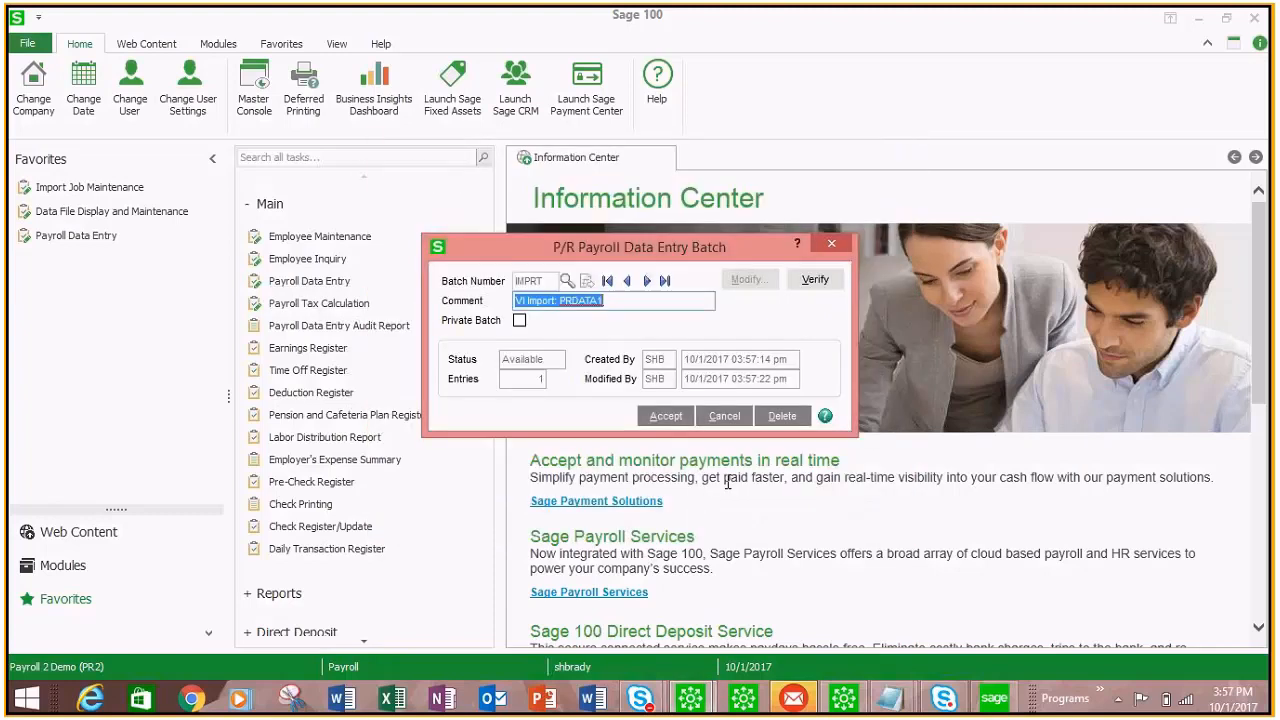
pyautogui.click(665, 416)
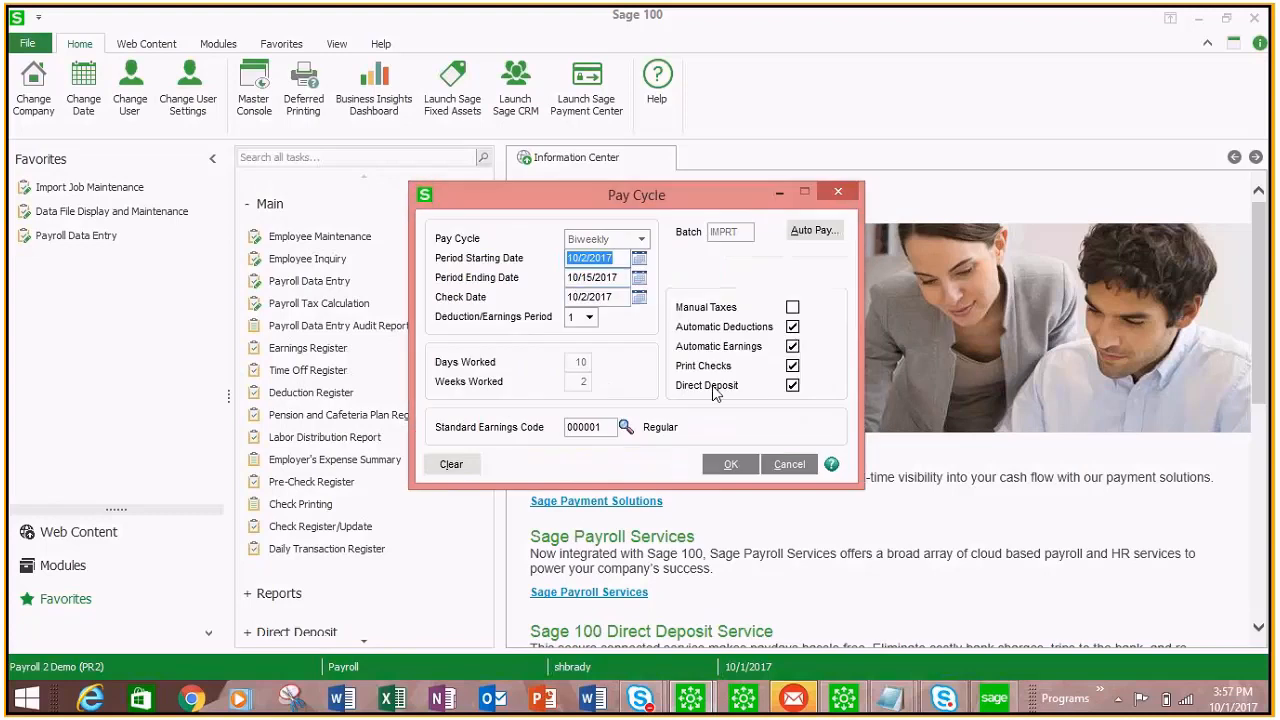
pyautogui.click(733, 470)
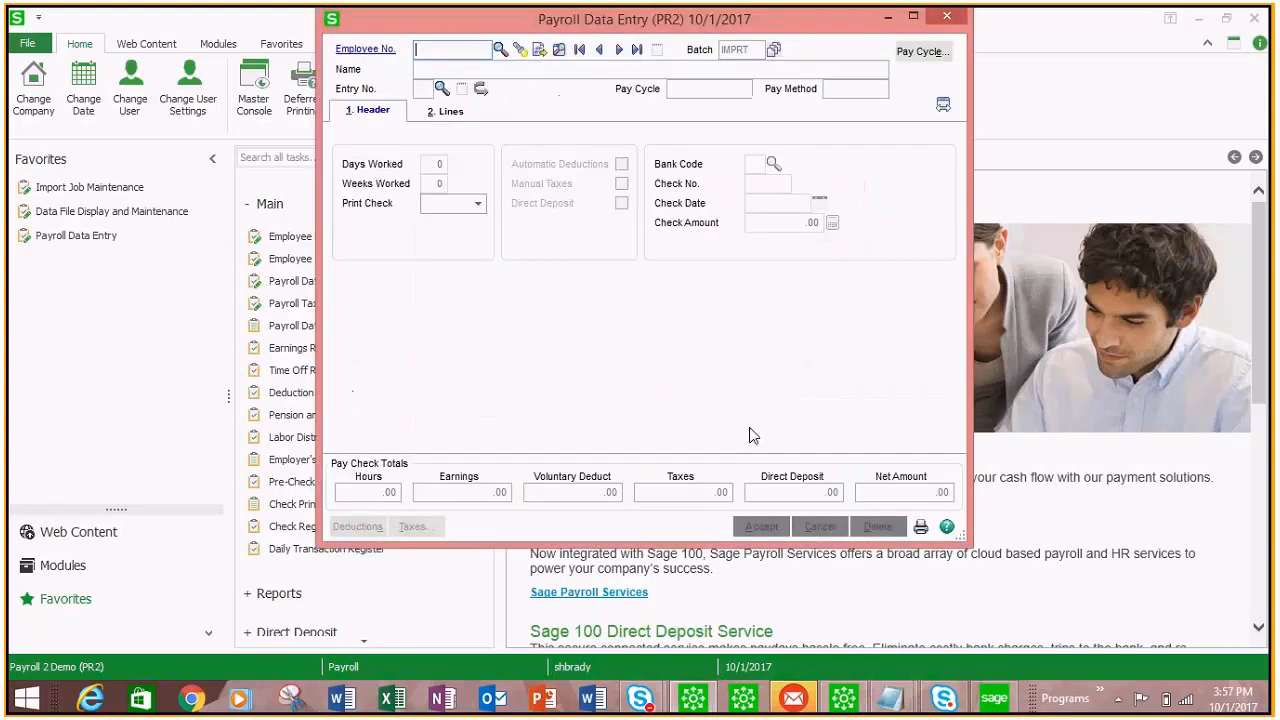
# Step: Examine the earning and deduction lines of the imported employee entry, then close Payroll Data Entry without changes
pyautogui.click(522, 52)
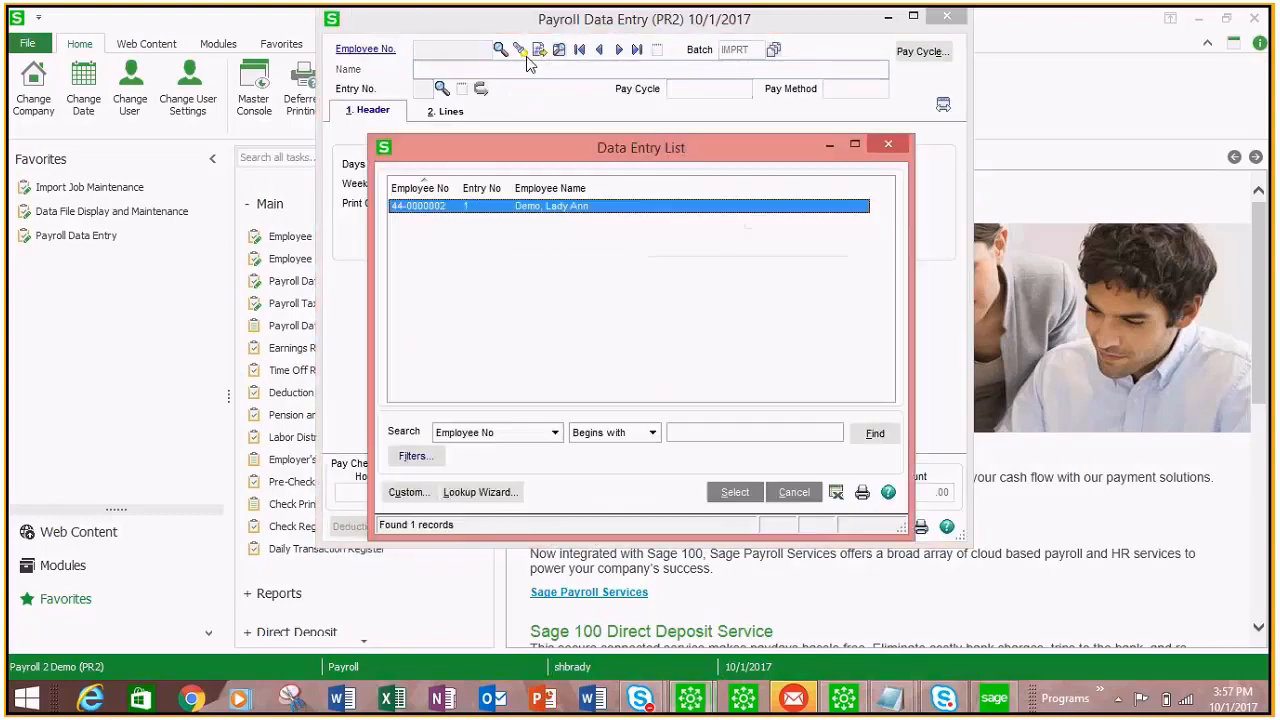
pyautogui.click(735, 493)
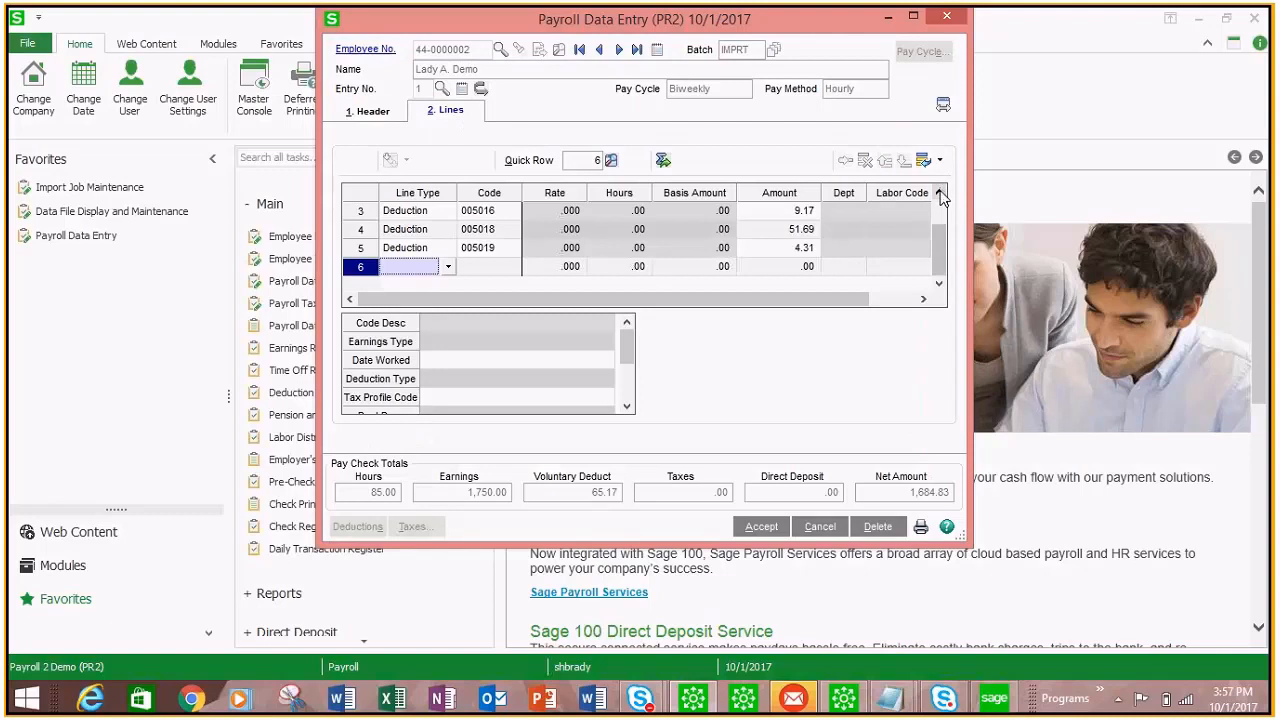
pyautogui.click(940, 194)
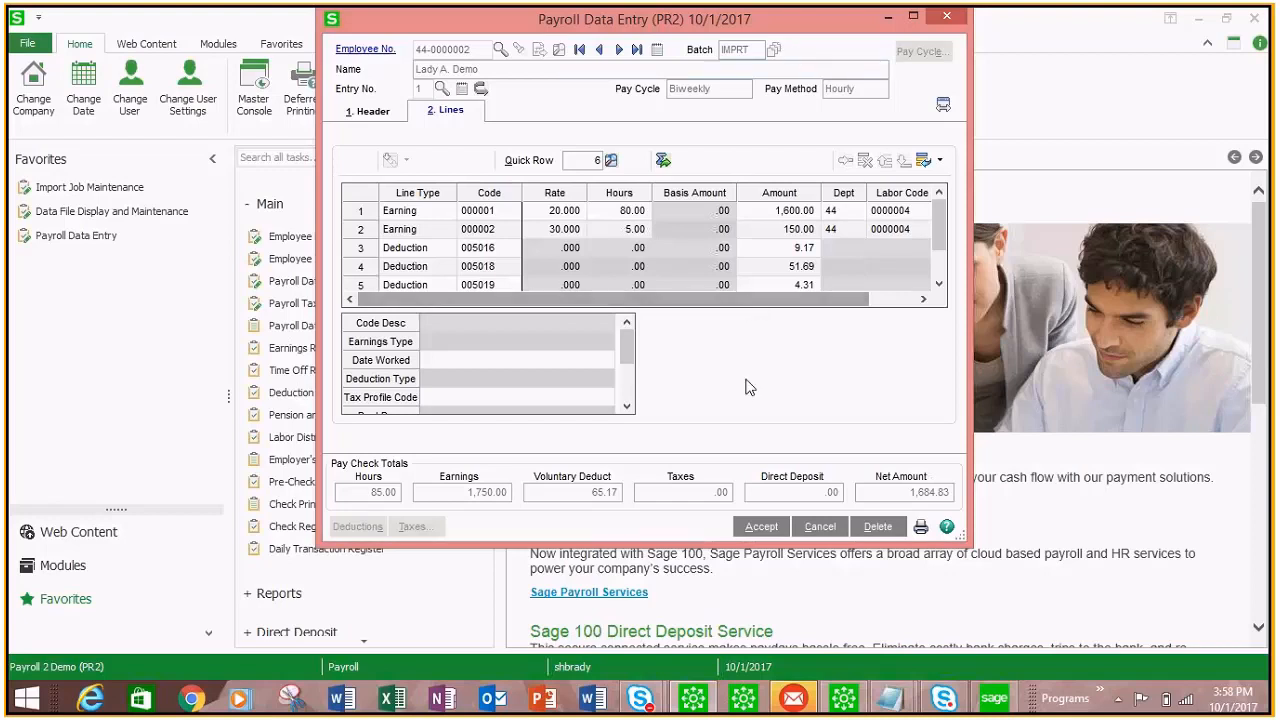
pyautogui.click(820, 527)
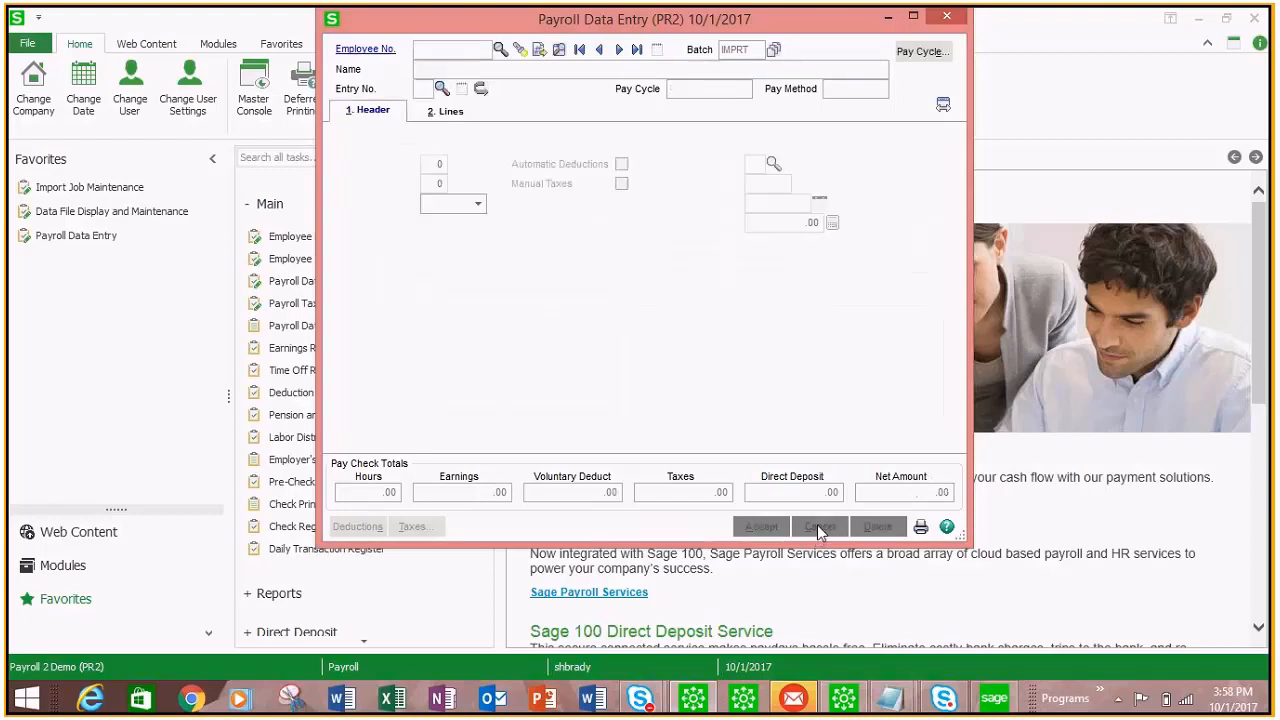
pyautogui.click(947, 18)
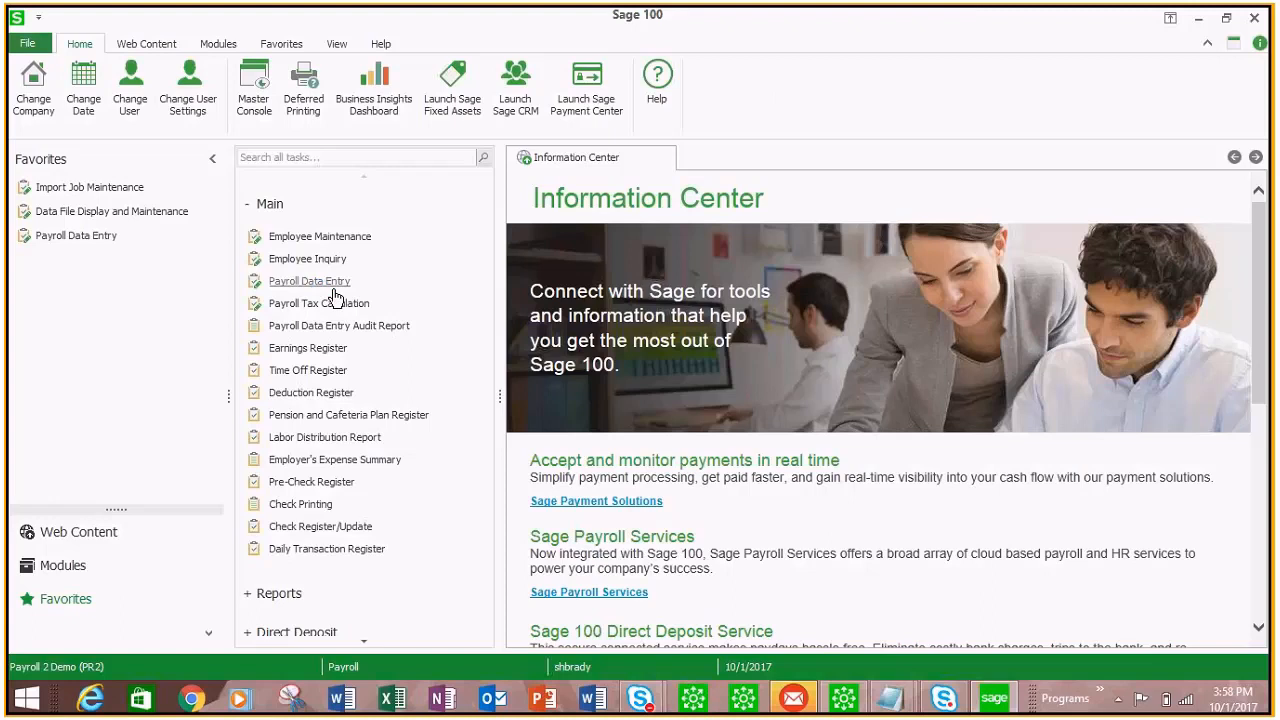
# Step: Delete the IMPRT batch from Payroll Data Entry and leave the batch selection
pyautogui.click(333, 289)
pyautogui.click(566, 281)
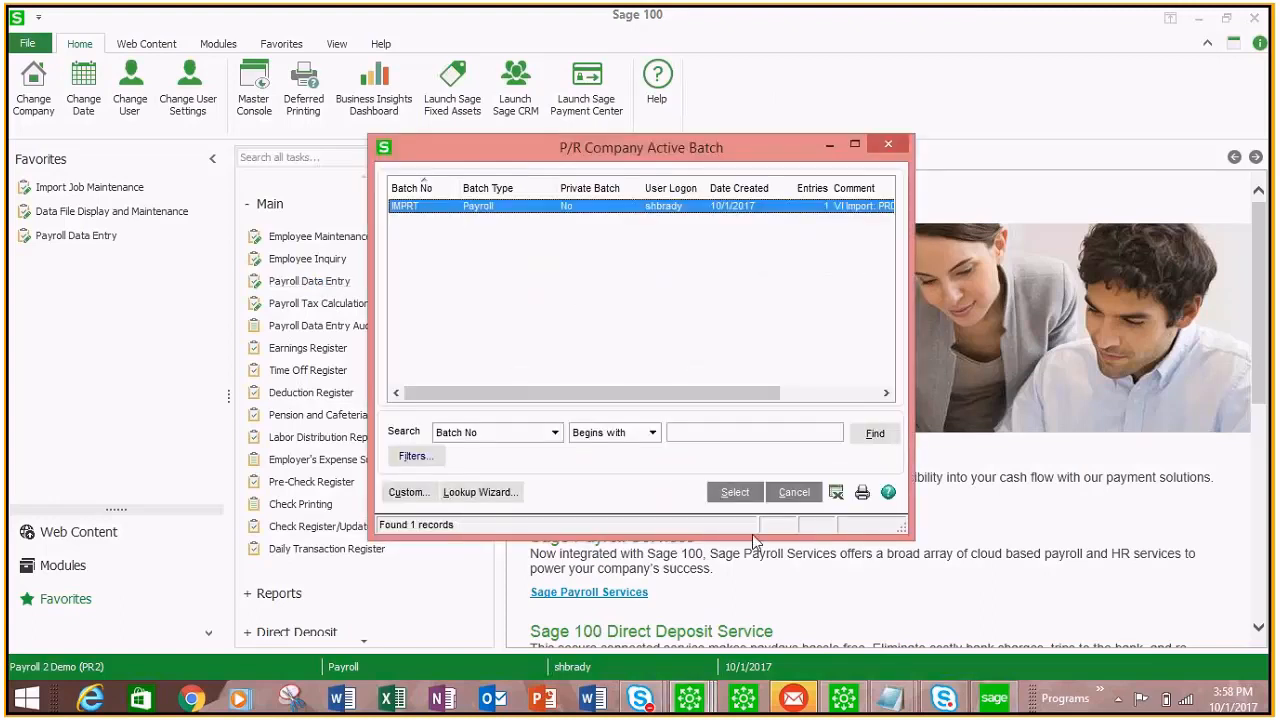
pyautogui.click(735, 492)
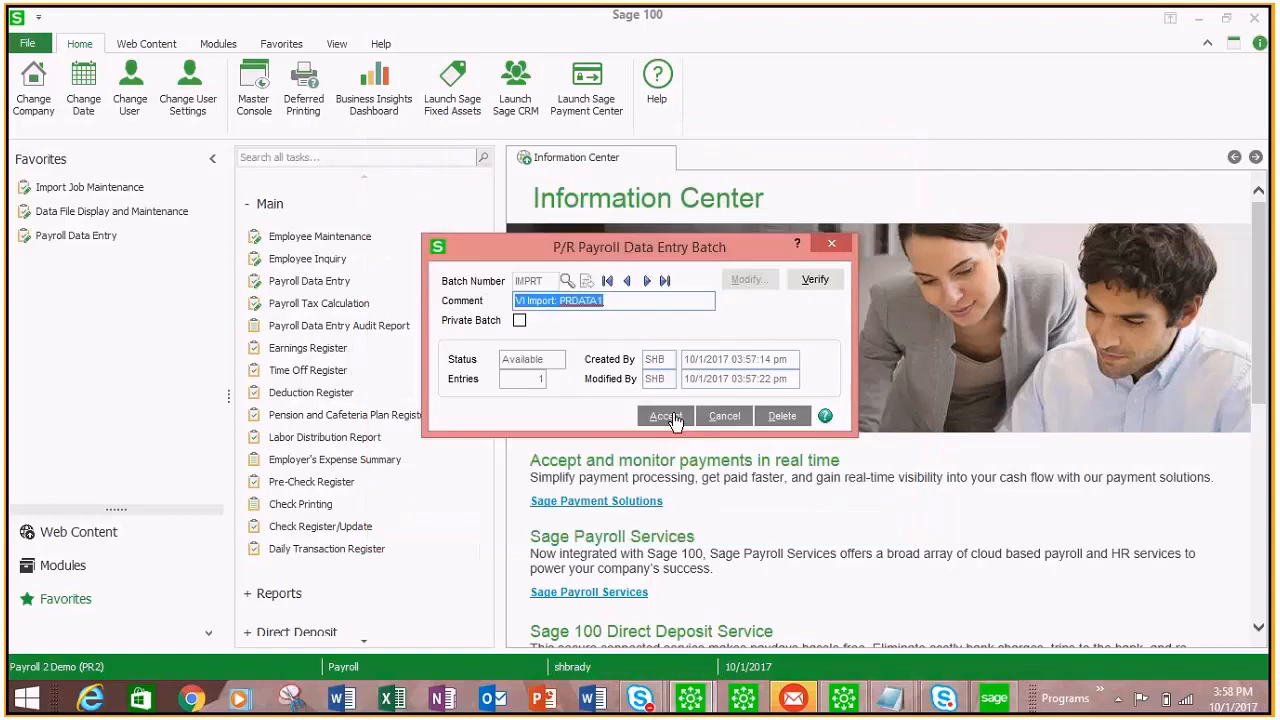
pyautogui.click(806, 416)
pyautogui.click(612, 268)
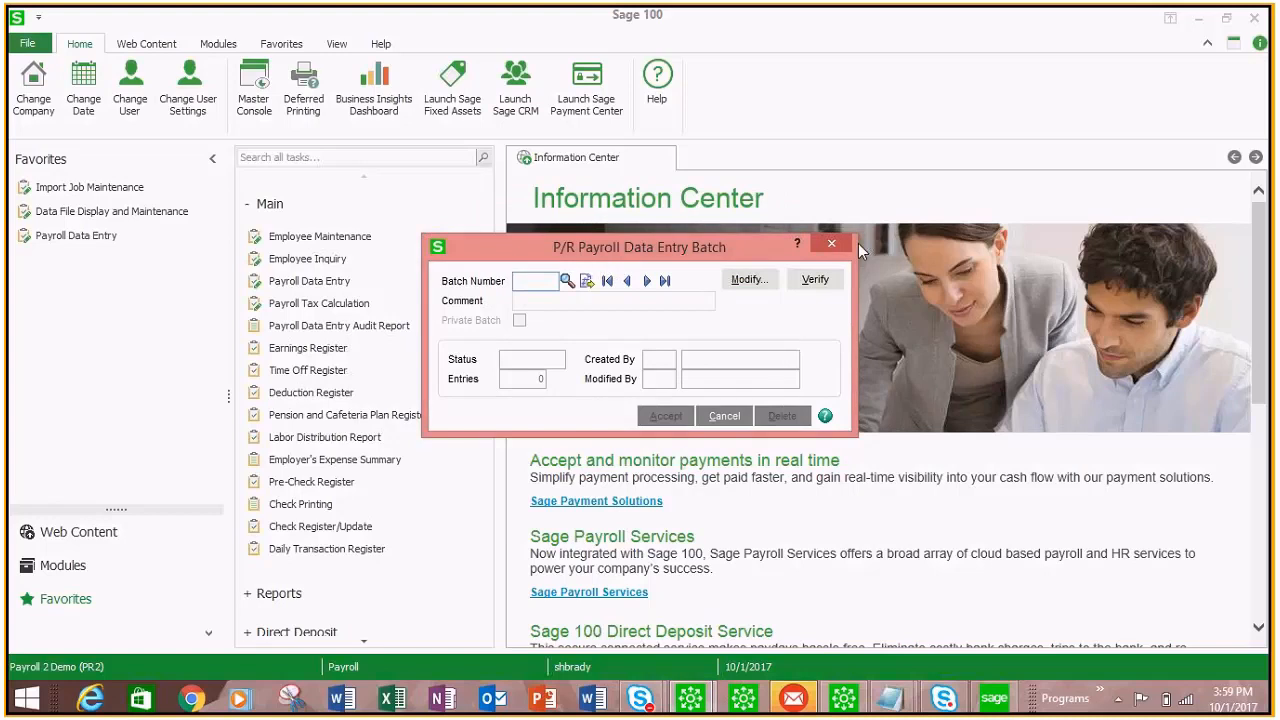
pyautogui.click(831, 244)
pyautogui.click(307, 283)
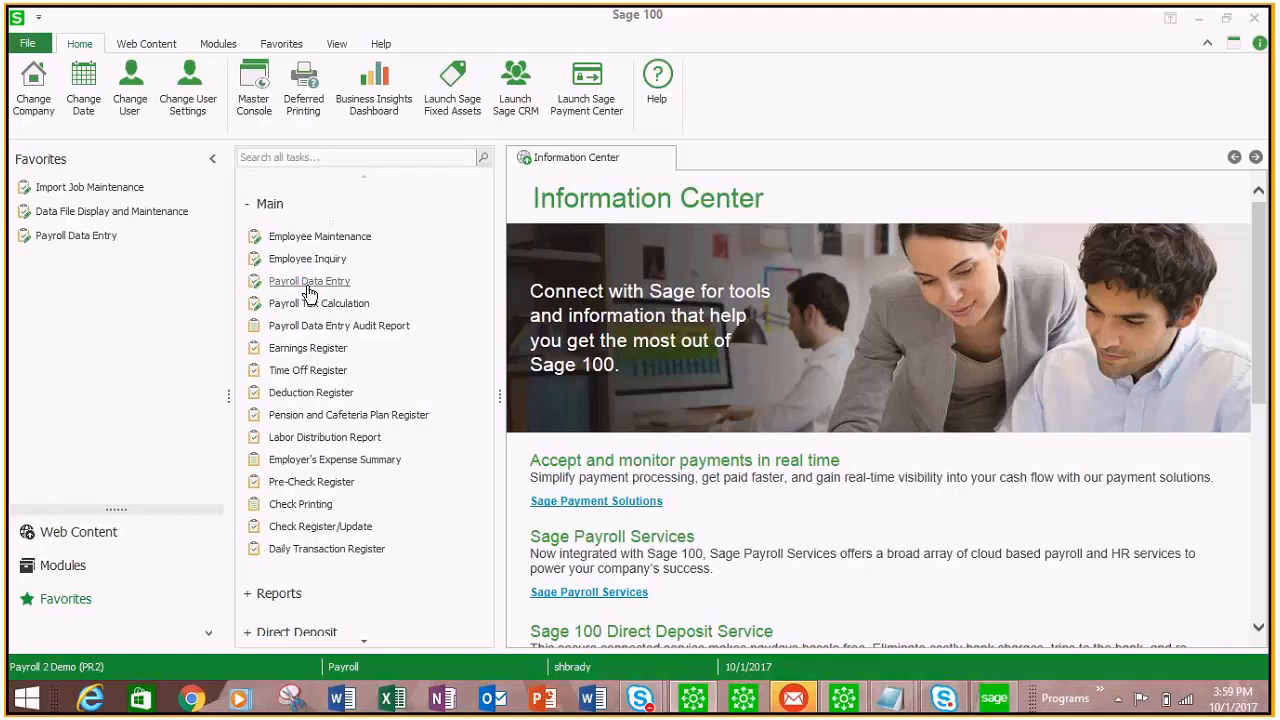
pyautogui.click(831, 245)
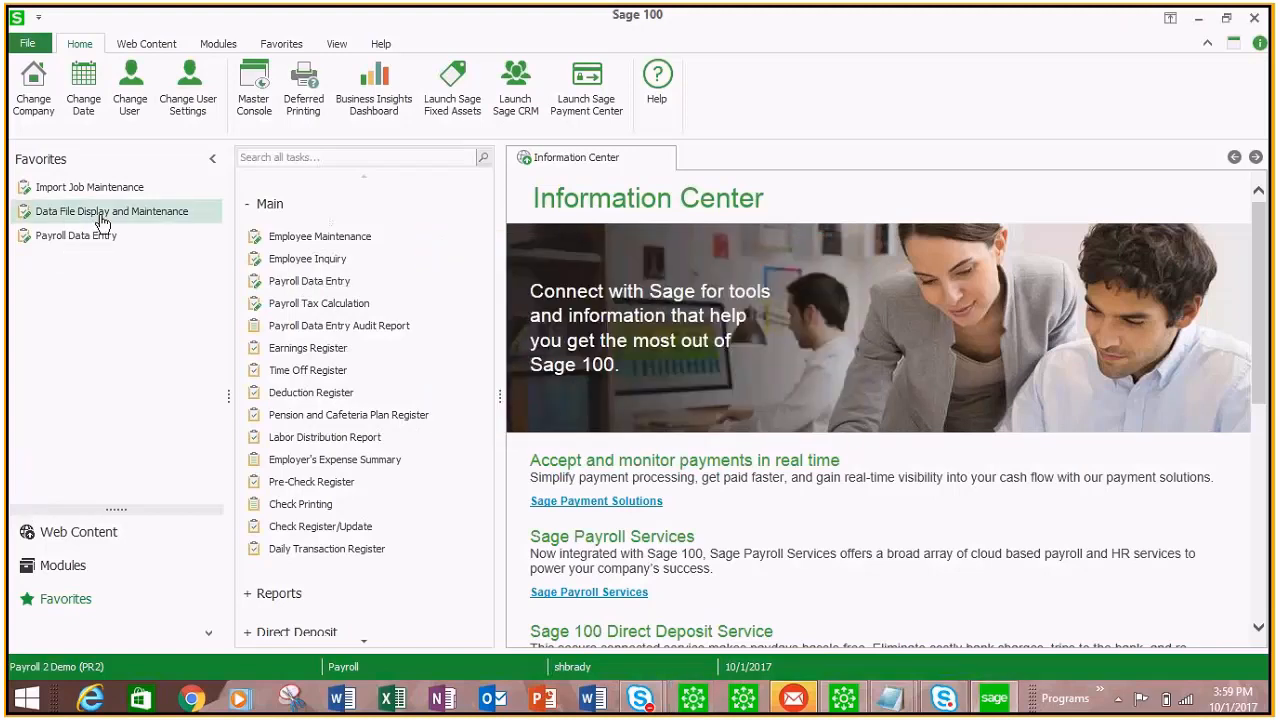
# Step: Open the existing import job PR IMPORT in Import Job Maintenance
pyautogui.click(40, 189)
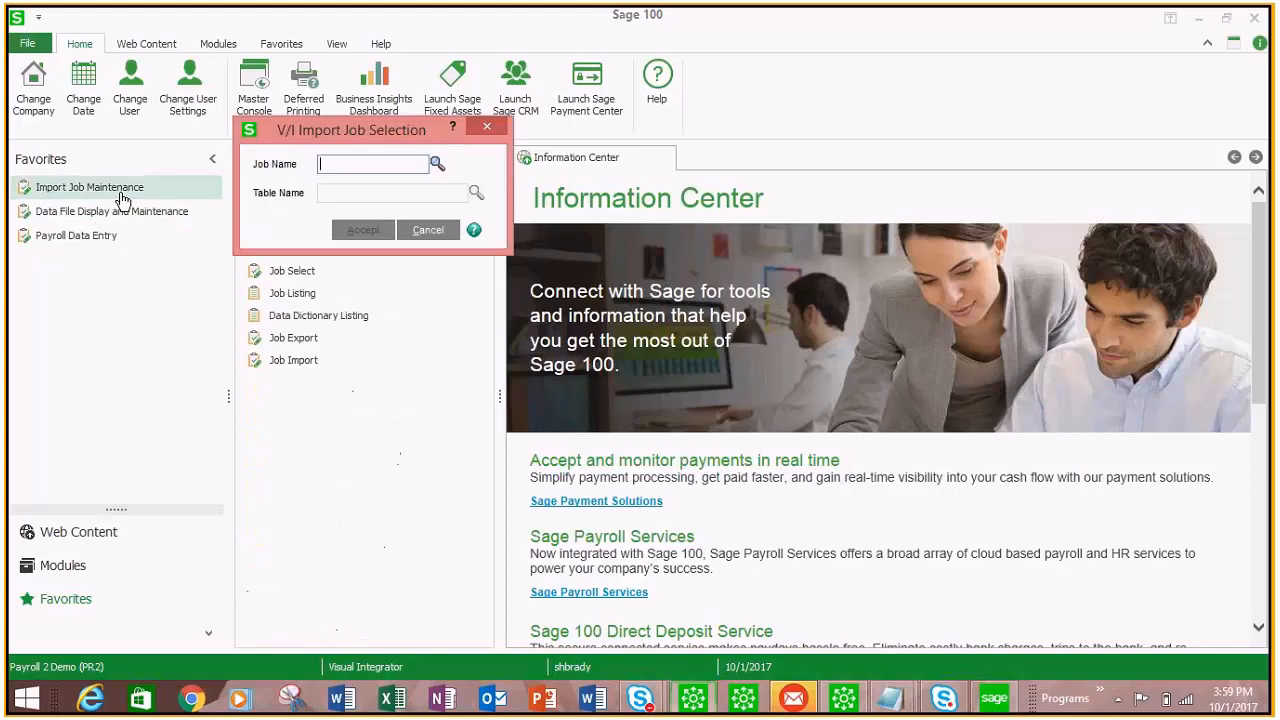
pyautogui.click(437, 165)
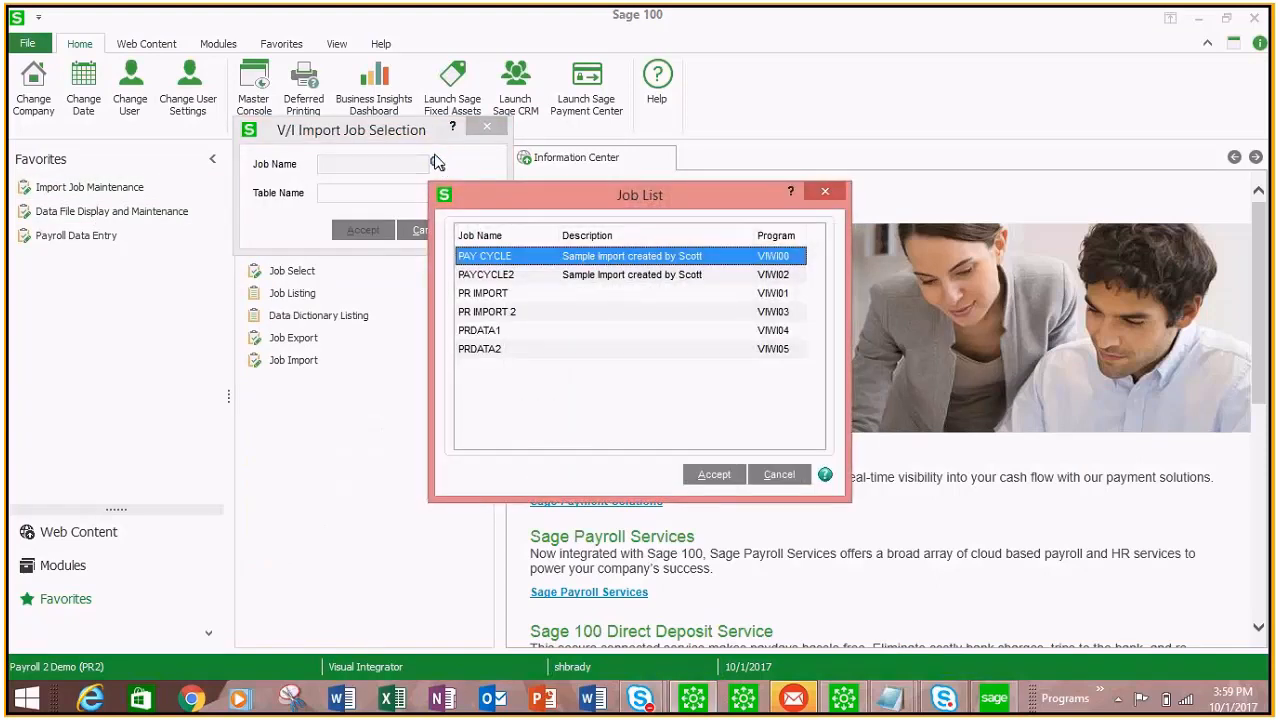
pyautogui.doubleClick(505, 293)
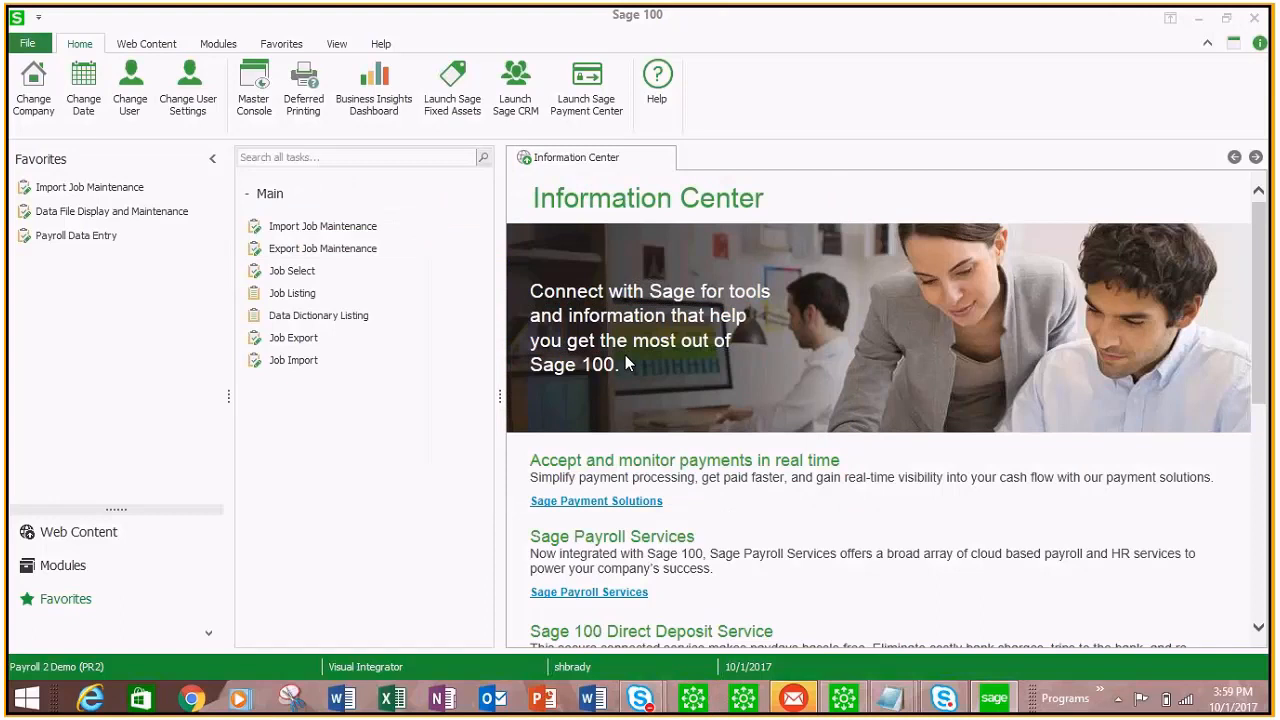
# Step: Bring up Payroll Data Entry Sample Sourcefile.txt in Notepad and place its window above the job configuration
pyautogui.click(693, 698)
pyautogui.click(905, 697)
pyautogui.click(920, 630)
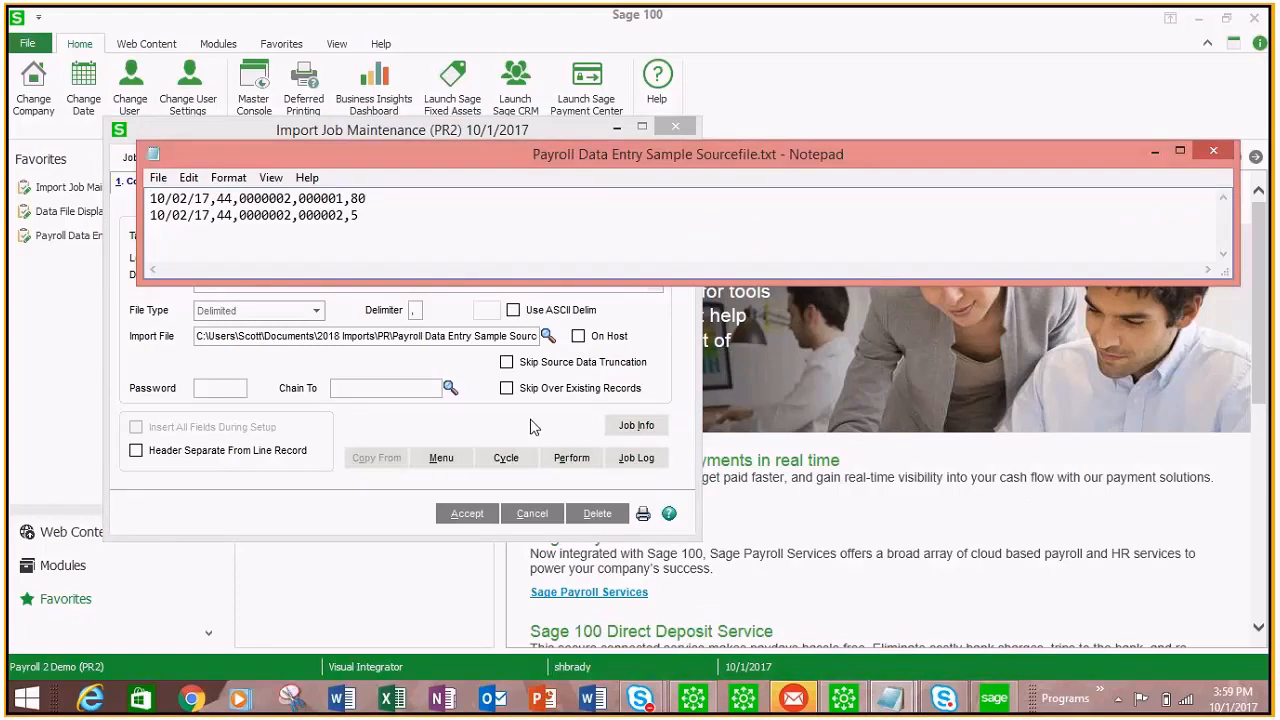
pyautogui.moveTo(620, 154); pyautogui.dragTo(549, 33)
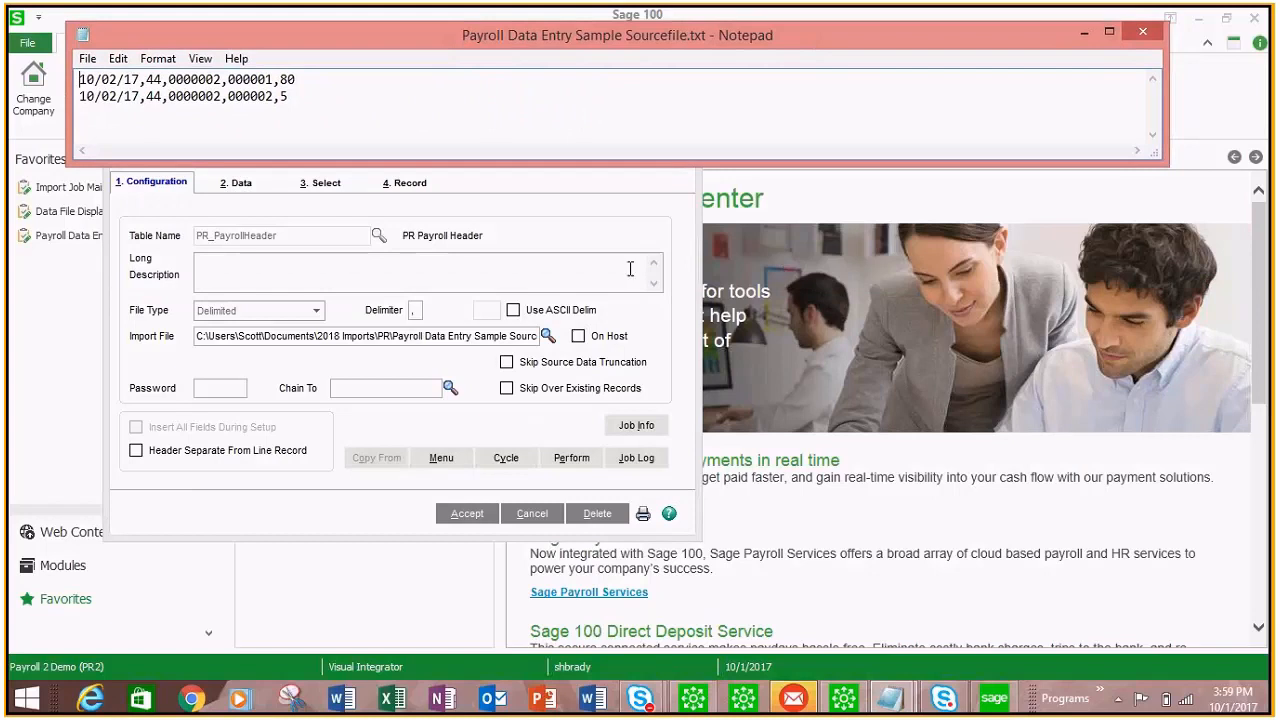
# Step: Position the PR IMPORT job window below the source text and display its data field mapping for comparison
pyautogui.click(633, 227)
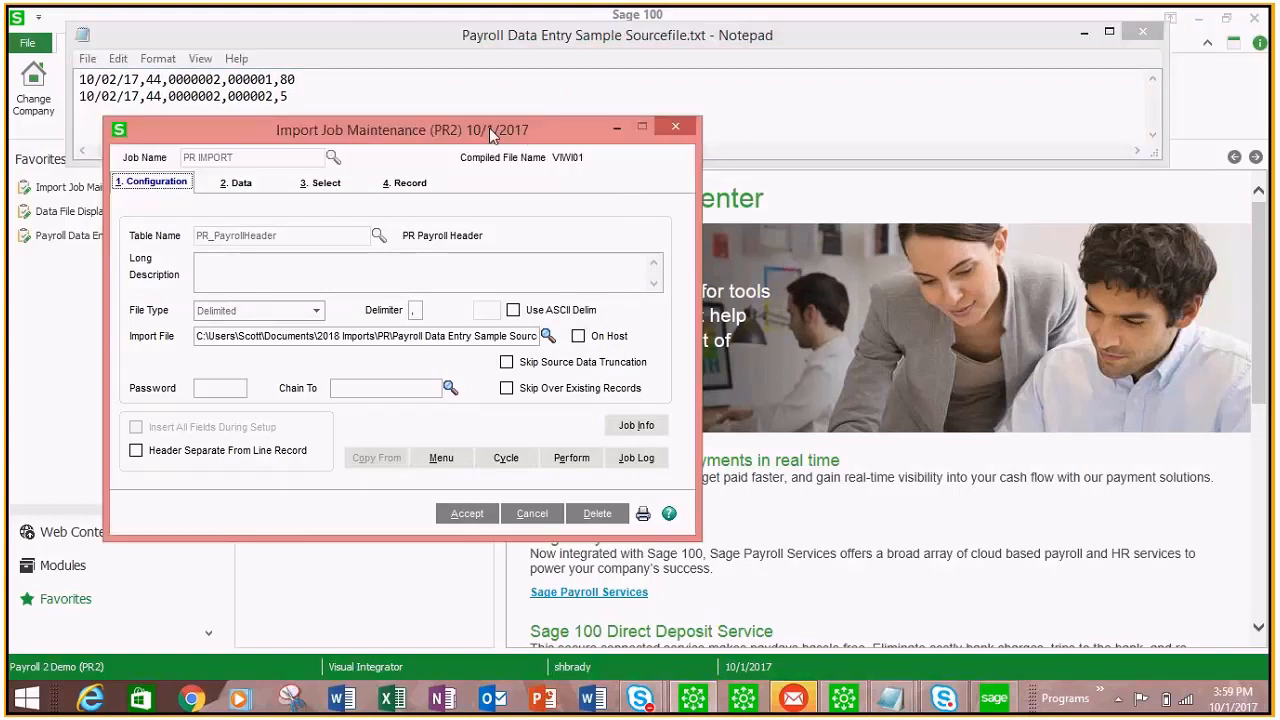
pyautogui.moveTo(490, 135); pyautogui.dragTo(555, 139)
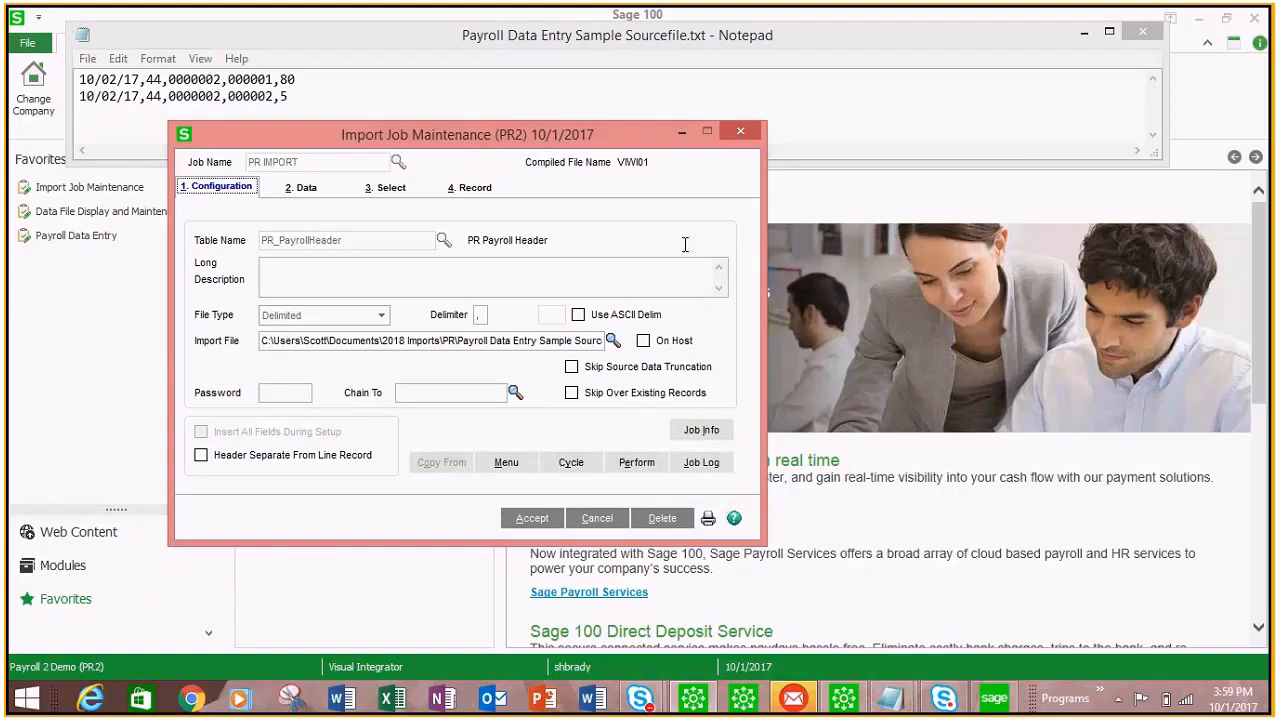
pyautogui.click(305, 192)
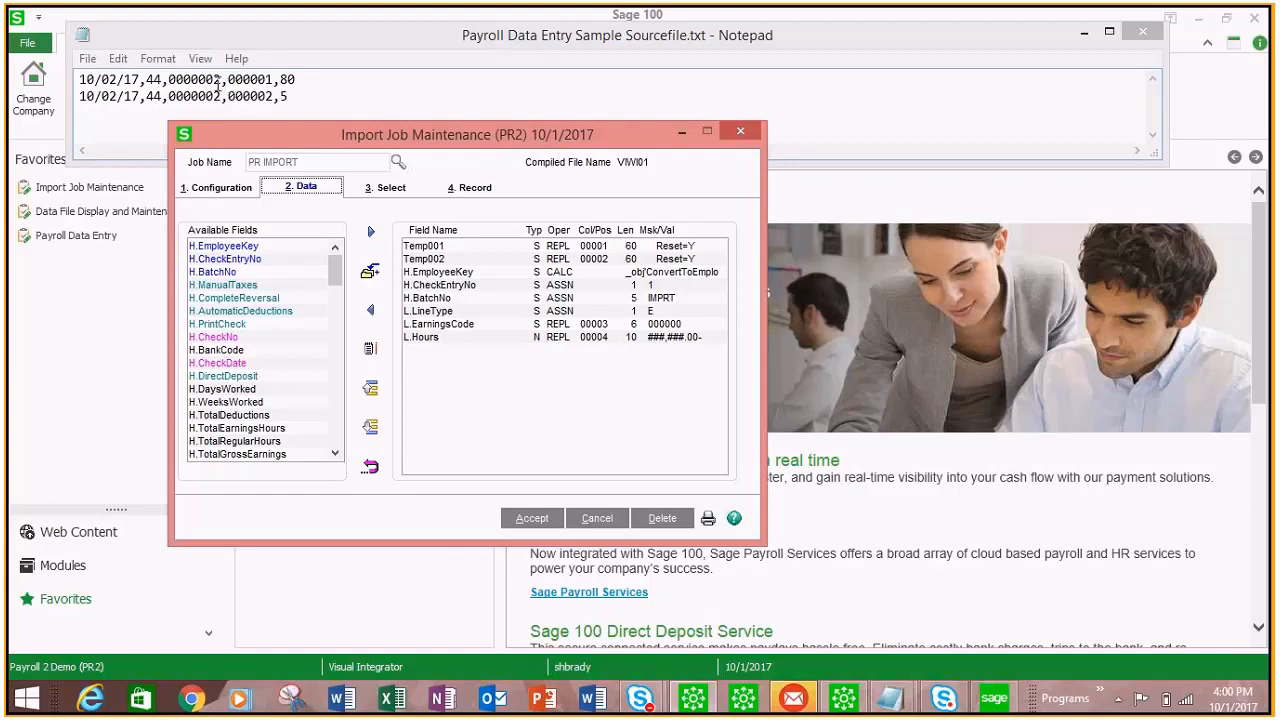
# Step: Set the source column of the Temp001 field to 2 in the PR IMPORT data mapping
pyautogui.click(445, 250)
pyautogui.doubleClick(445, 252)
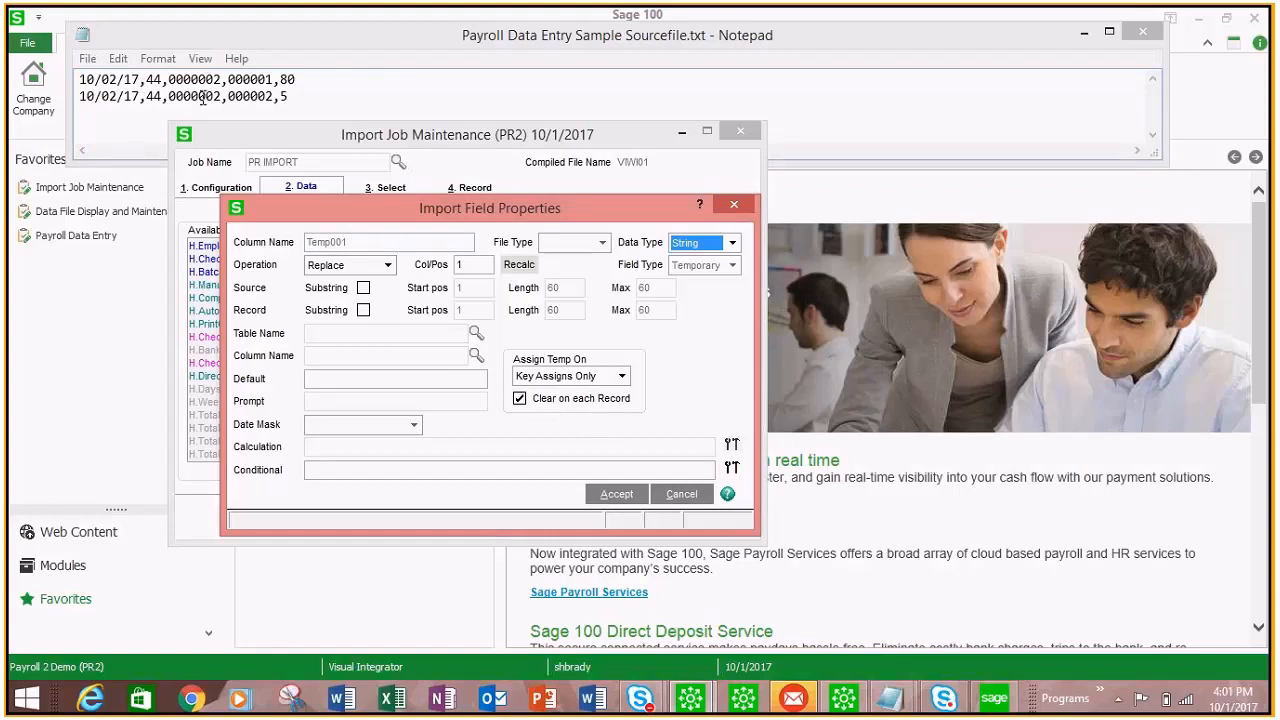
pyautogui.click(458, 263)
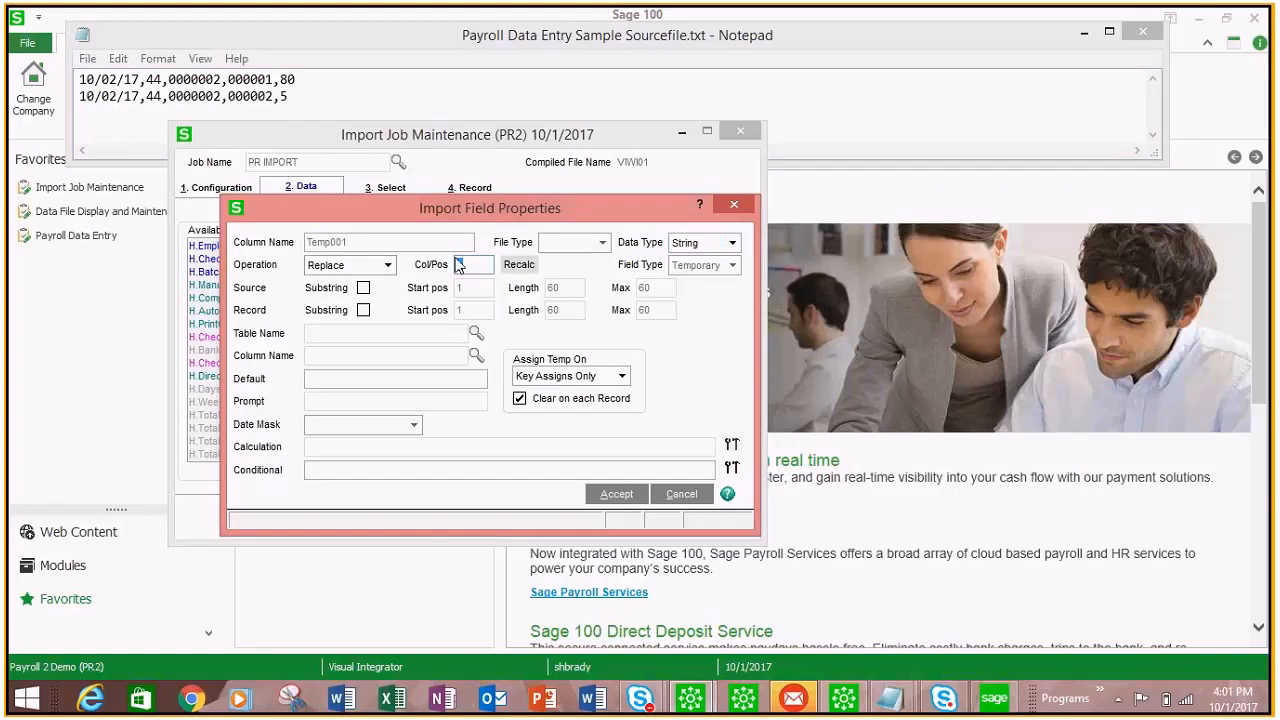
pyautogui.write('2')
pyautogui.click(628, 494)
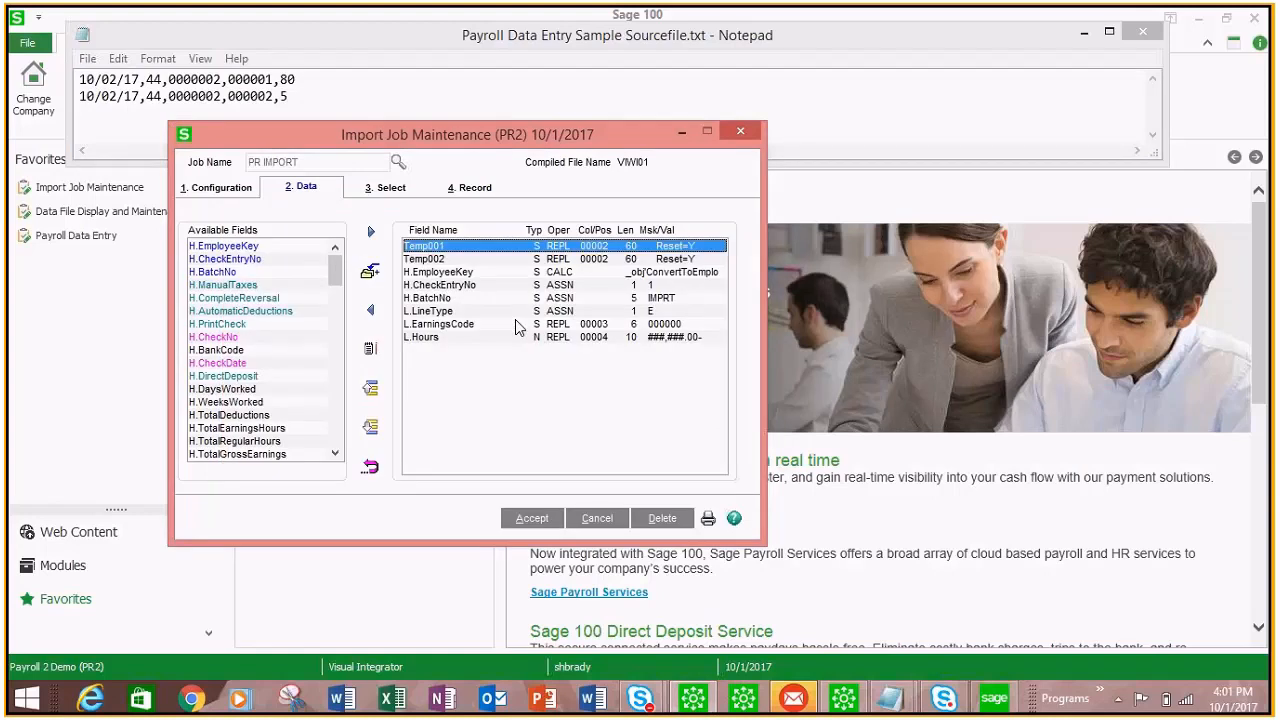
pyautogui.doubleClick(464, 246)
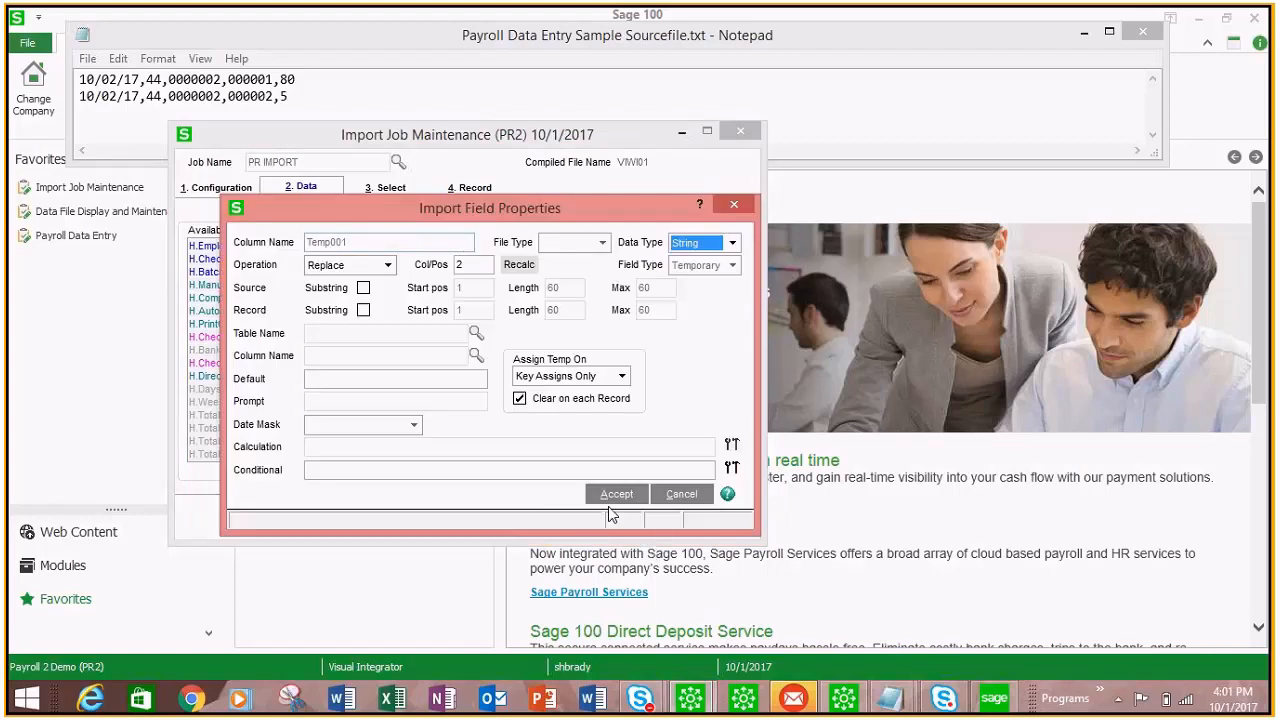
pyautogui.click(617, 494)
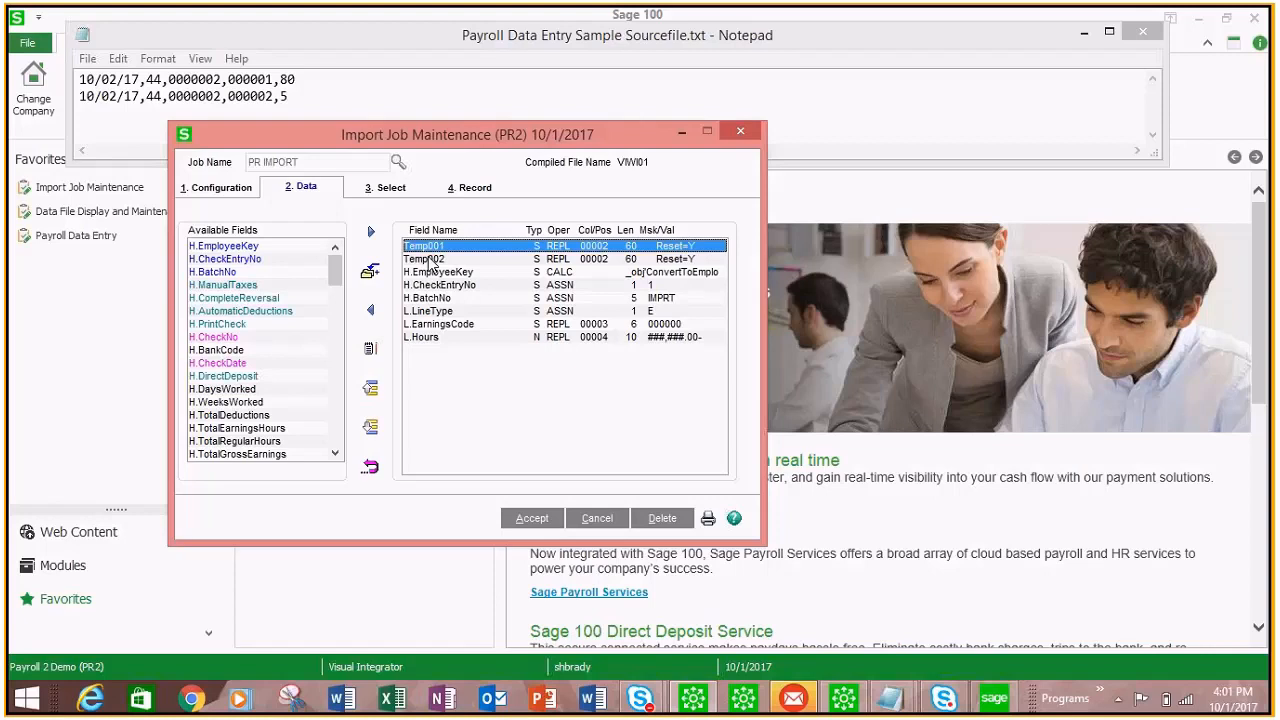
# Step: Set the source column of the Temp002 field to 3 in the import field properties
pyautogui.click(517, 262)
pyautogui.doubleClick(517, 262)
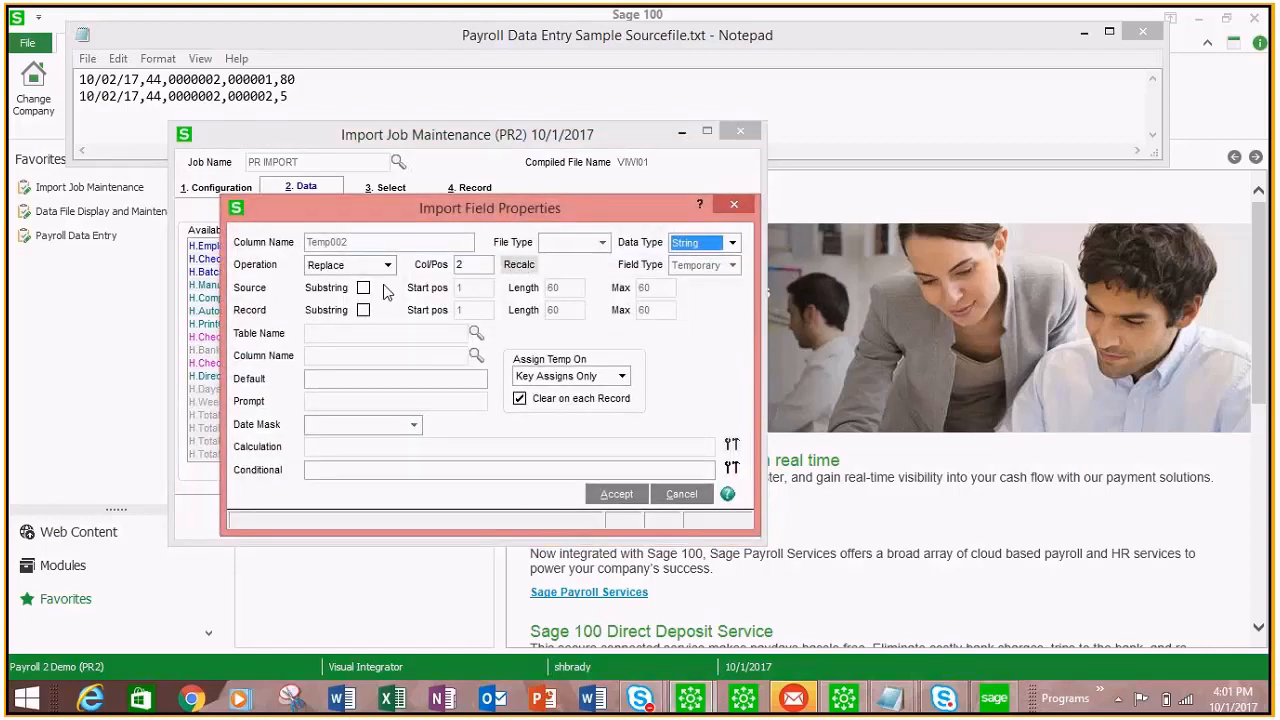
pyautogui.click(470, 265)
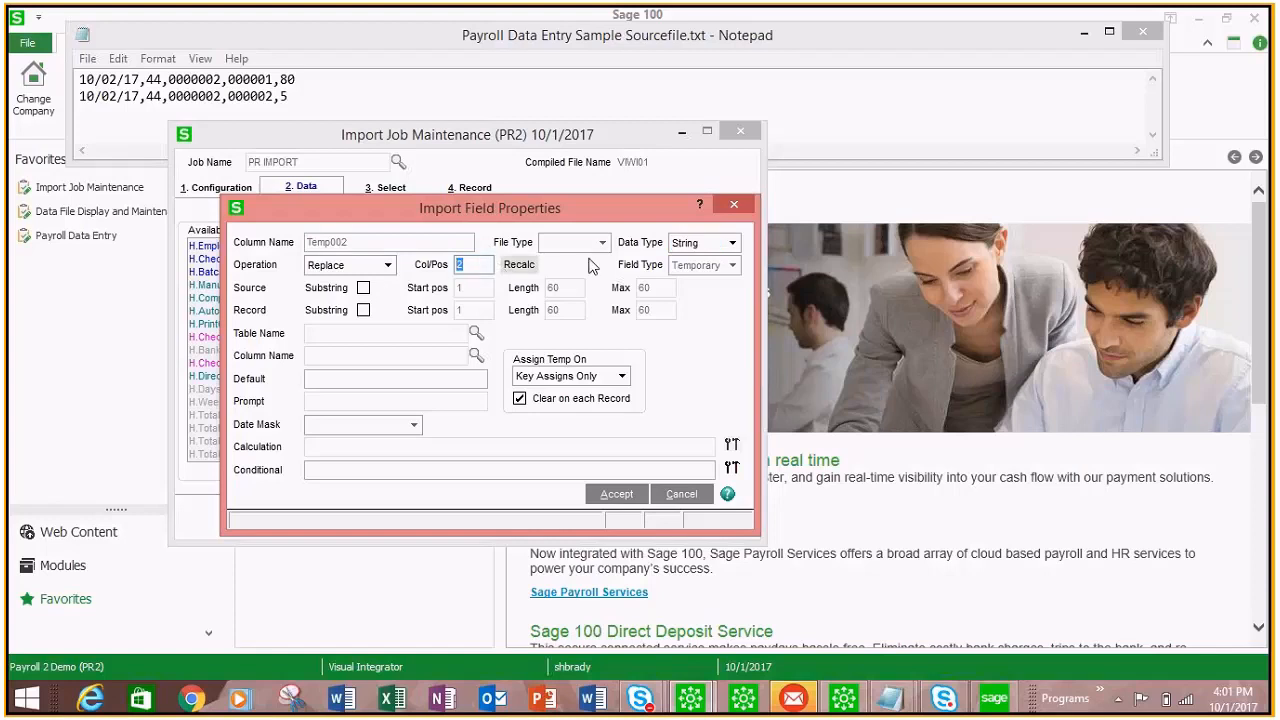
pyautogui.write('3')
pyautogui.click(639, 494)
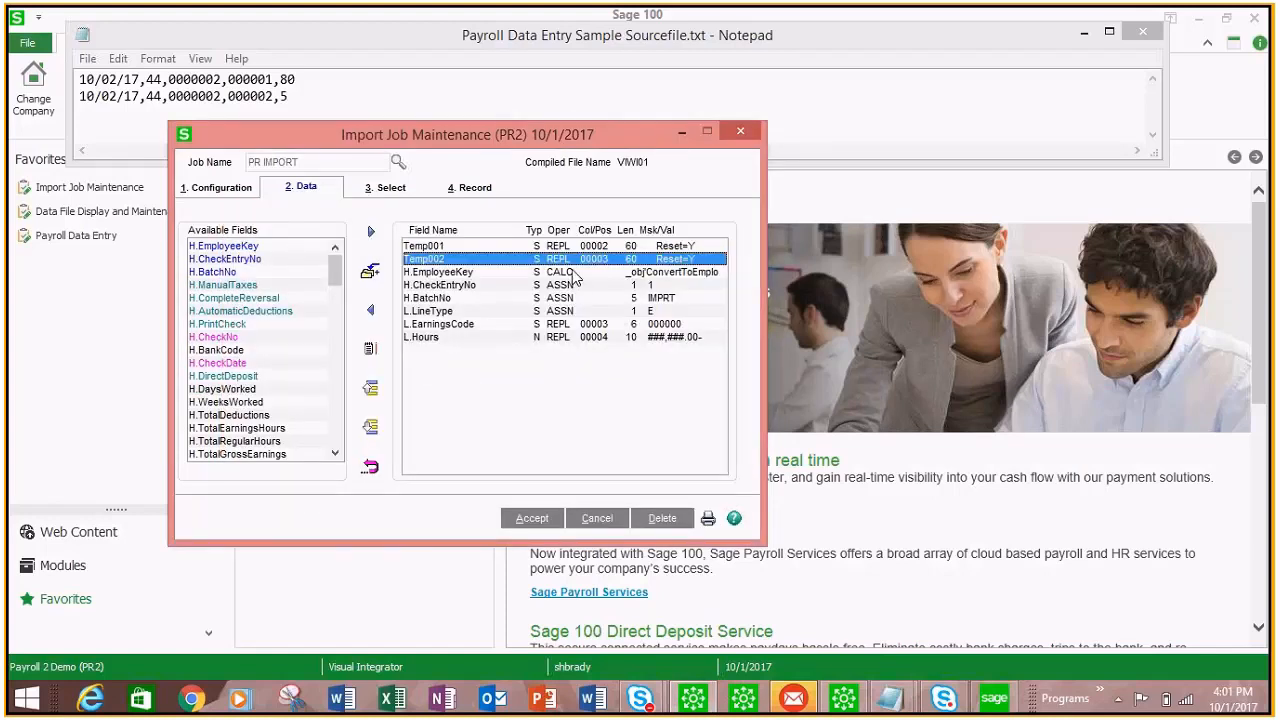
# Step: Review the EmployeeKey calculation in the Expression Builder, then check the alternative layout in Payroll Data Entry Sample Sourcefile2.txt
pyautogui.doubleClick(575, 274)
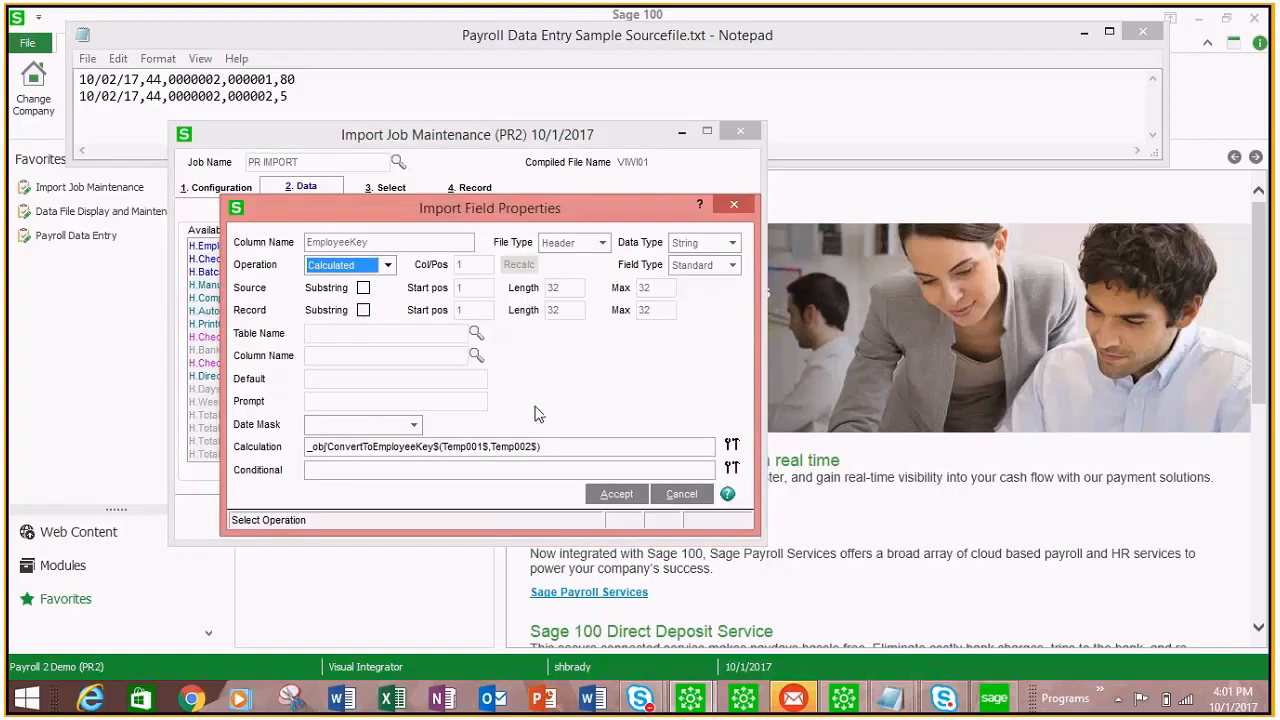
pyautogui.click(731, 447)
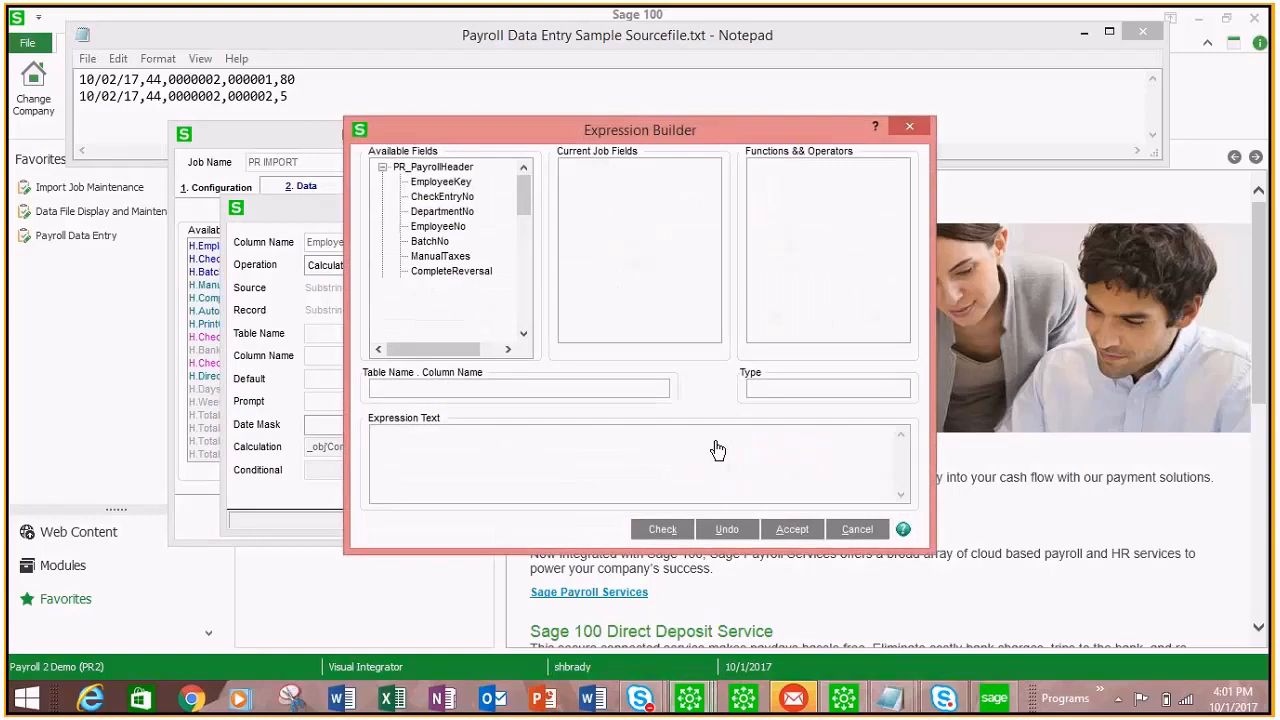
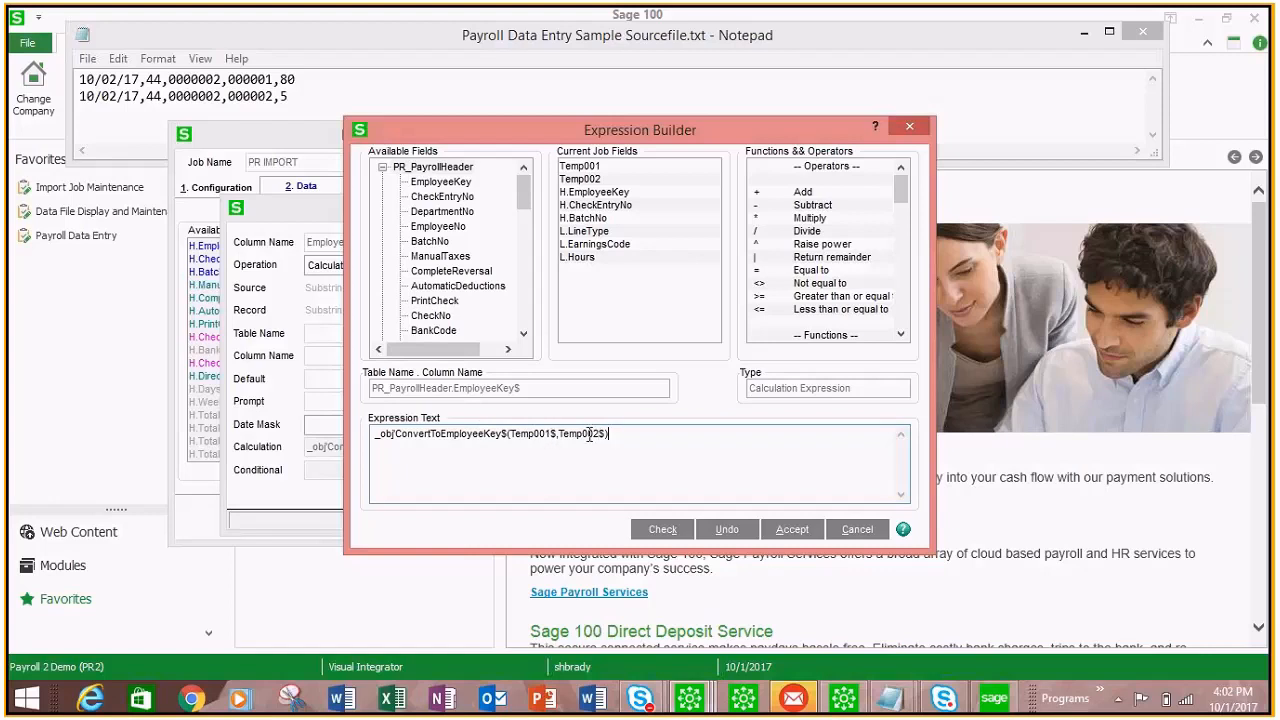
pyautogui.click(798, 531)
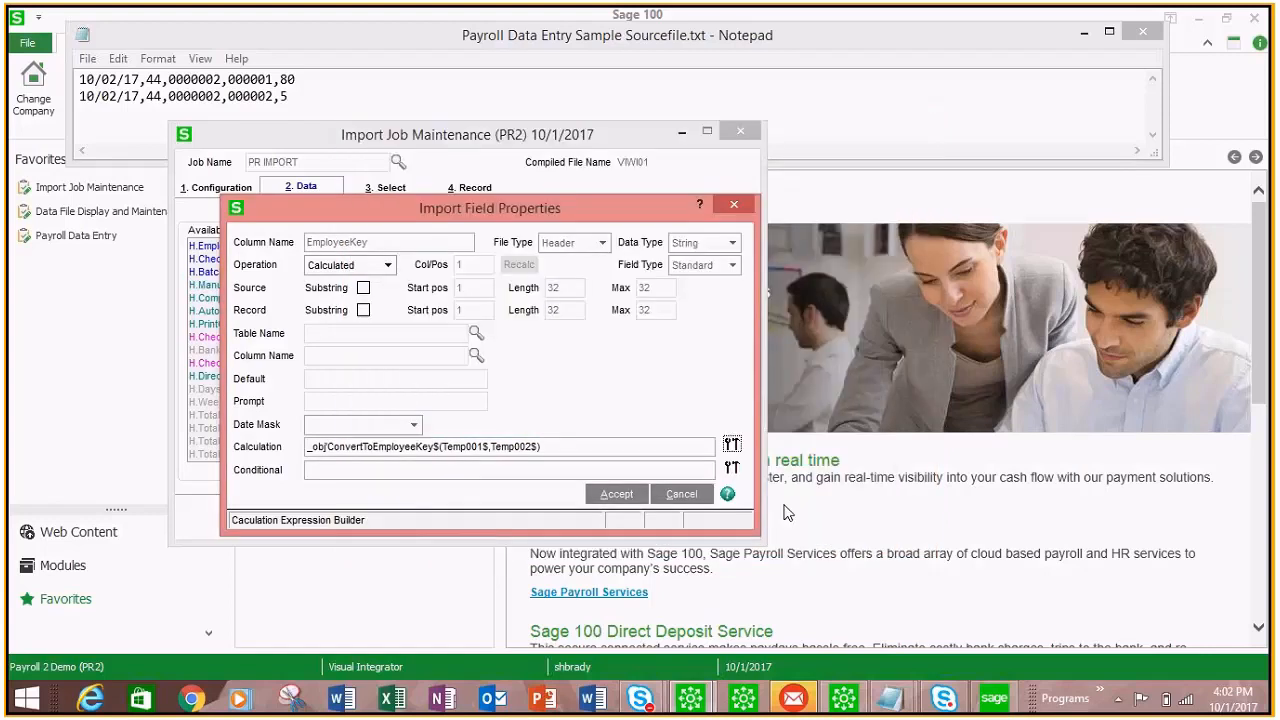
pyautogui.click(616, 495)
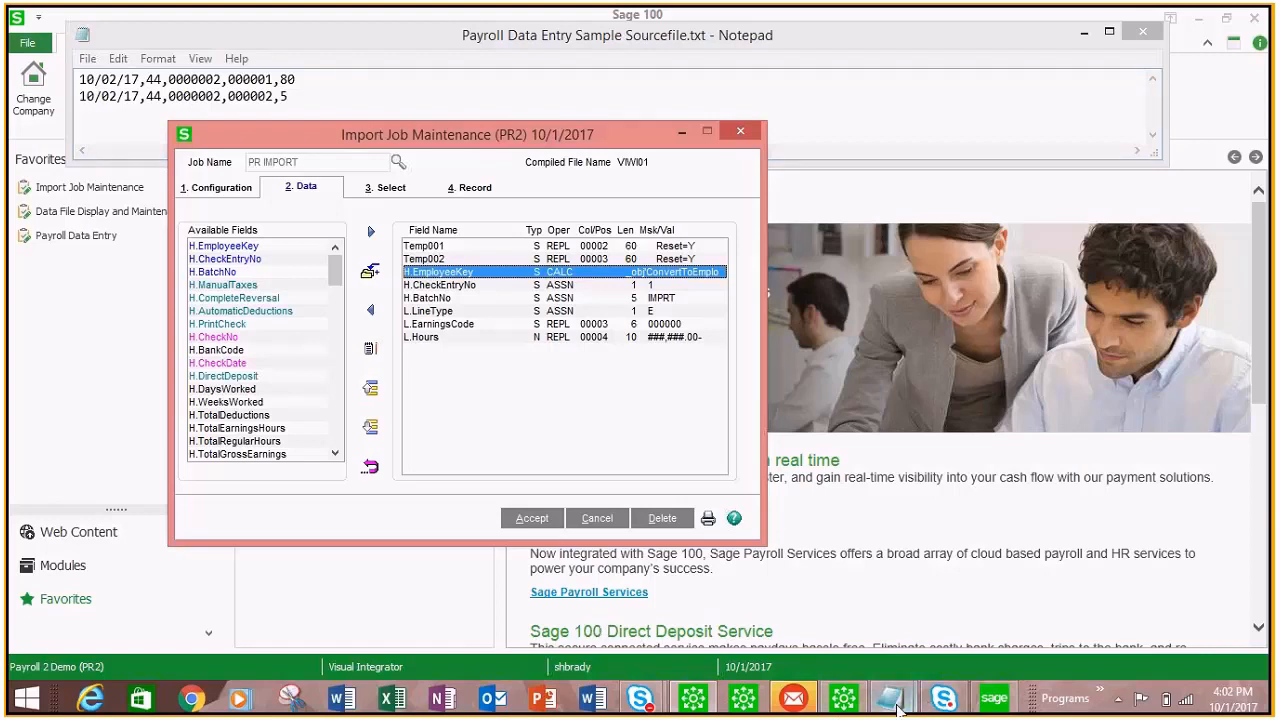
pyautogui.click(812, 641)
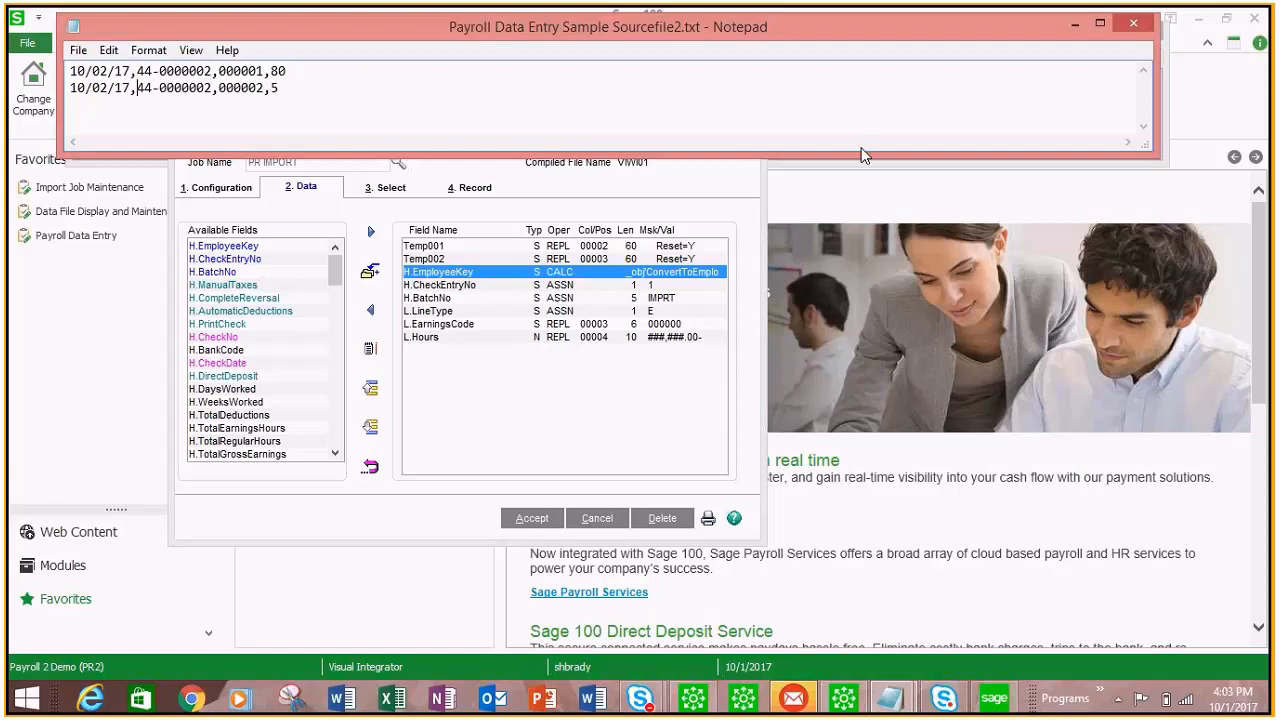
pyautogui.click(1074, 24)
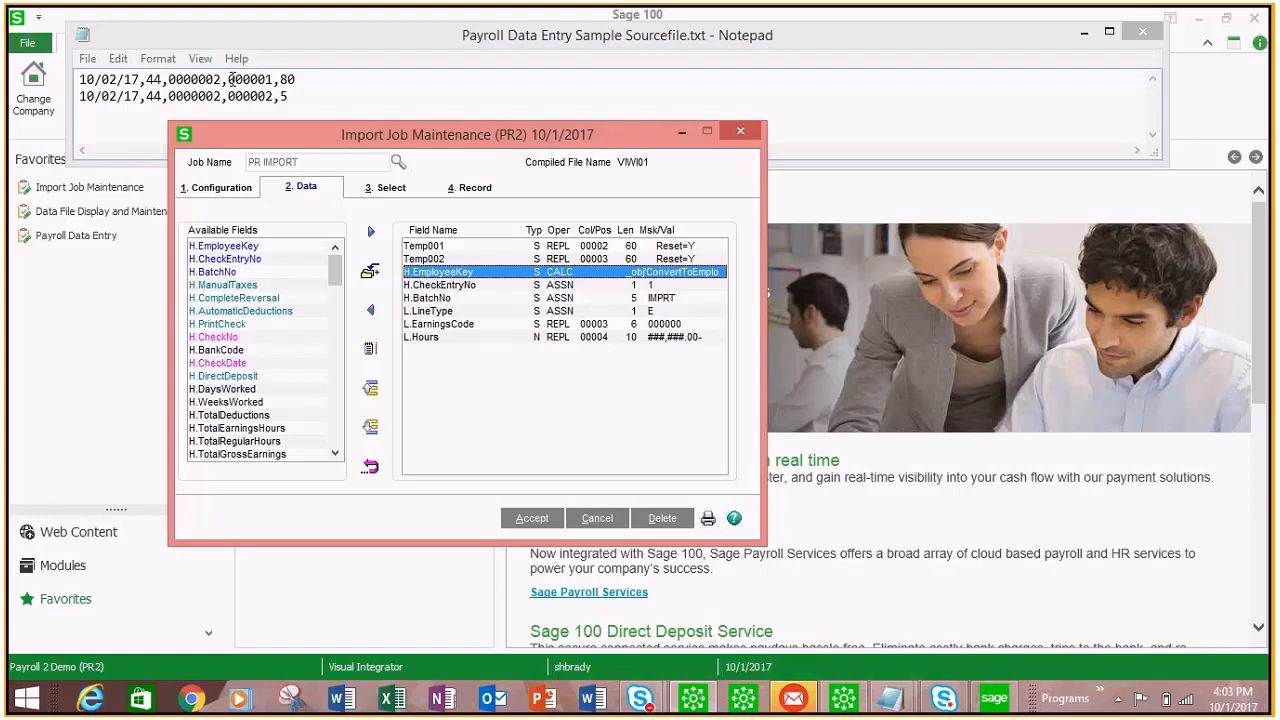
# Step: Set the source column of the line-level EarningsCode field to 4
pyautogui.doubleClick(601, 324)
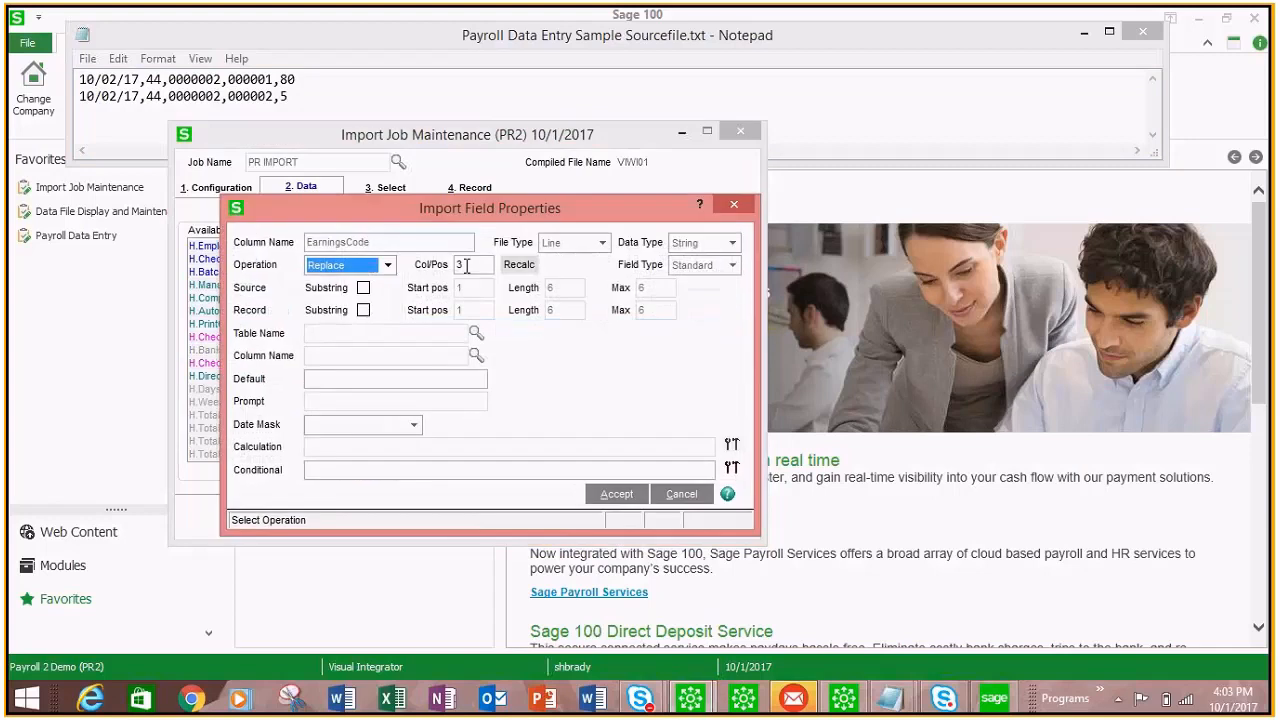
pyautogui.moveTo(467, 265); pyautogui.dragTo(418, 264)
pyautogui.write('4')
pyautogui.click(616, 494)
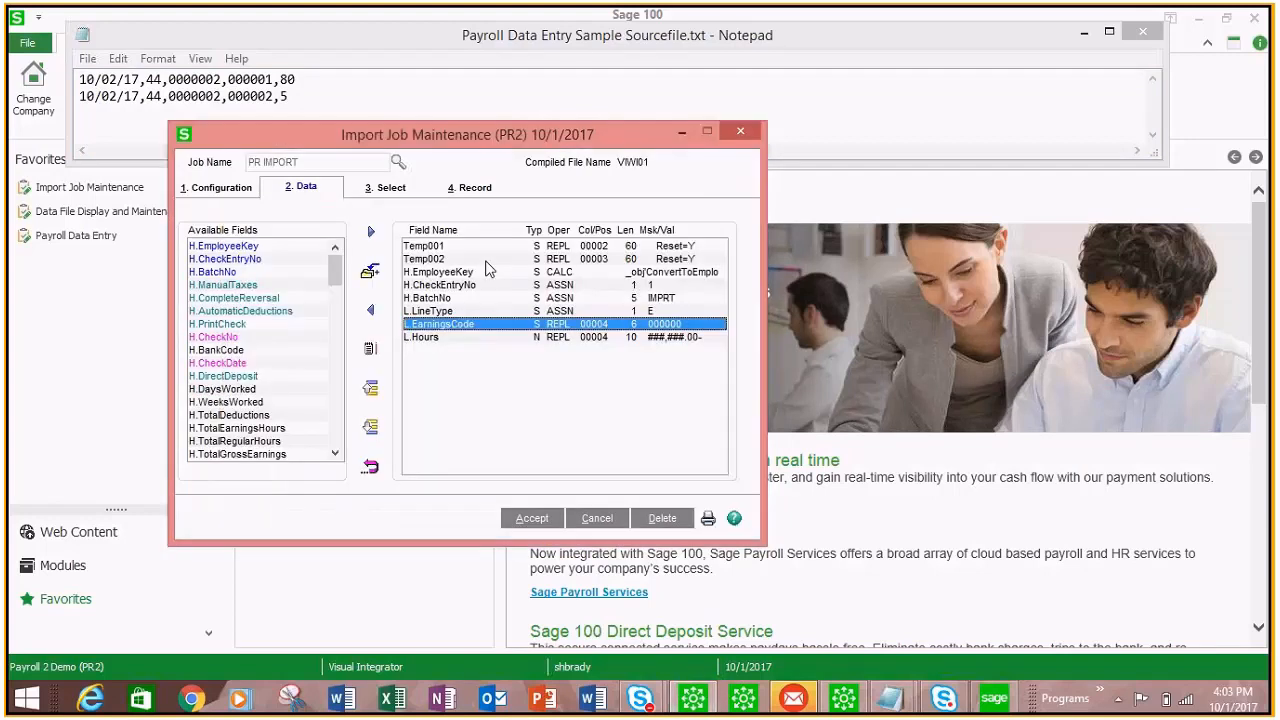
# Step: Set the source column of the line-level Hours field to 5 and save the PR IMPORT job without executing it
pyautogui.doubleClick(538, 345)
pyautogui.press('Tab')
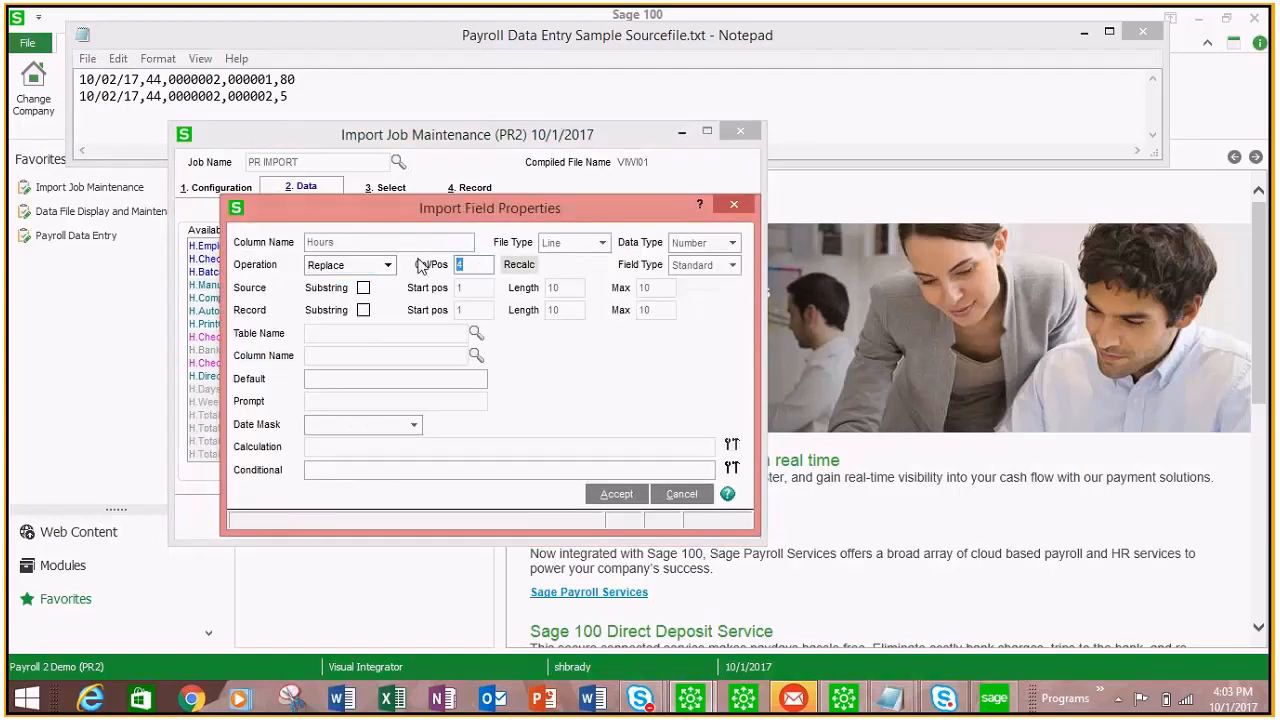
pyautogui.write('5')
pyautogui.click(631, 494)
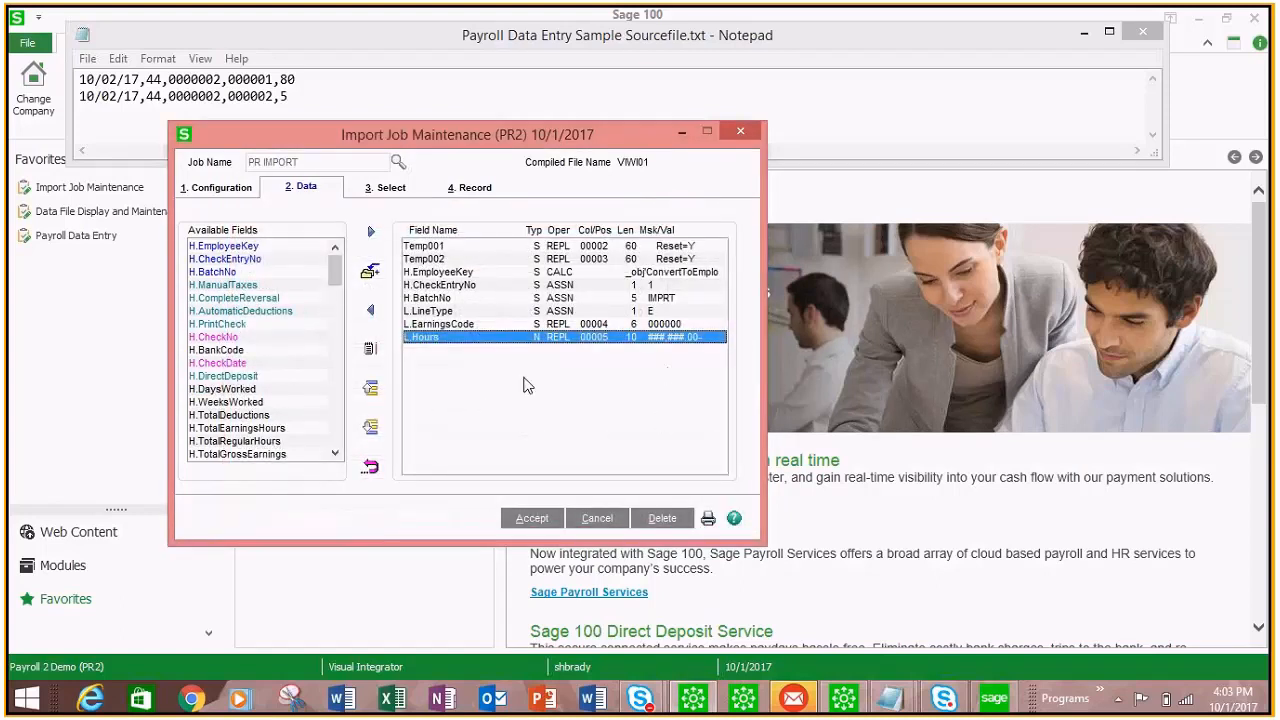
pyautogui.click(533, 519)
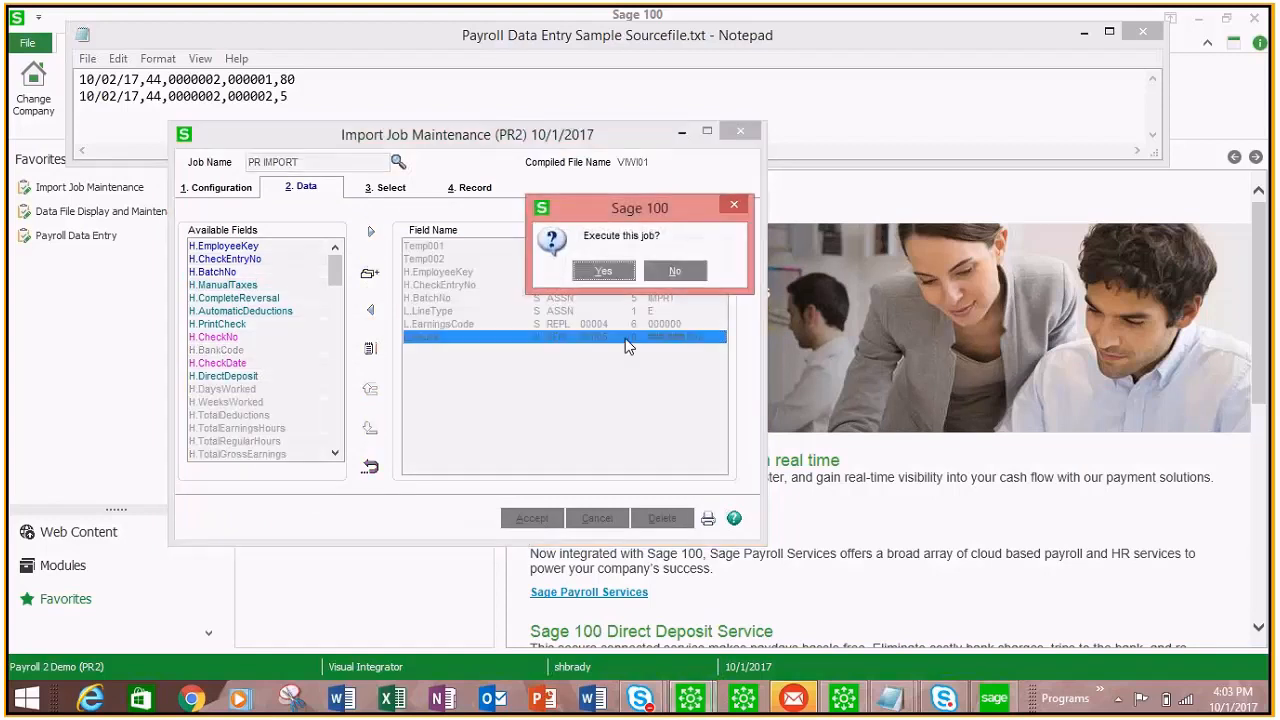
pyautogui.click(673, 271)
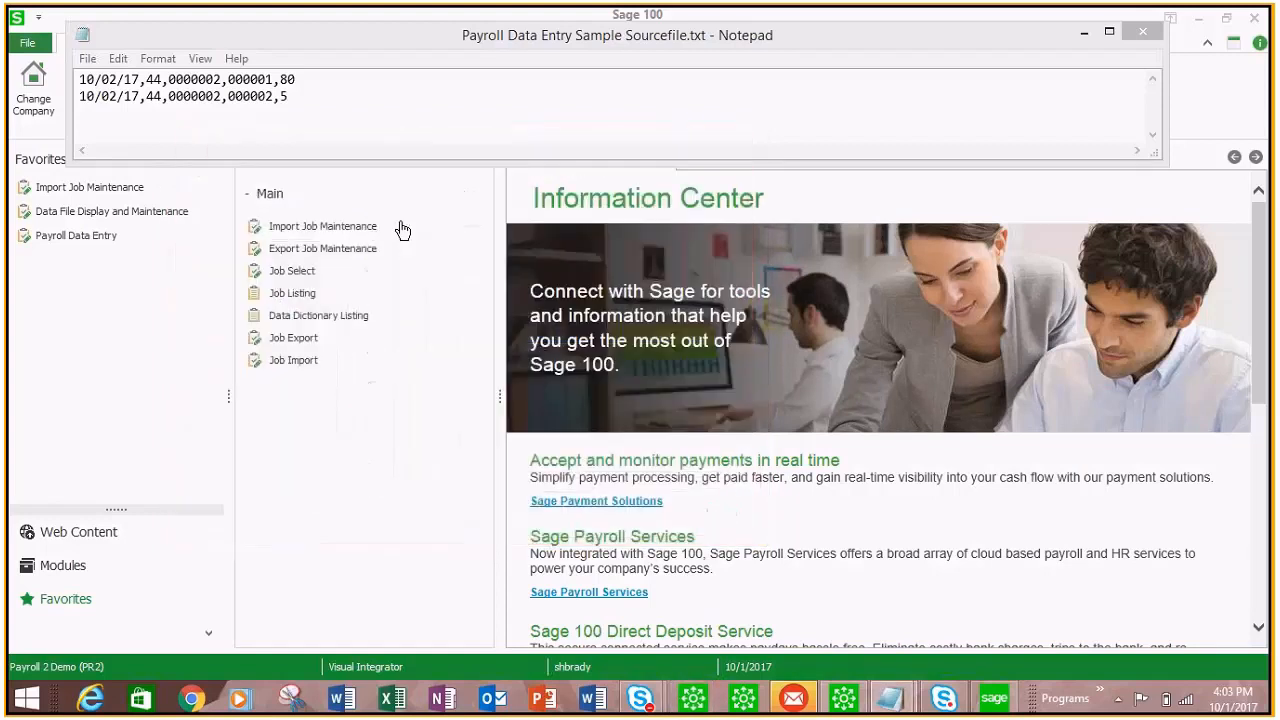
# Step: Open the existing import job PAY CYCLE in Import Job Maintenance
pyautogui.click(288, 226)
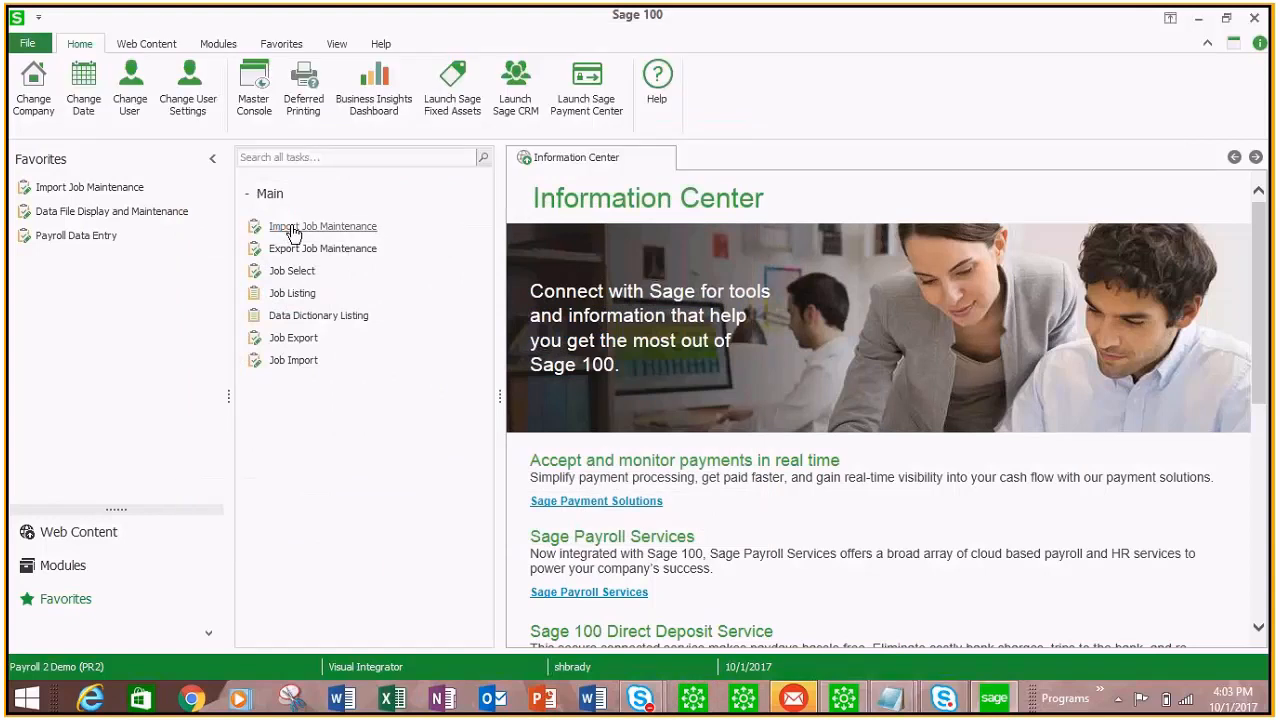
pyautogui.click(293, 228)
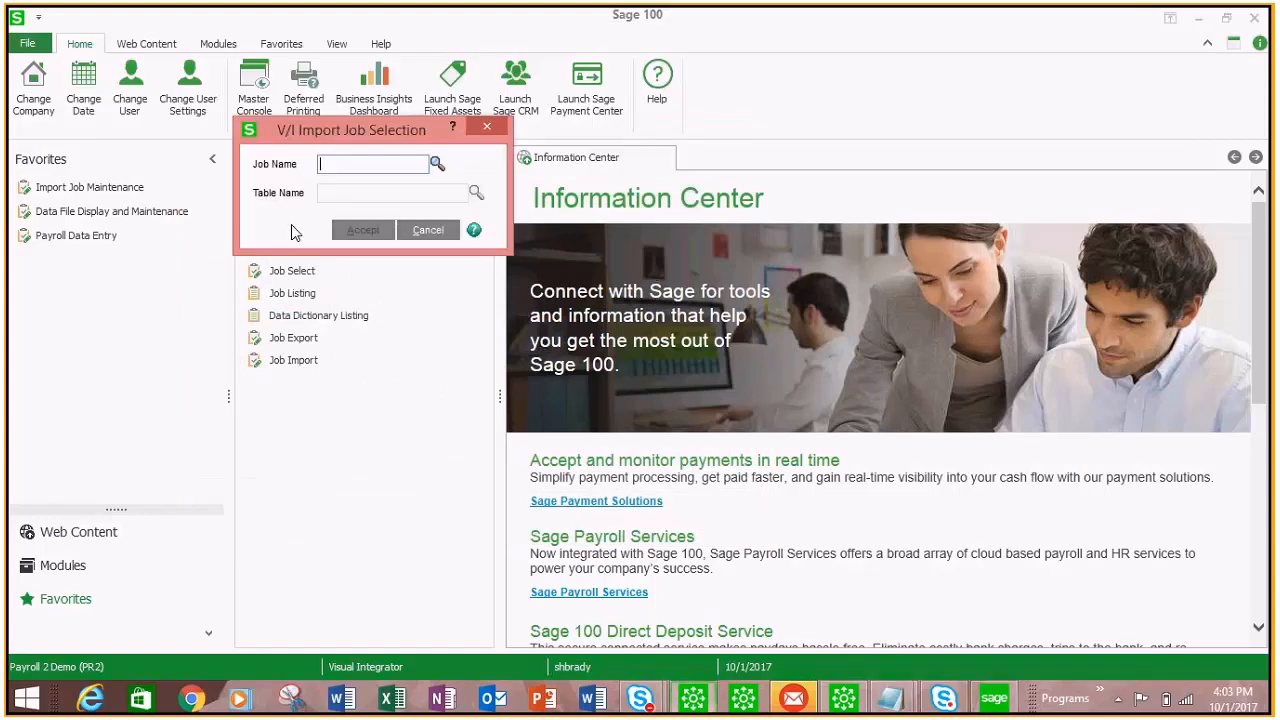
pyautogui.click(437, 164)
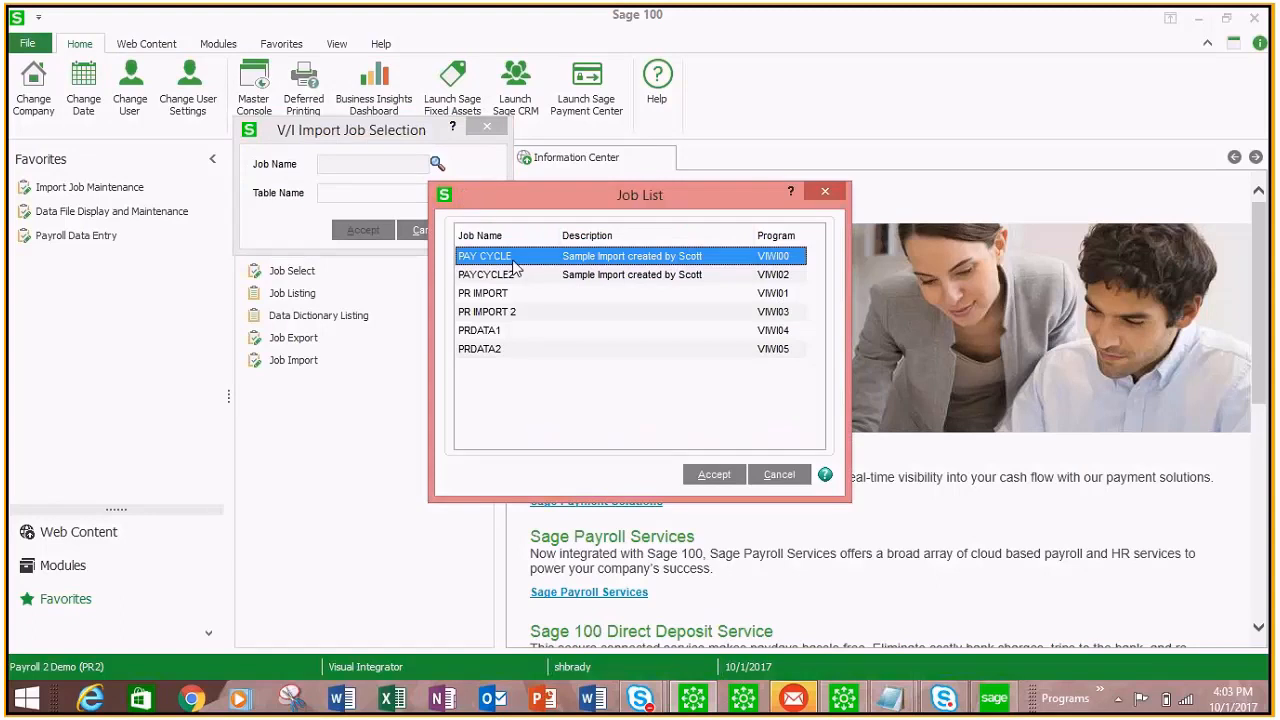
pyautogui.click(720, 475)
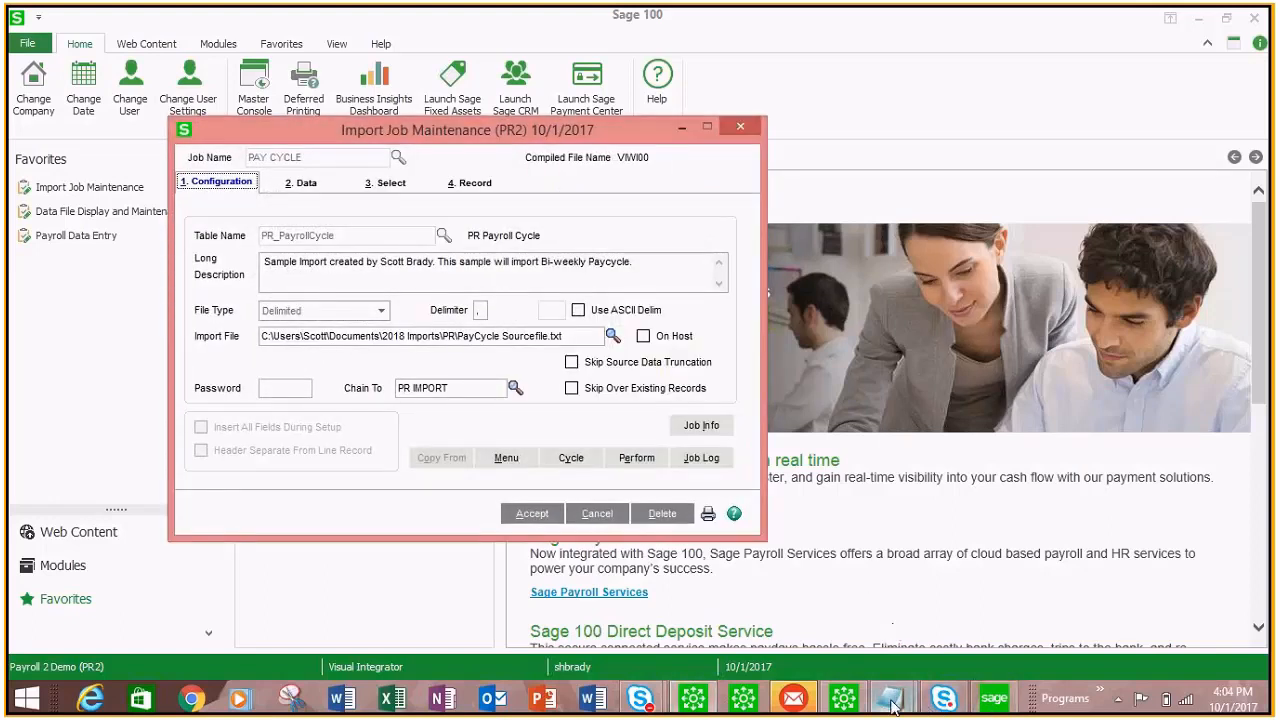
# Step: Bring up Payroll Data Entry Sample Sourcefile.txt and compare it with the data field mapping of the PAY CYCLE job
pyautogui.click(893, 697)
pyautogui.click(977, 660)
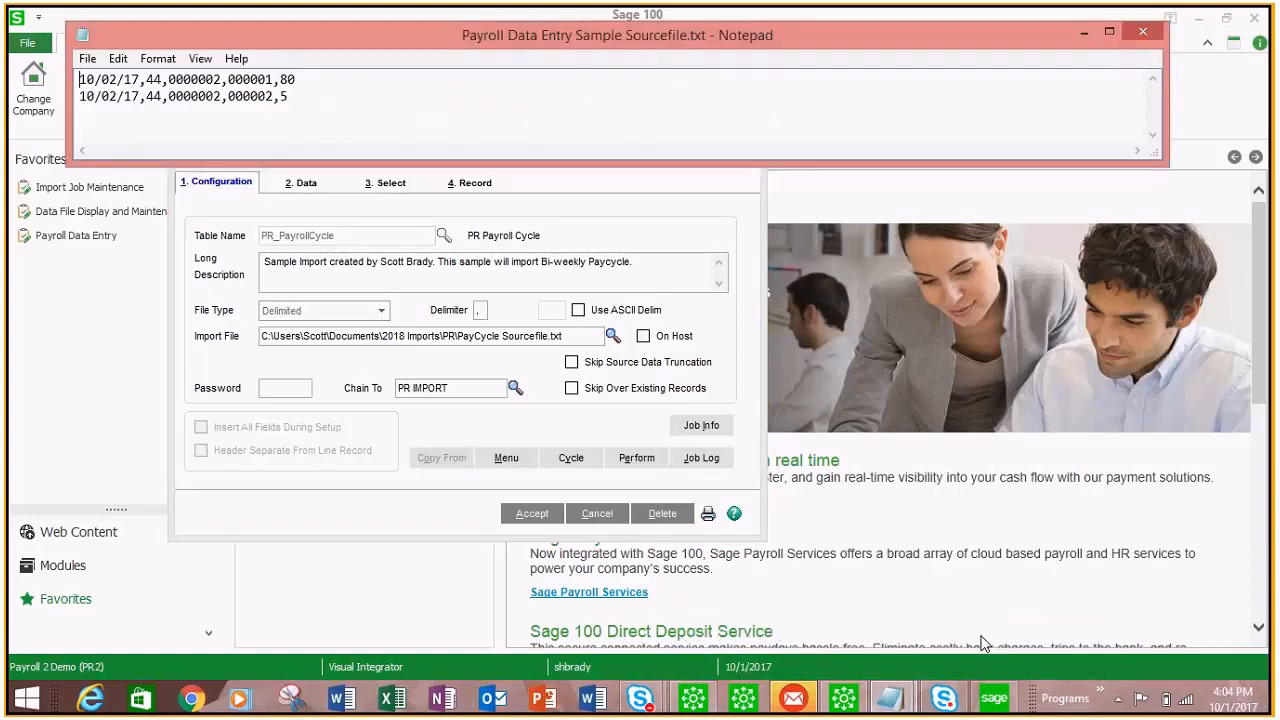
pyautogui.click(366, 368)
pyautogui.click(312, 185)
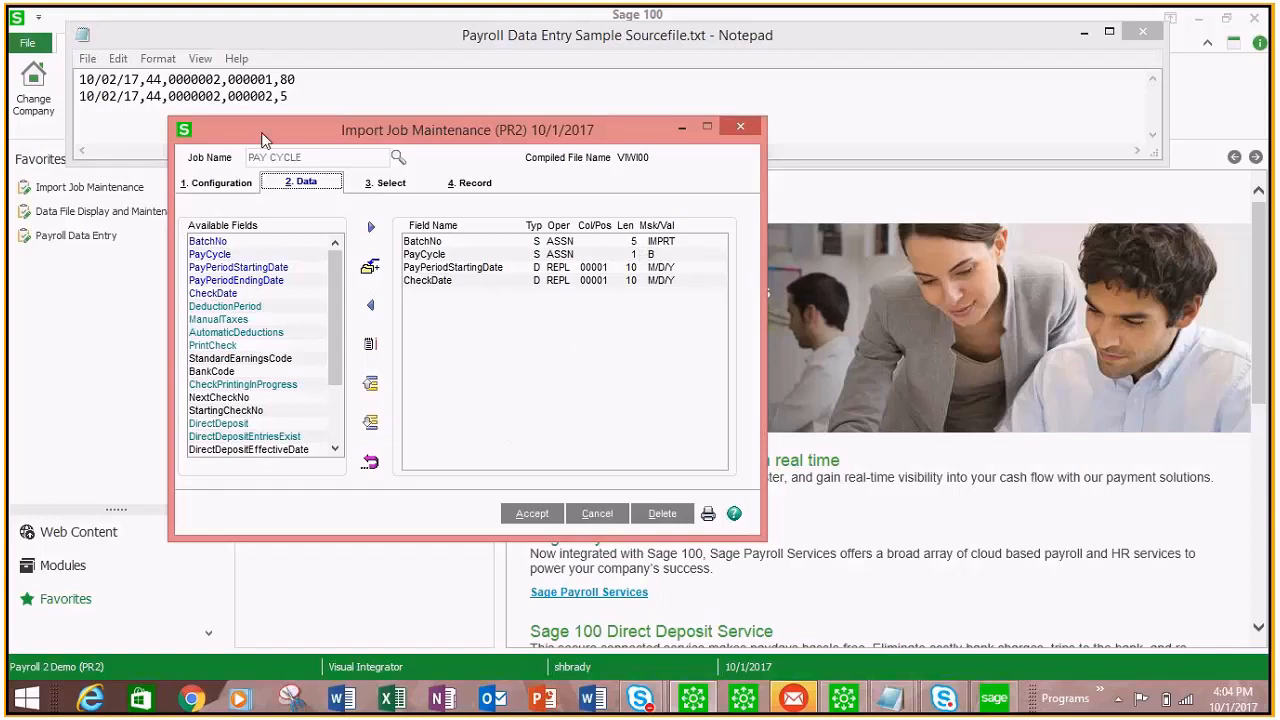
# Step: Chain the PAY CYCLE job to PR IMPORT and save it without executing it
pyautogui.click(230, 186)
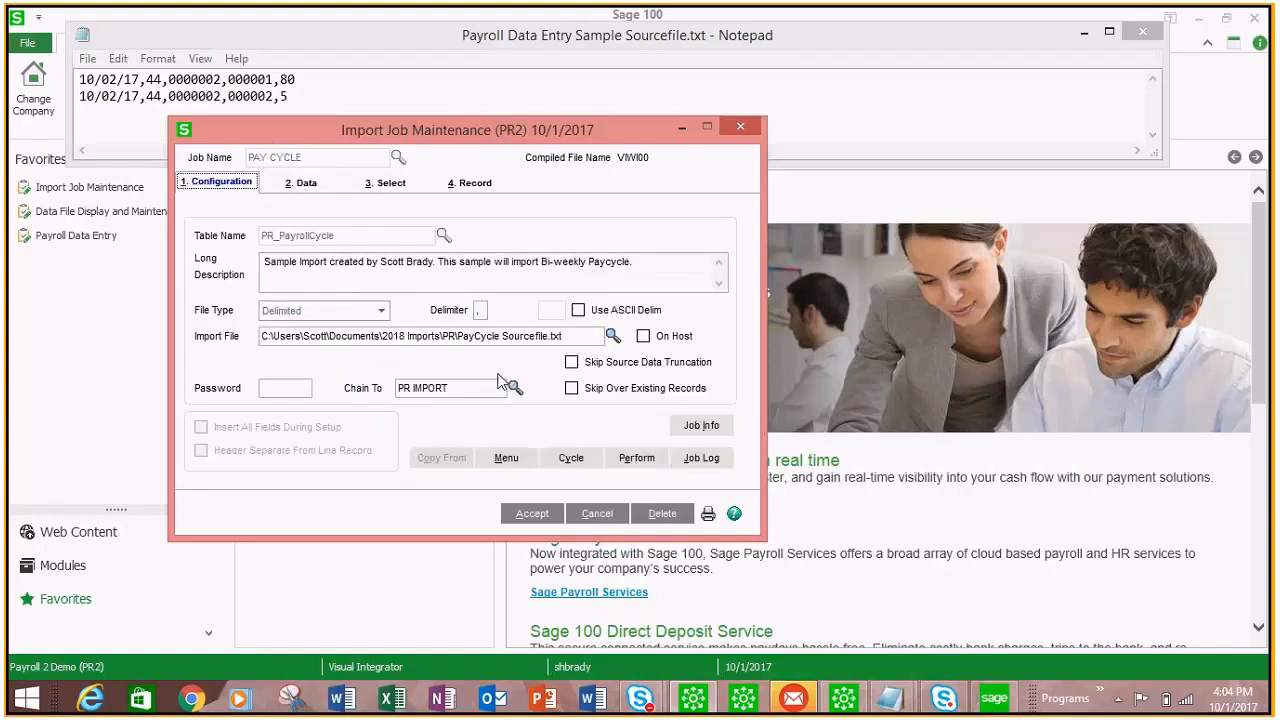
pyautogui.click(510, 386)
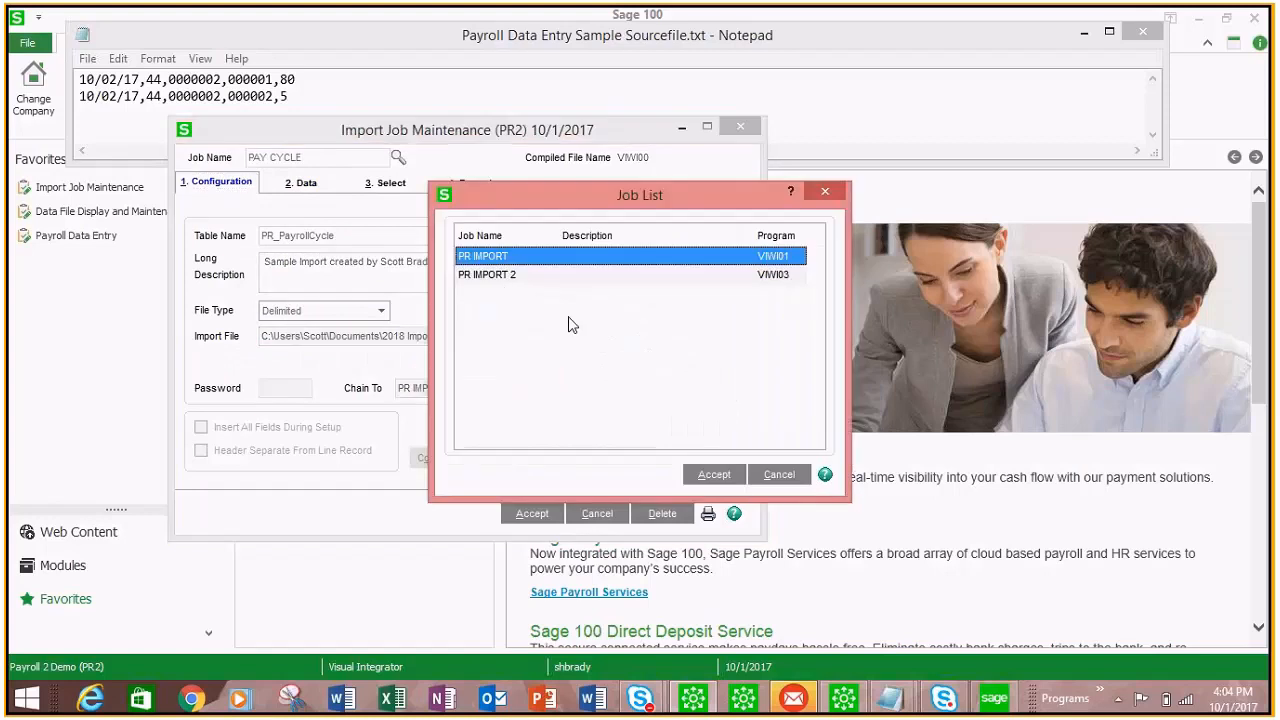
pyautogui.click(716, 477)
pyautogui.click(543, 515)
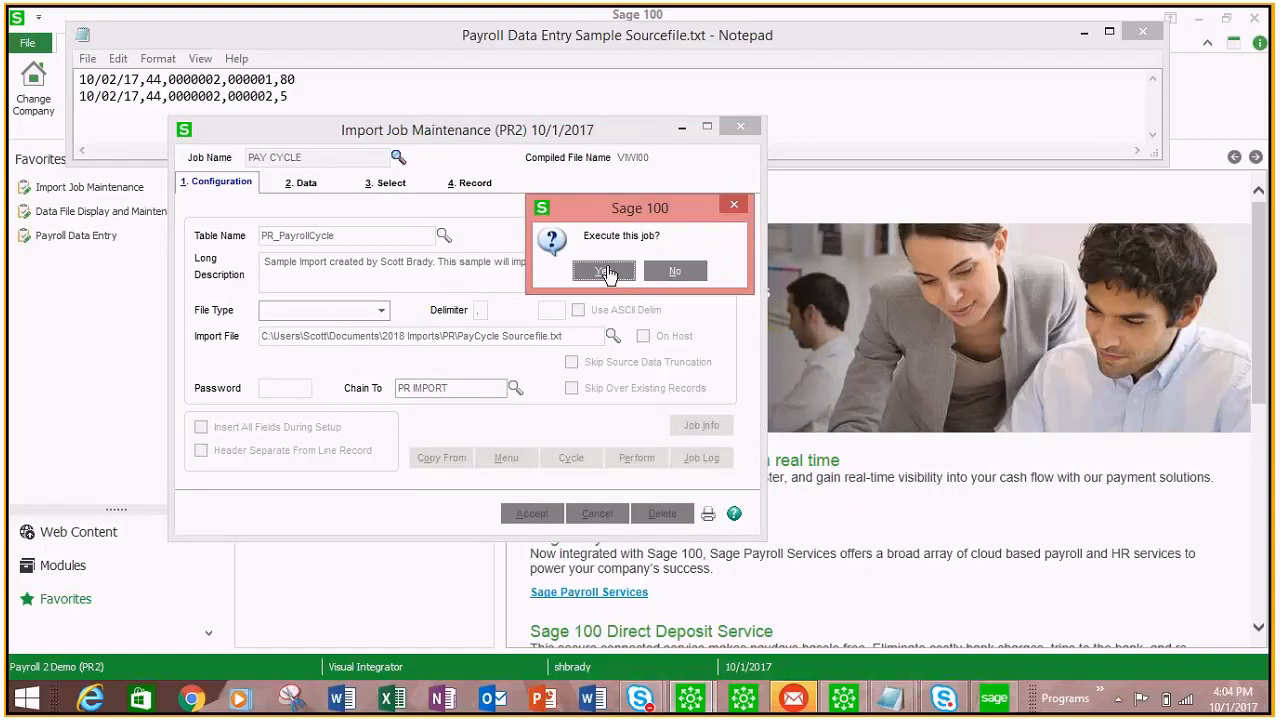
pyautogui.click(685, 276)
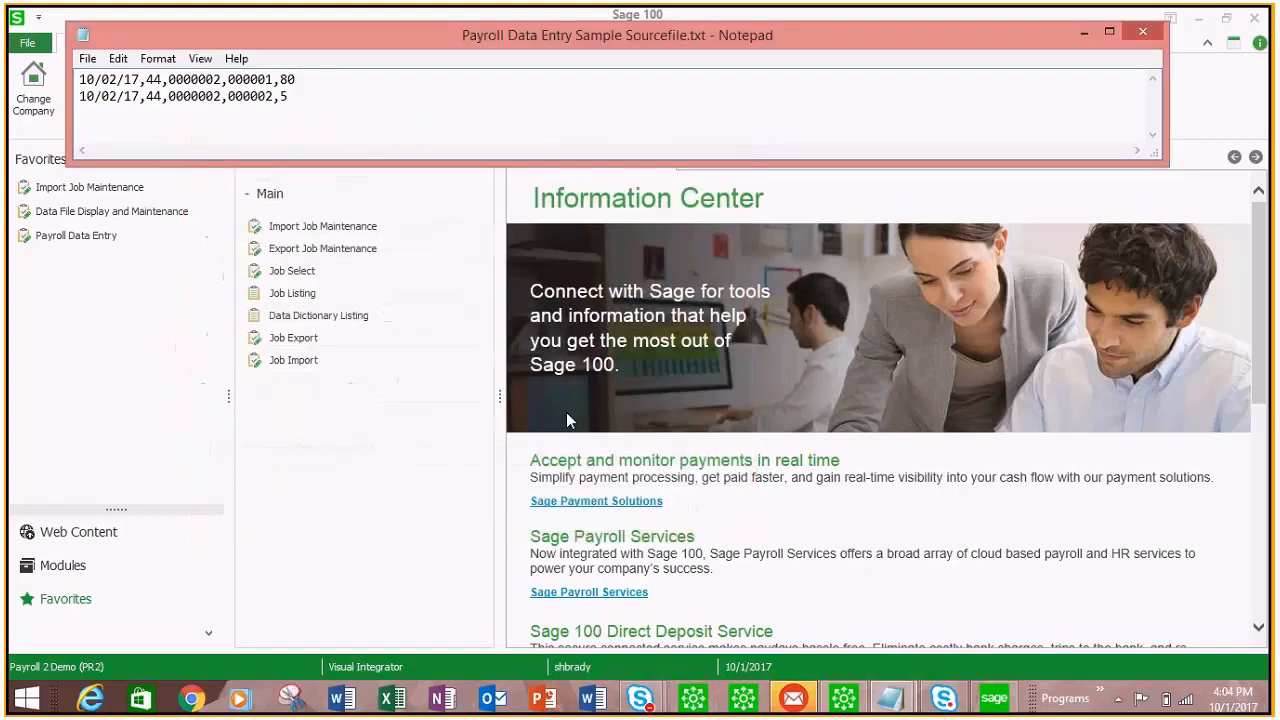
# Step: Reopen the PR IMPORT job in Import Job Maintenance and review its data field mapping
pyautogui.click(292, 228)
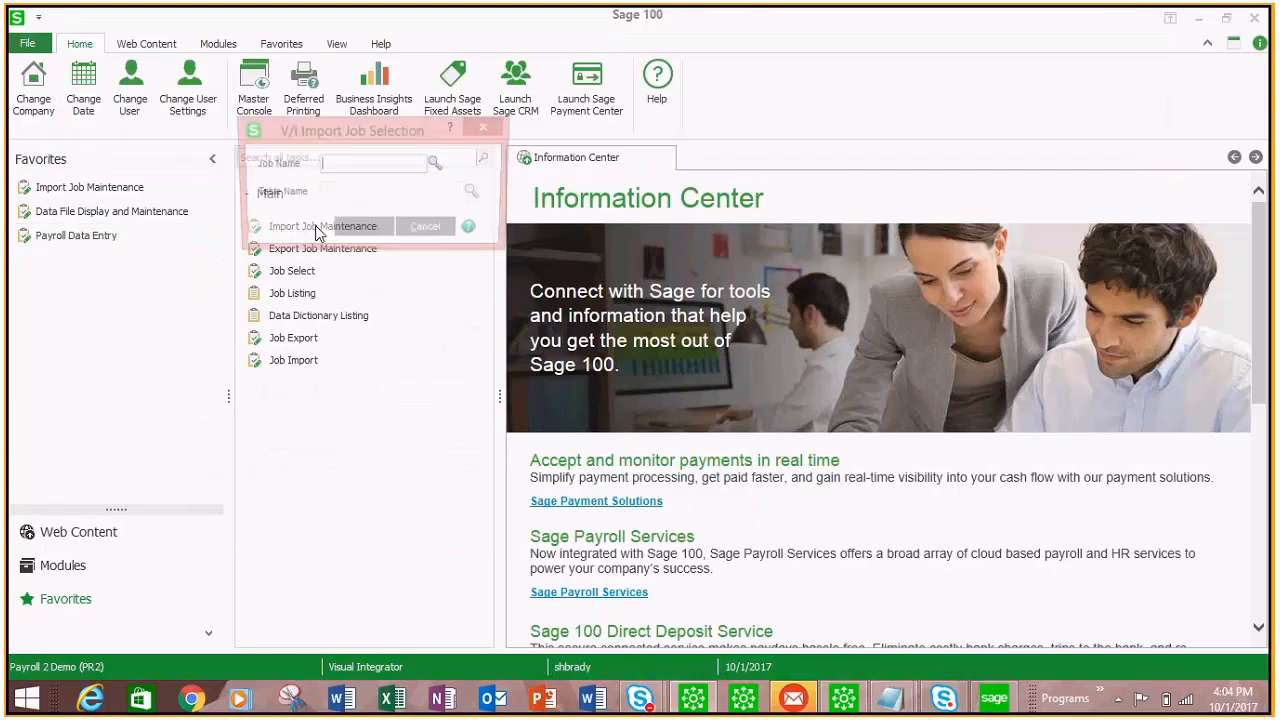
pyautogui.click(439, 164)
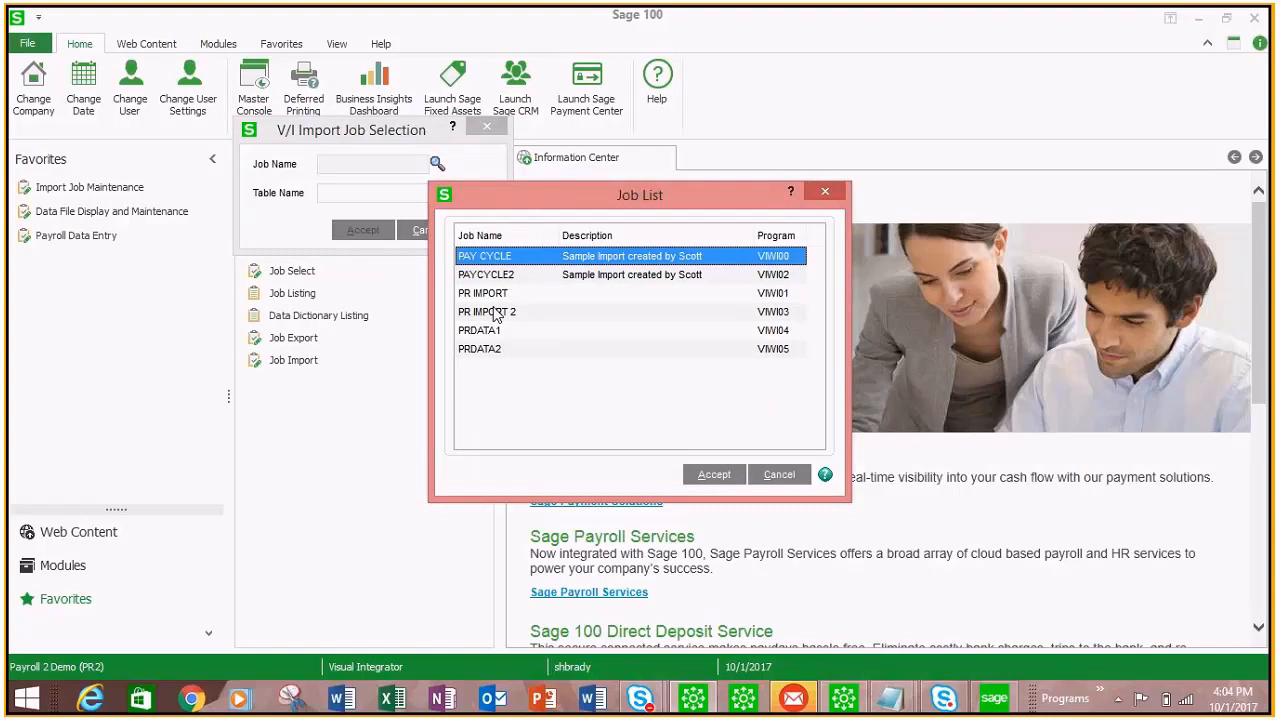
pyautogui.doubleClick(503, 293)
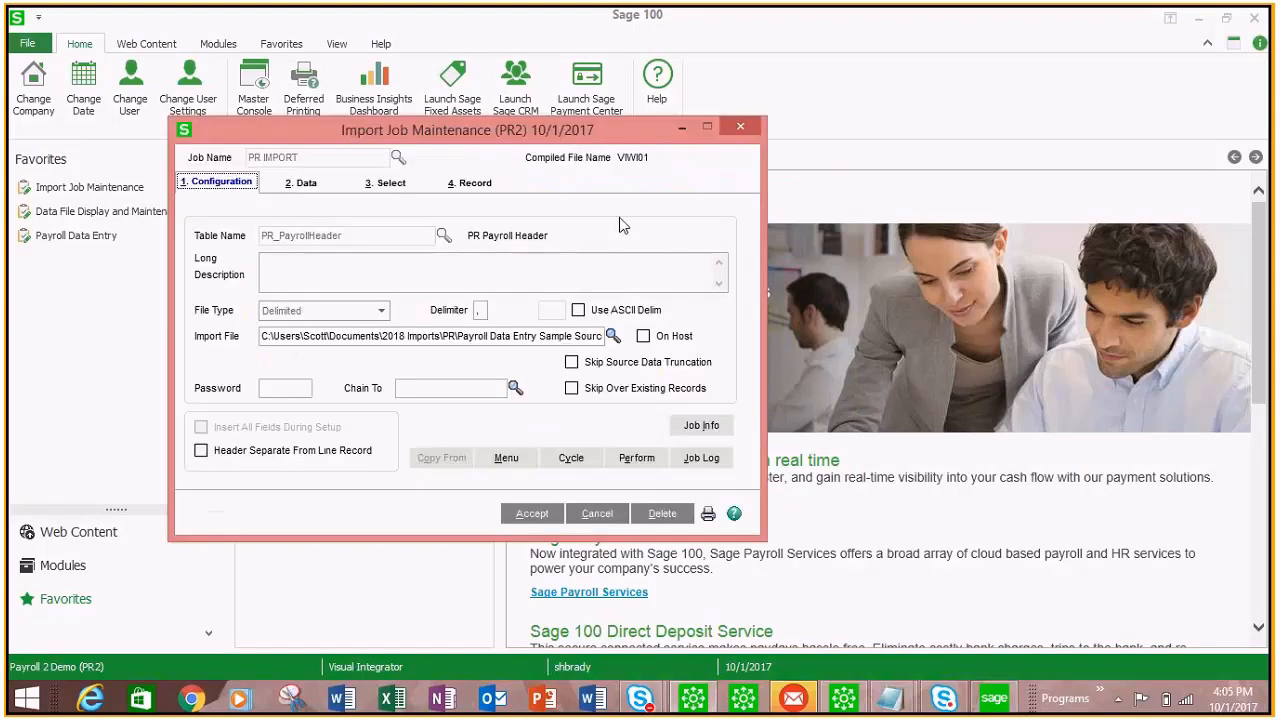
pyautogui.click(306, 186)
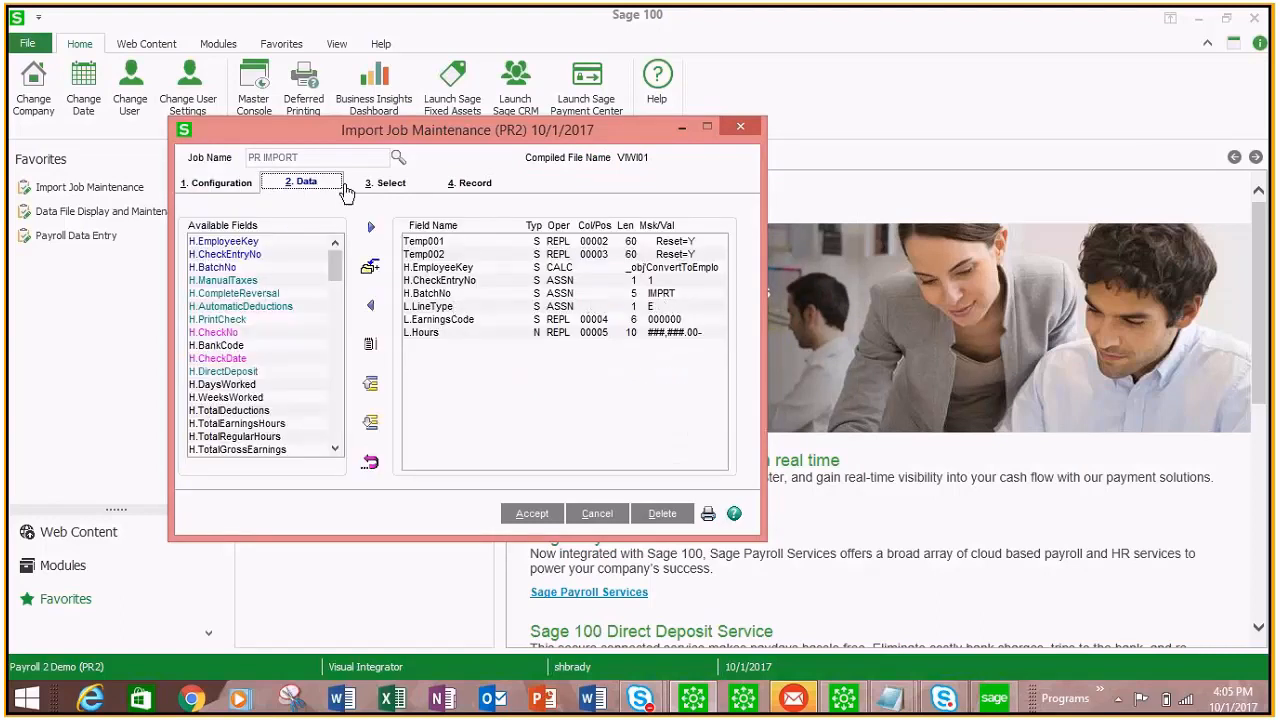
# Step: Review the perform commands assigned to the PR IMPORT job
pyautogui.click(230, 186)
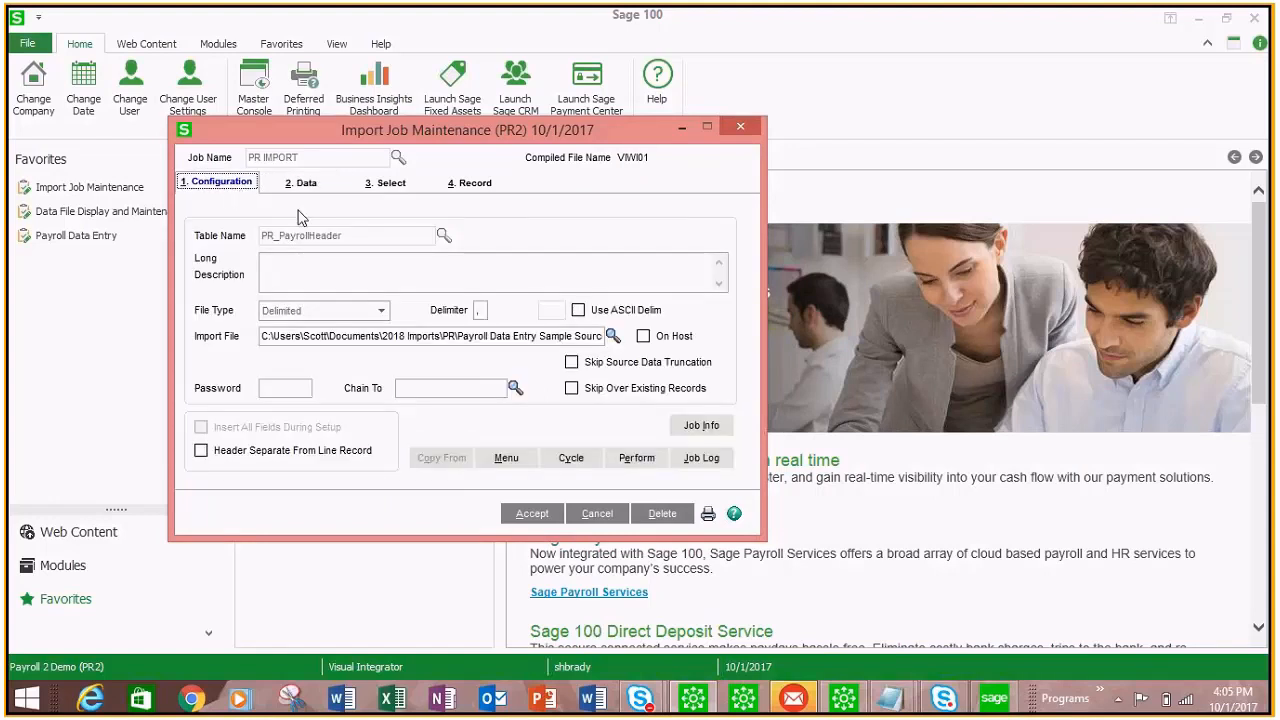
pyautogui.click(641, 462)
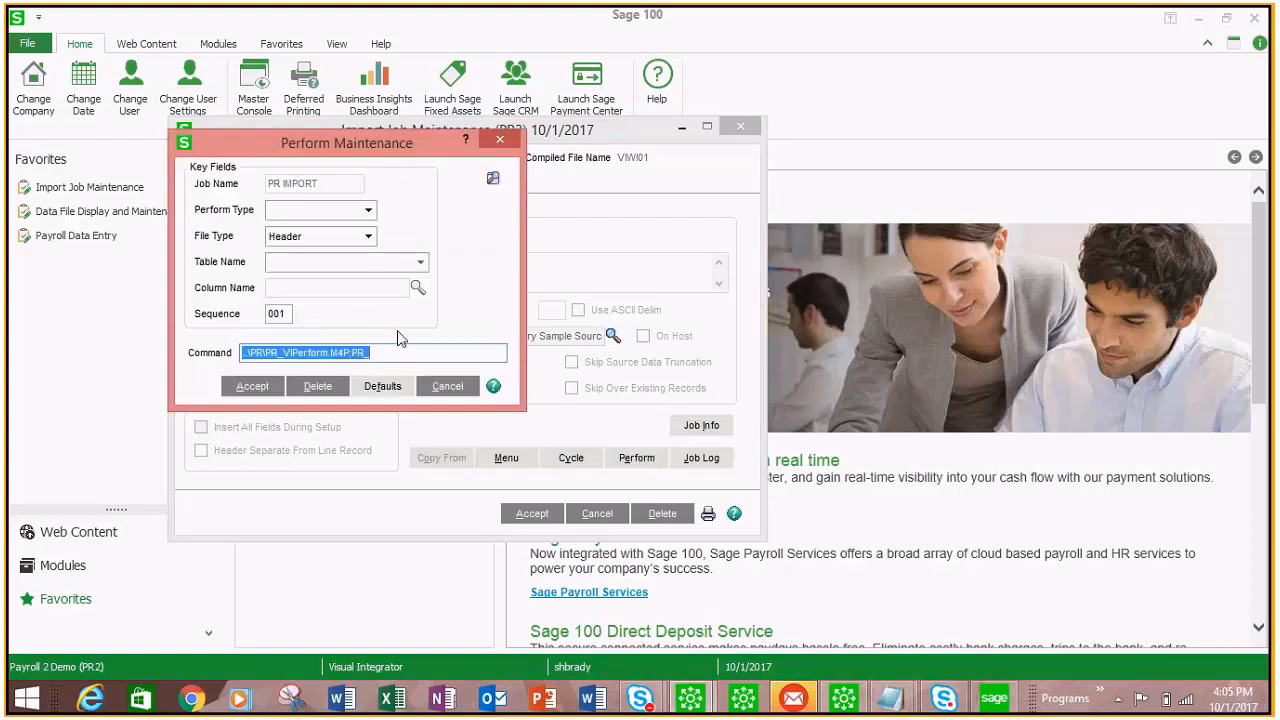
pyautogui.click(493, 178)
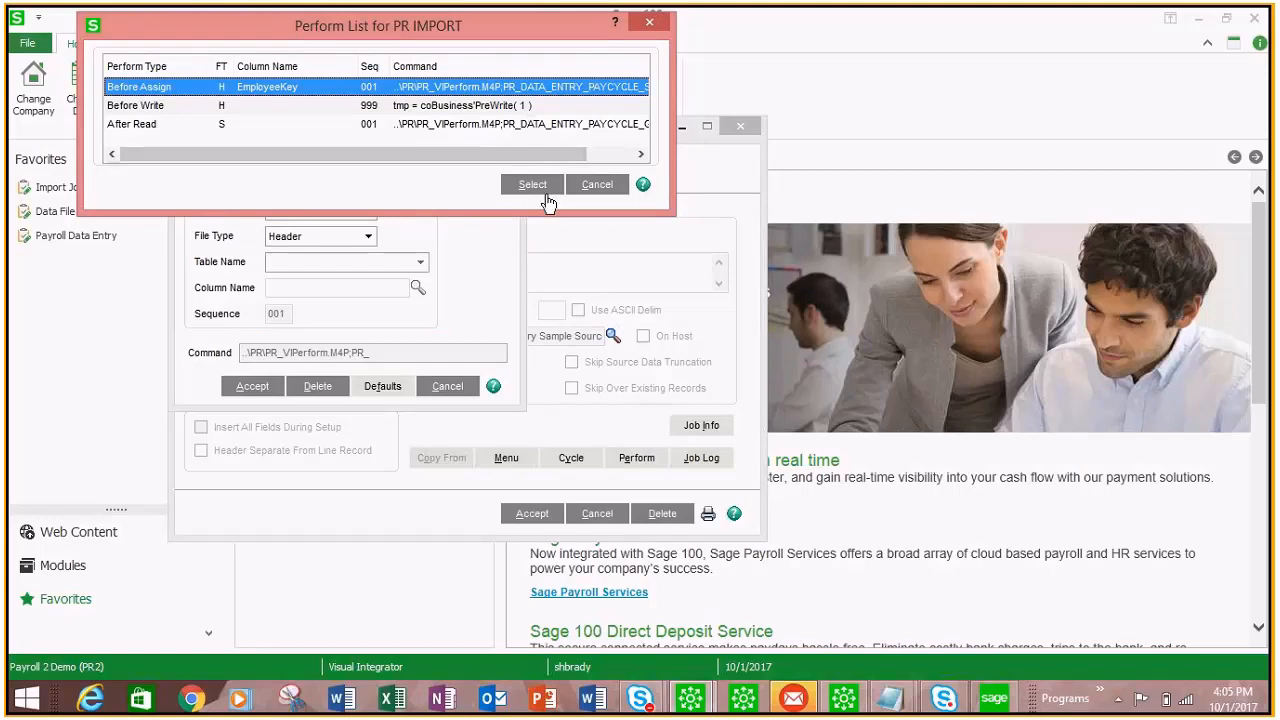
pyautogui.click(649, 22)
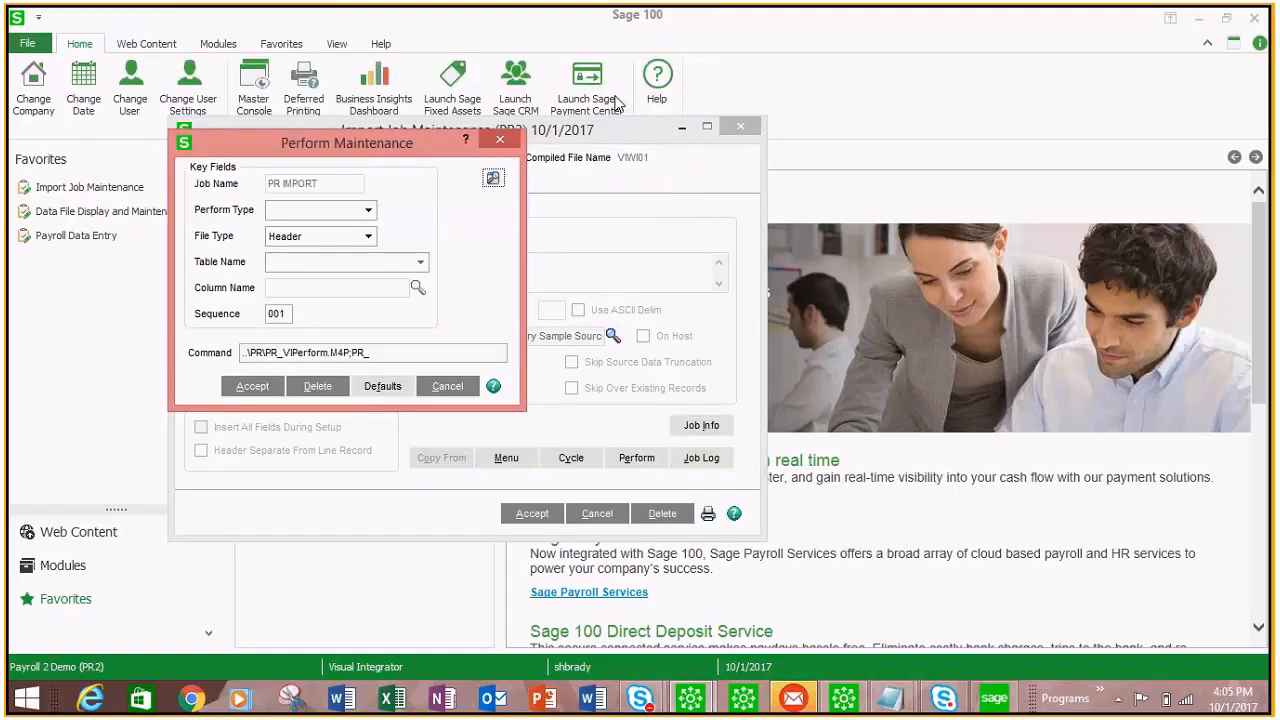
pyautogui.click(500, 141)
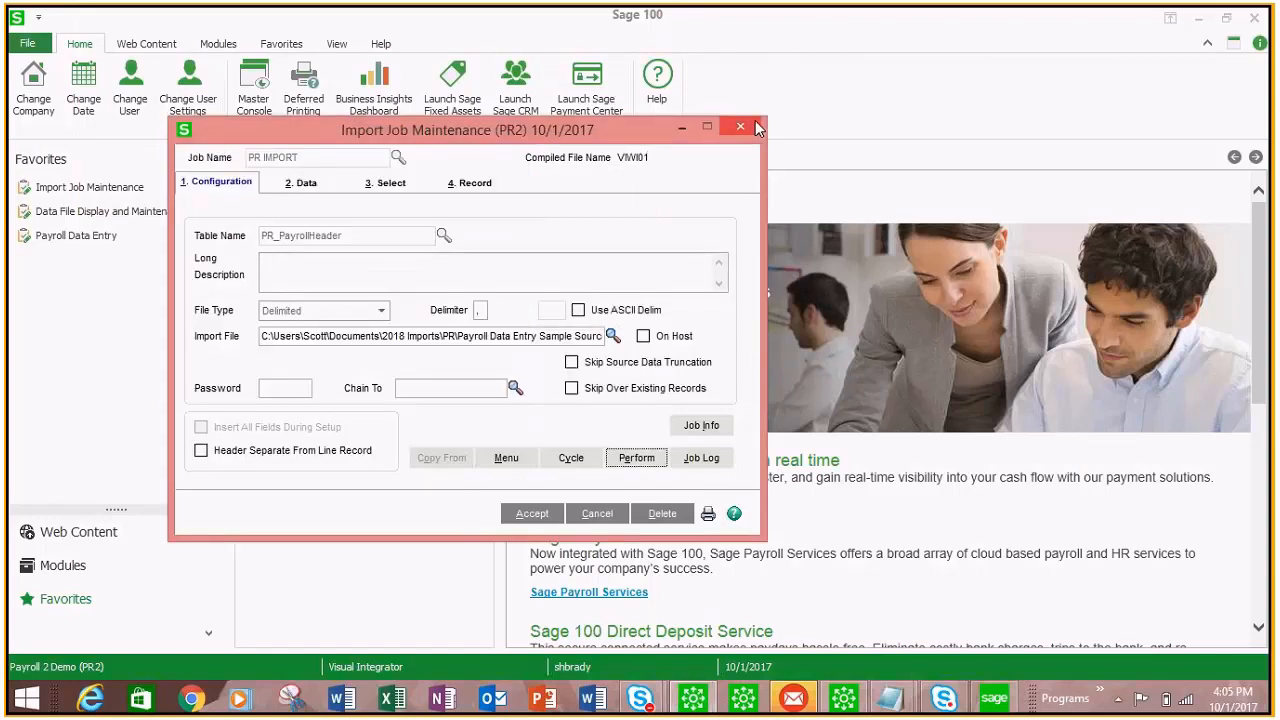
# Step: Save the PR IMPORT job without executing it and close the extra V/I Import Job Selection window
pyautogui.click(532, 513)
pyautogui.click(685, 279)
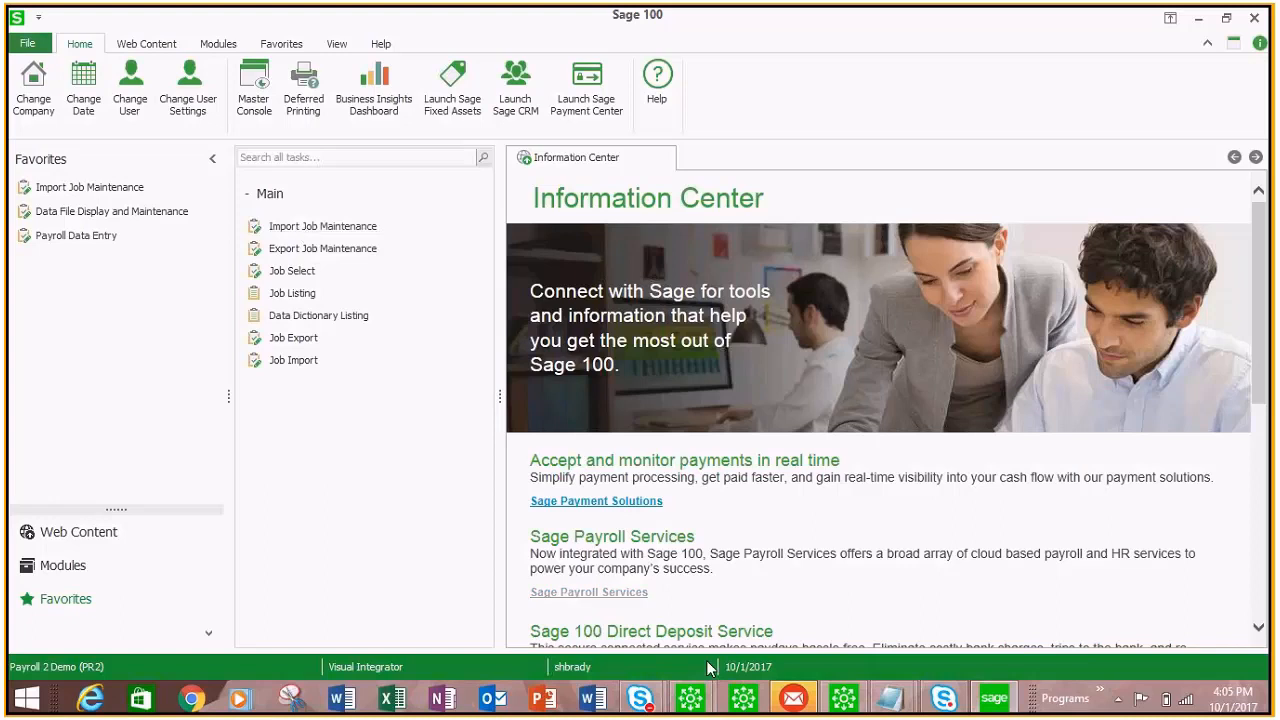
pyautogui.moveTo(844, 702)
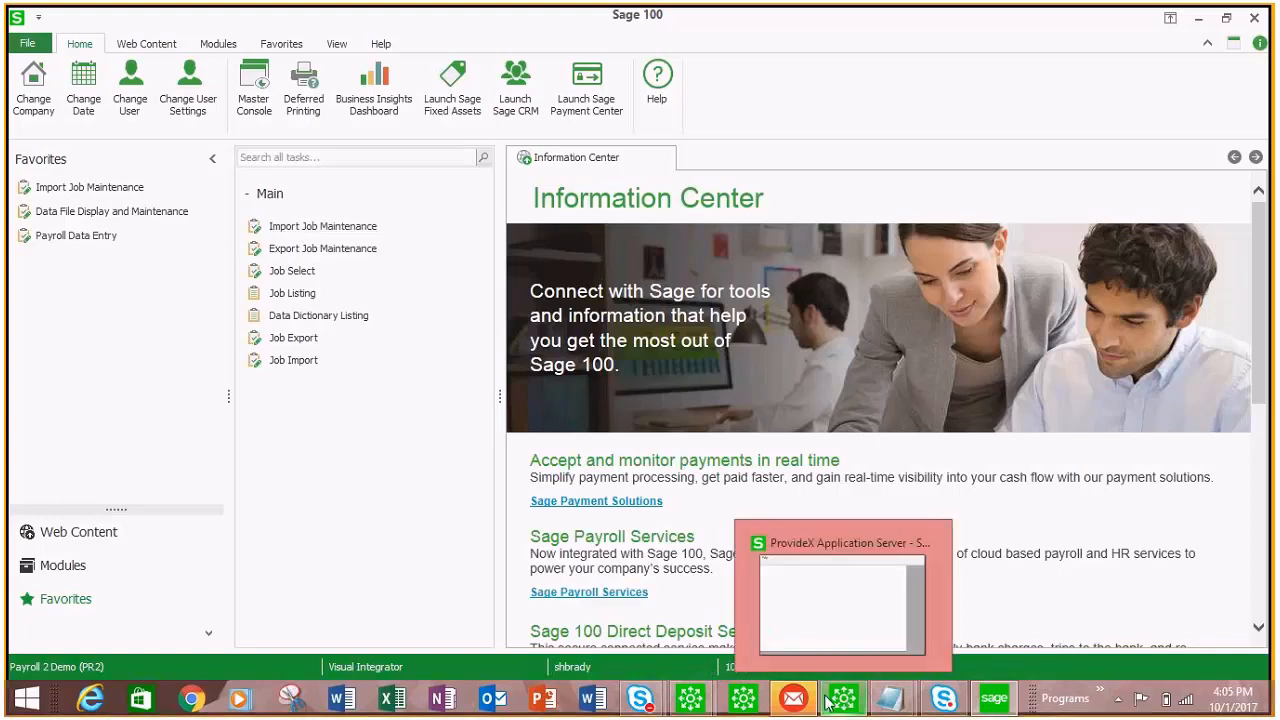
pyautogui.moveTo(673, 698)
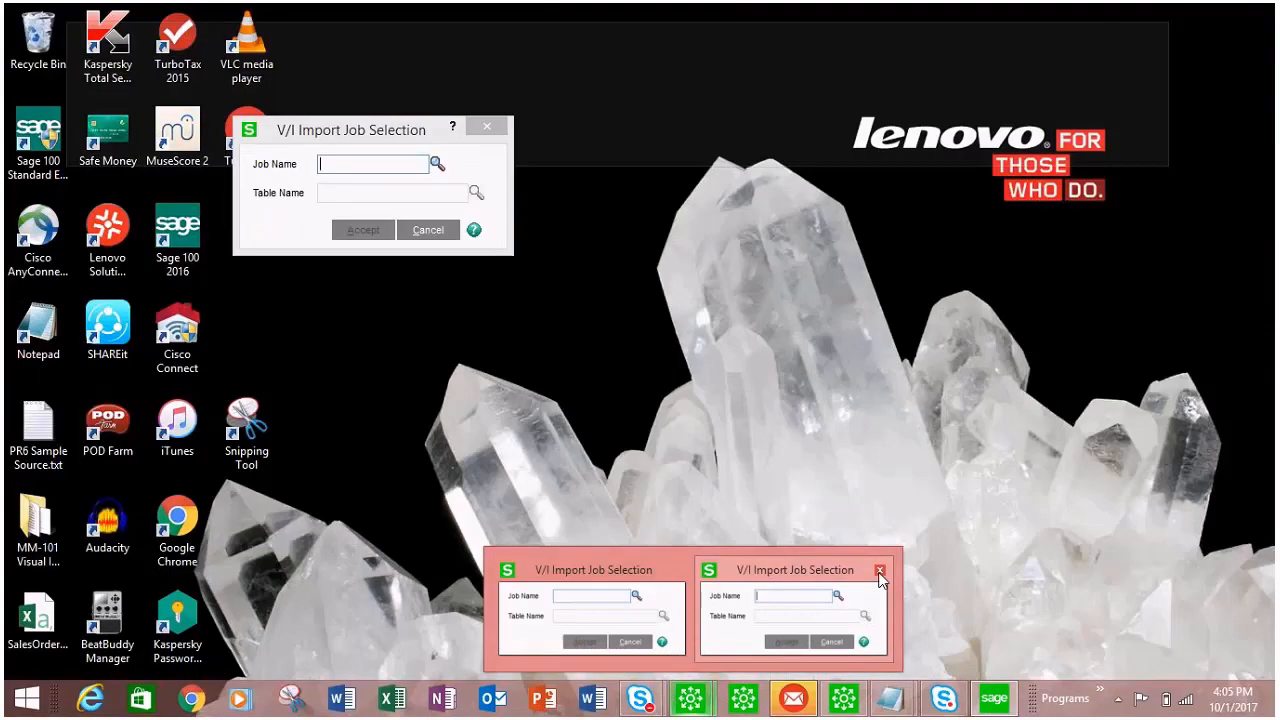
pyautogui.click(879, 571)
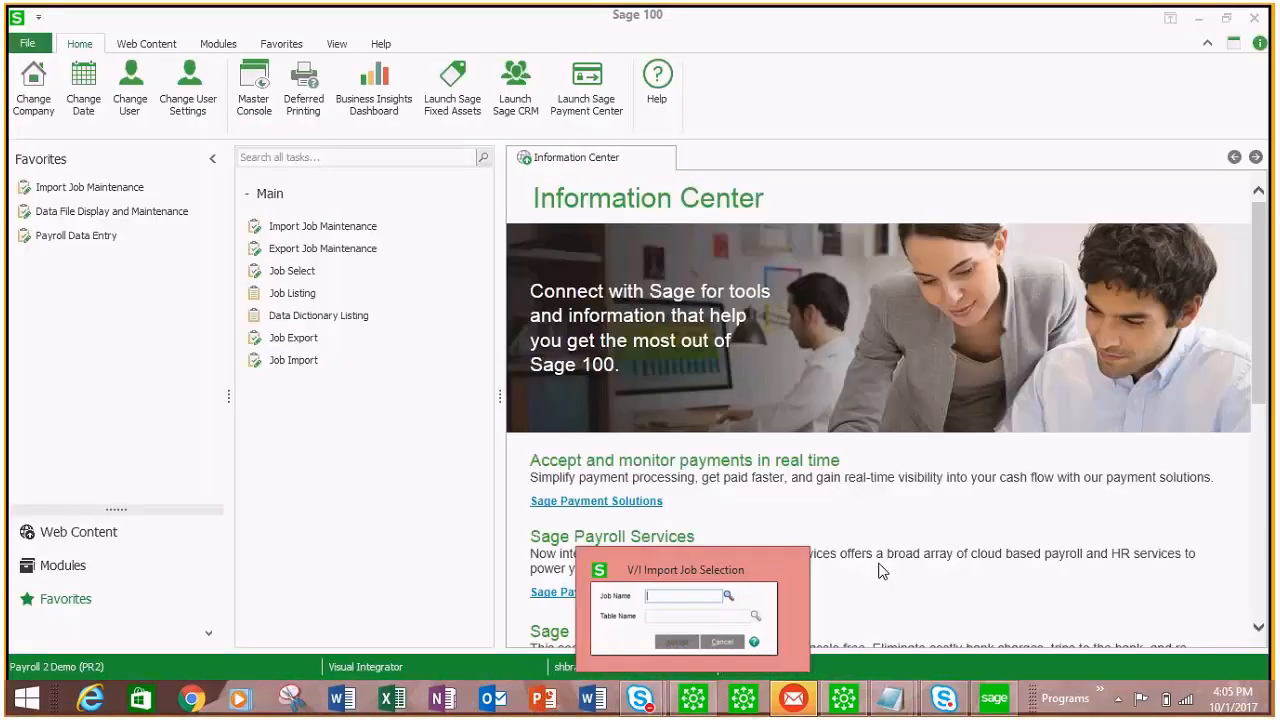
# Step: Open the PAY CYCLE job in Import Job Maintenance, accept it and choose to execute it
pyautogui.click(694, 614)
pyautogui.click(437, 163)
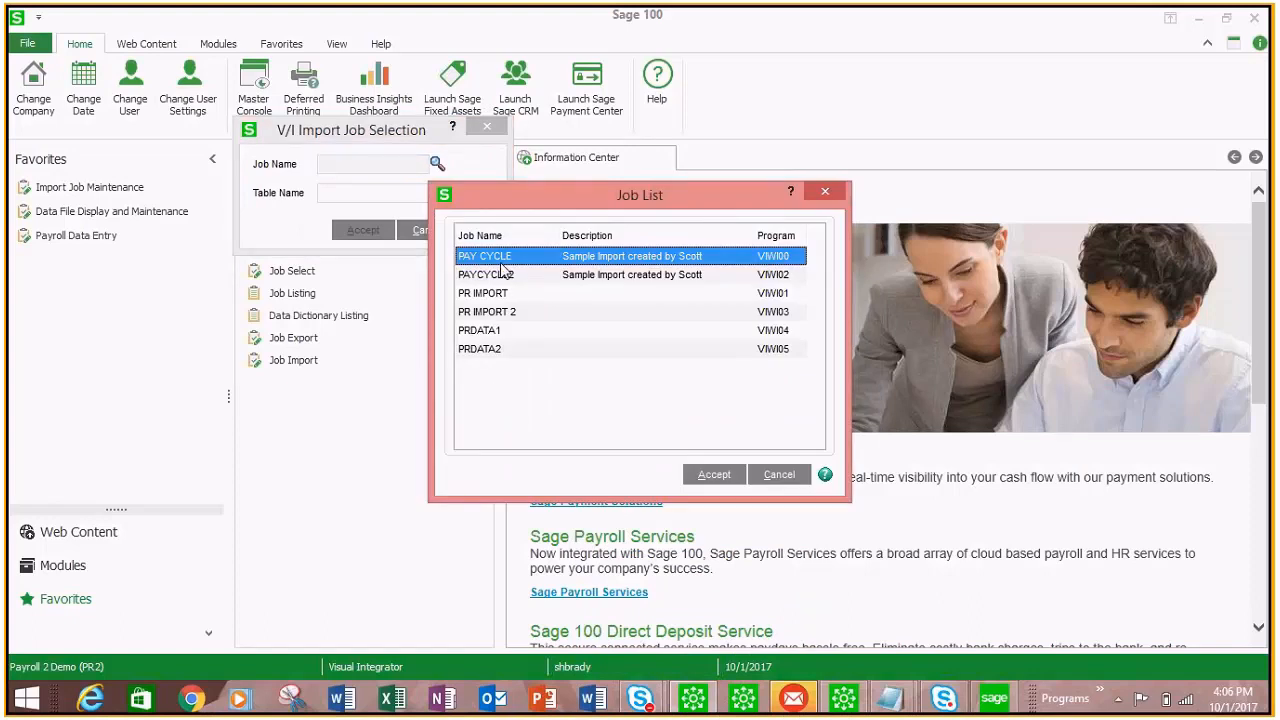
pyautogui.doubleClick(502, 264)
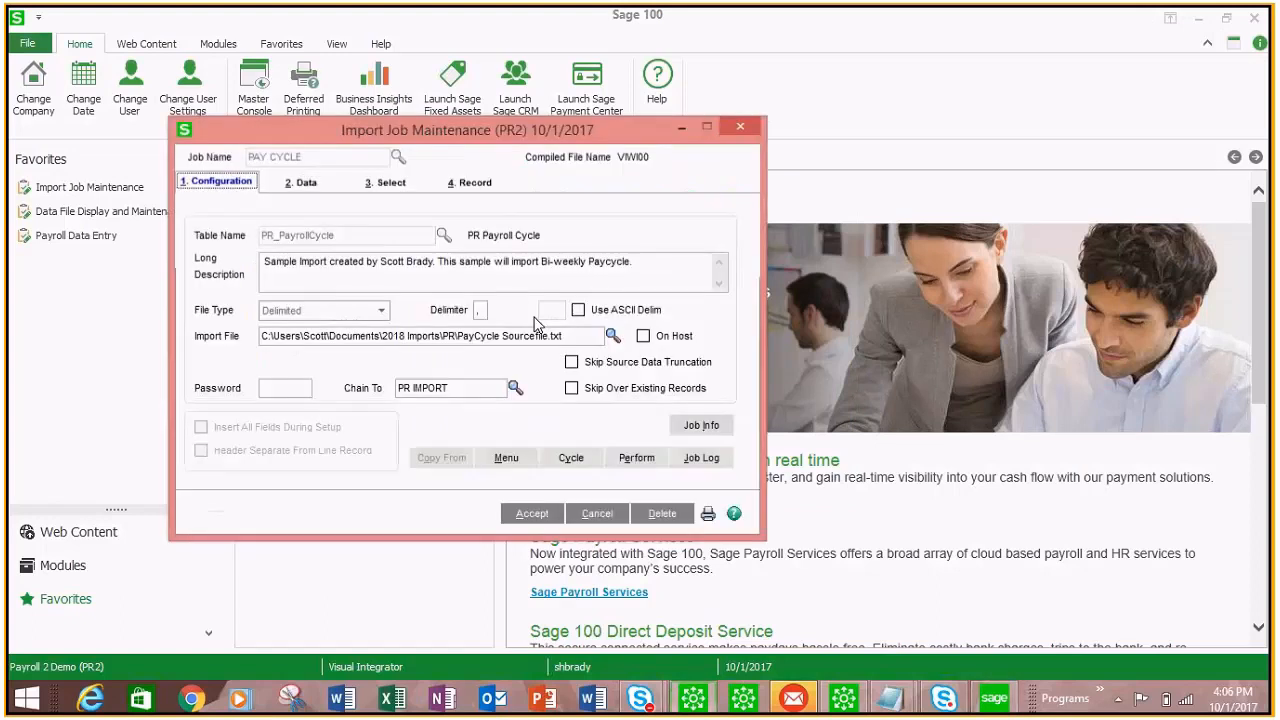
pyautogui.click(531, 516)
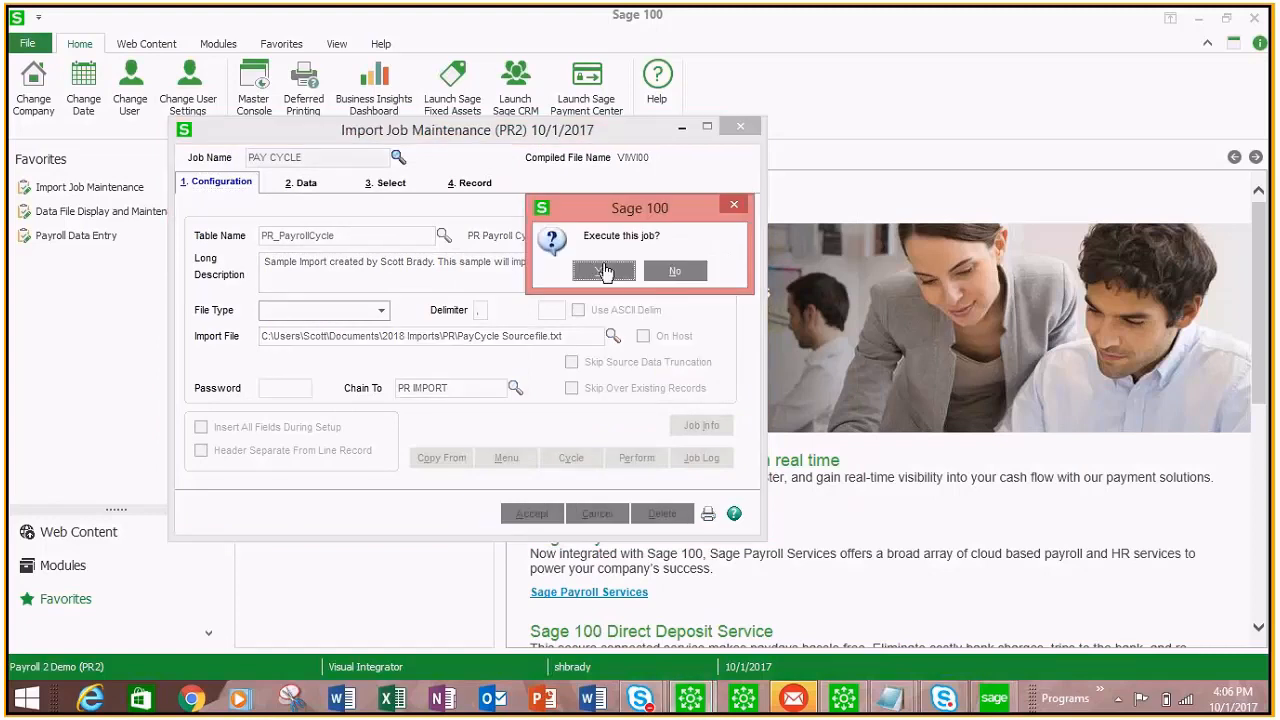
pyautogui.click(603, 271)
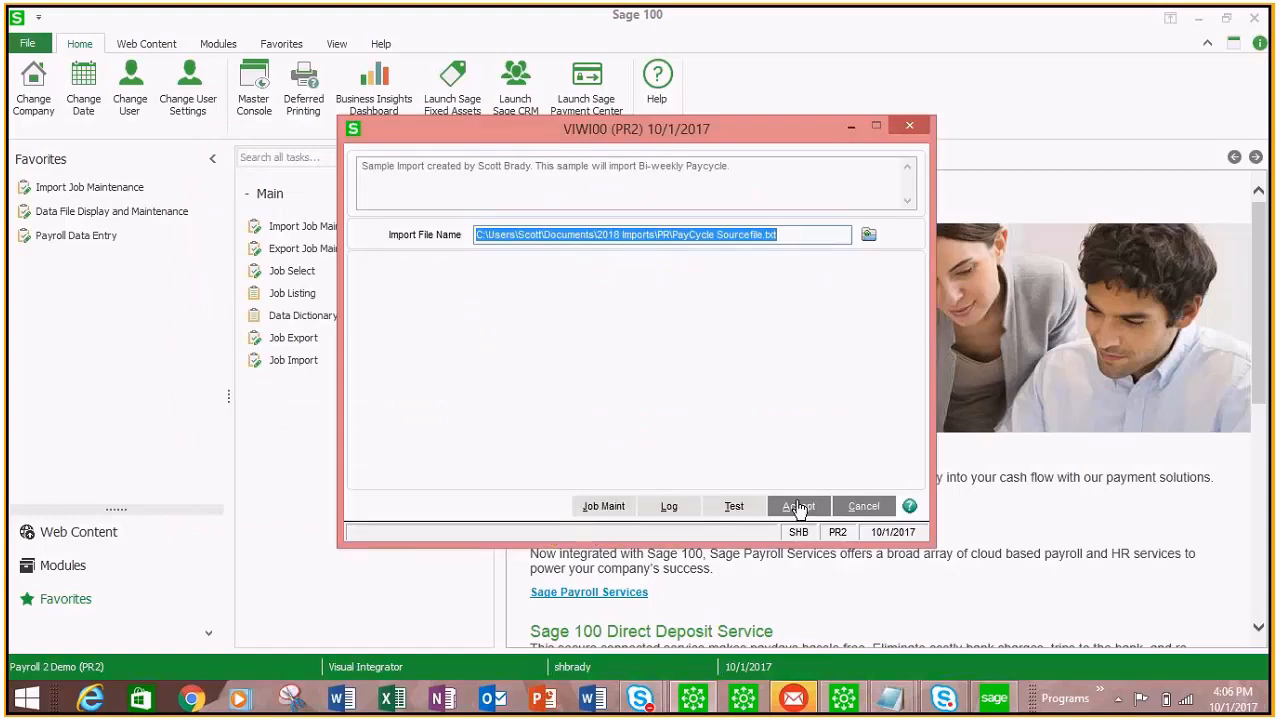
# Step: Import the records from PayCycle Sourcefile.txt into company PR2 and skip viewing the job log
pyautogui.click(798, 508)
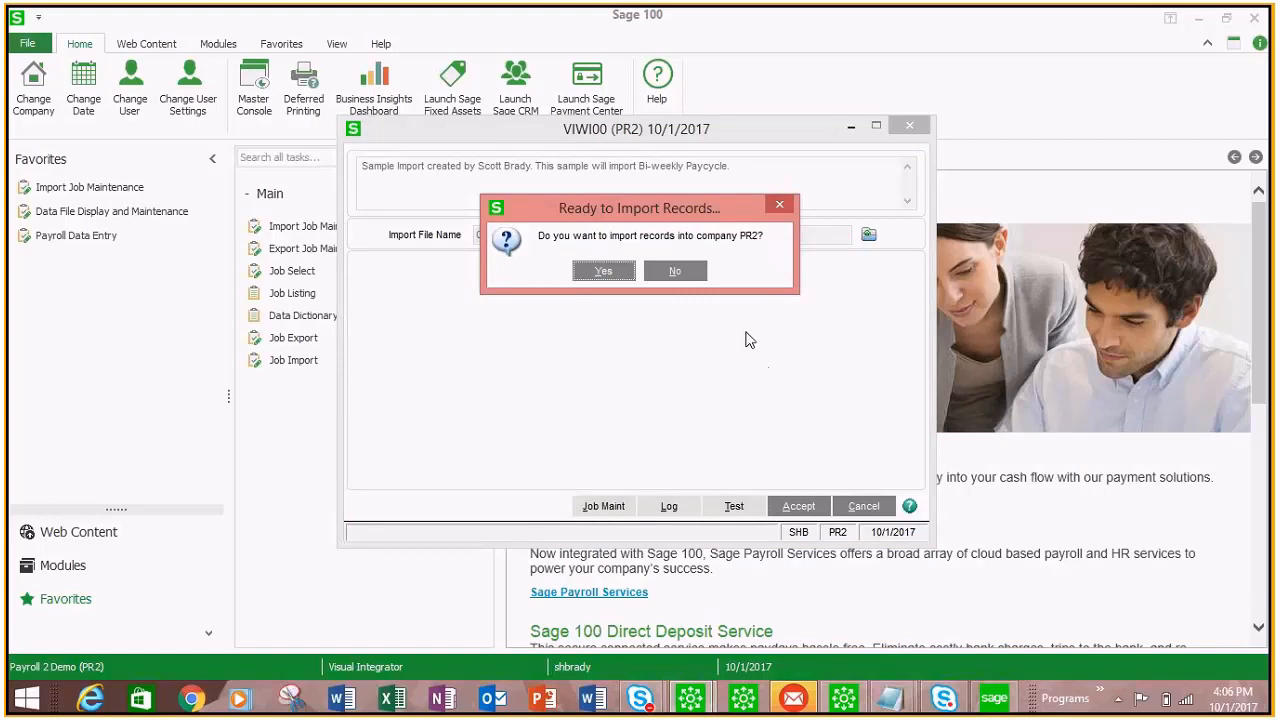
pyautogui.moveTo(700, 221); pyautogui.dragTo(730, 284)
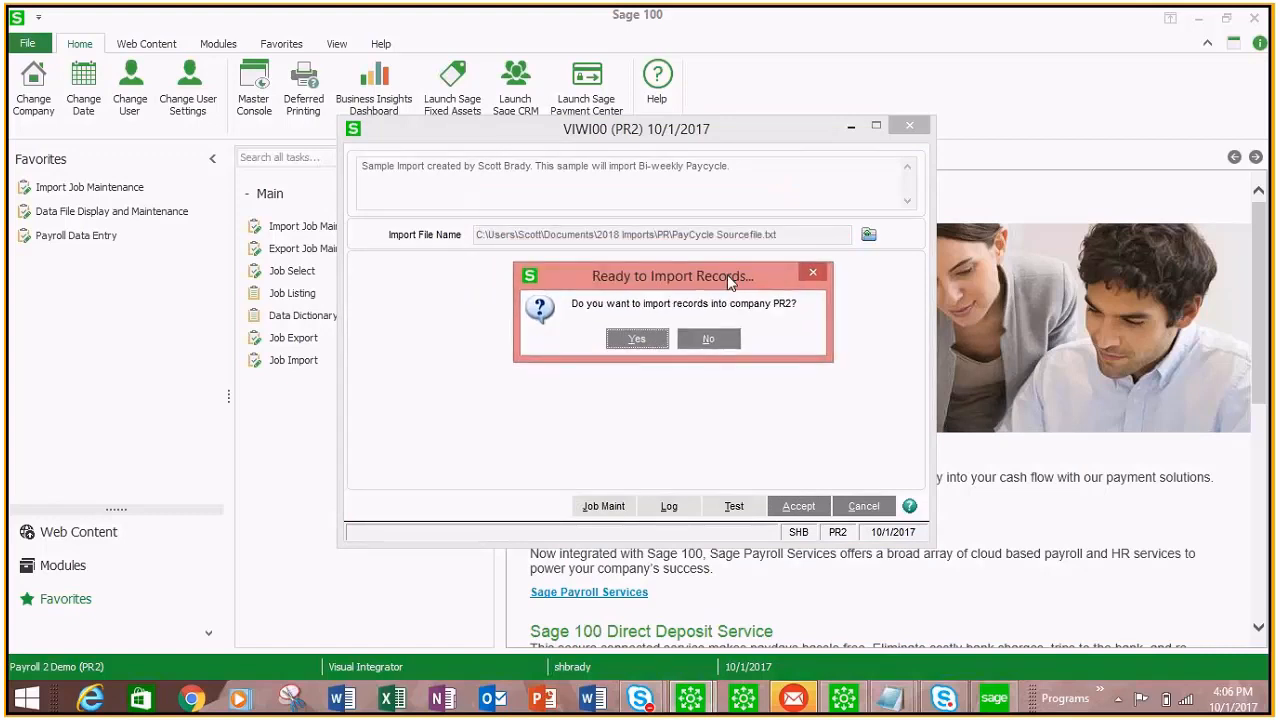
pyautogui.click(645, 342)
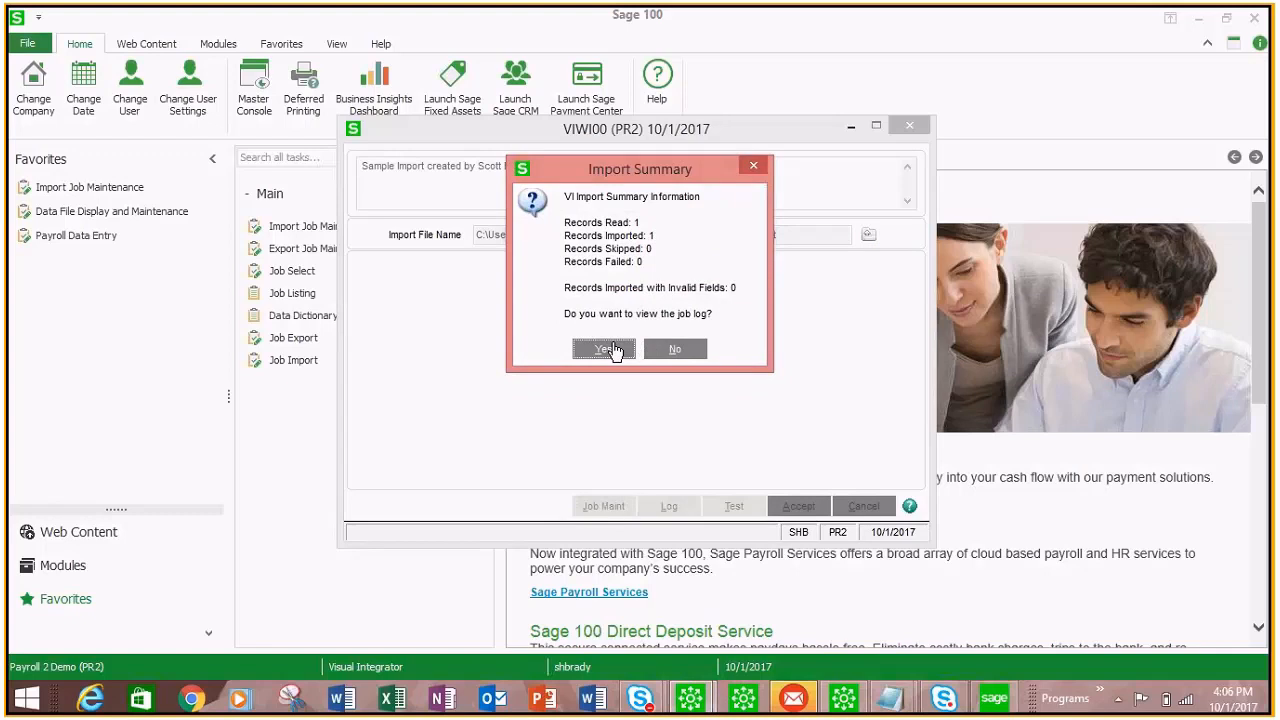
pyautogui.click(677, 350)
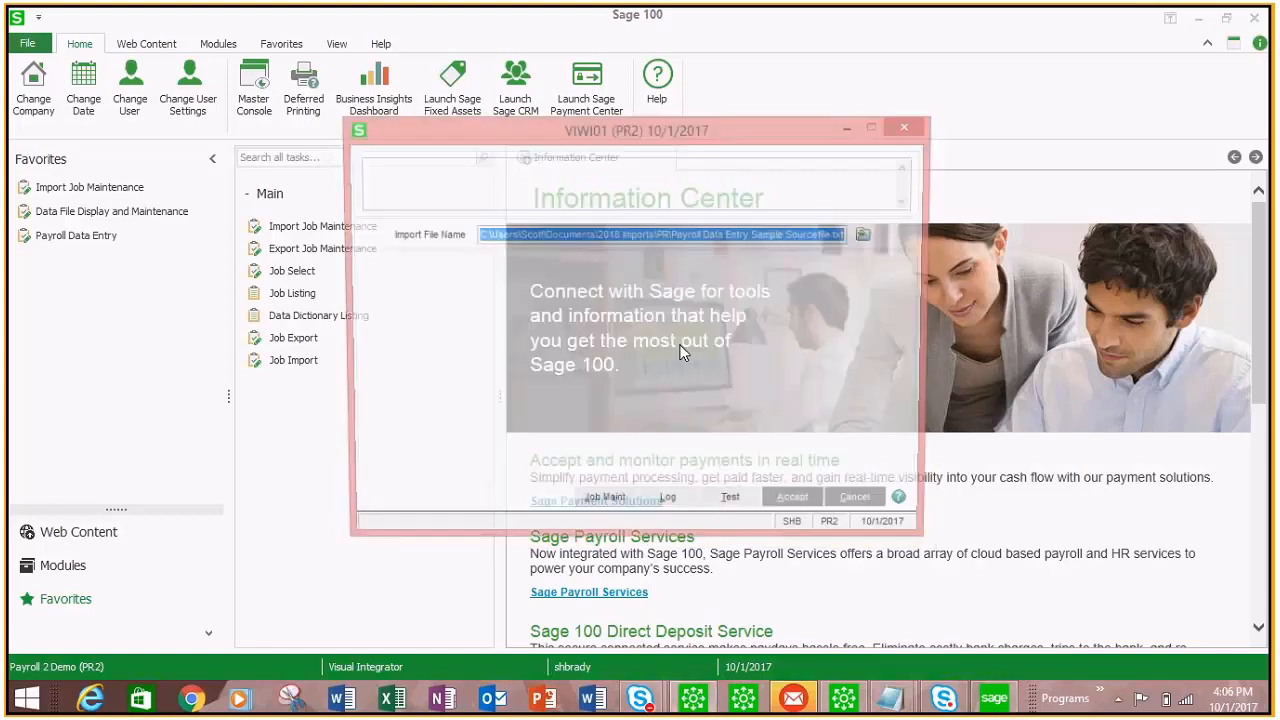
# Step: Run the chained PR IMPORT job into company PR2 and inspect the first record in its job log
pyautogui.click(799, 506)
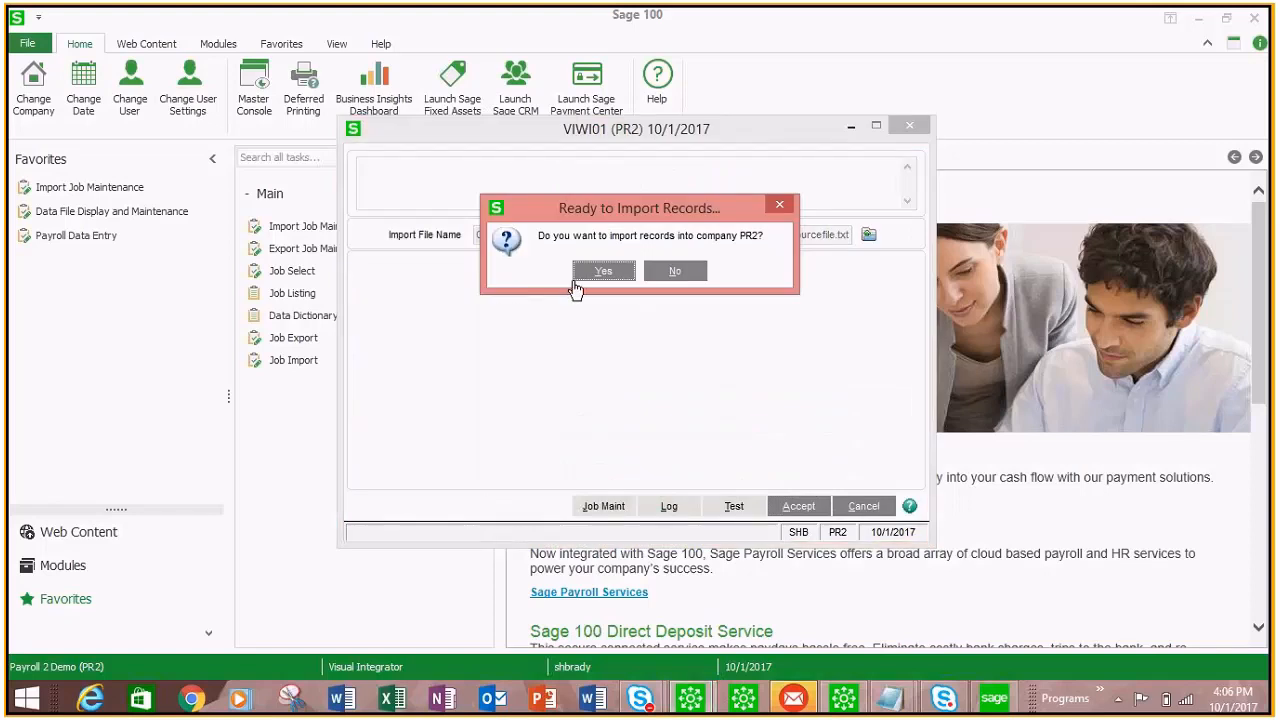
pyautogui.click(605, 271)
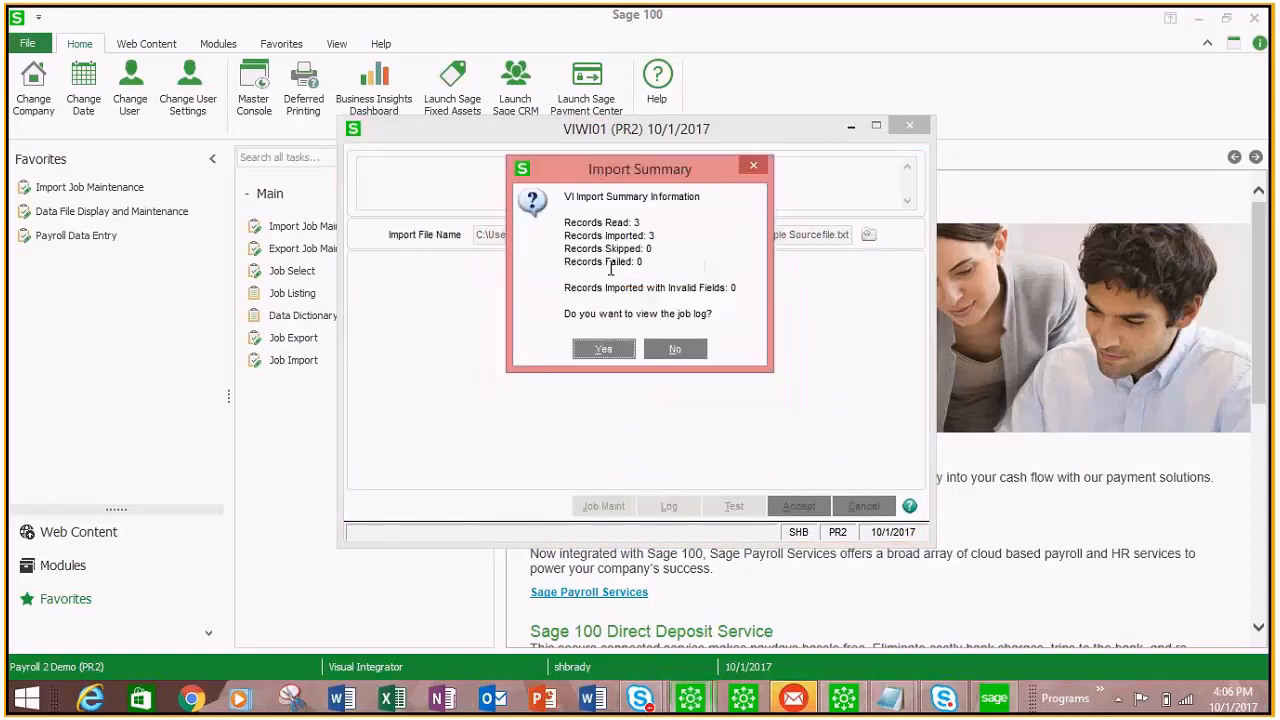
pyautogui.click(605, 349)
pyautogui.doubleClick(637, 192)
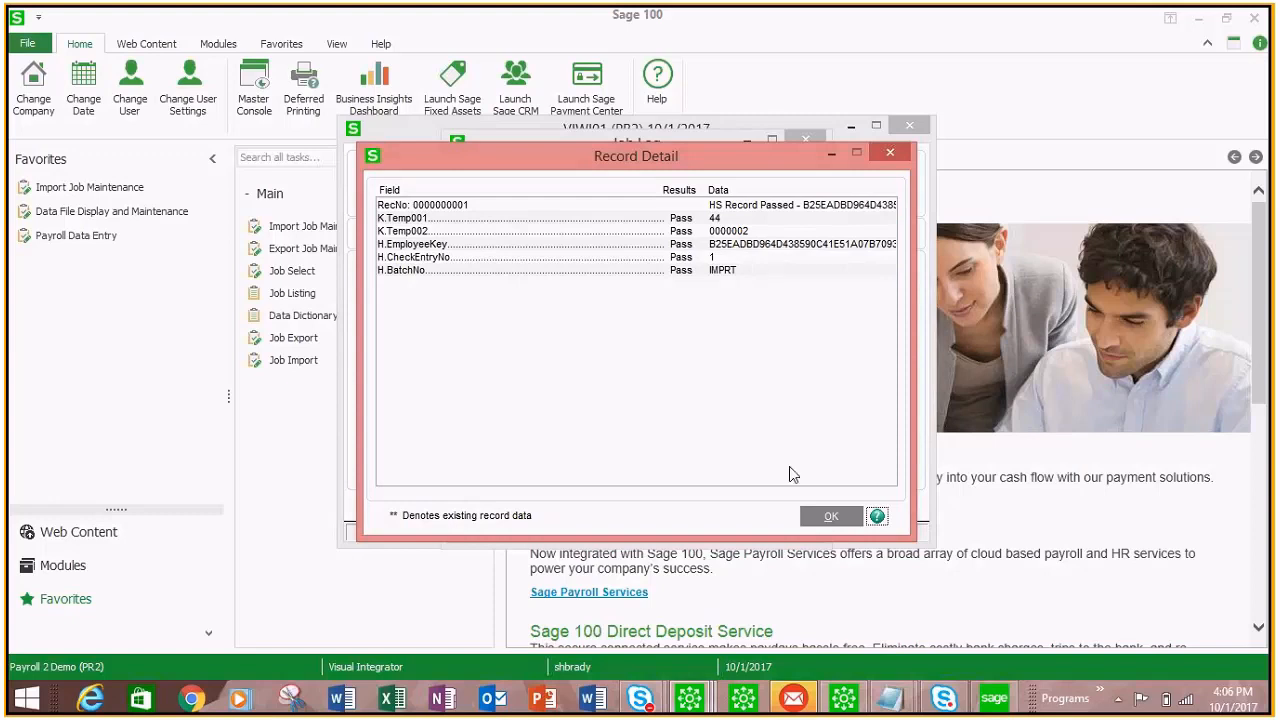
pyautogui.click(833, 517)
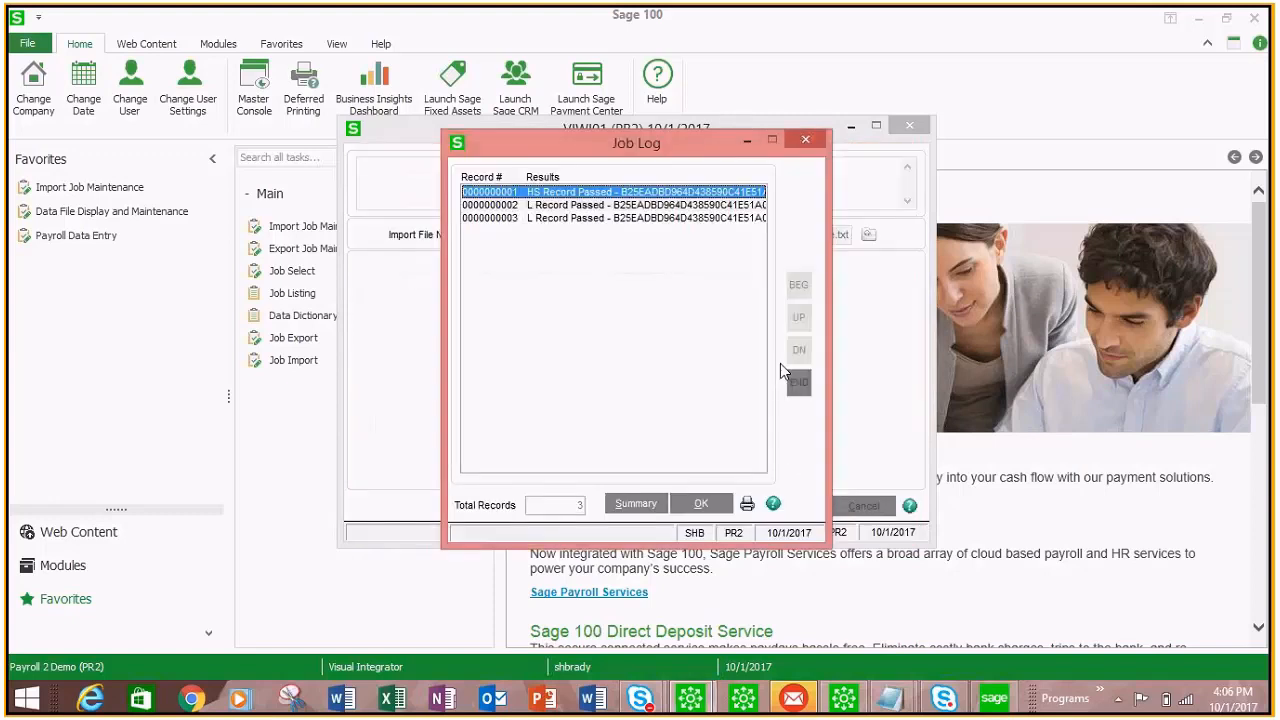
pyautogui.click(701, 504)
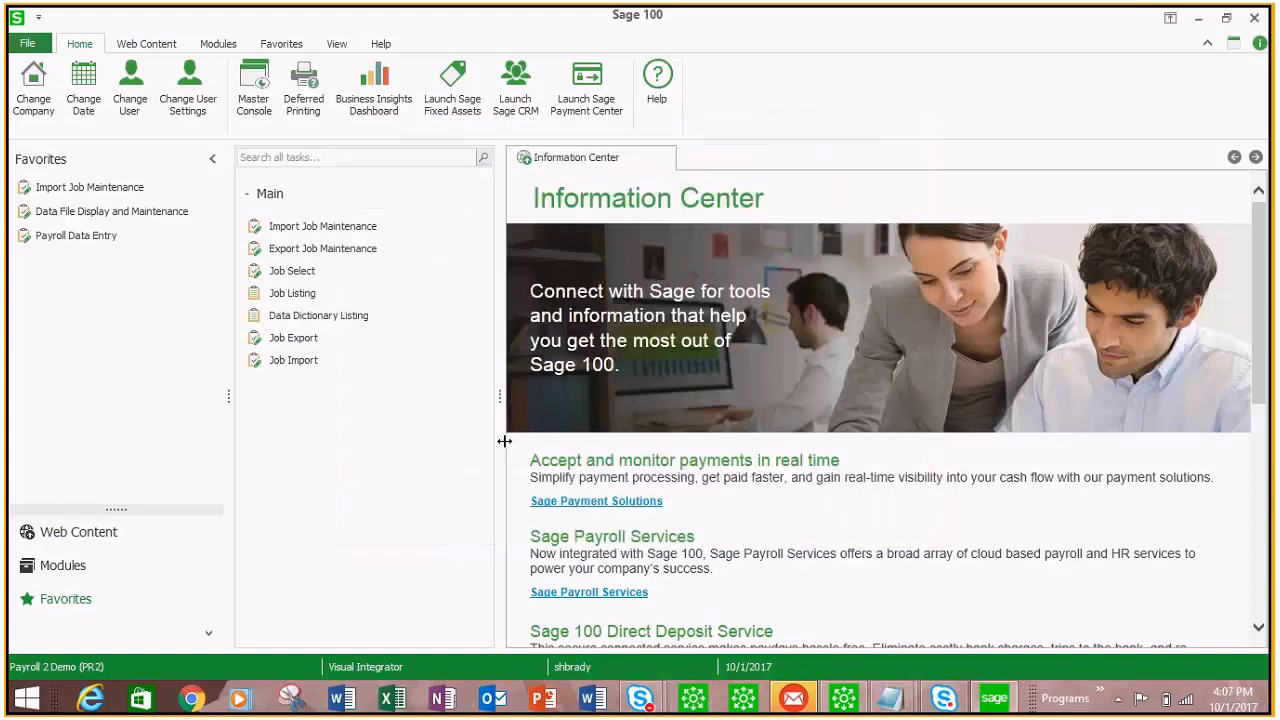
# Step: Open batch IMPRT in Payroll Data Entry and accept its imported pay cycle settings
pyautogui.click(65, 235)
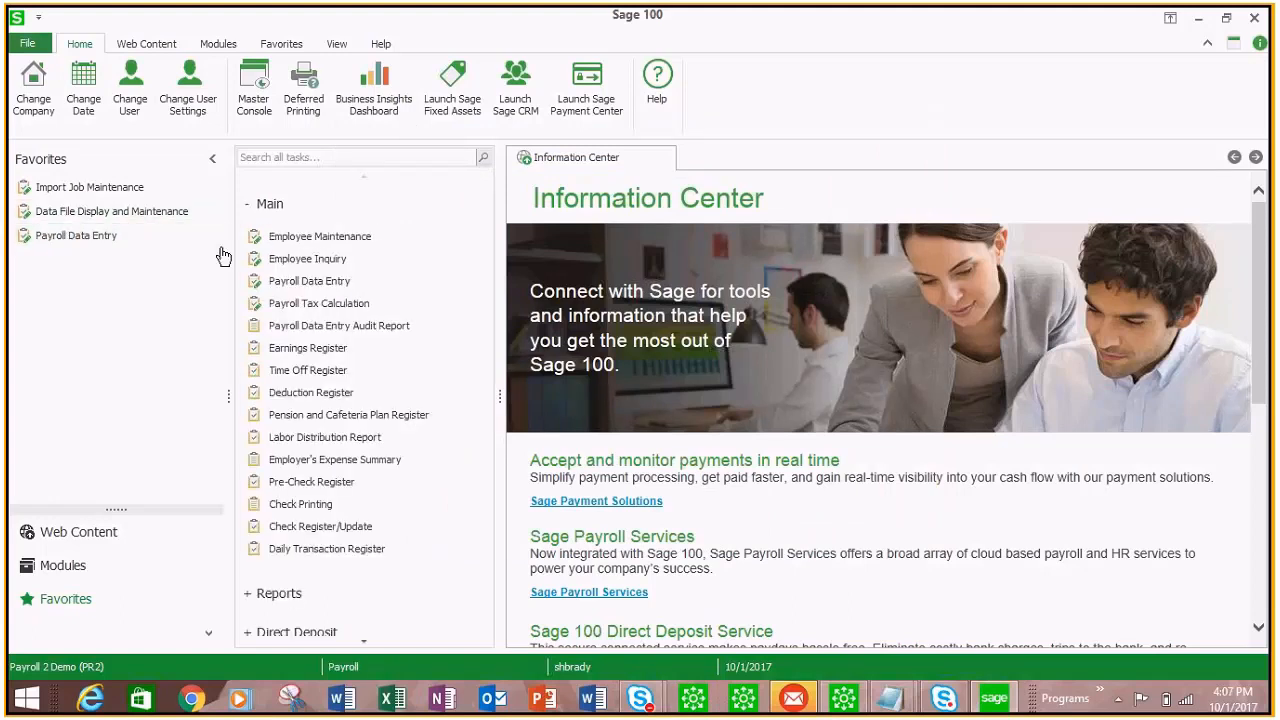
pyautogui.click(566, 281)
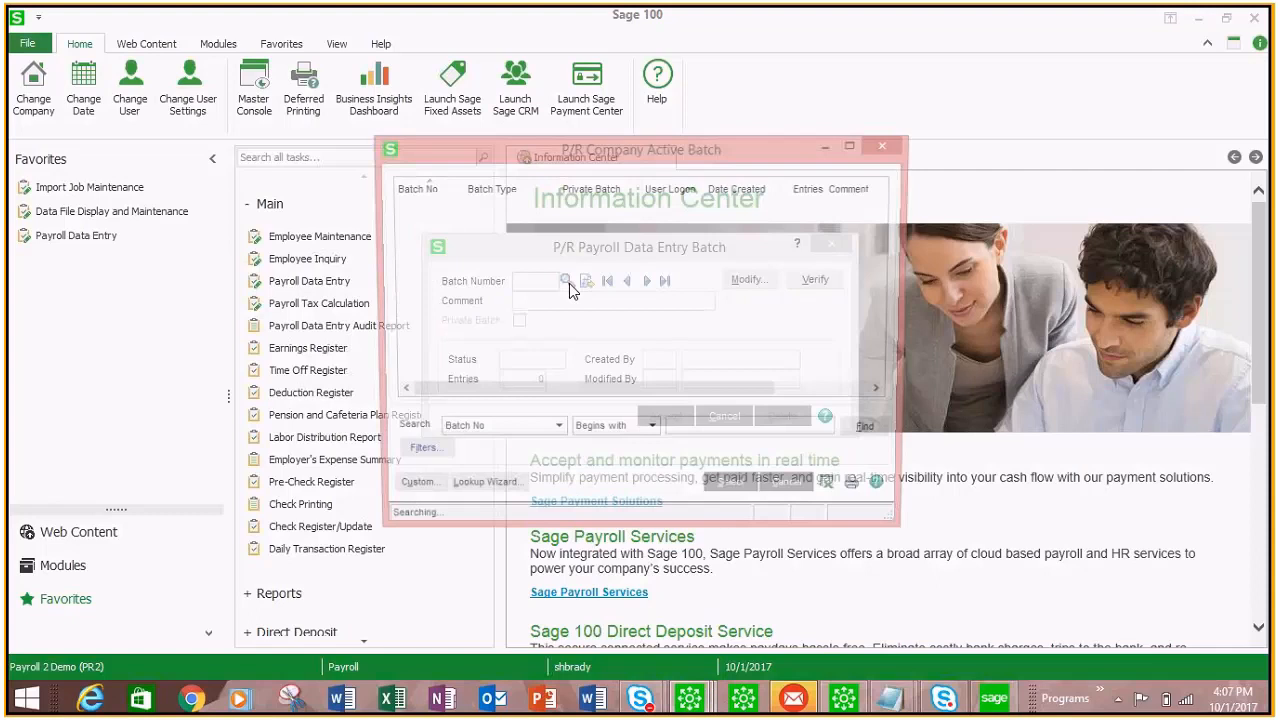
pyautogui.click(738, 488)
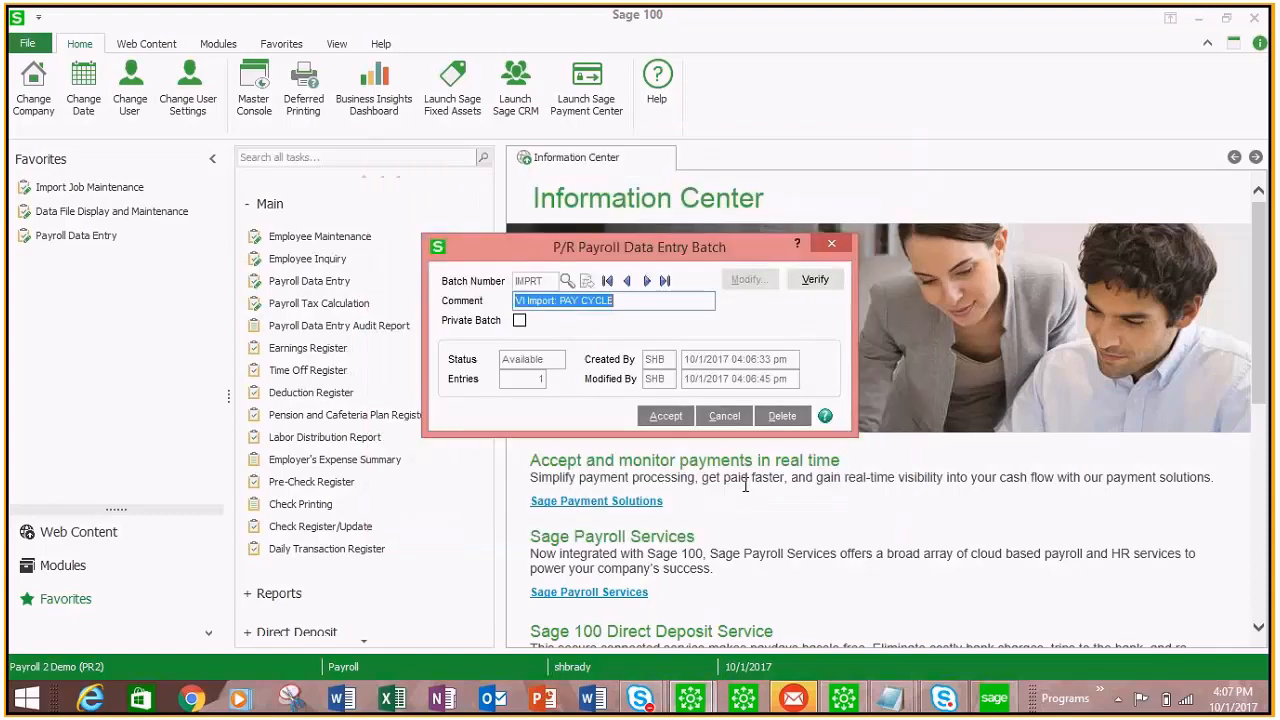
pyautogui.click(666, 418)
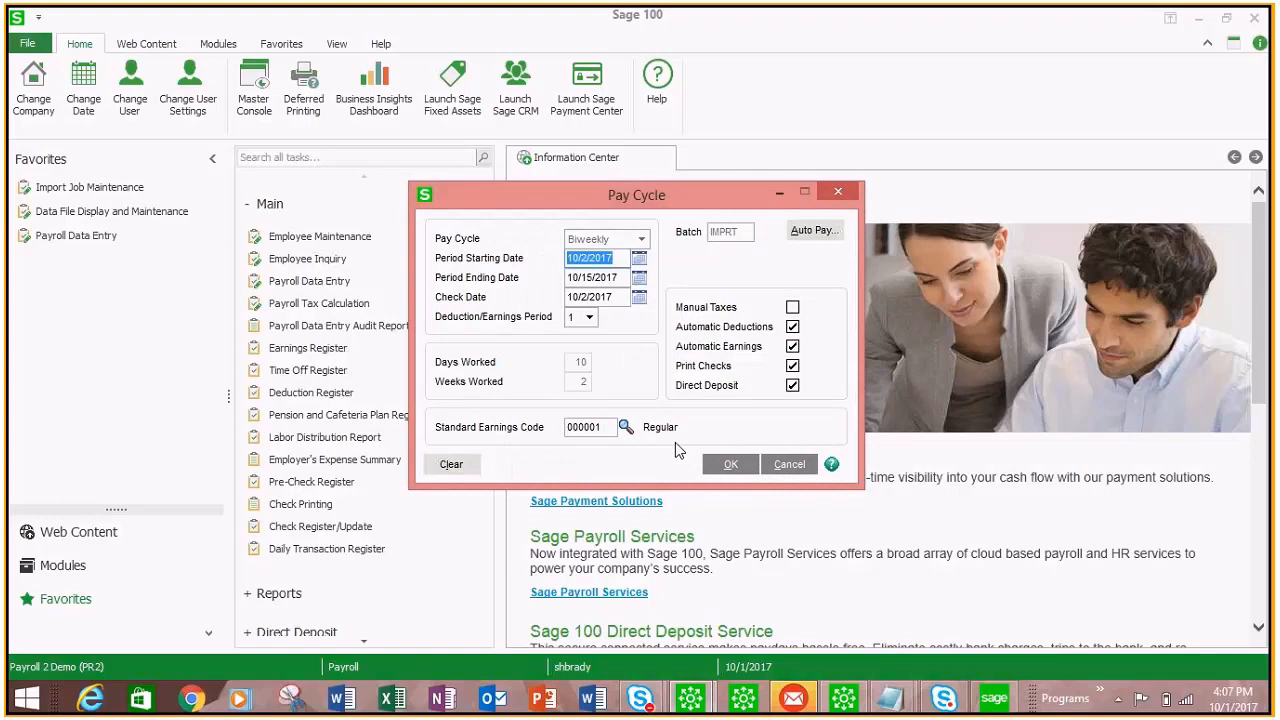
pyautogui.press('Return')
# Step: Open the employee's imported entry in the batch and review its earning and deduction lines
pyautogui.click(520, 51)
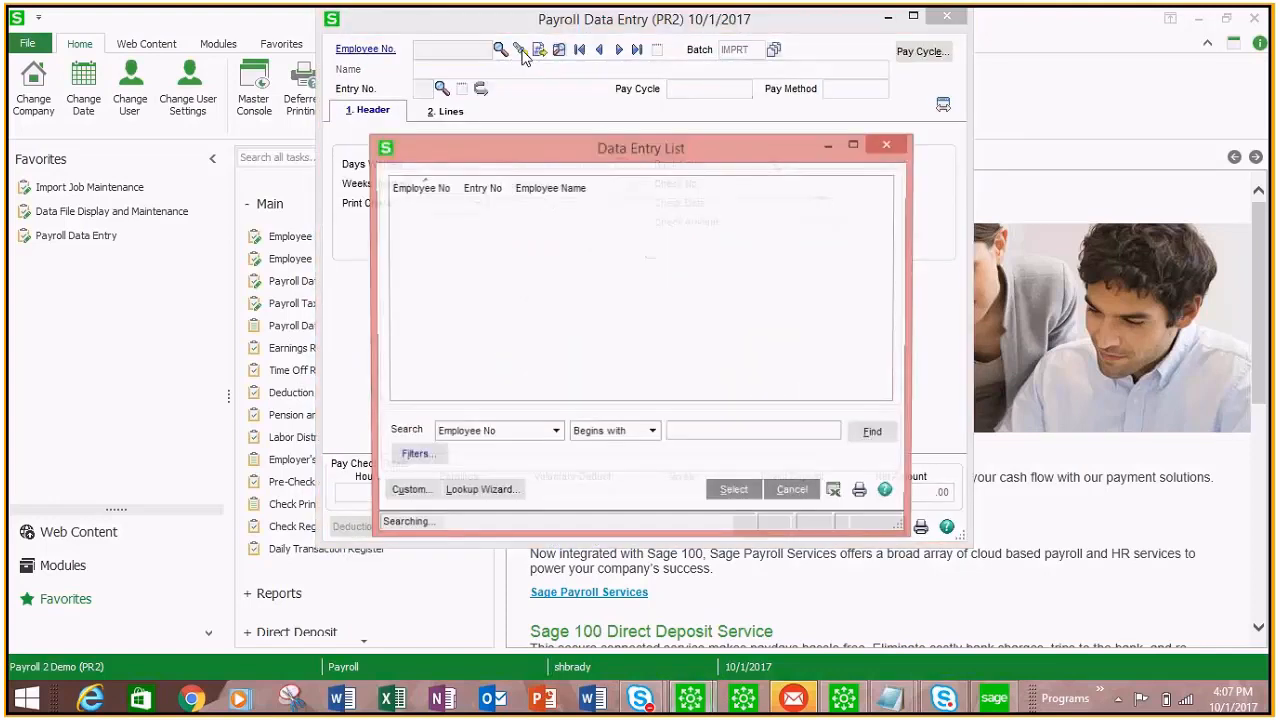
pyautogui.click(734, 491)
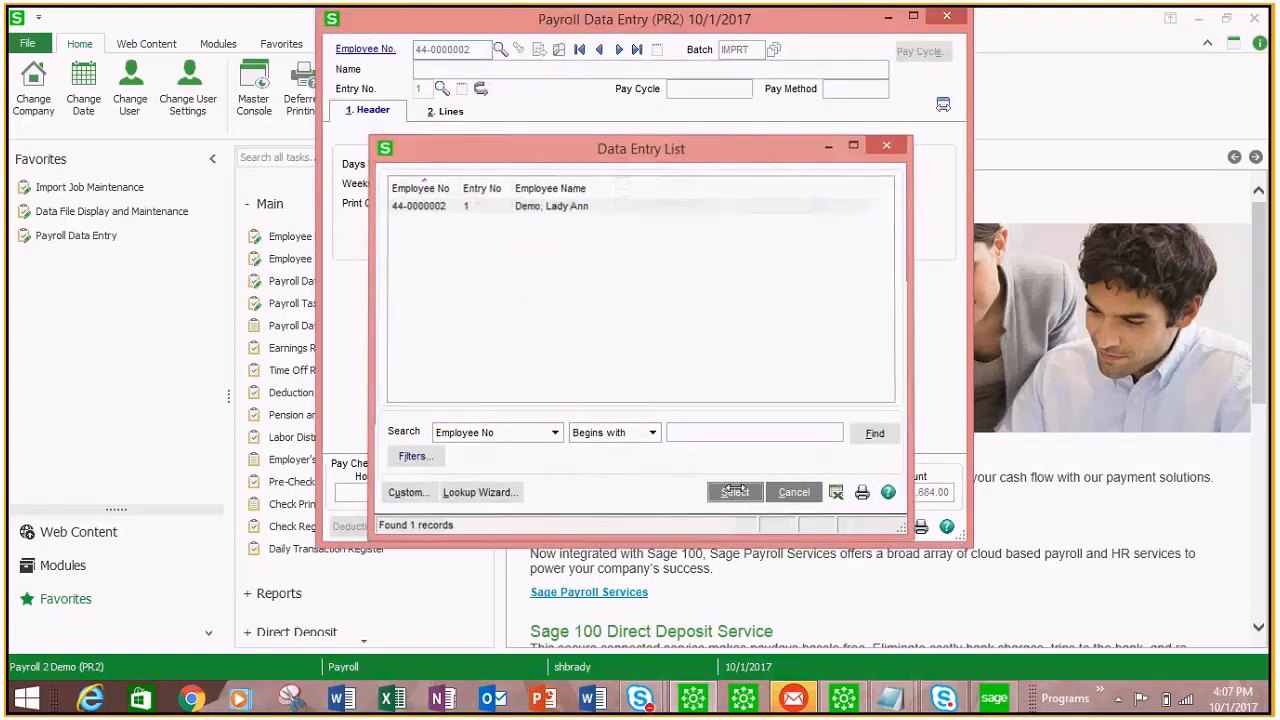
pyautogui.click(444, 114)
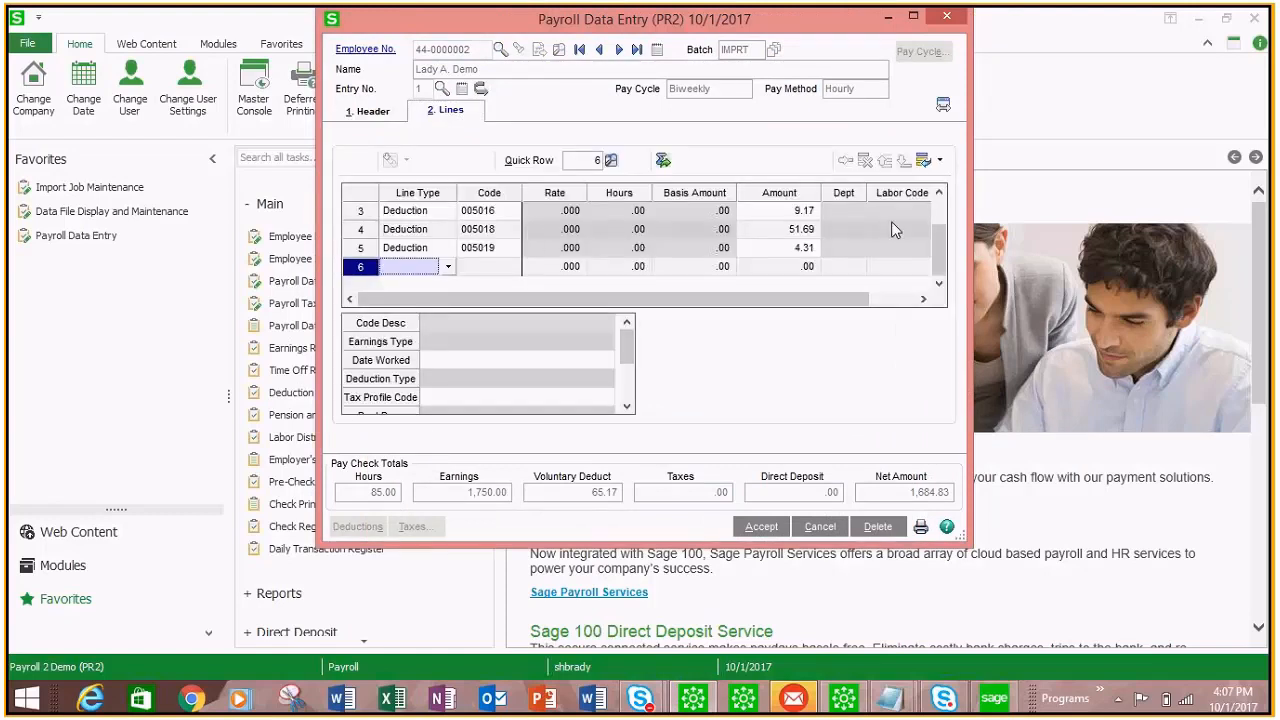
pyautogui.scroll(1, 891, 221)
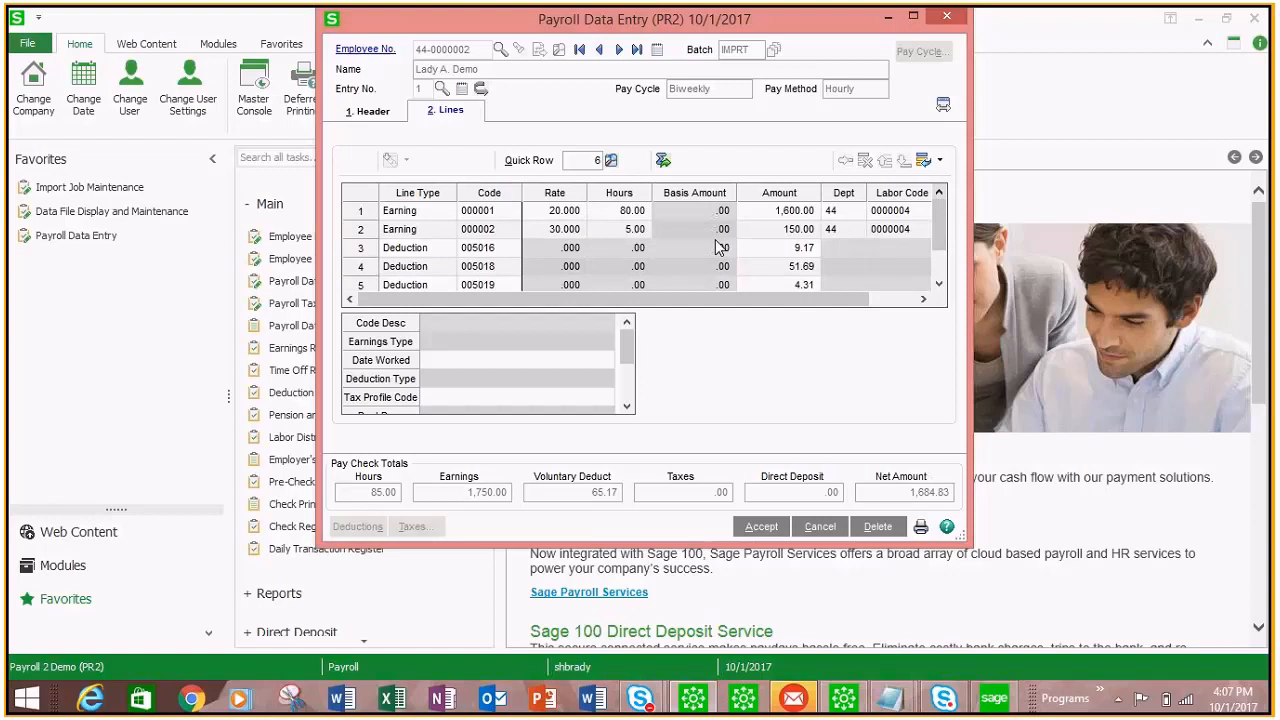